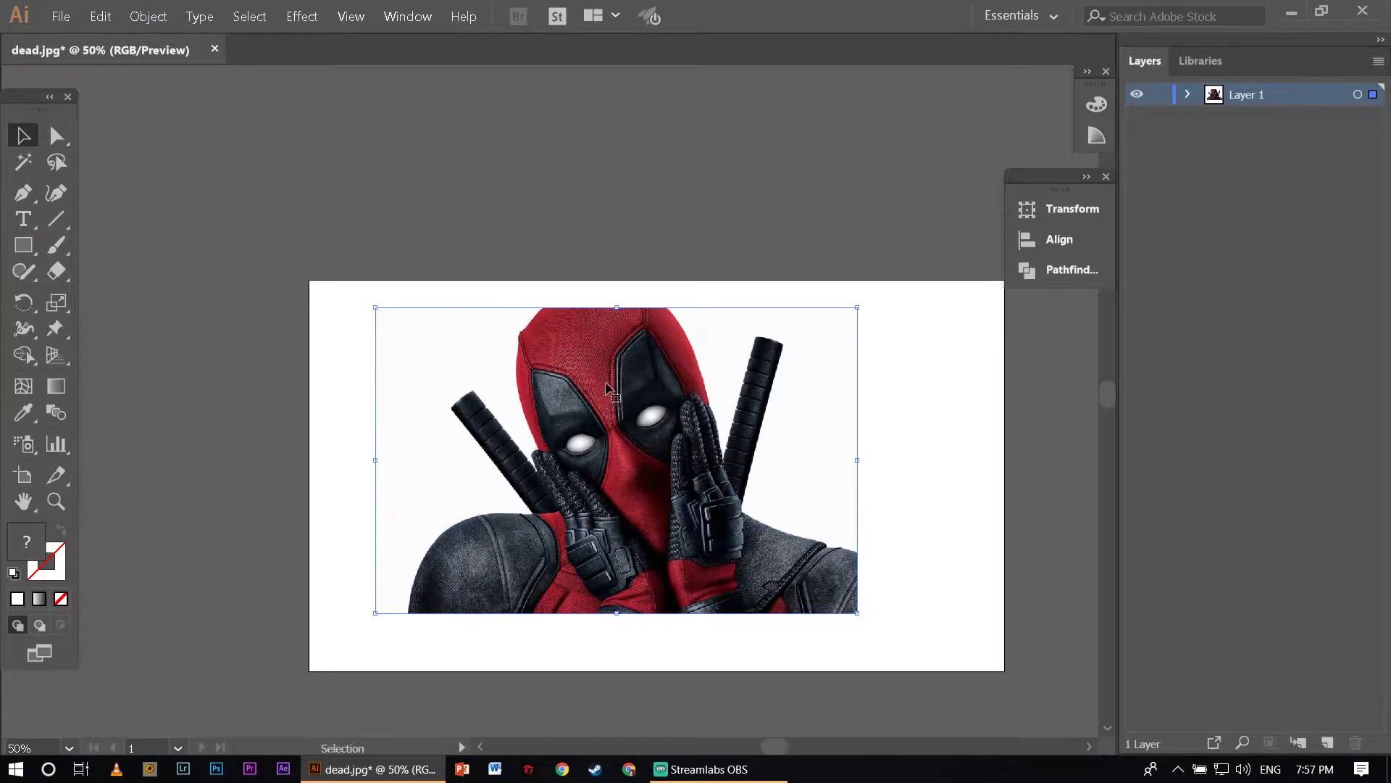
Reveal the Line Segment tool flyout, which holds the Rectangular Grid Tool, beside the Deadpool photo.
scroll(584, 389, up, 1)
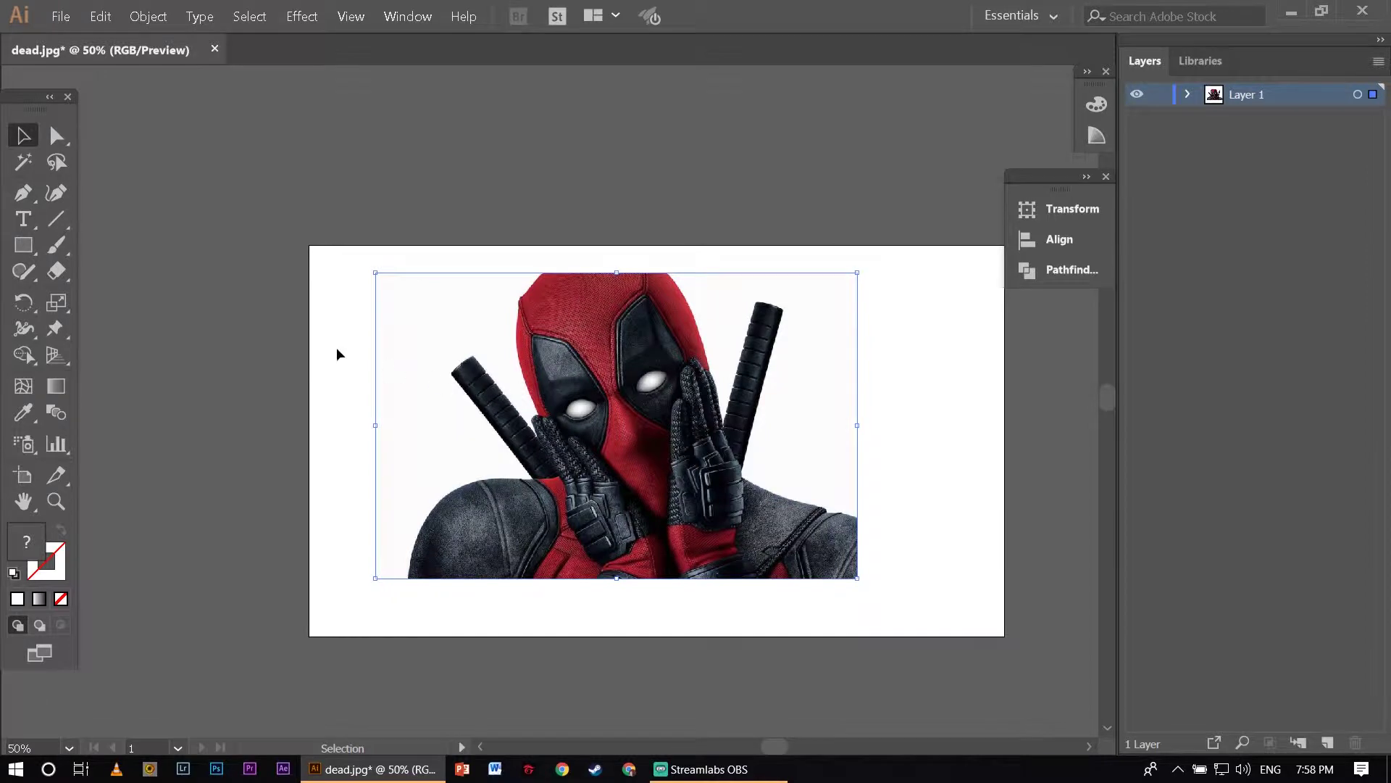
scroll(336, 354, down, 2)
scroll(406, 363, down, 1)
scroll(493, 371, up, 3)
scroll(557, 378, up, 2)
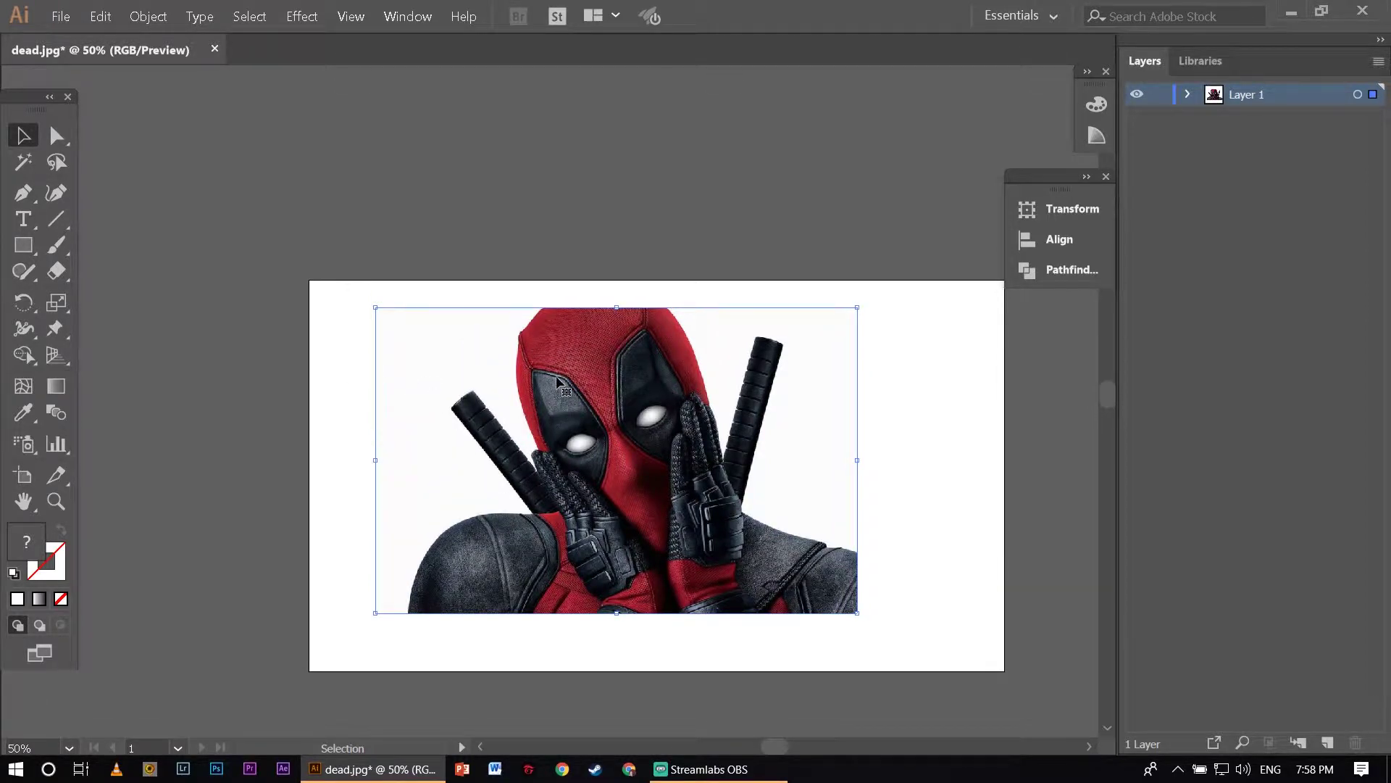
scroll(558, 382, down, 4)
scroll(120, 207, up, 3)
scroll(482, 407, down, 3)
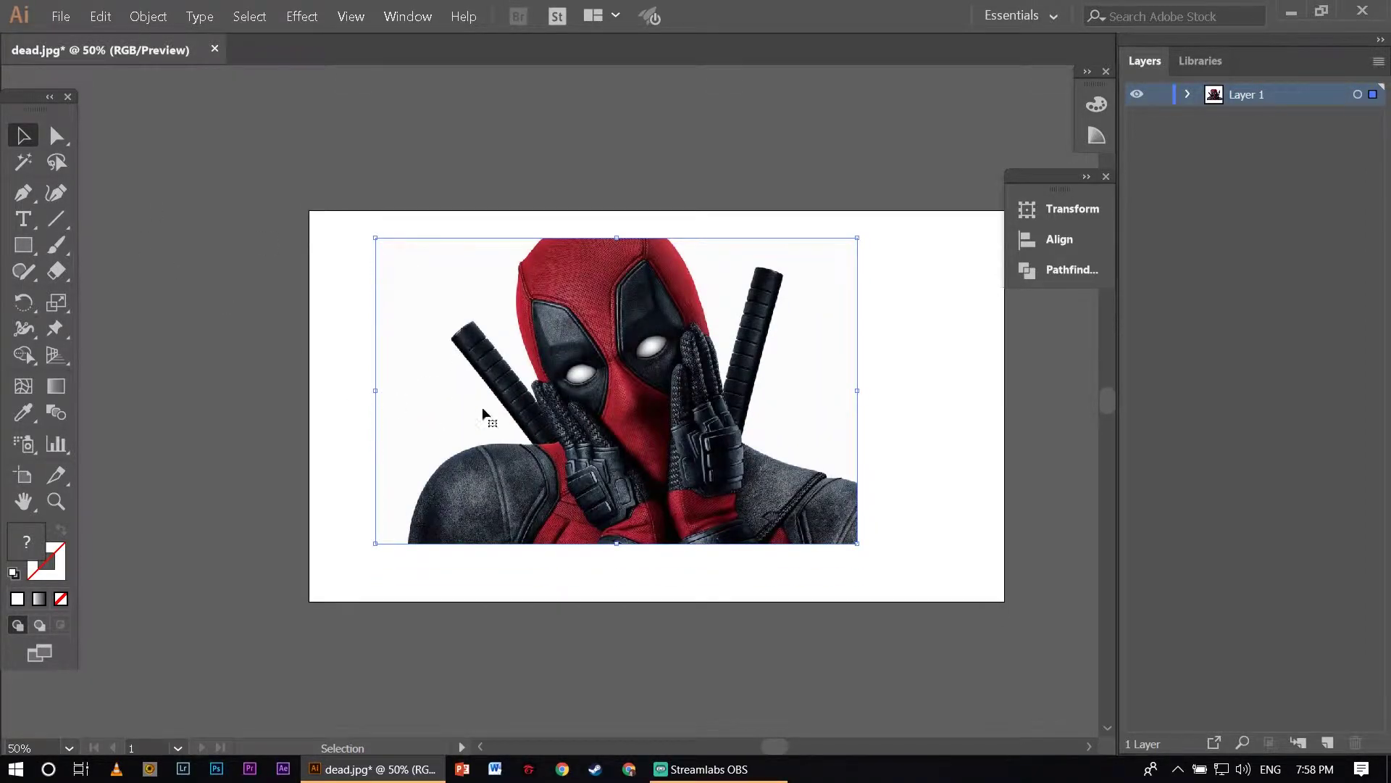
scroll(435, 391, up, 2)
right_click(46, 226)
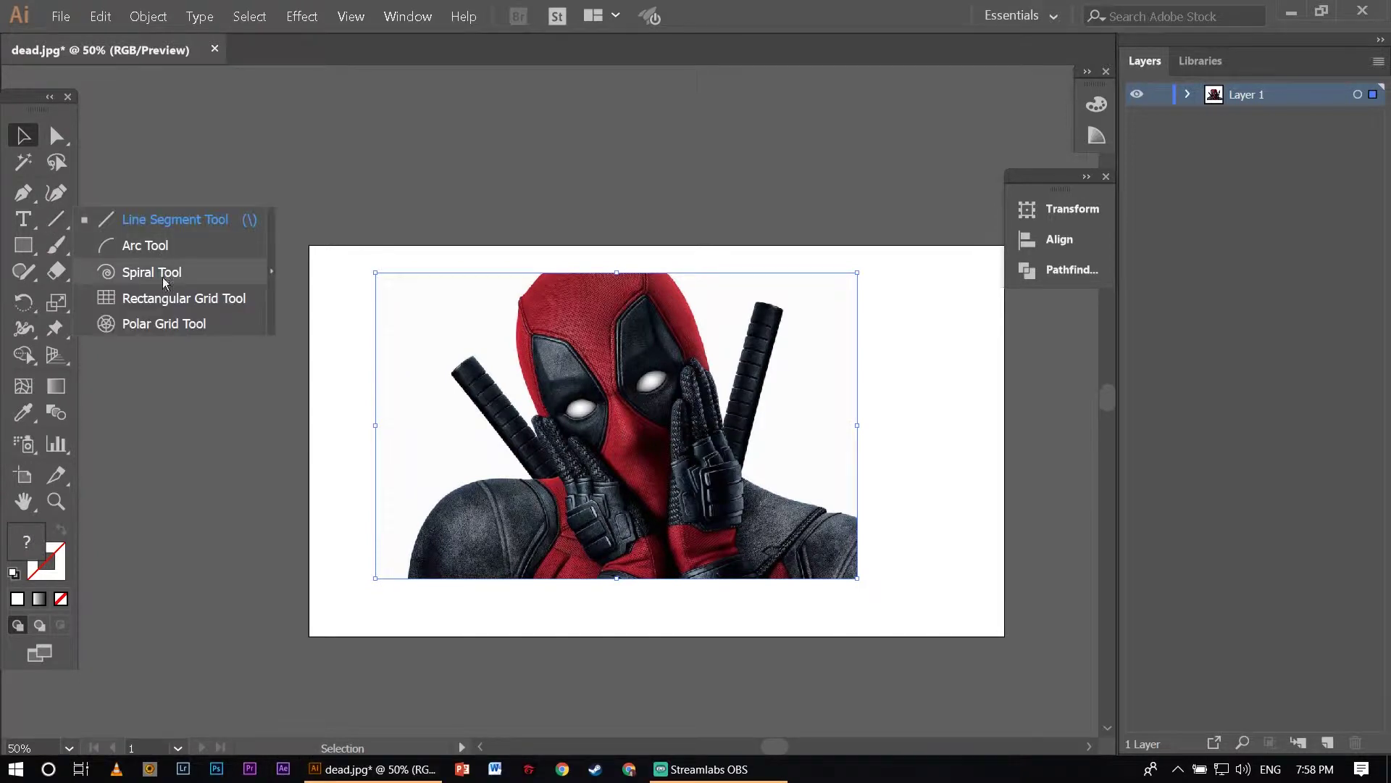
Set the Rectangular Grid Tool to 225 horizontal dividers.
key(Escape)
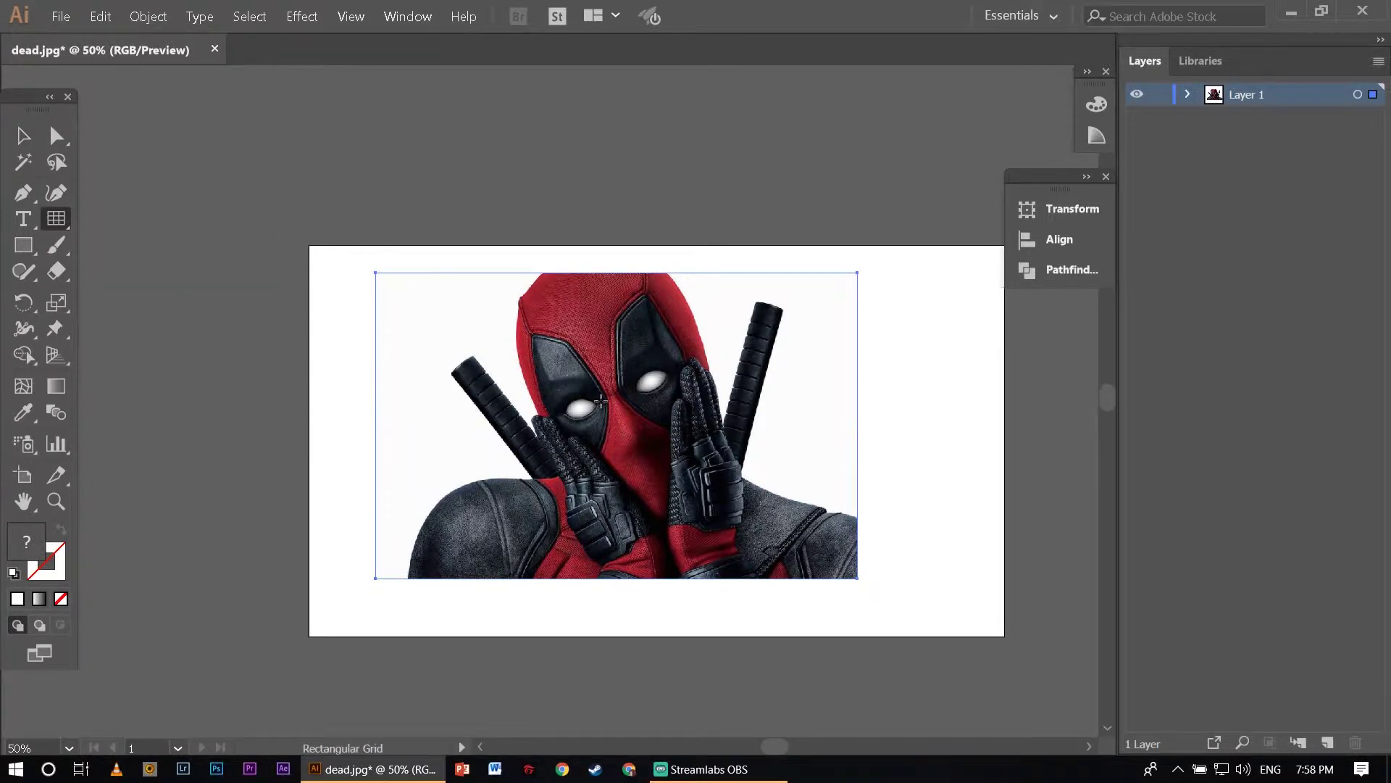
double_click(58, 219)
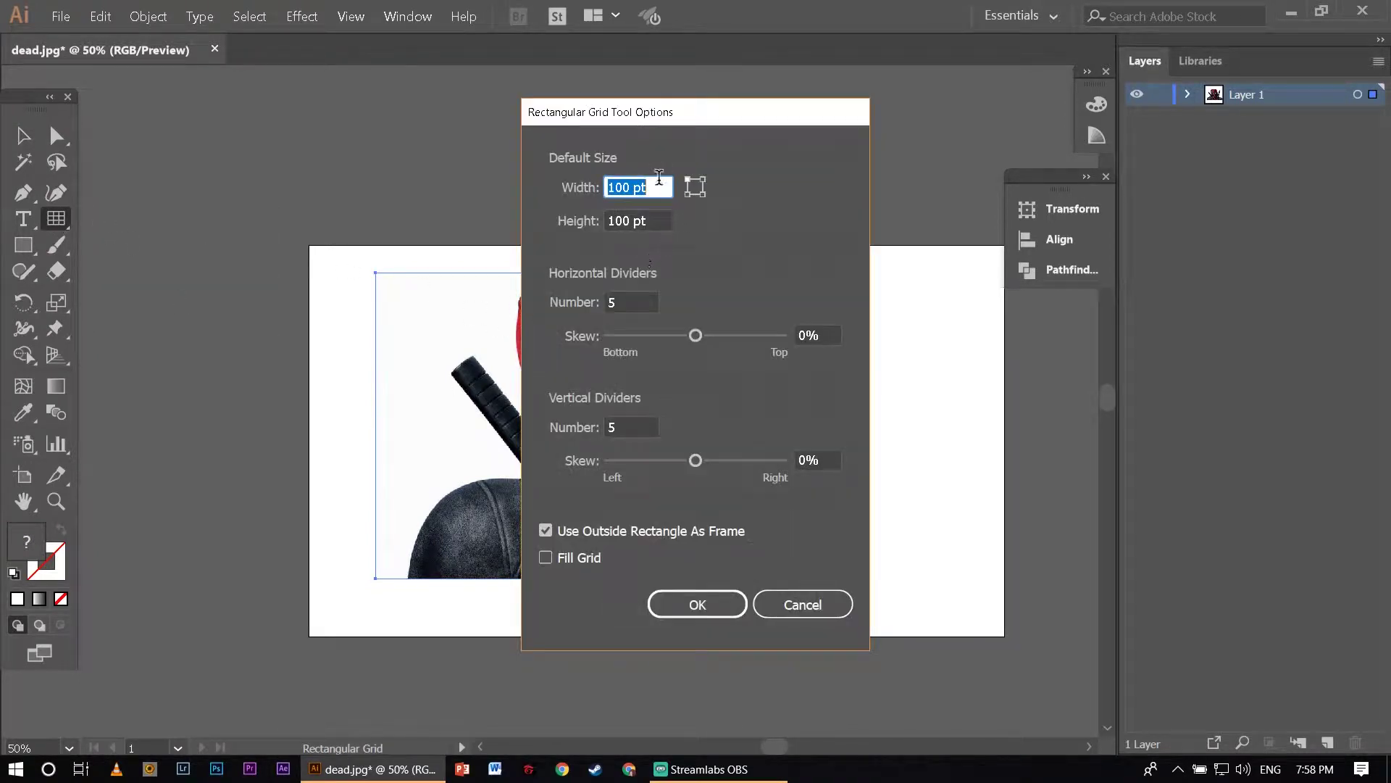
click(632, 302)
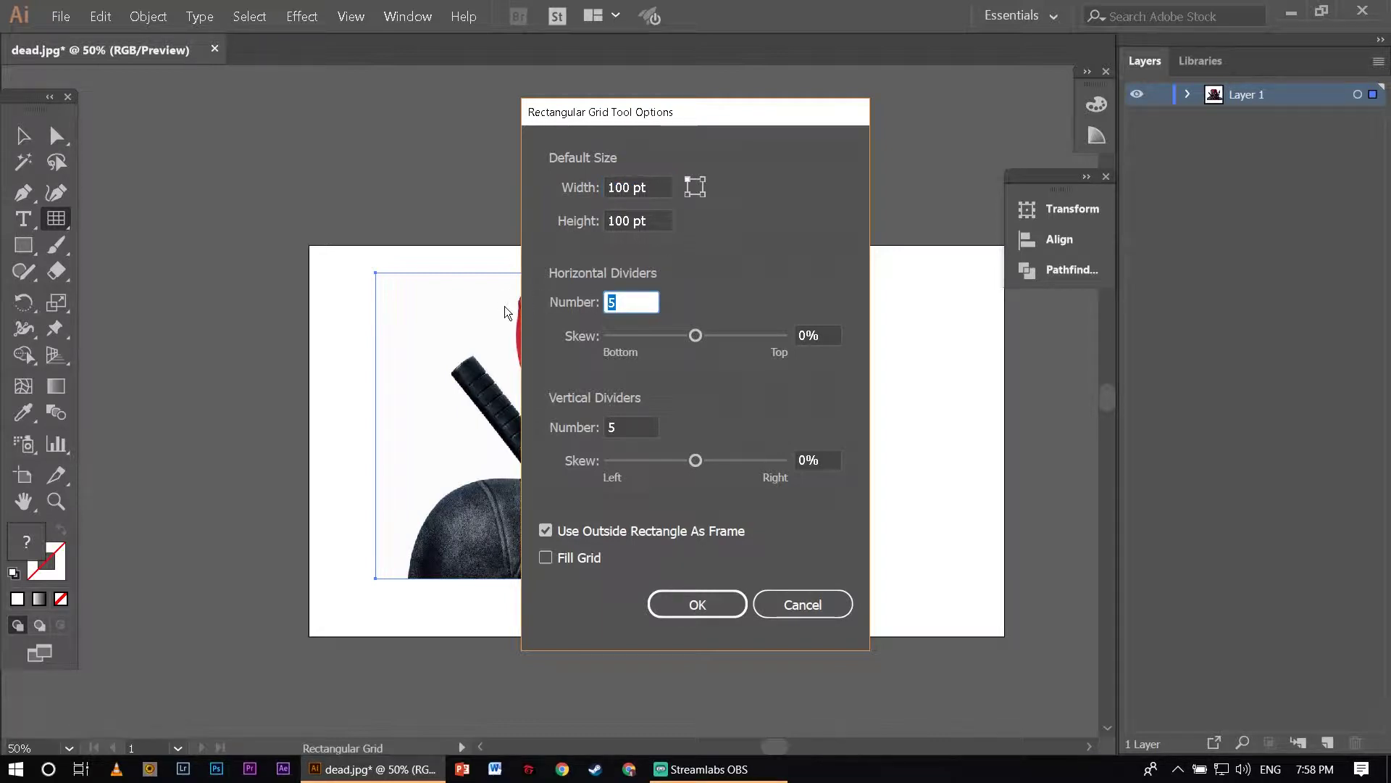
text(225)
click(637, 427)
key(Return)
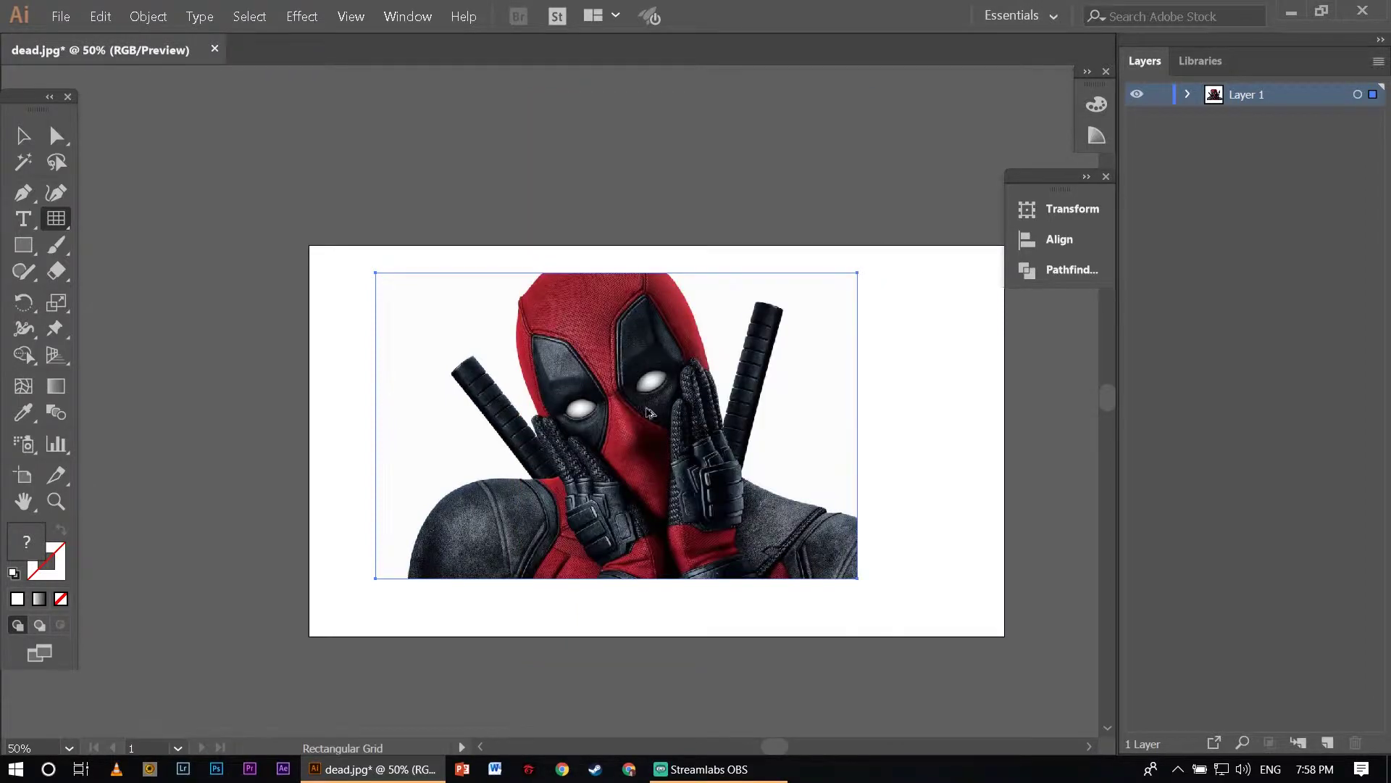
Draw the dense grid across the Deadpool photo.
key(ctrl+plus)
key(ctrl+plus)
key(ctrl+plus)
key(ctrl+minus)
key(ctrl+minus)
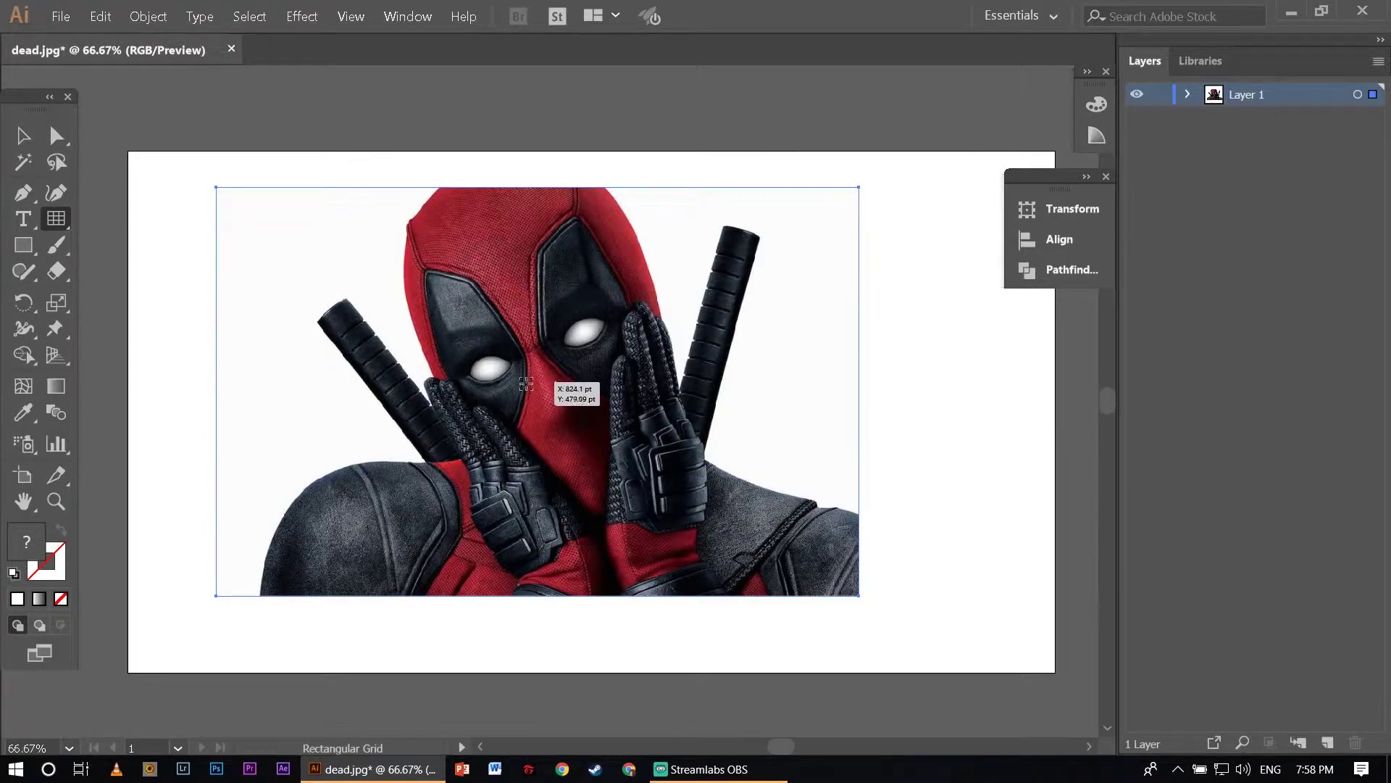
drag(526, 384, 833, 456)
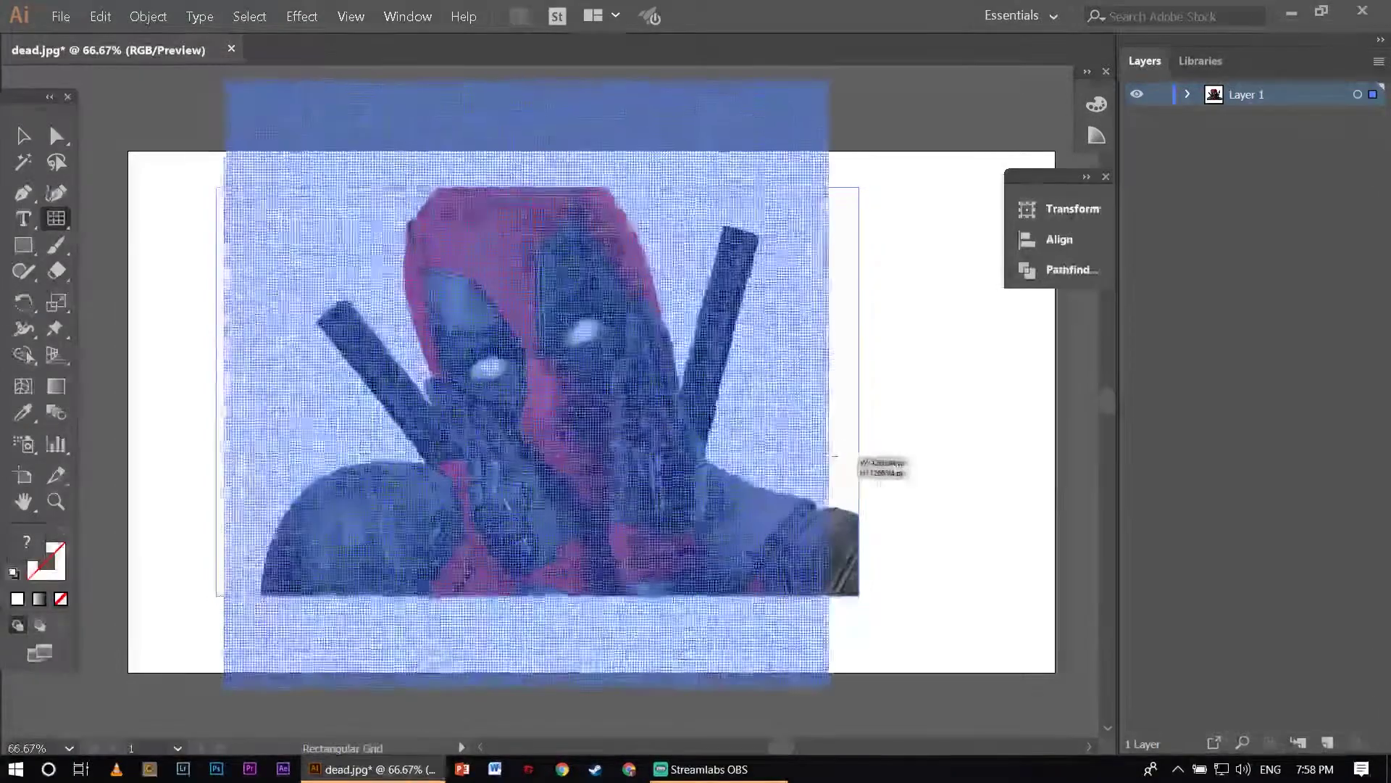
drag(833, 456, 863, 460)
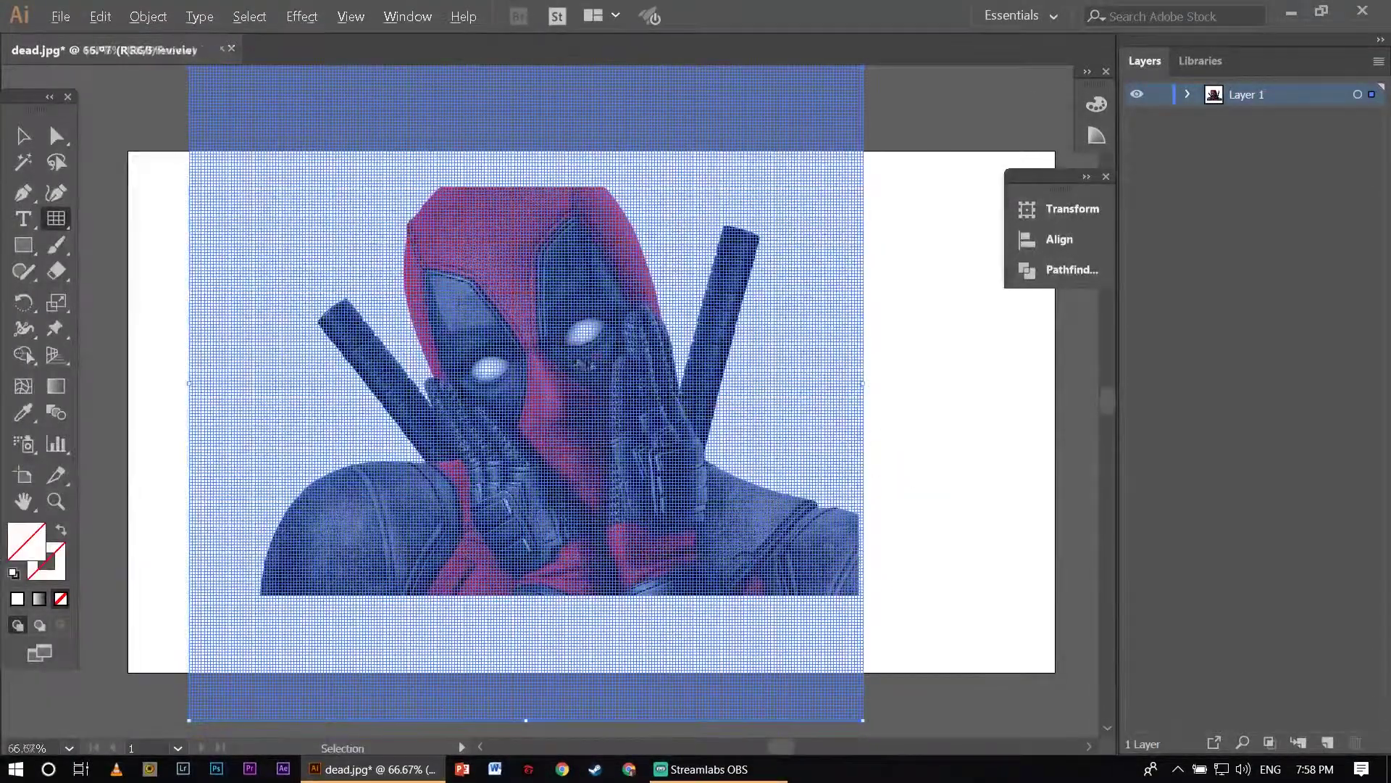
scroll(484, 335, up, 3)
scroll(484, 335, up, 2)
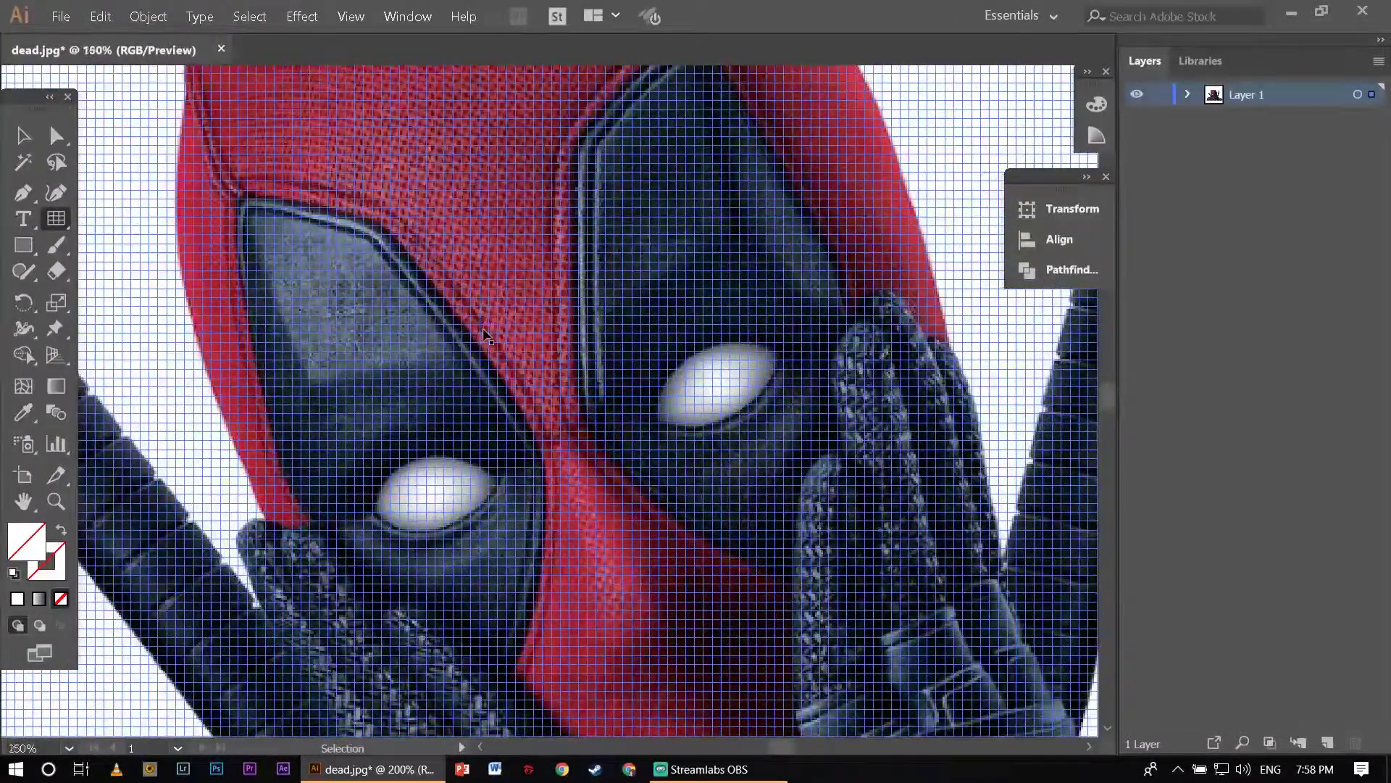
scroll(484, 335, down, 2)
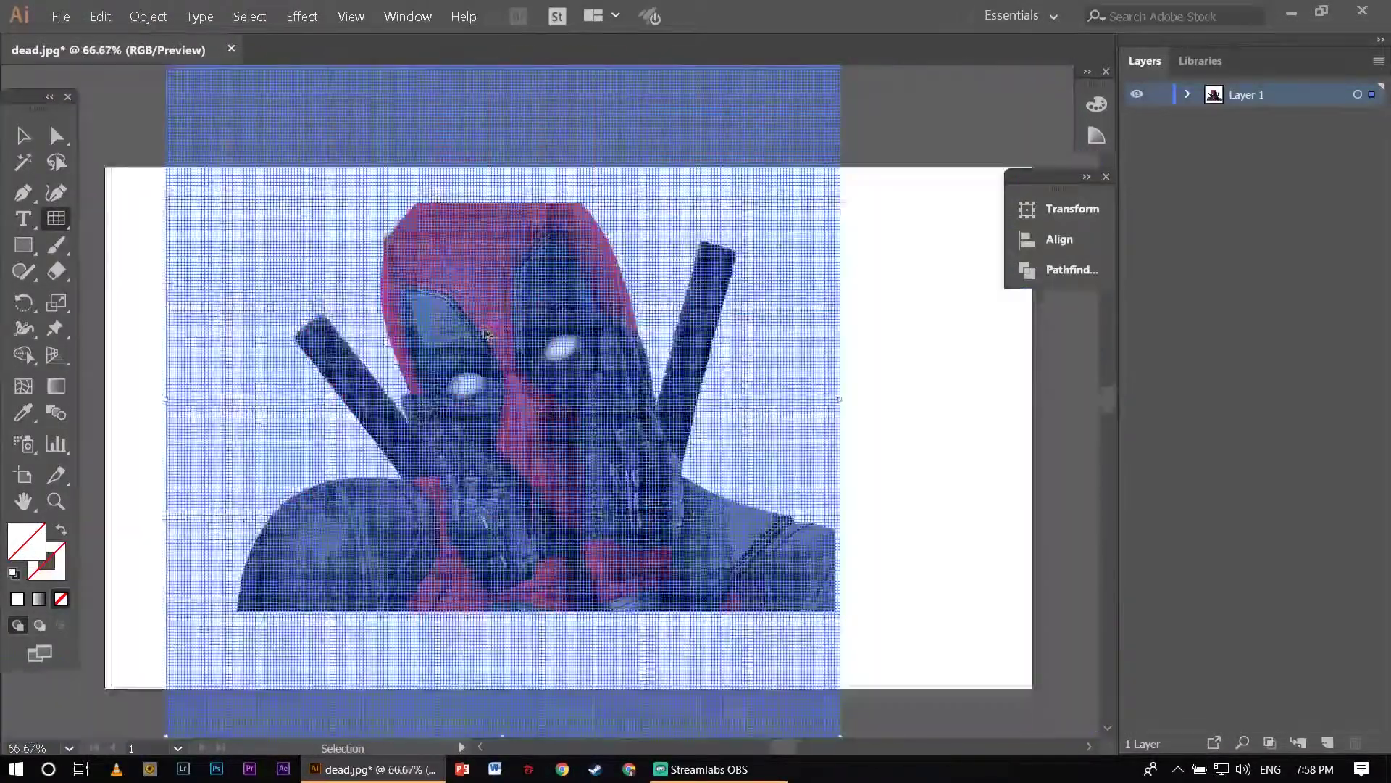
Clear the dense grid off the photo.
click(12, 138)
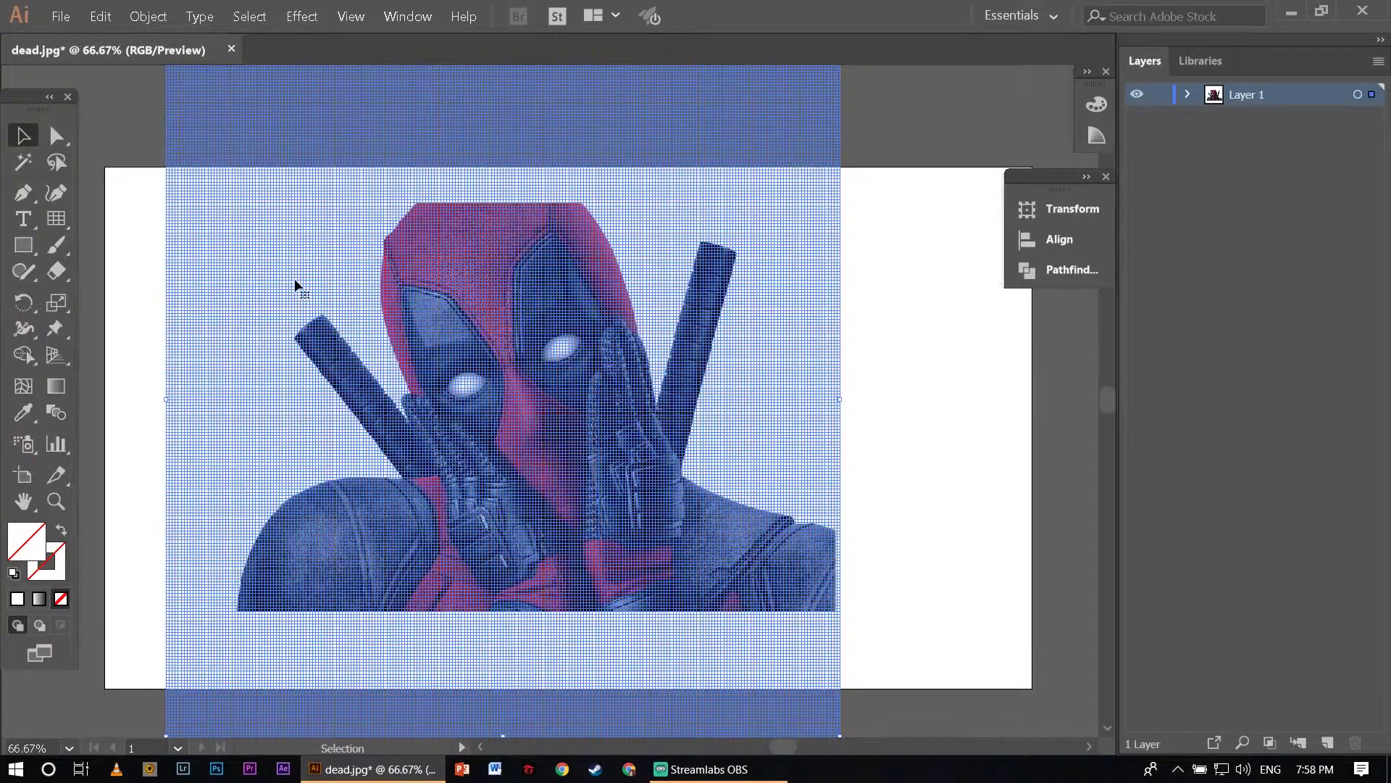
key(a)
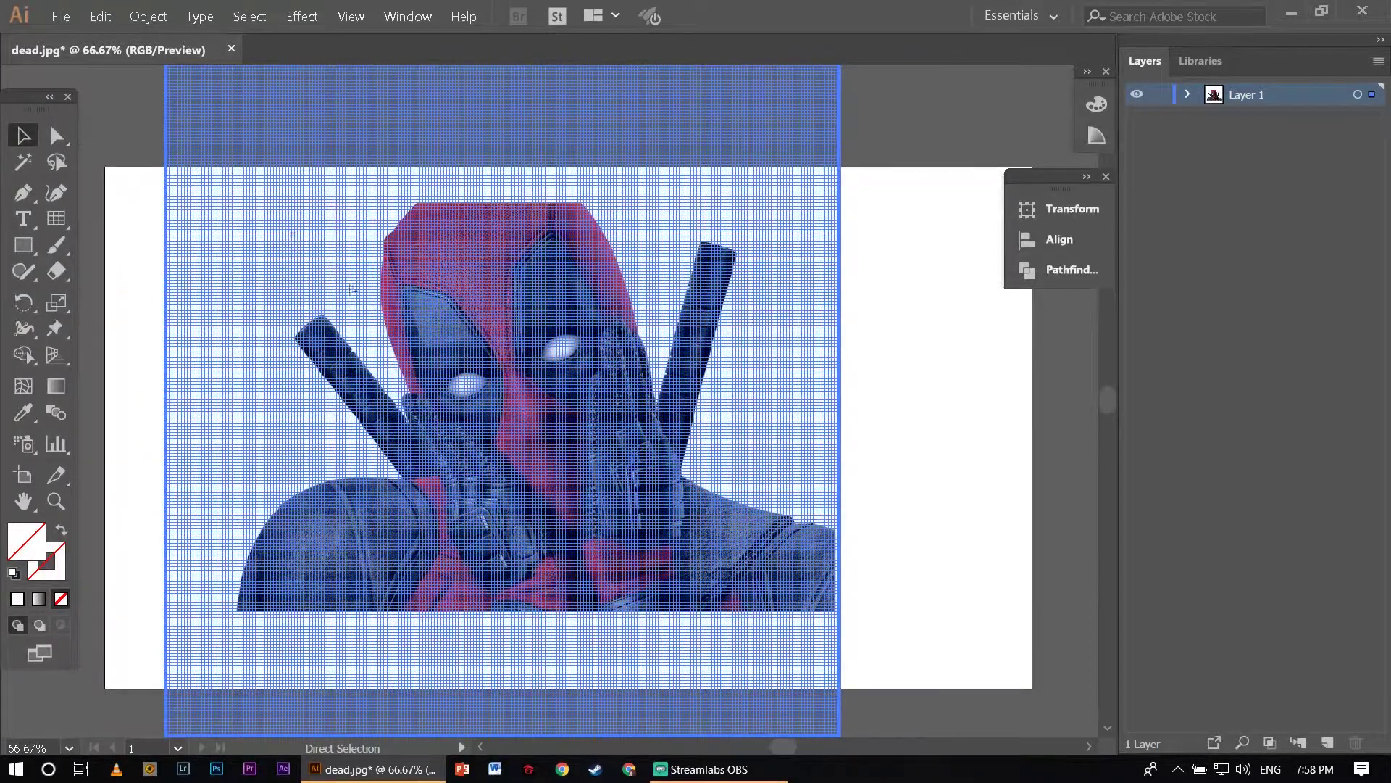
click(389, 297)
Set the rectangular grid to 11 horizontal and 115 vertical dividers.
double_click(56, 219)
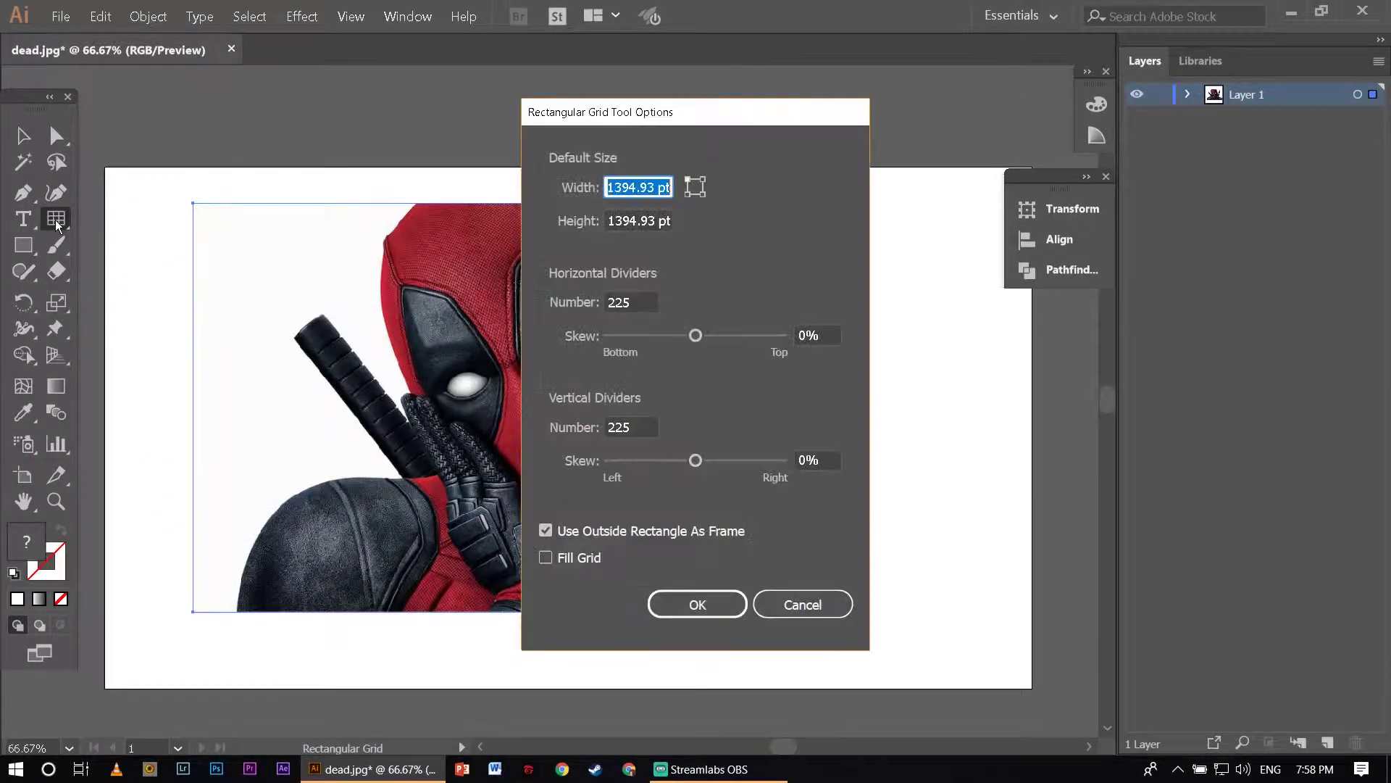
click(600, 301)
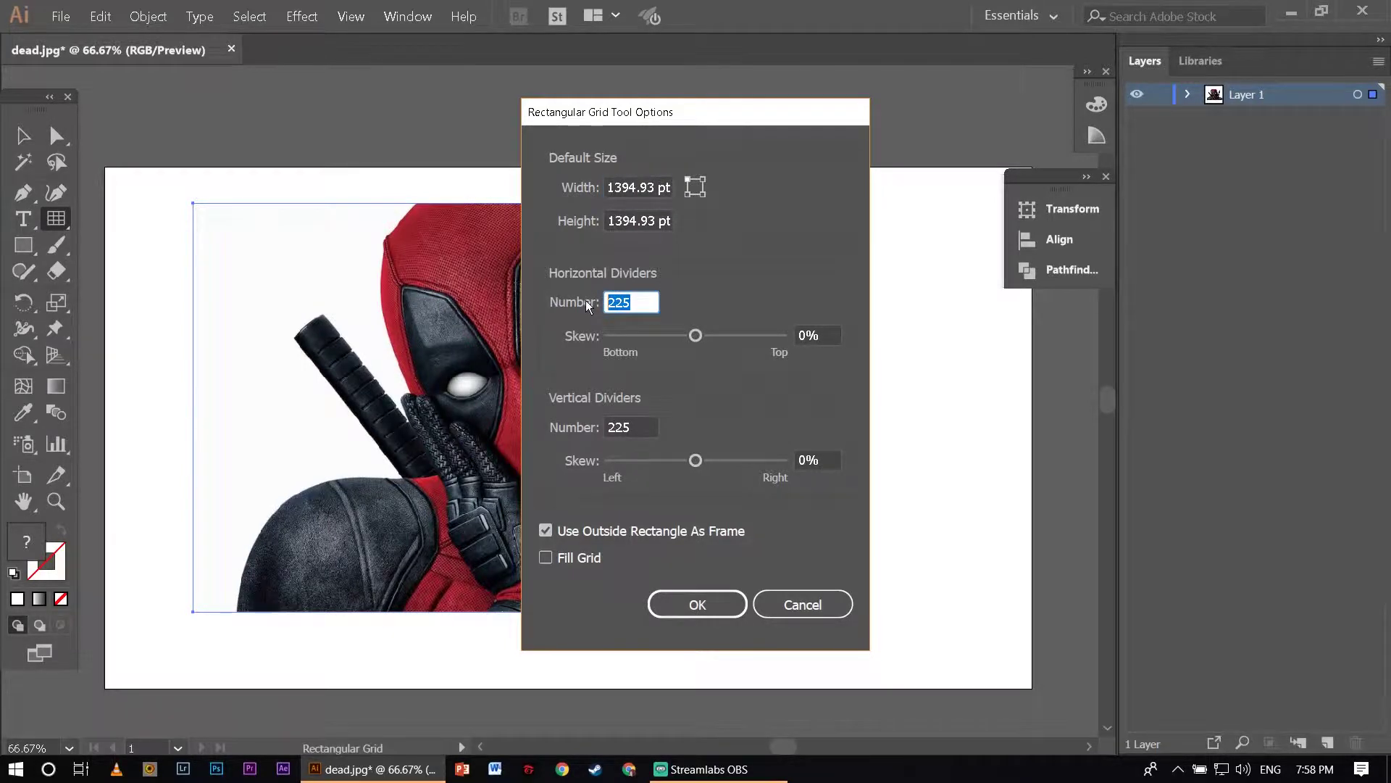
text(115)
key(Tab)
text(115)
key(Return)
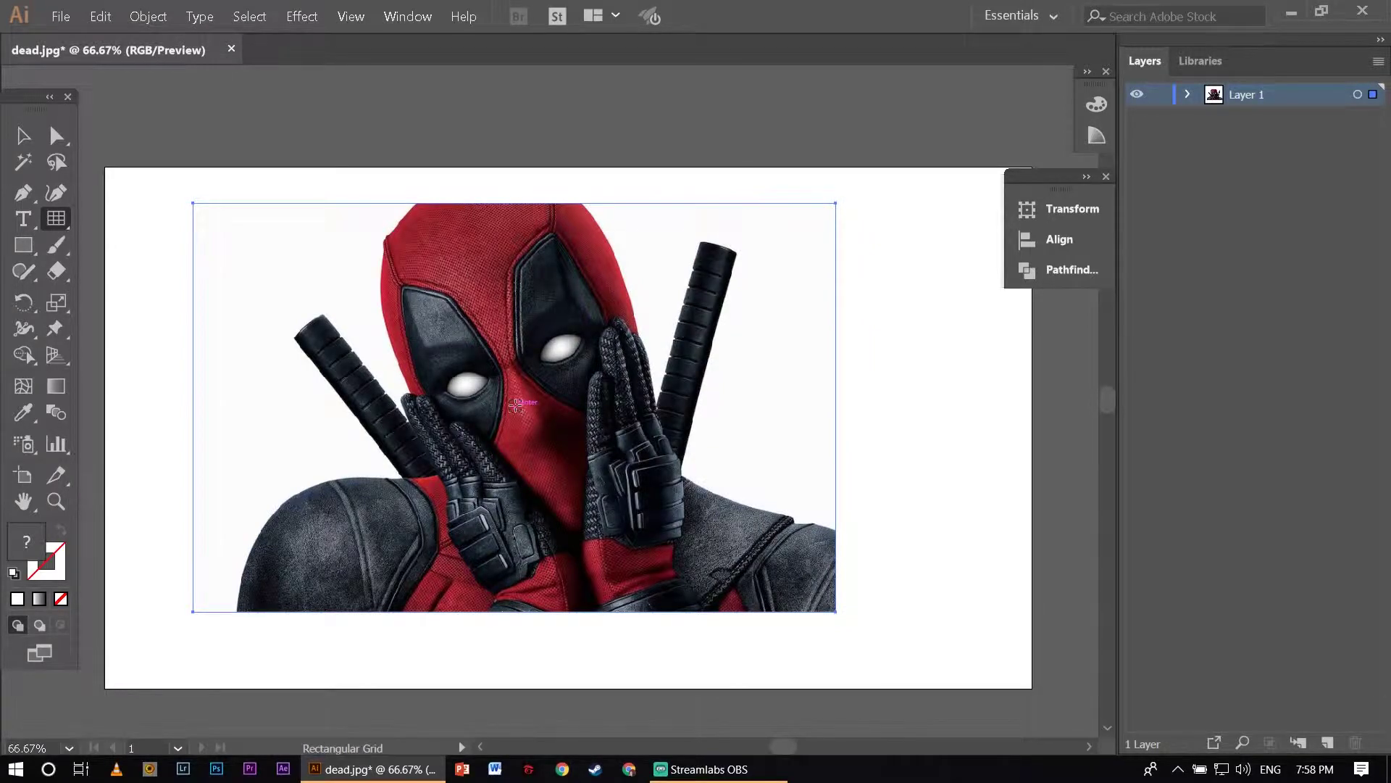
Draw a coarser trial grid over the photo, inspect it, then undo it.
drag(516, 405, 870, 540)
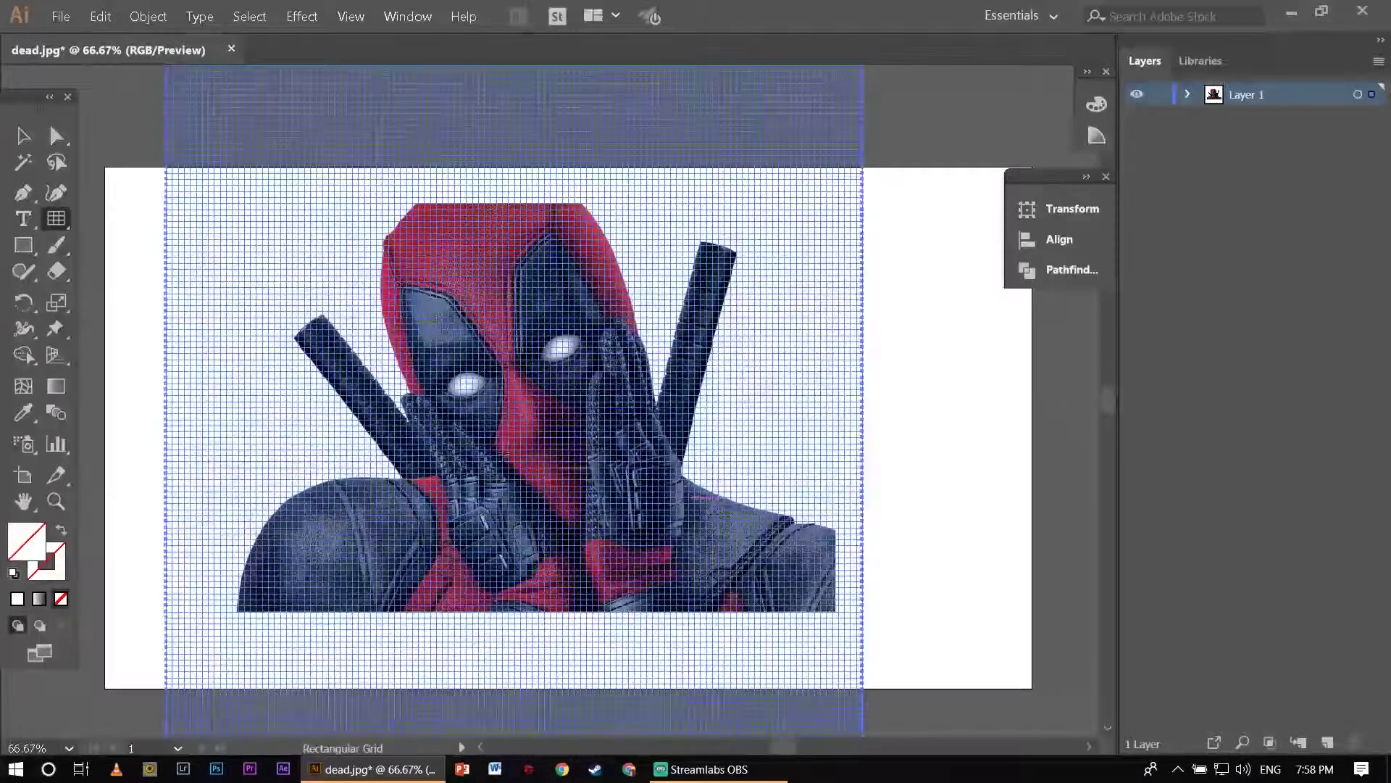
scroll(505, 454, up, 2)
scroll(493, 405, up, 3)
scroll(484, 376, down, 5)
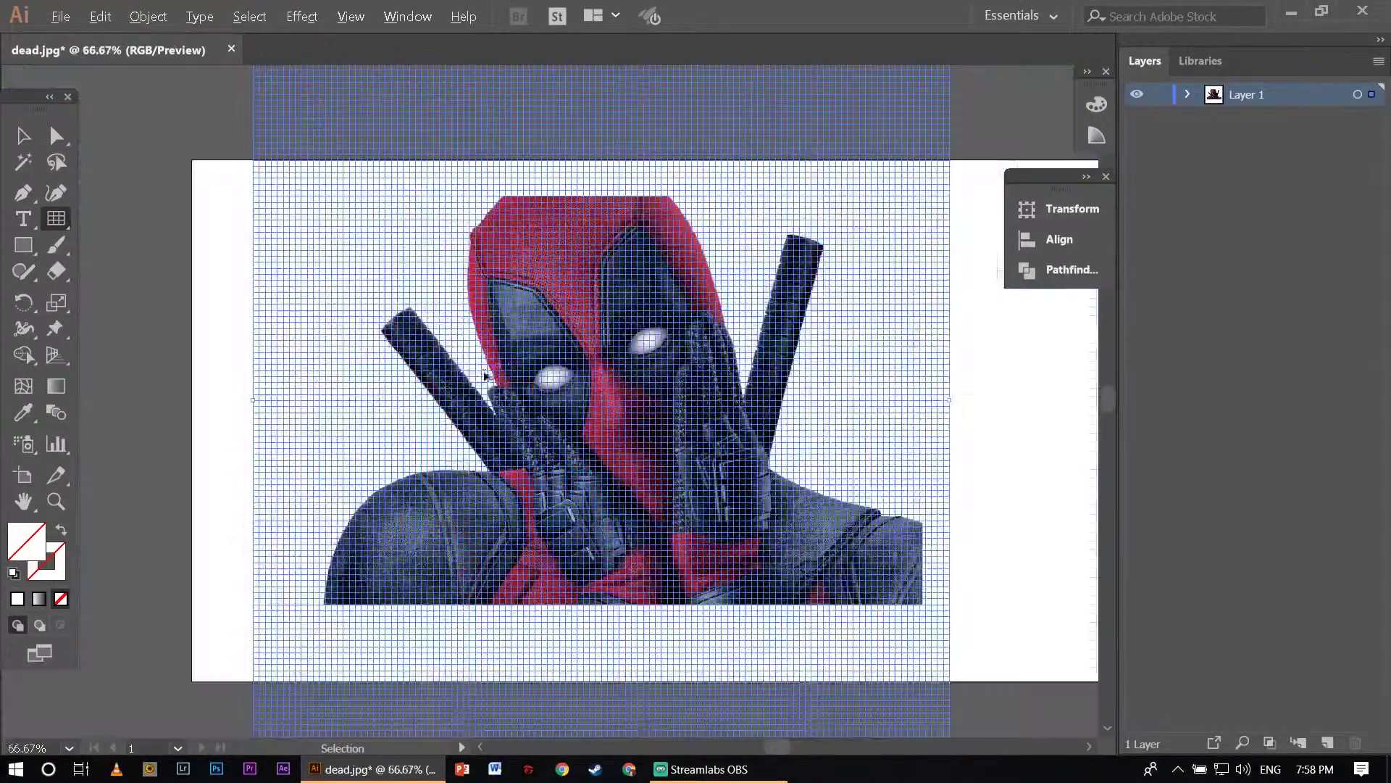
scroll(484, 376, up, 1)
scroll(426, 377, up, 3)
scroll(437, 363, down, 1)
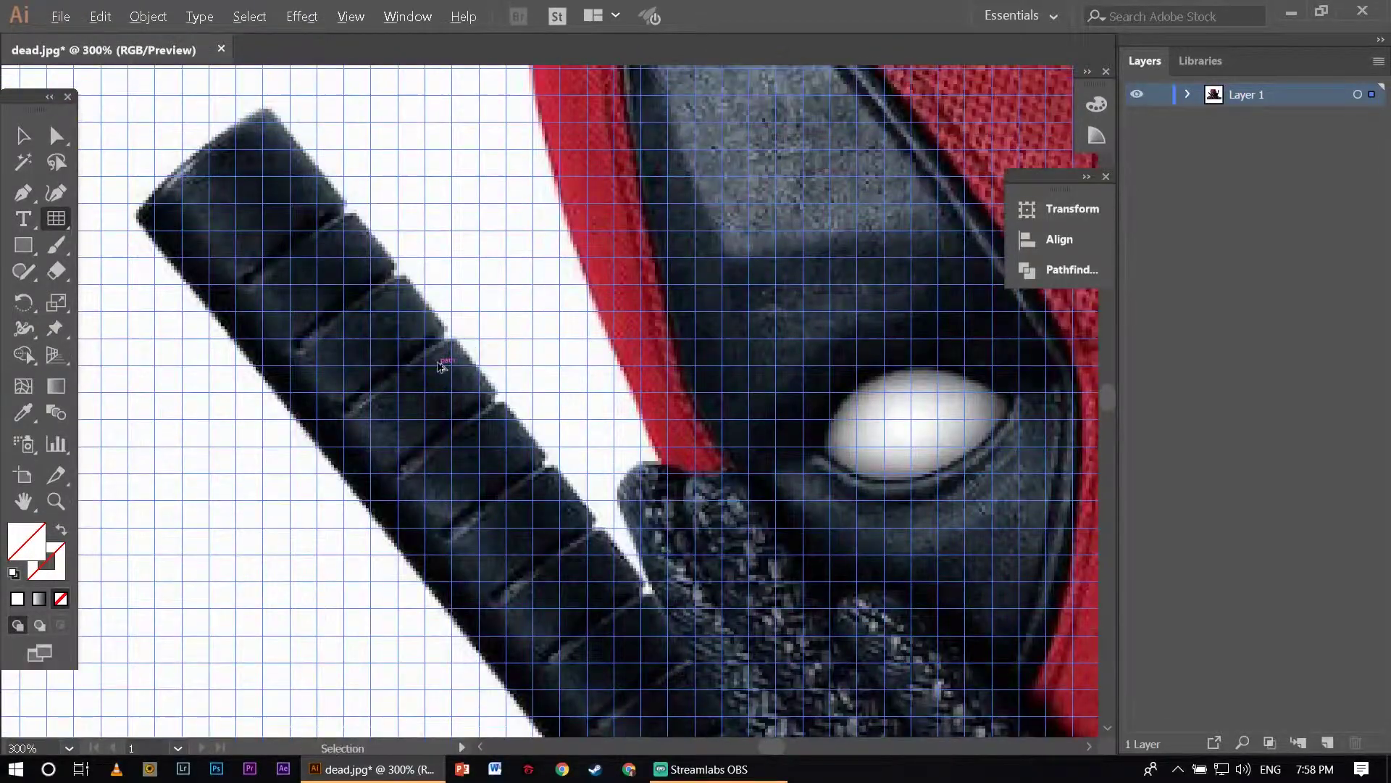
scroll(442, 355, down, 3)
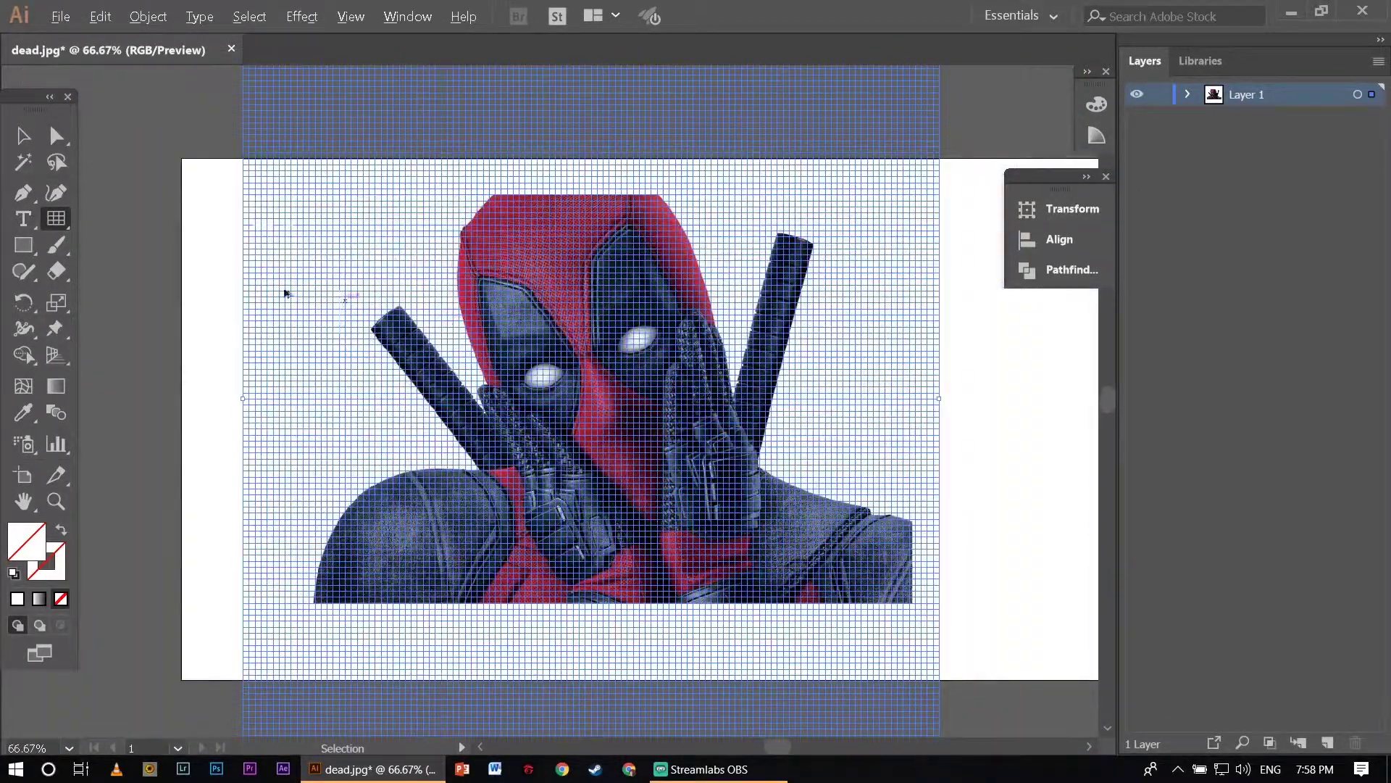
click(22, 138)
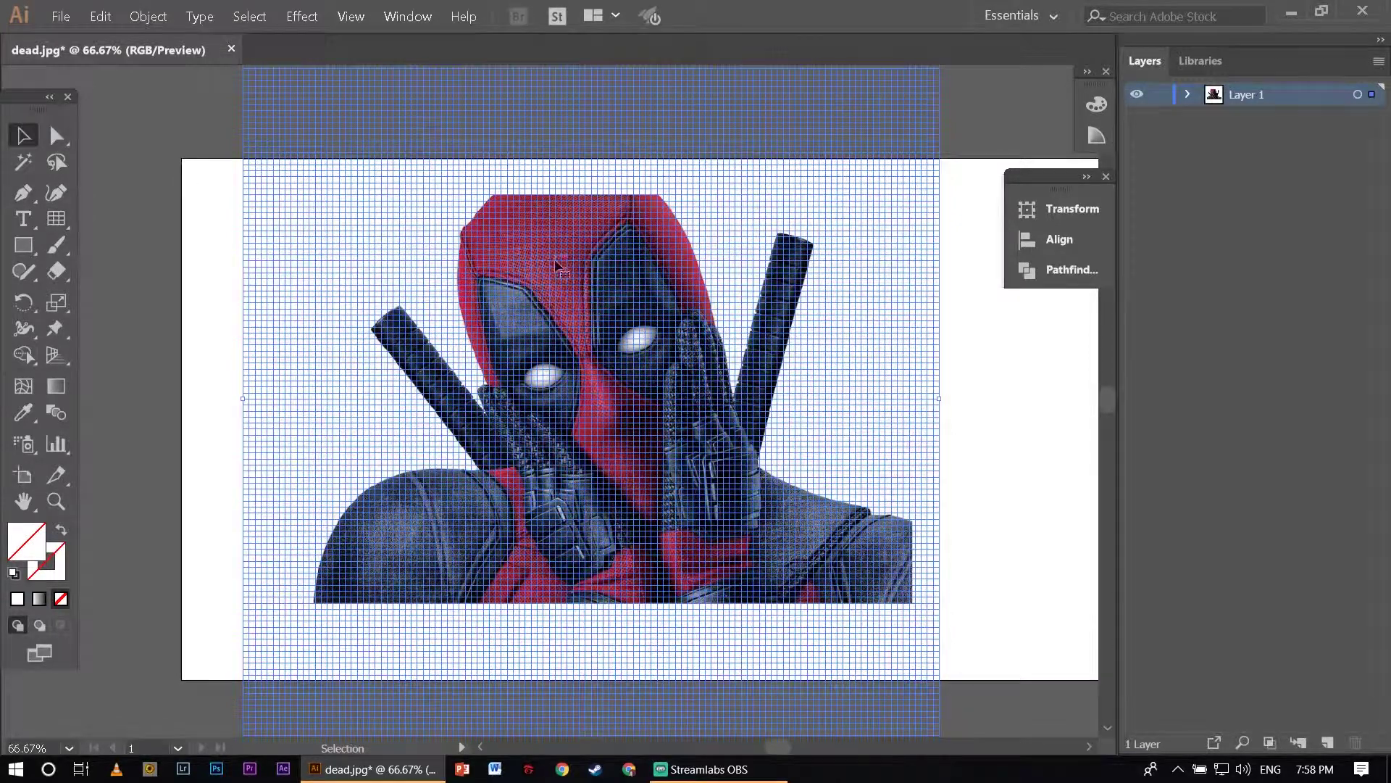
key(ctrl+z)
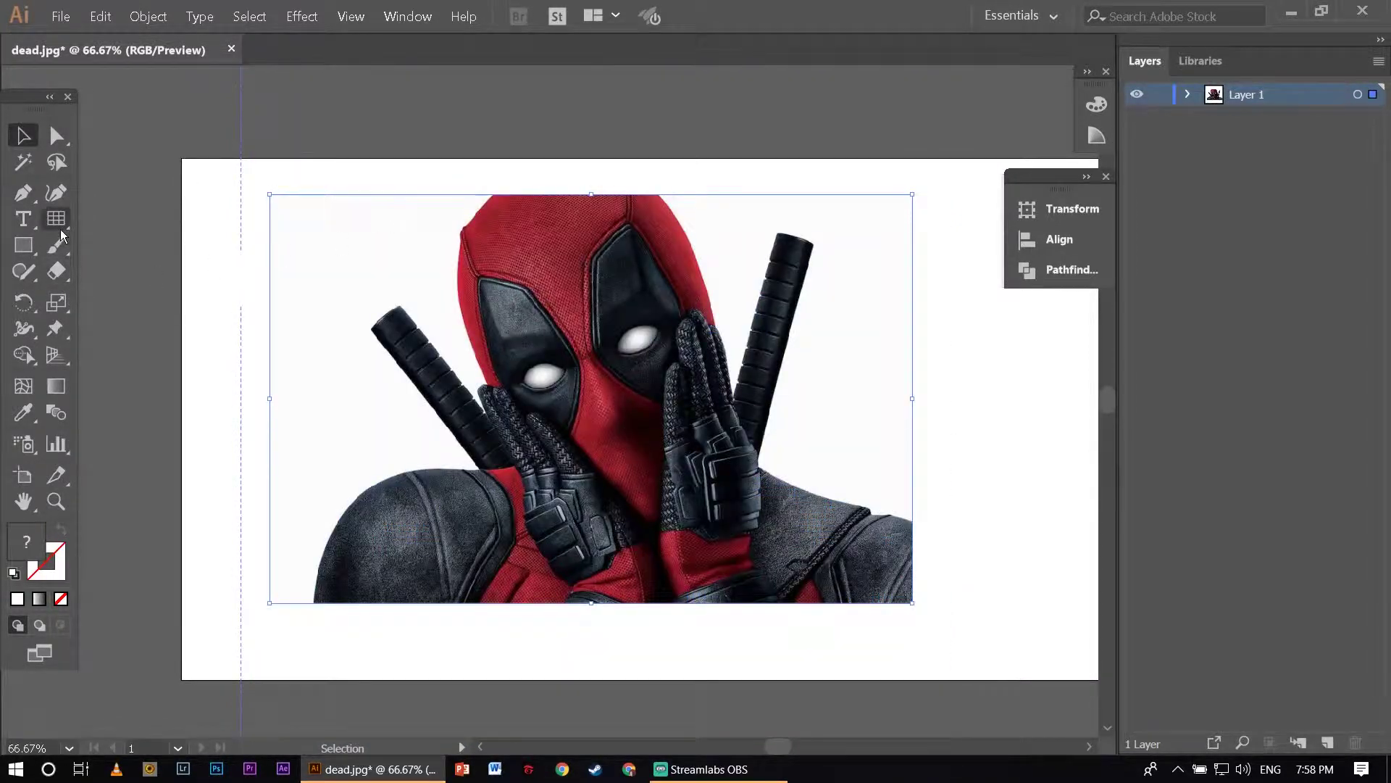
Set the rectangular grid to 125 horizontal and 115 vertical dividers.
double_click(59, 229)
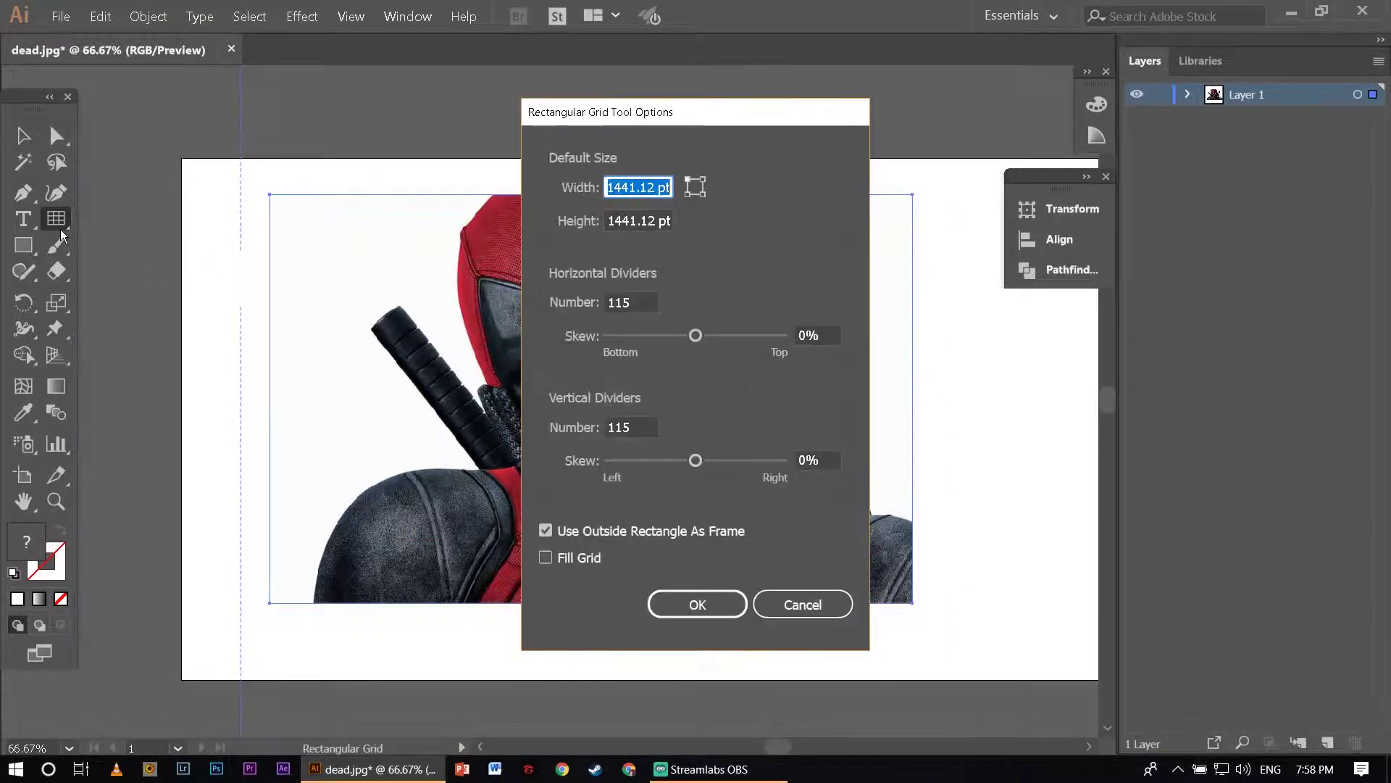
click(639, 301)
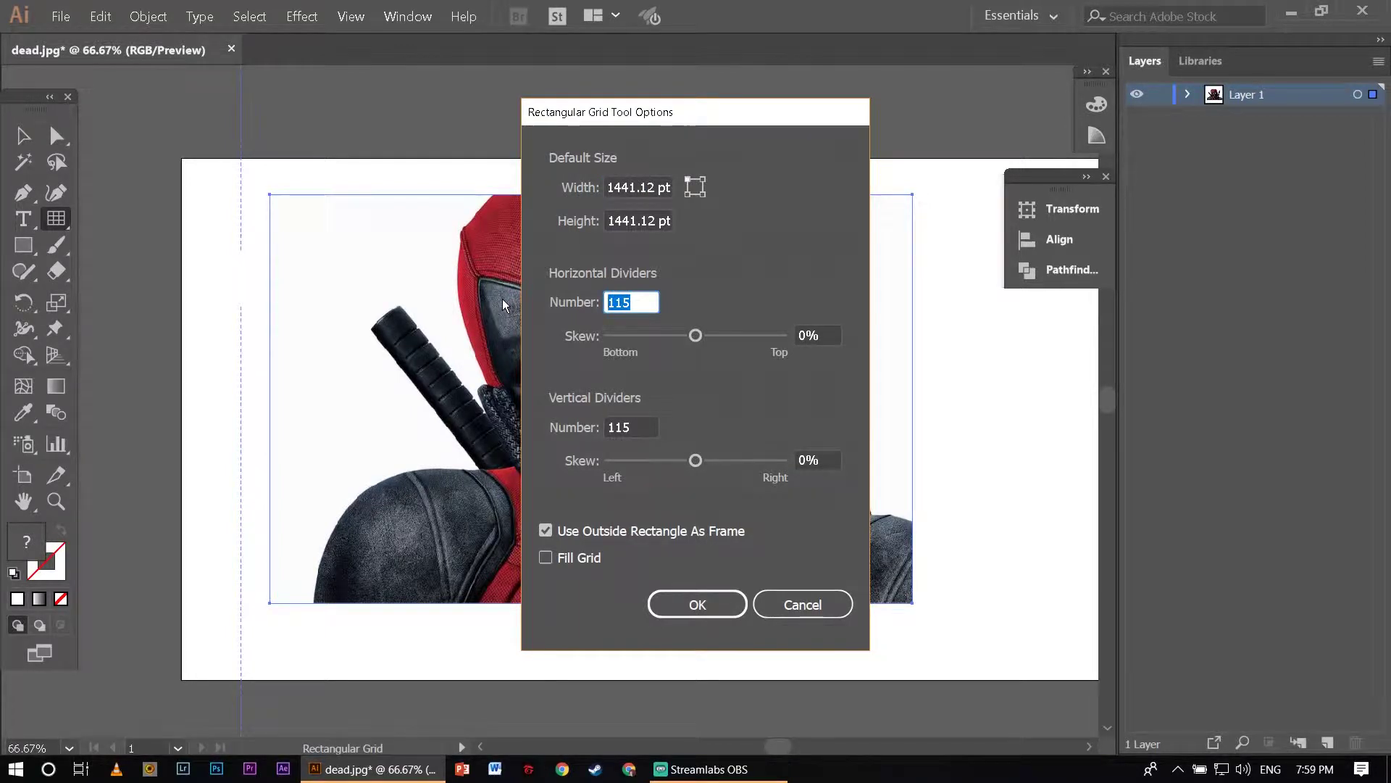
text(125)
click(606, 426)
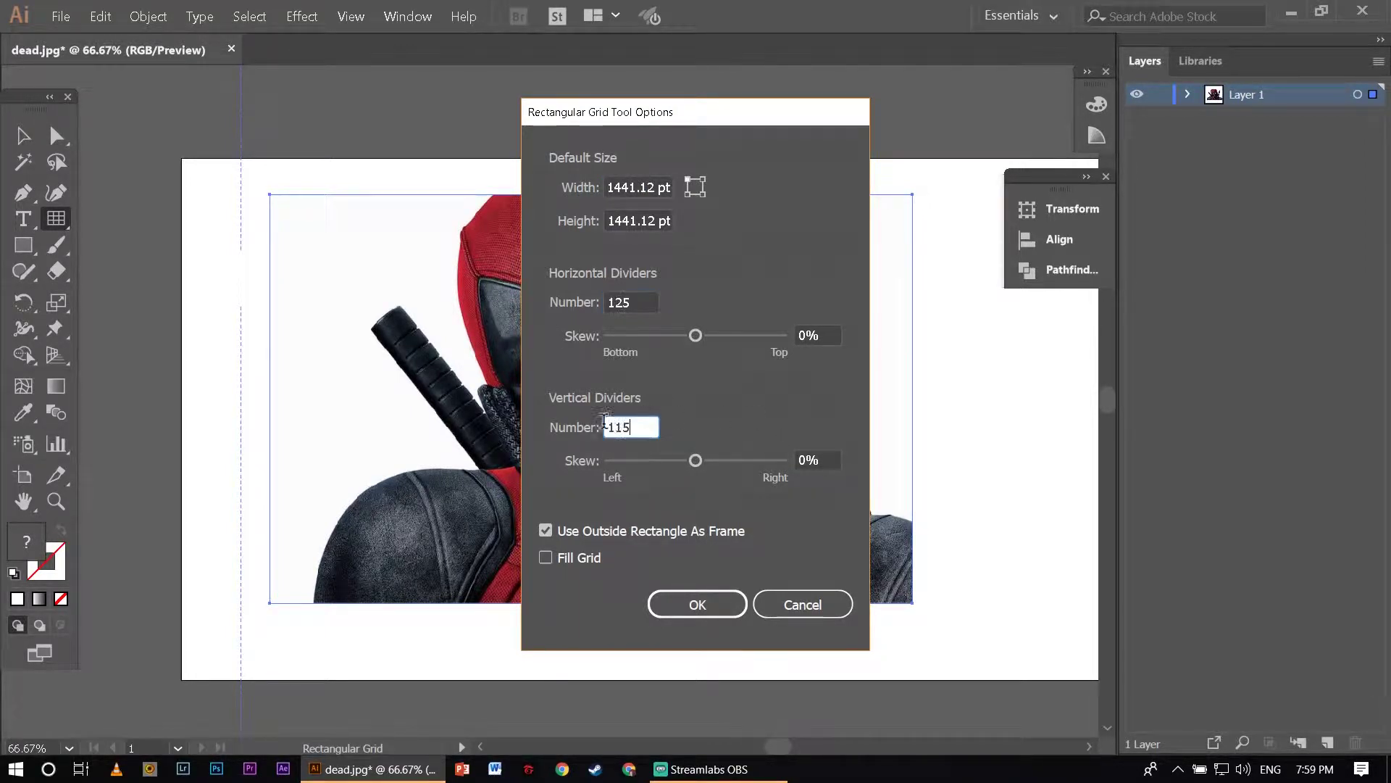
text(5)
key(Return)
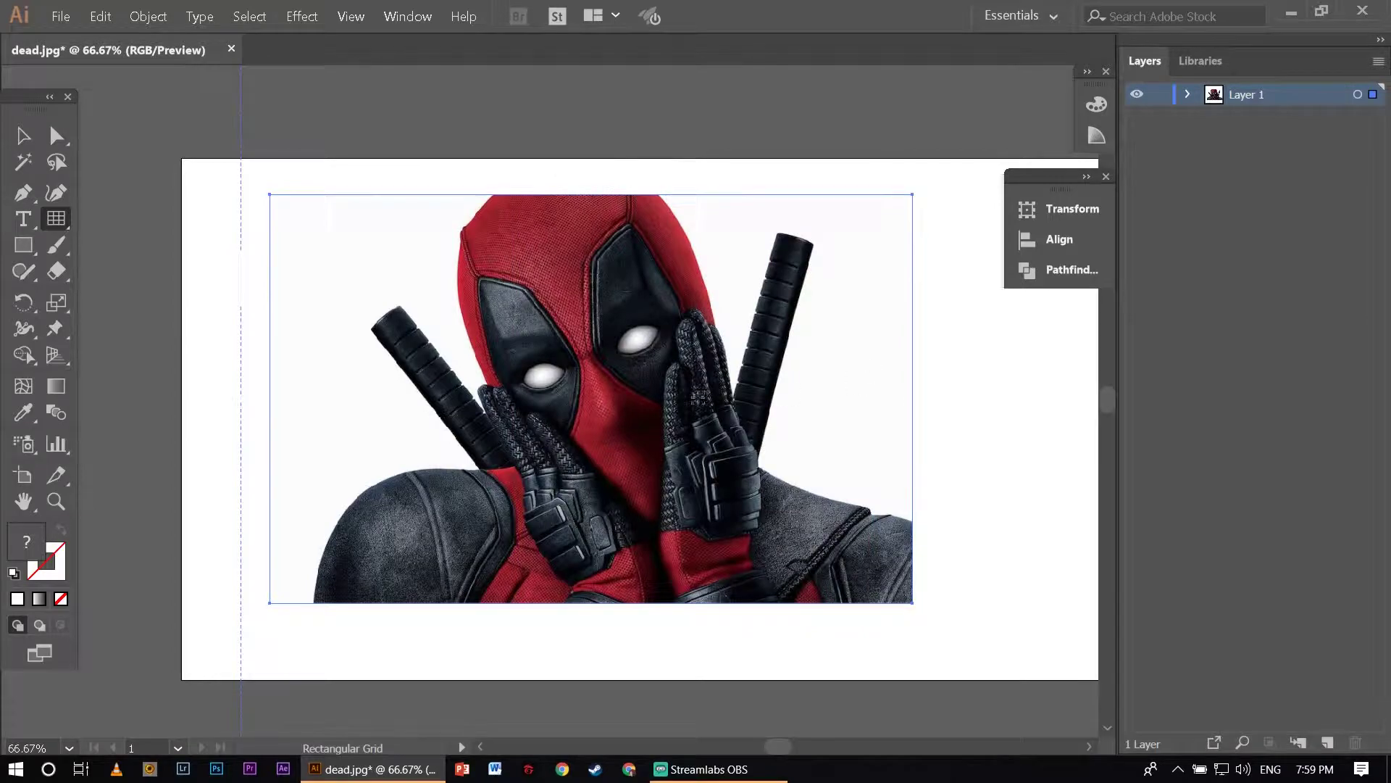
Draw the fine grid over the whole photo, zoom in to check it, and select the Live Paint Bucket.
drag(576, 376, 934, 727)
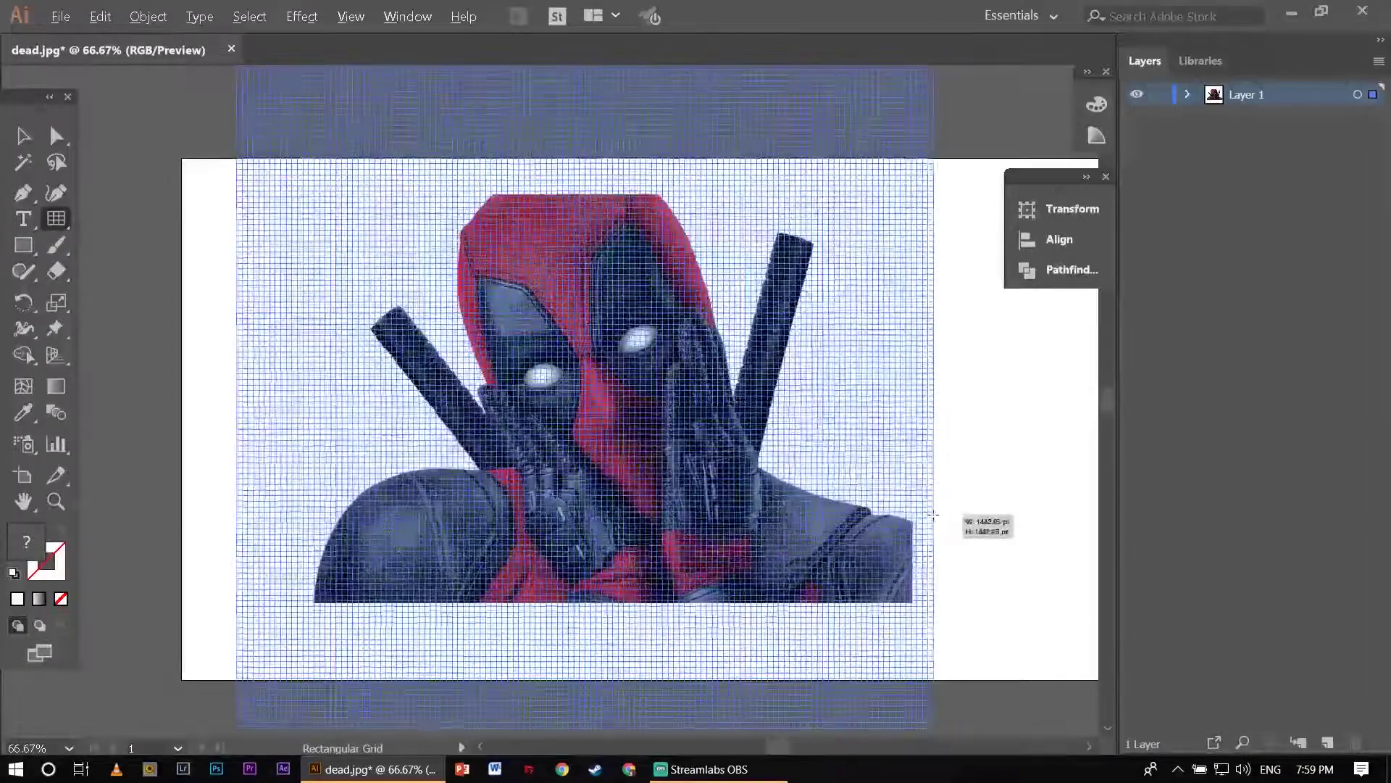
key(ctrl+equal)
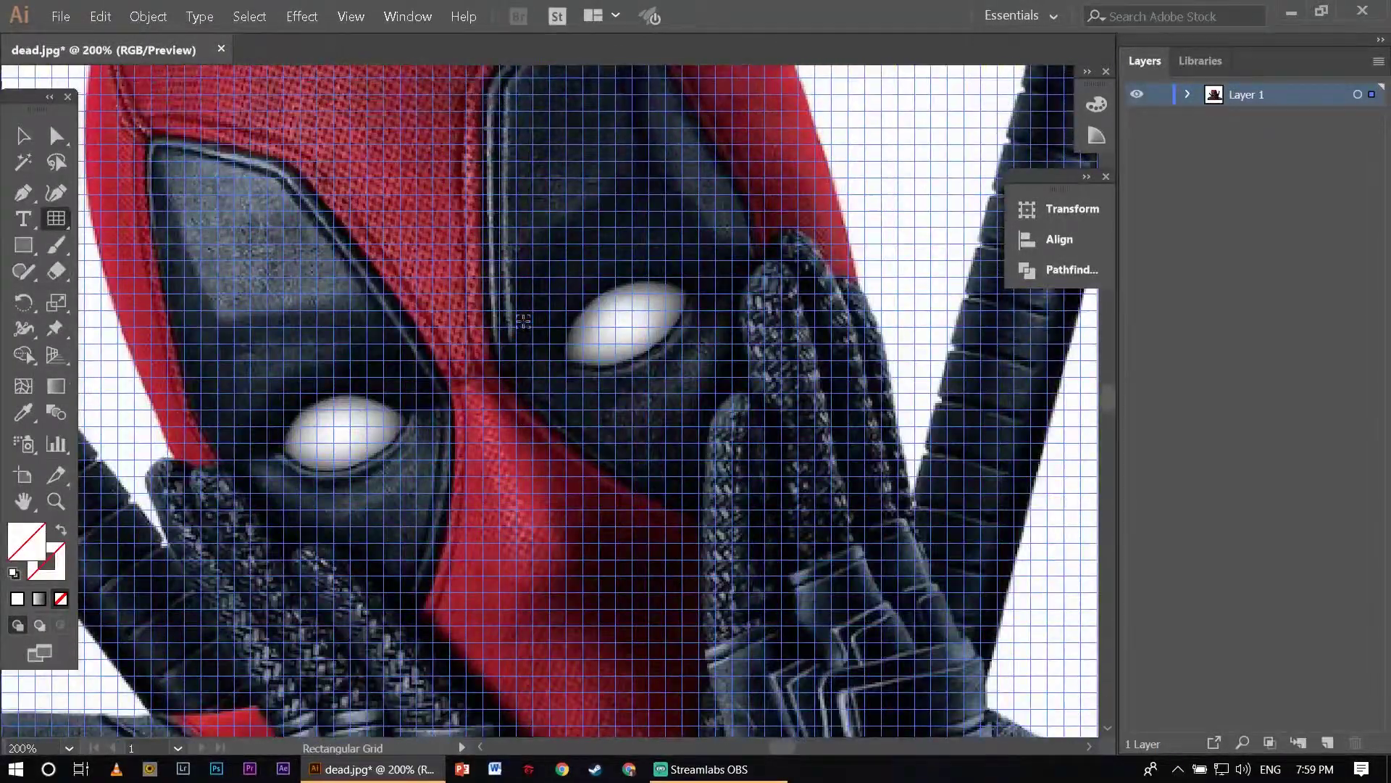
key(ctrl+minus)
key(ctrl+minus)
key(ctrl+minus)
key(ctrl+equal)
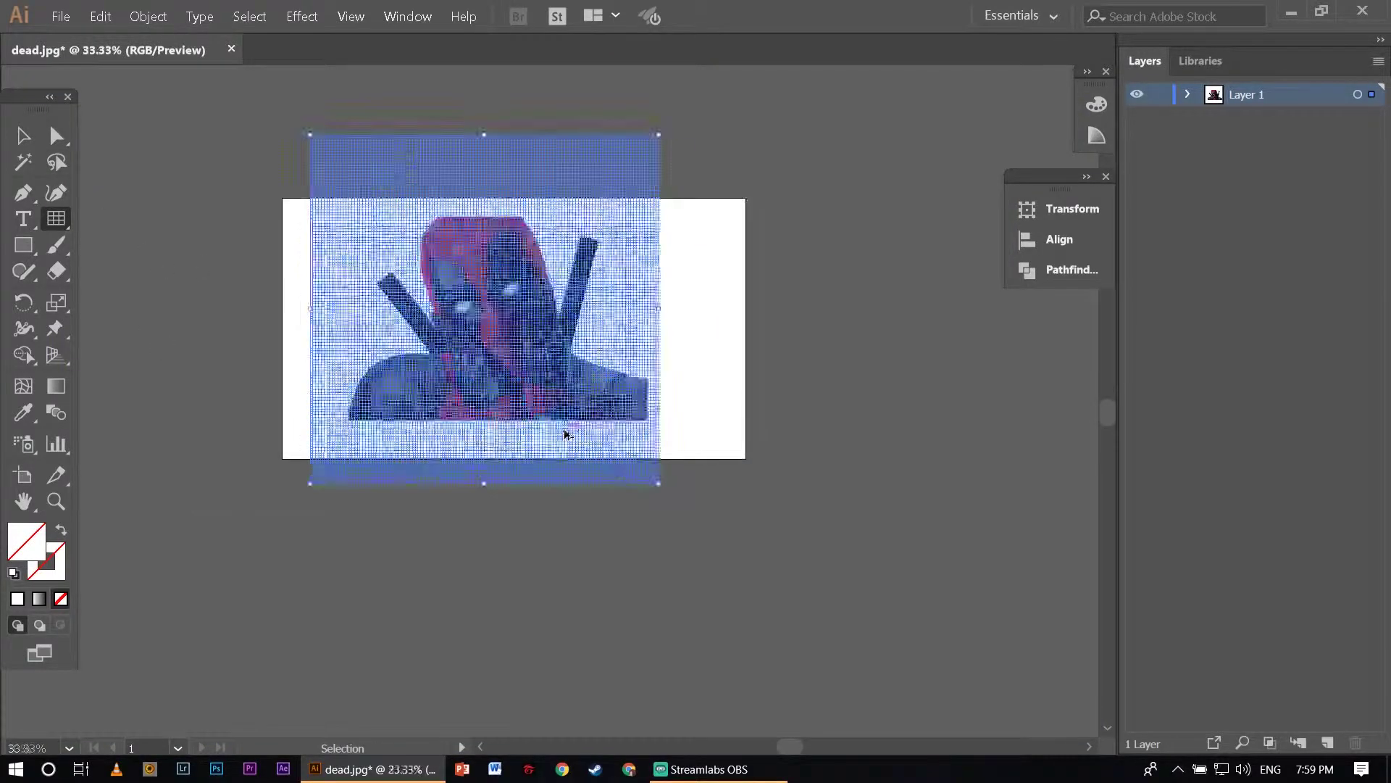
key(ctrl+equal)
key(ctrl+equal)
scroll(451, 358, up, 2)
scroll(451, 357, left, 2)
key(ctrl+equal)
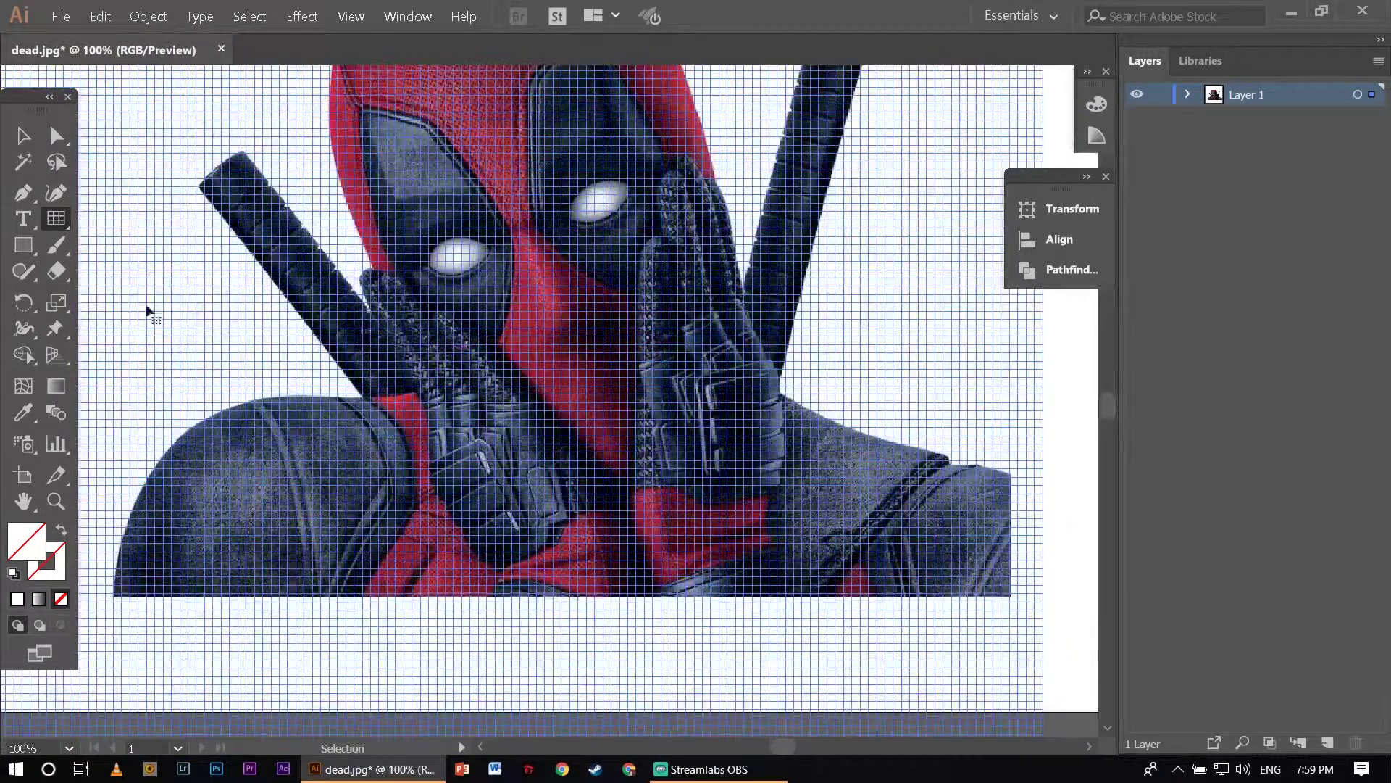
drag(26, 360, 106, 377)
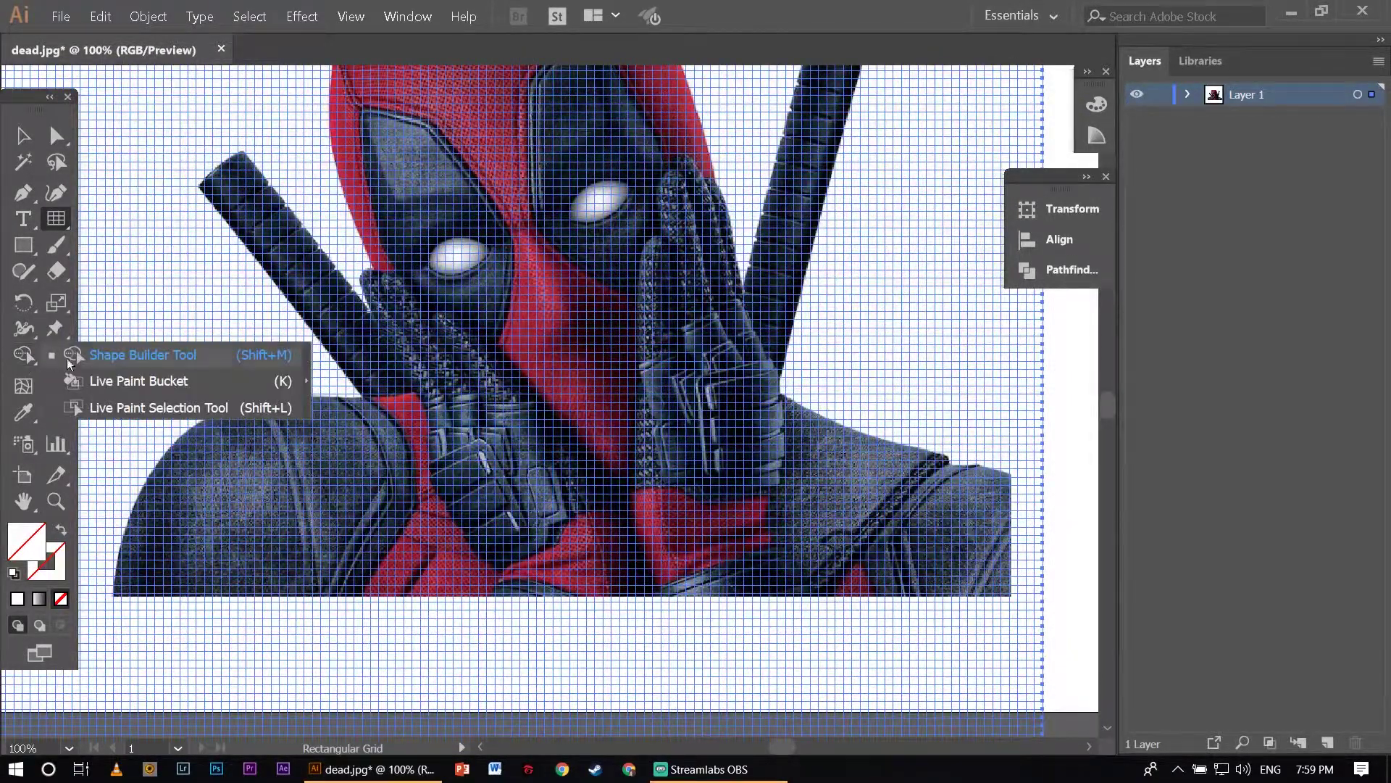
Add a new layer above the photo layer and zoom in on the shoulder.
scroll(401, 432, left, 2)
scroll(401, 433, left, 1)
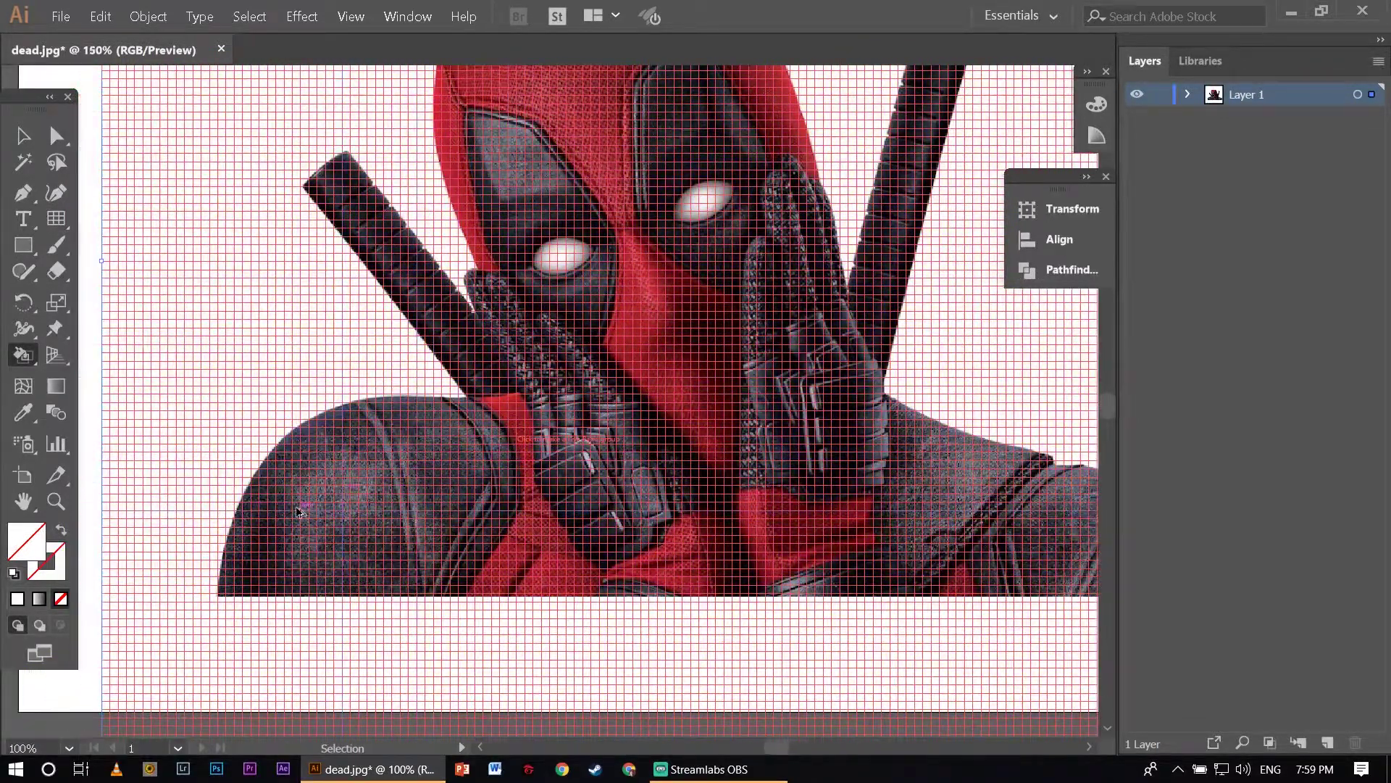
key(ctrl+equal)
click(1331, 739)
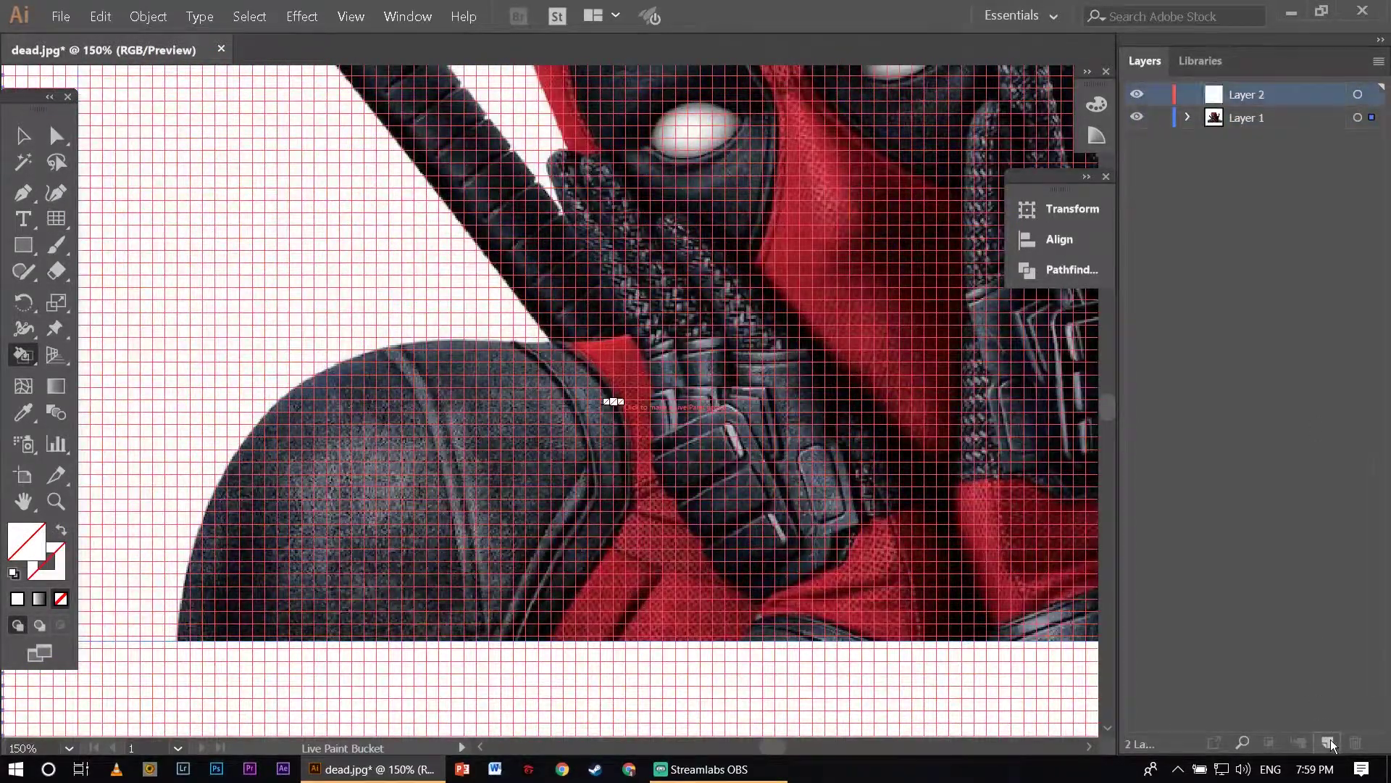
scroll(343, 509, left, 1)
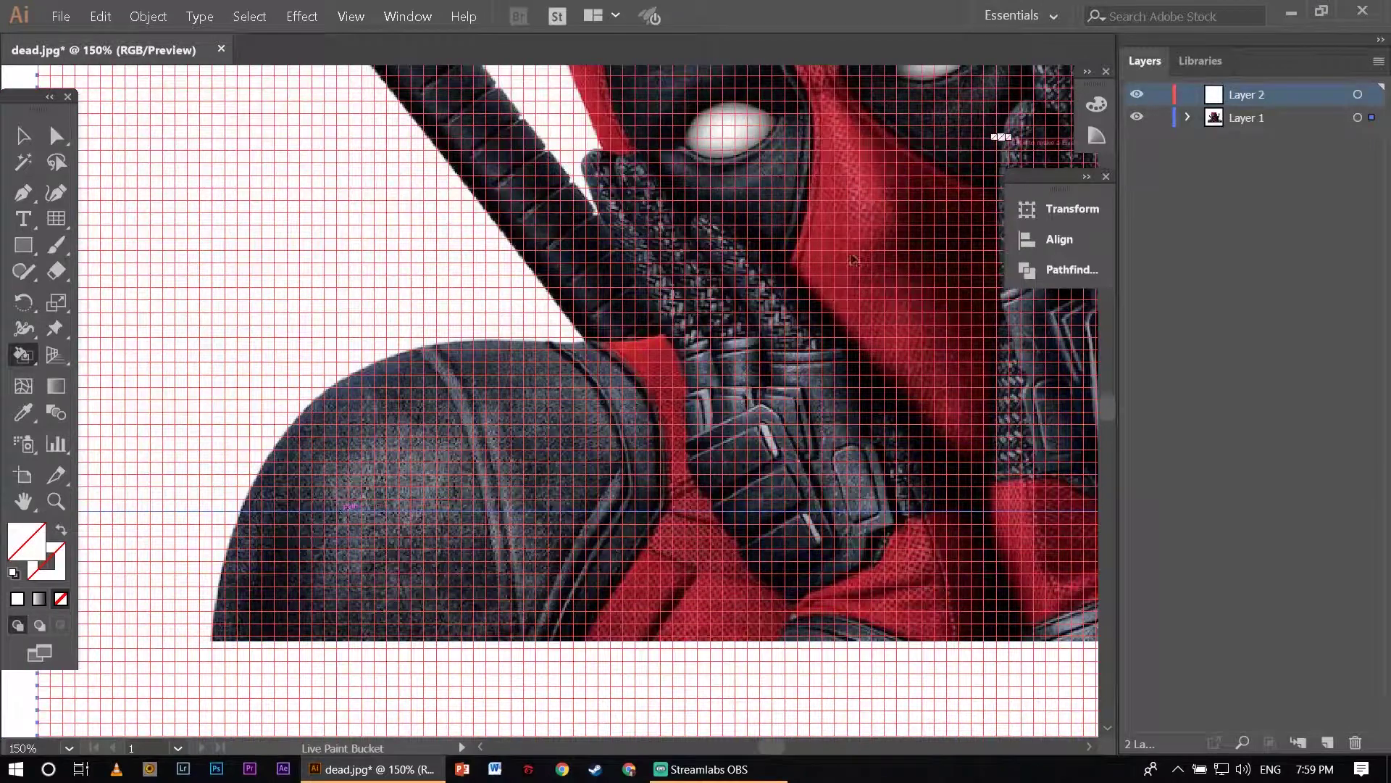
scroll(343, 509, left, 2)
scroll(366, 563, up, 1)
scroll(324, 555, up, 1)
scroll(324, 555, up, 1)
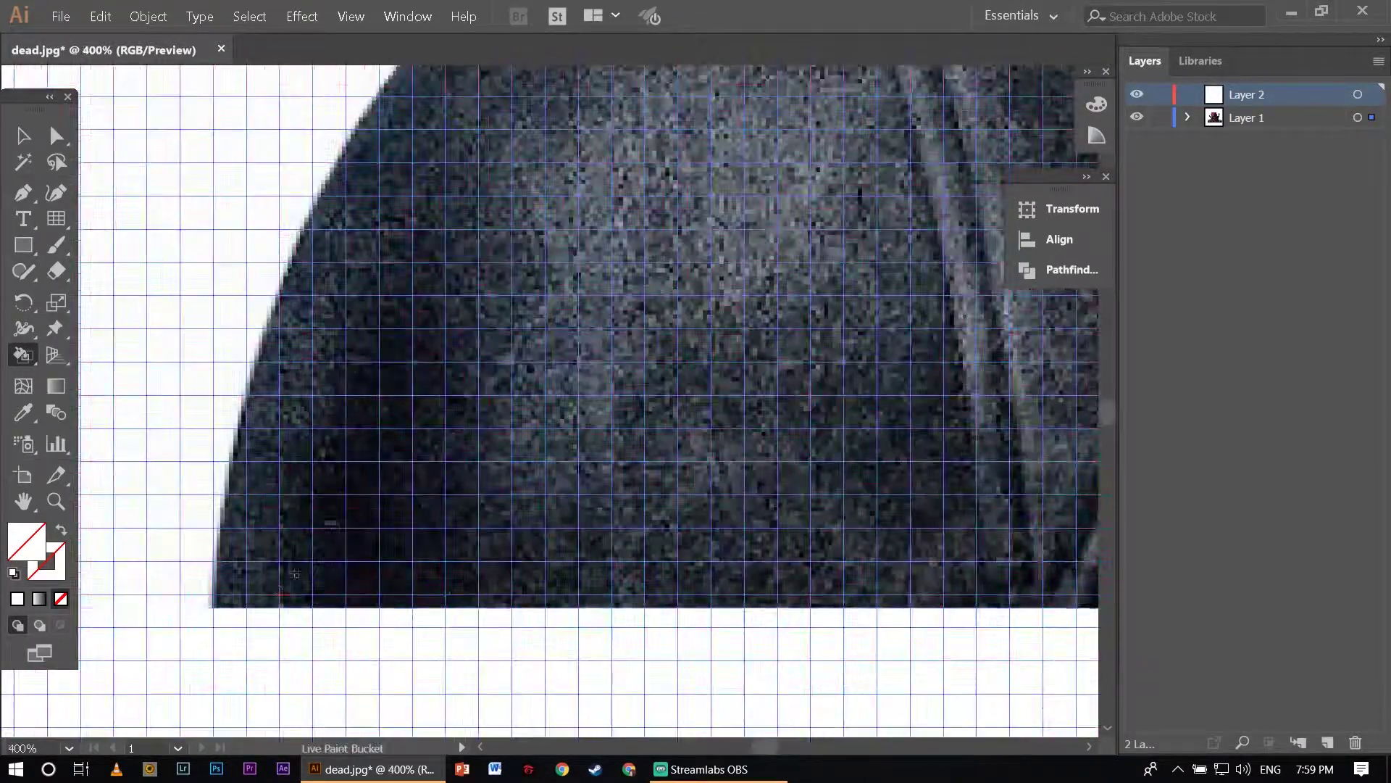
Sample the dark shoulder colour and fill three bottom-edge cells and a column of cells.
alt+click(295, 578)
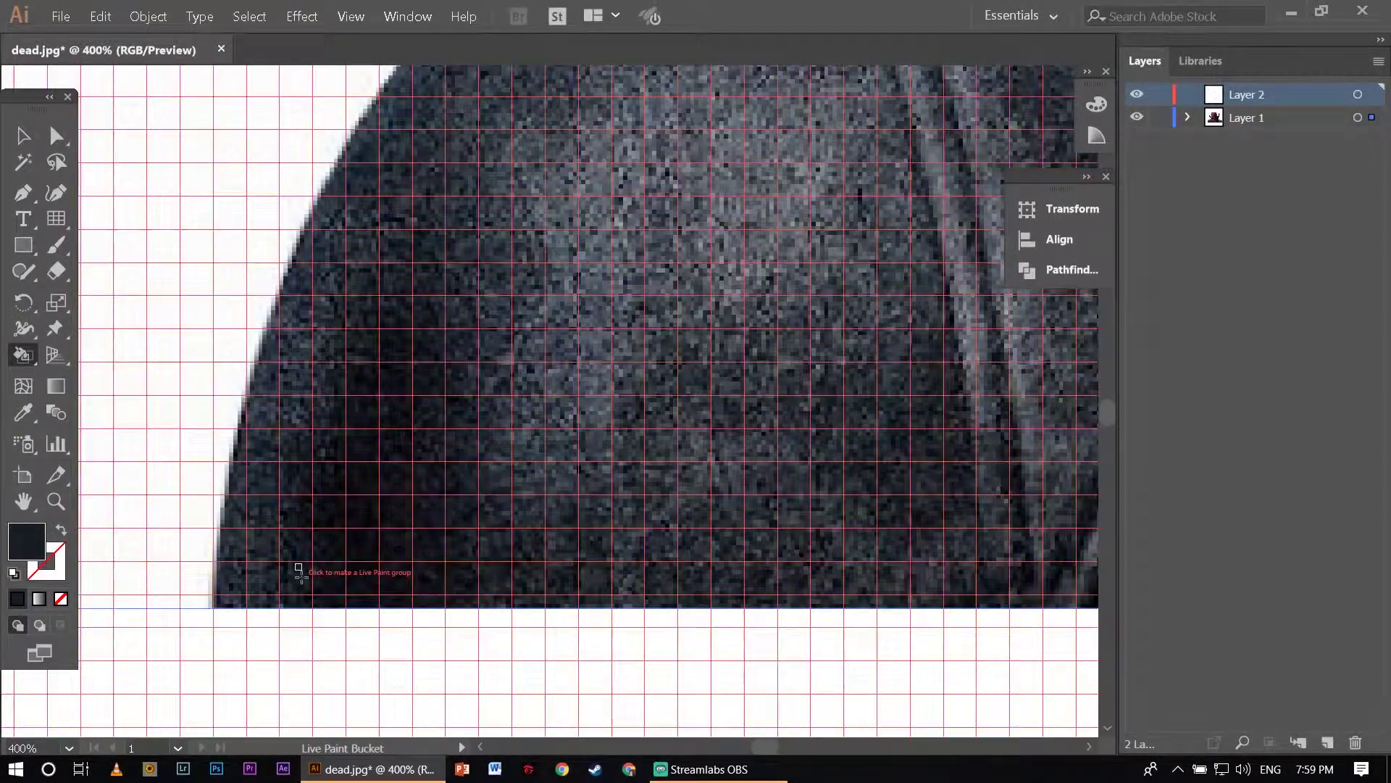
click(299, 572)
click(296, 611)
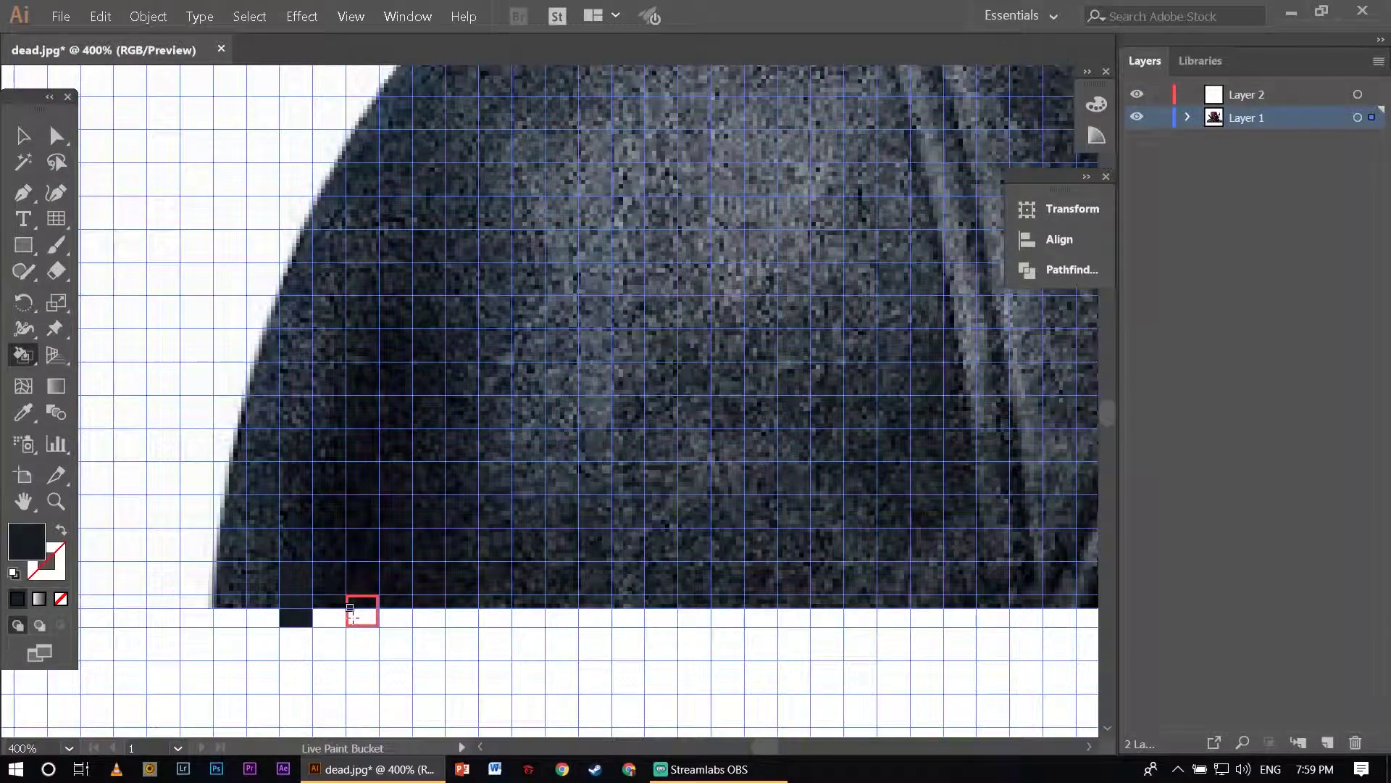
click(362, 611)
click(330, 611)
click(366, 544)
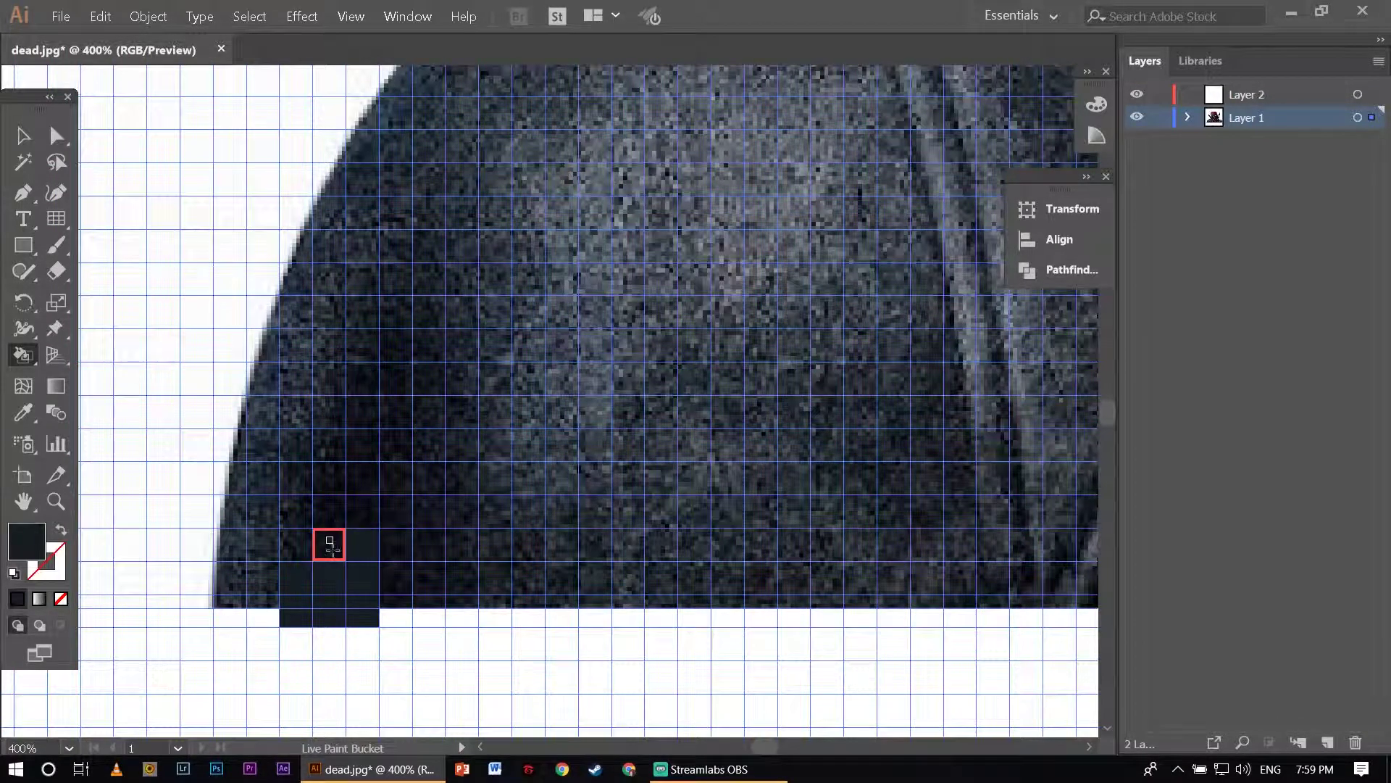
click(365, 511)
click(366, 477)
click(366, 444)
click(370, 399)
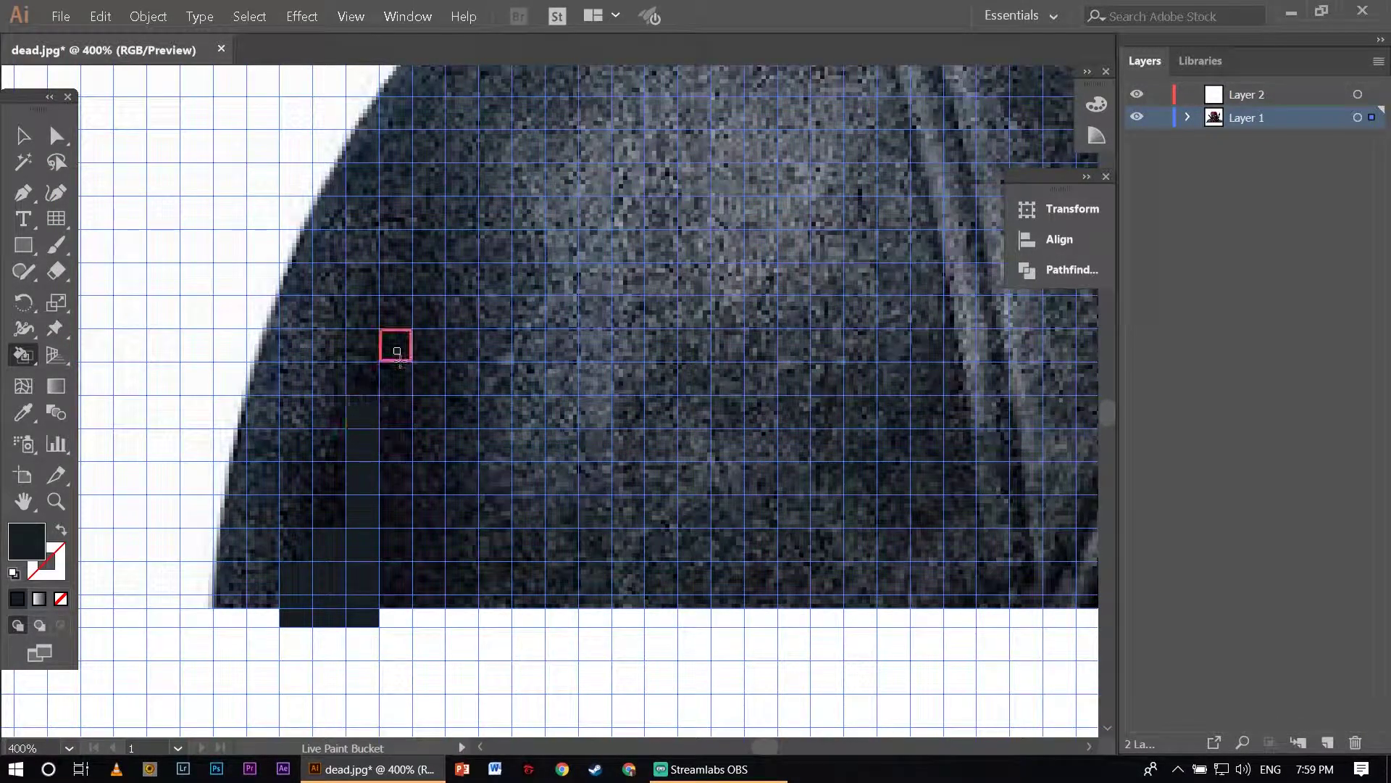
Fill the remaining shoulder cells and bottom-row cells with the dark colour.
click(460, 444)
mouse_move(477, 479)
mouse_down()
mouse_move(491, 575)
mouse_move(488, 545)
mouse_up()
click(461, 596)
click(429, 591)
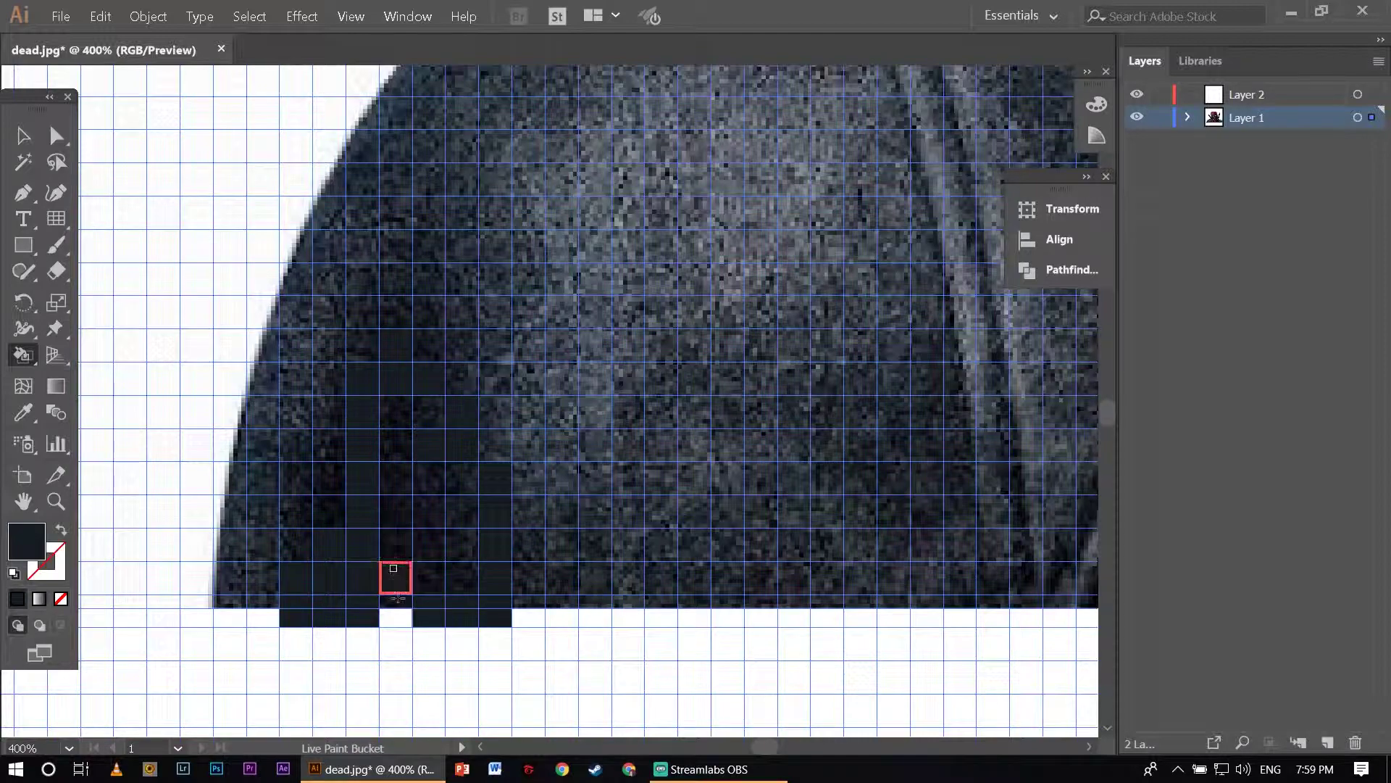
click(396, 616)
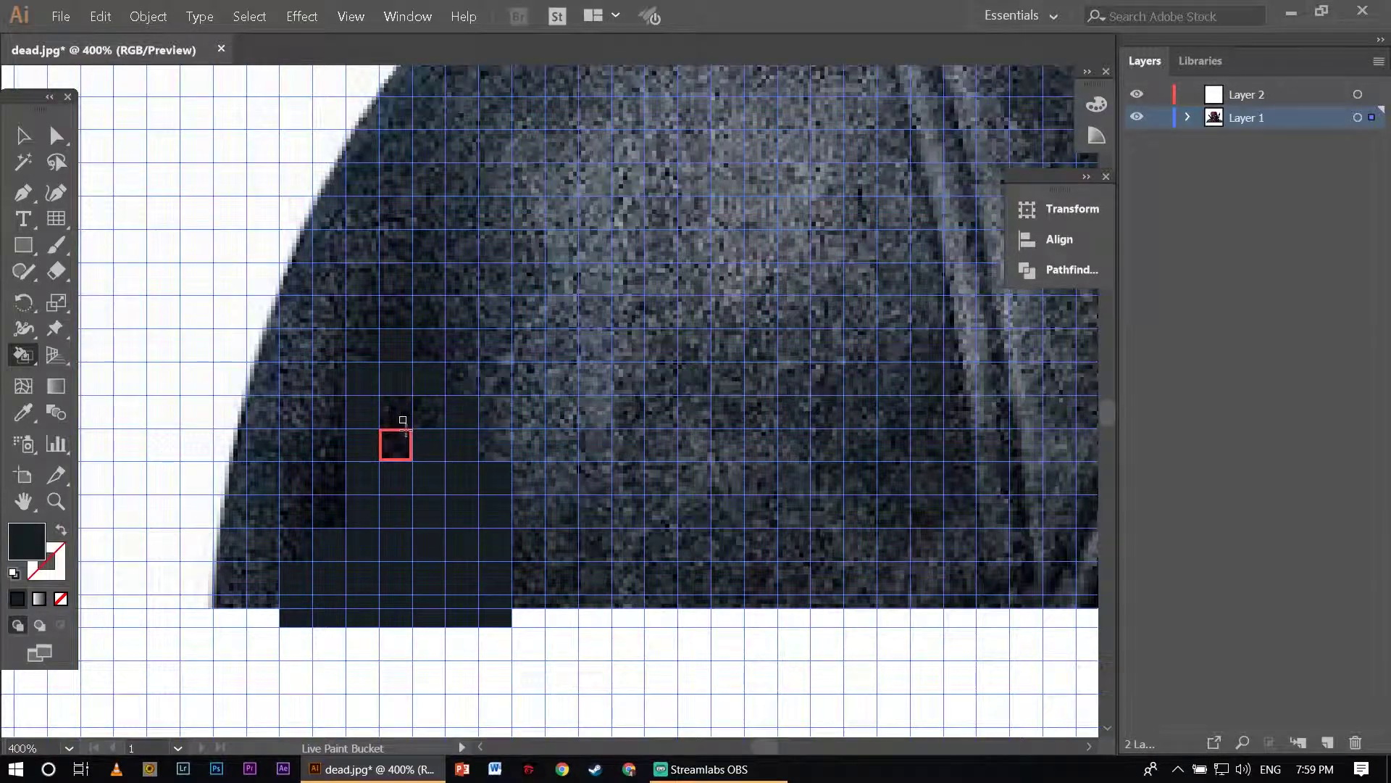
scroll(426, 444, down, 5)
Fill the four lower-left shoulder cells with the dark gray Live Paint fill.
scroll(468, 432, up, 1)
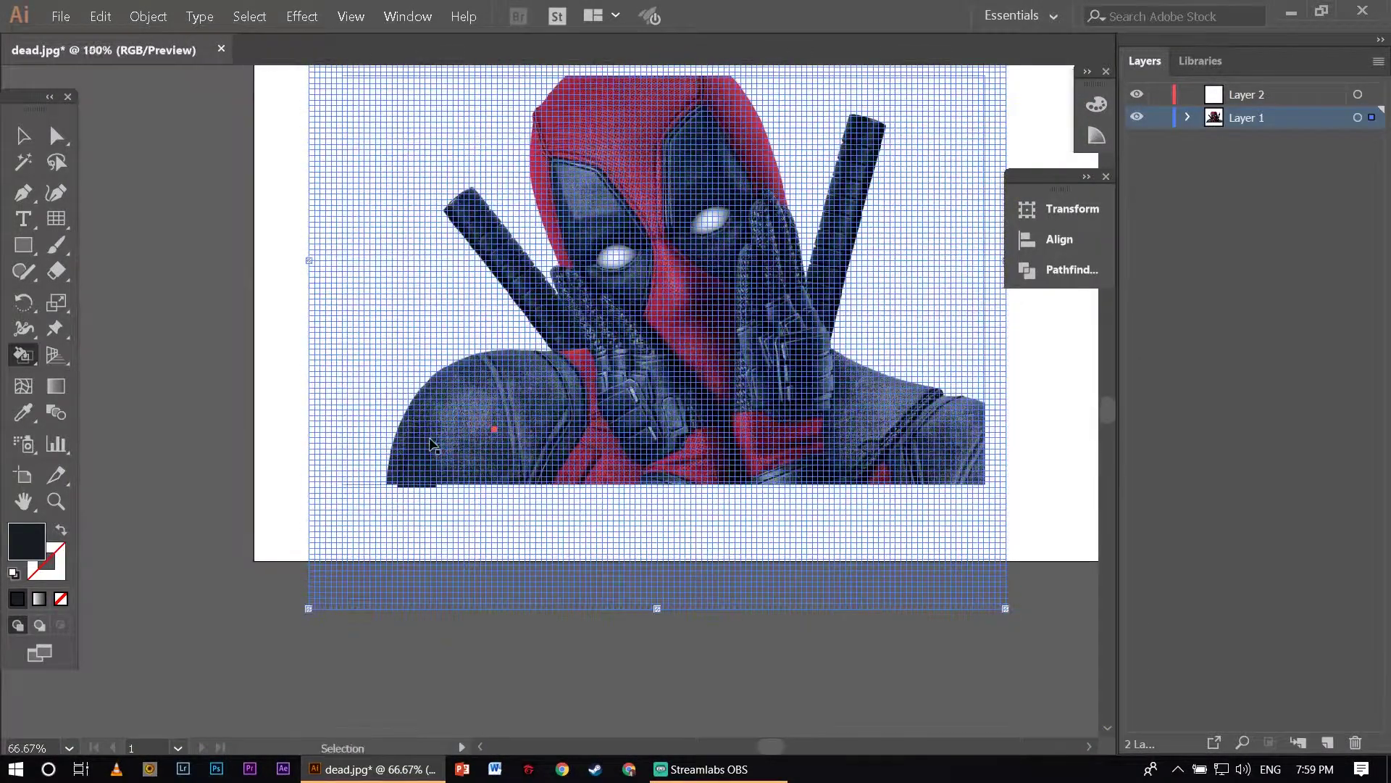
scroll(467, 432, up, 1)
scroll(398, 512, up, 3)
scroll(382, 544, down, 3)
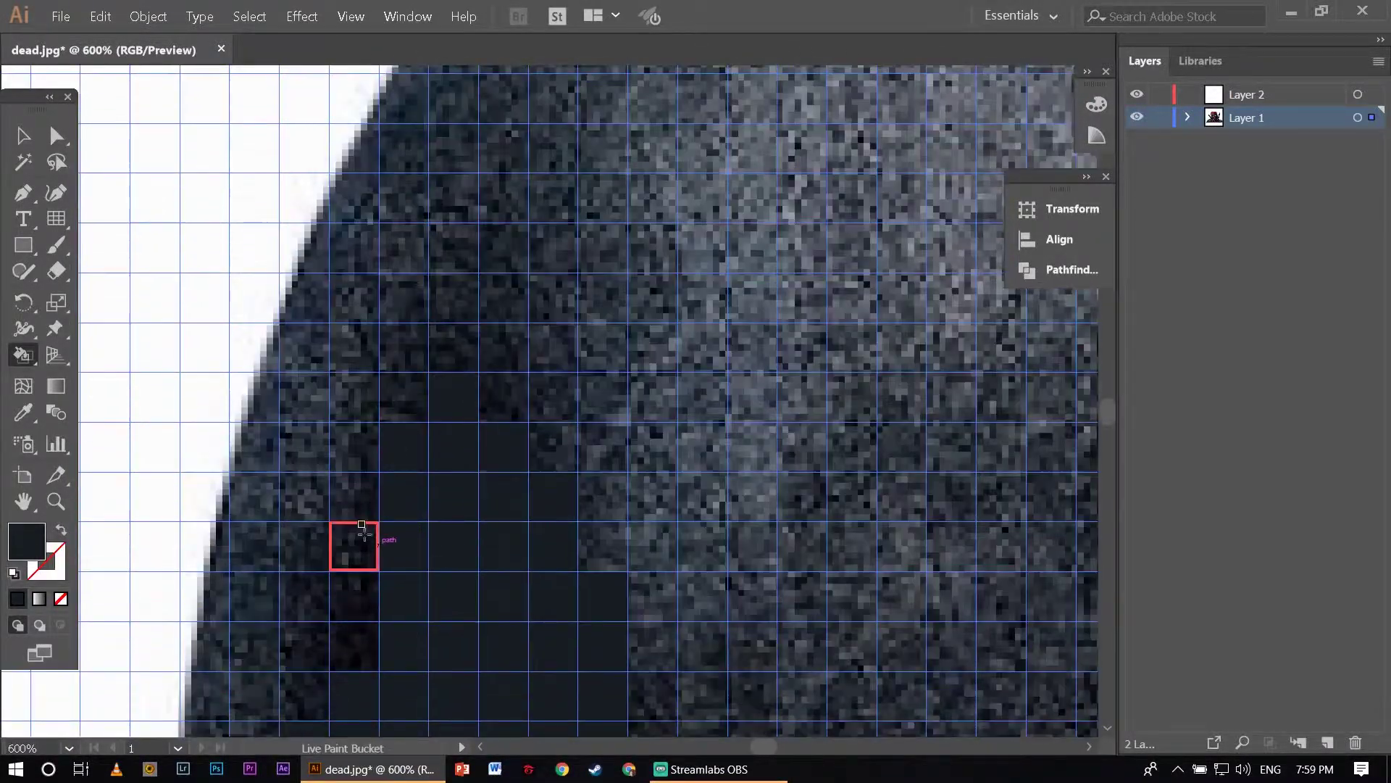
scroll(357, 535, down, 2)
scroll(268, 533, down, 3)
click(248, 602)
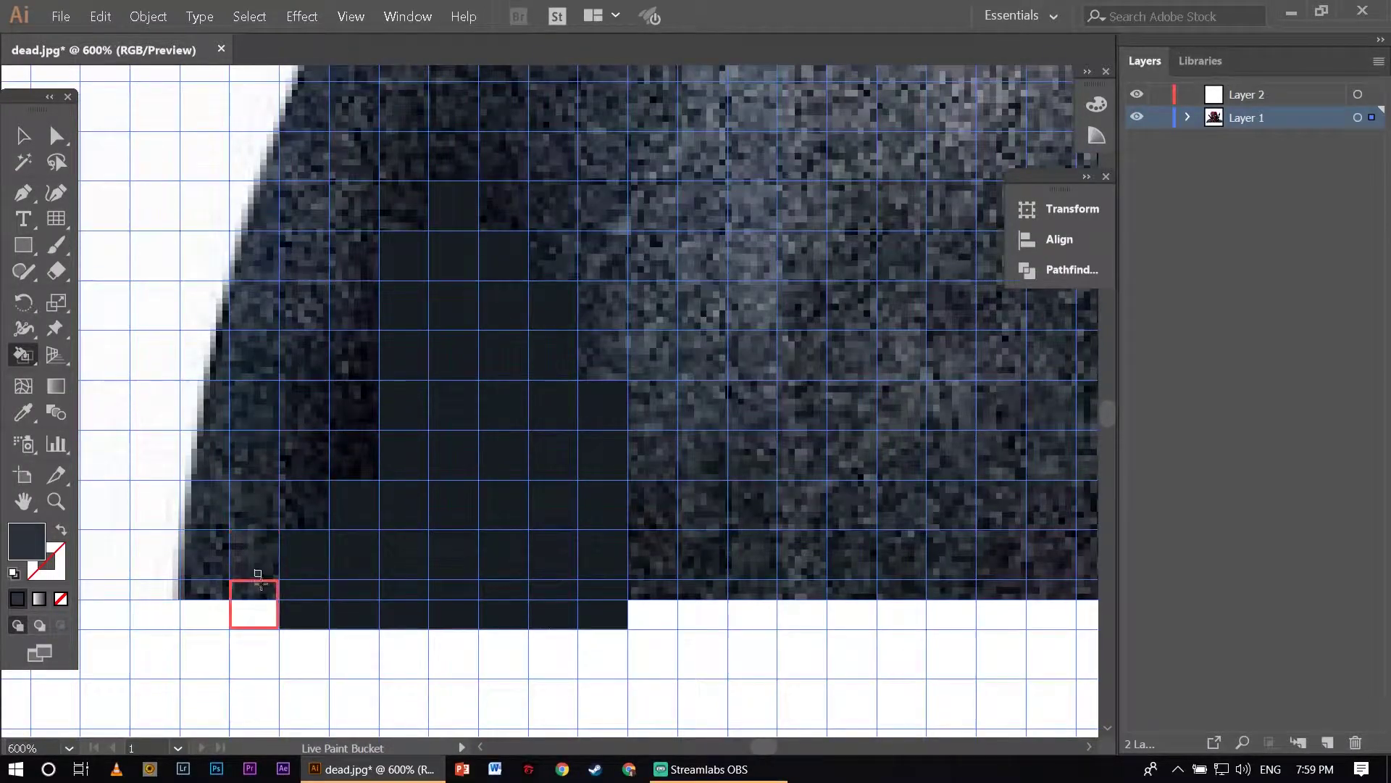
click(203, 605)
click(203, 554)
click(247, 556)
Paint the cells above the dark block and further left dark gray.
click(203, 504)
click(254, 503)
click(303, 503)
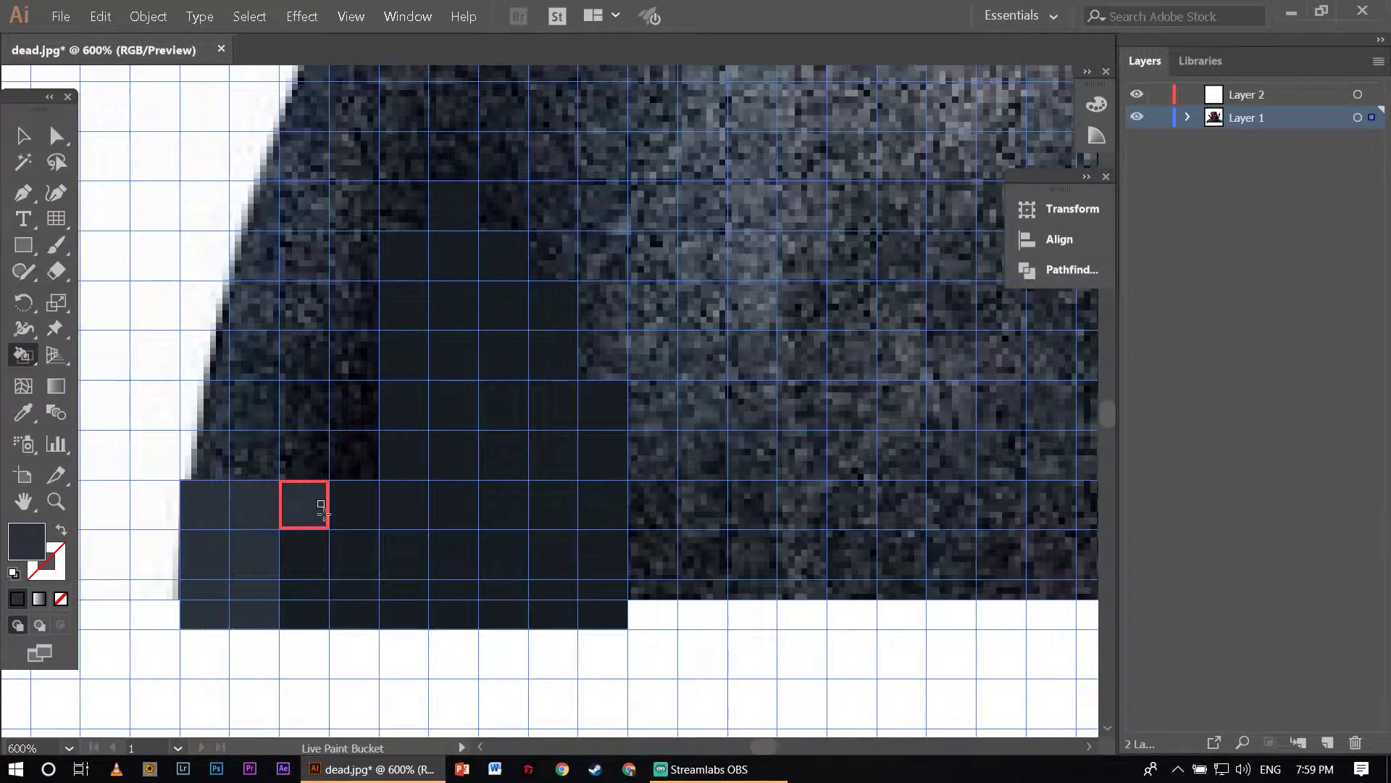
click(353, 453)
click(302, 453)
click(203, 454)
click(205, 404)
click(254, 403)
click(305, 404)
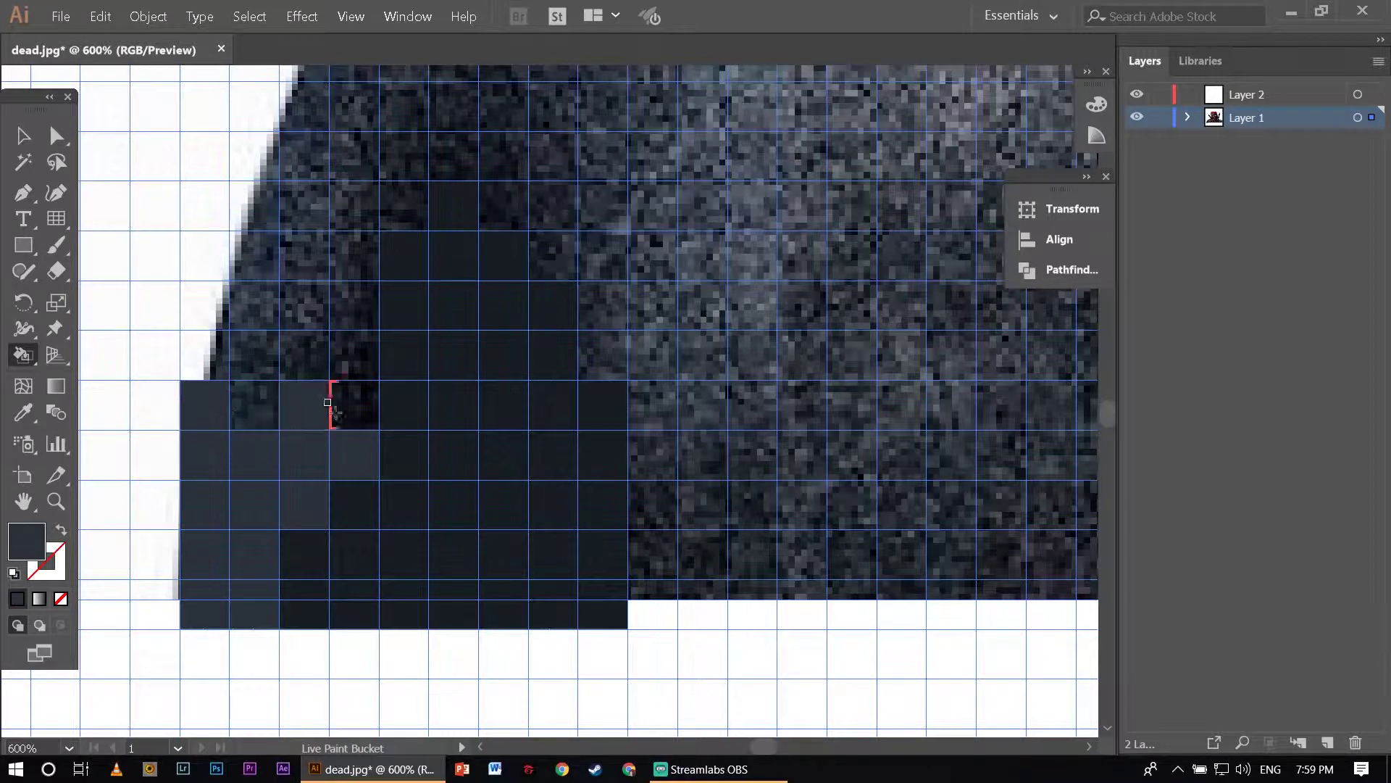
click(354, 404)
Fill another row of shoulder cells and more cells along the shoulder's edge dark gray.
scroll(294, 377, up, 2)
click(203, 423)
click(254, 424)
click(304, 424)
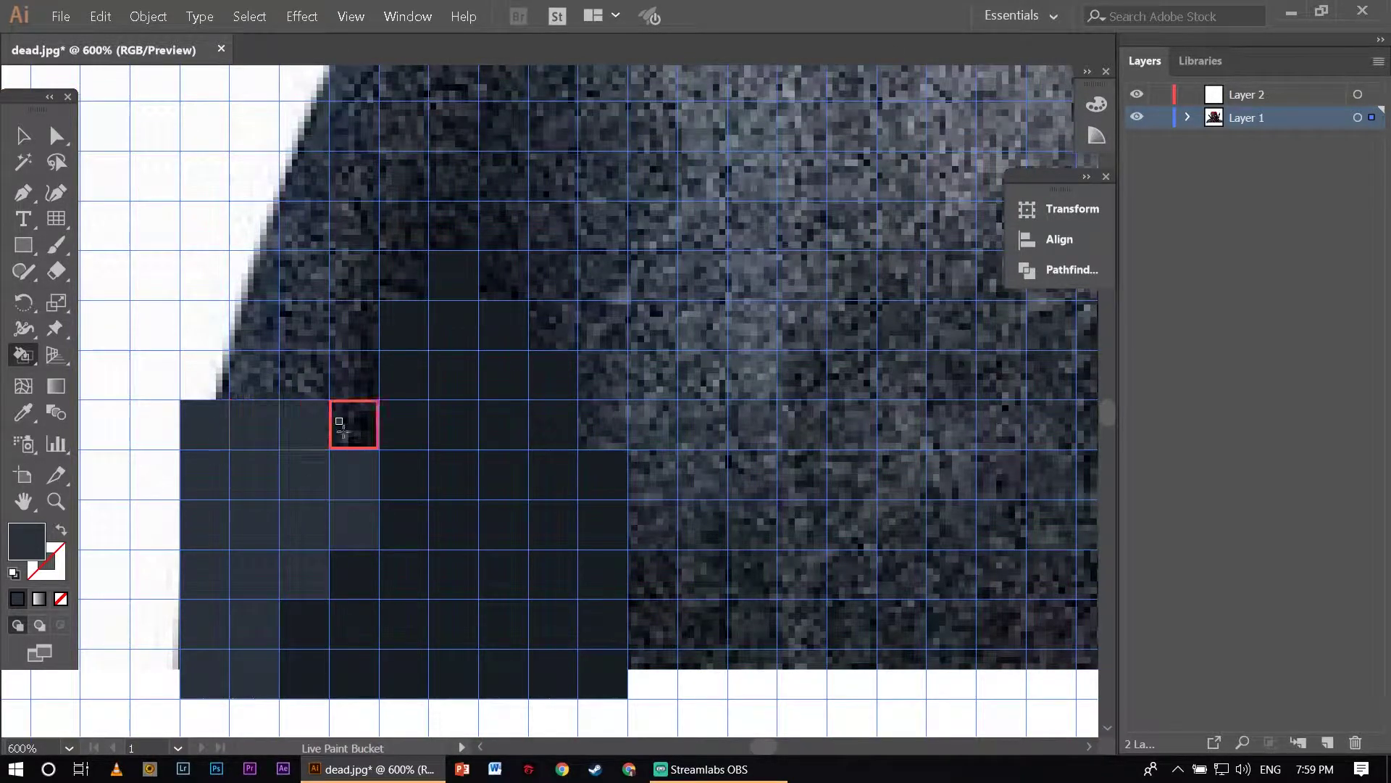
click(353, 424)
click(353, 373)
scroll(287, 416, up, 2)
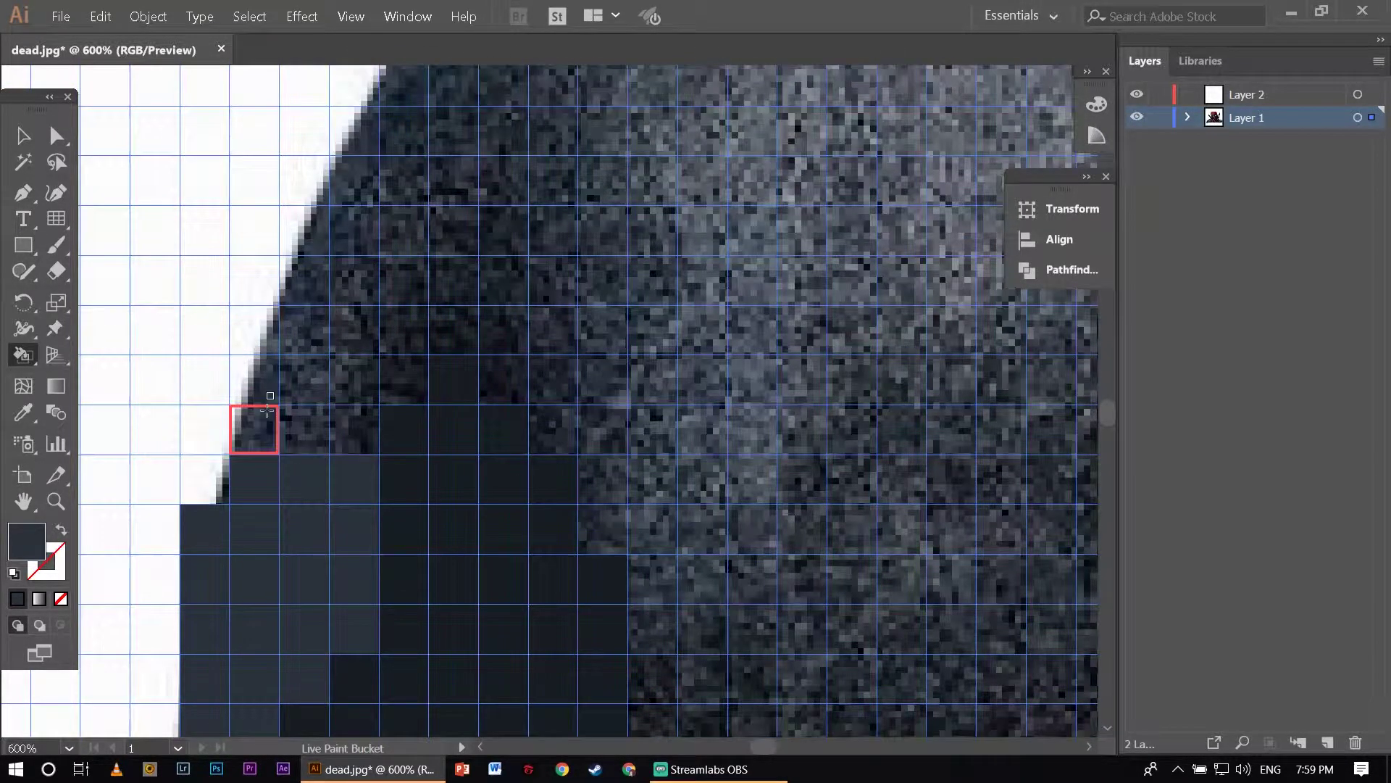
click(254, 430)
click(354, 430)
click(305, 429)
click(205, 478)
Paint the next row up dark gray, undoing a stray fill on a white edge cell.
click(304, 379)
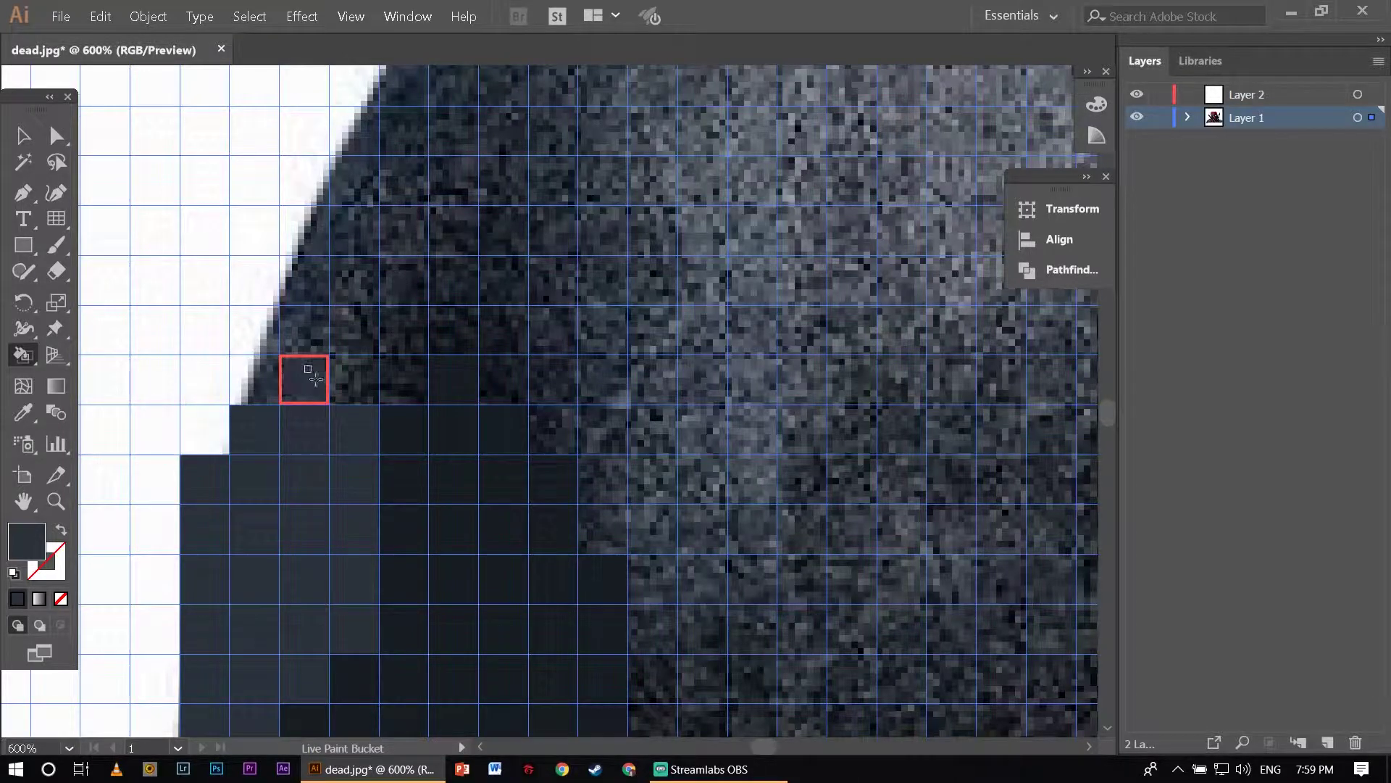
click(354, 379)
click(353, 379)
click(205, 379)
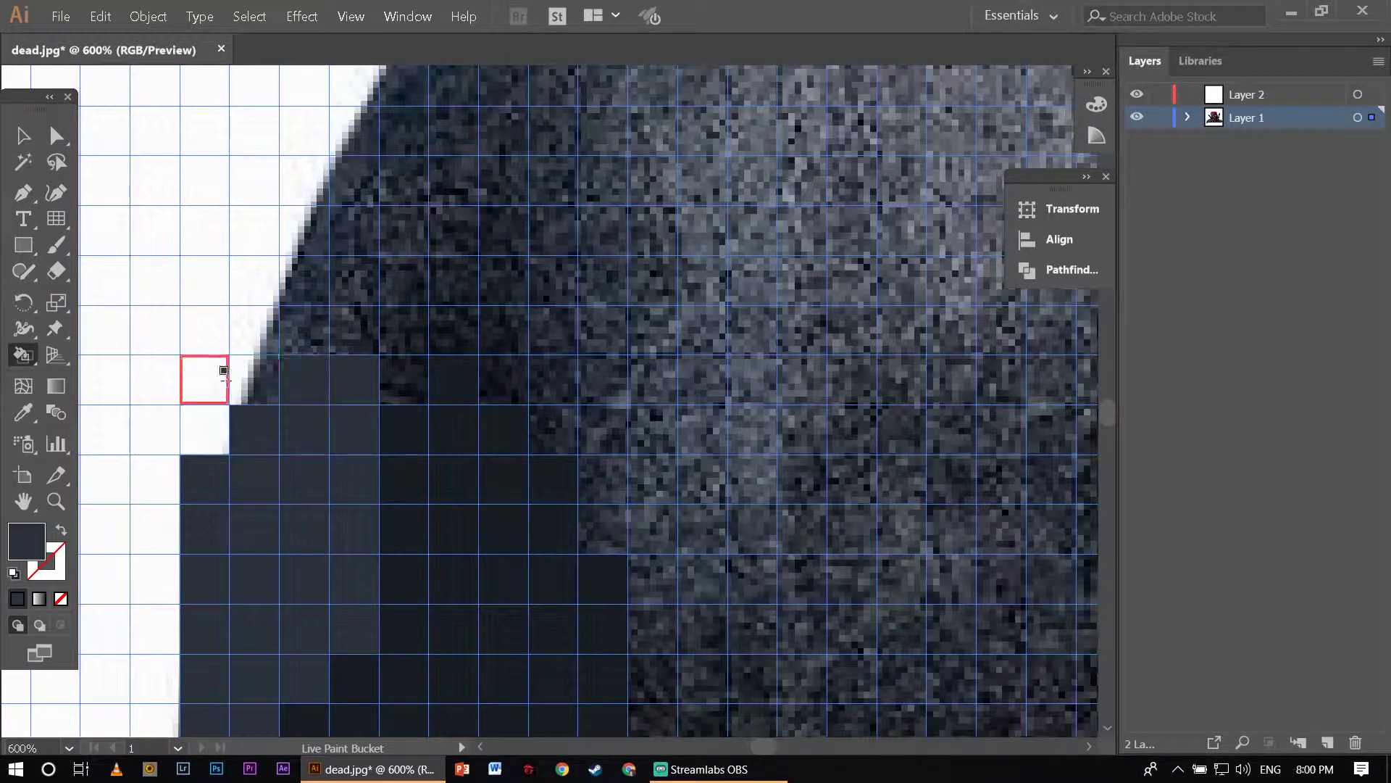
click(254, 379)
key(ctrl+z)
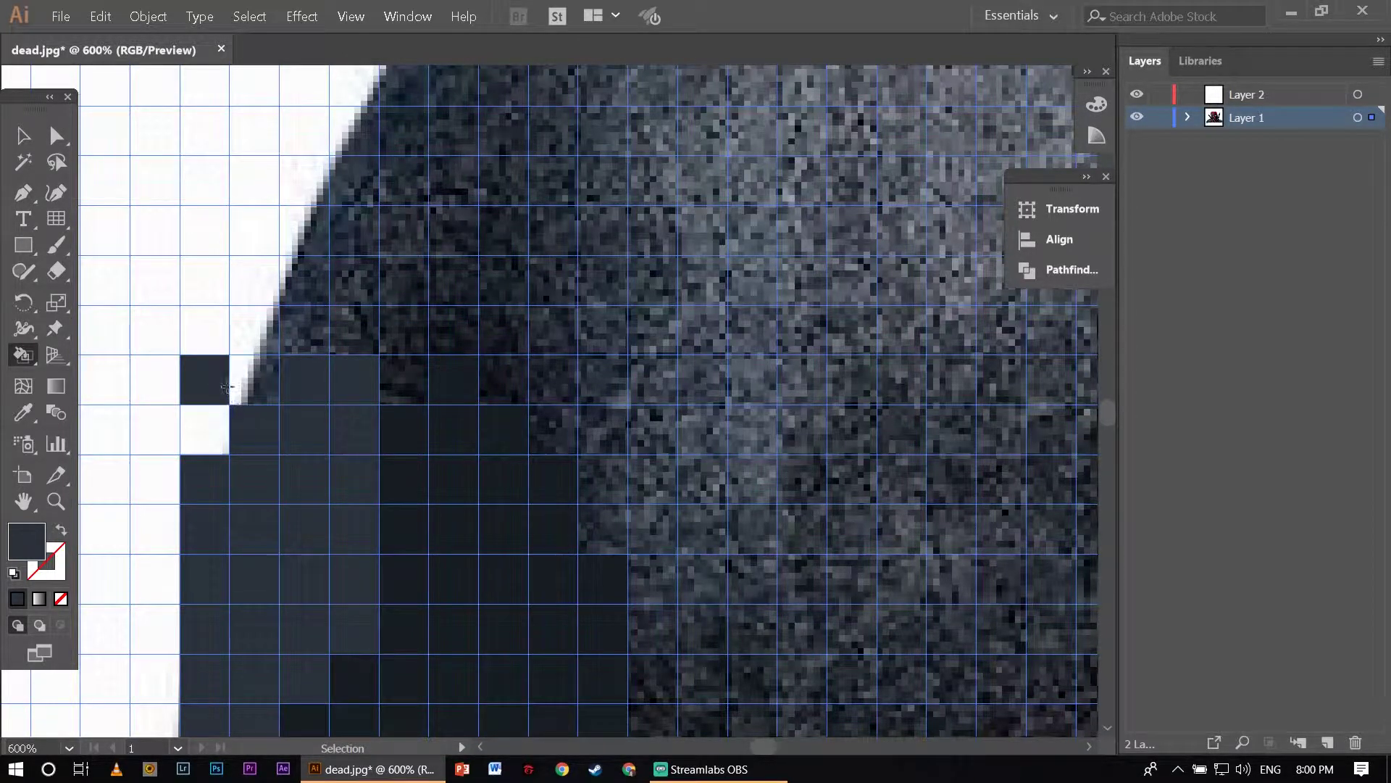
key(ctrl+z)
click(253, 379)
click(453, 379)
click(403, 379)
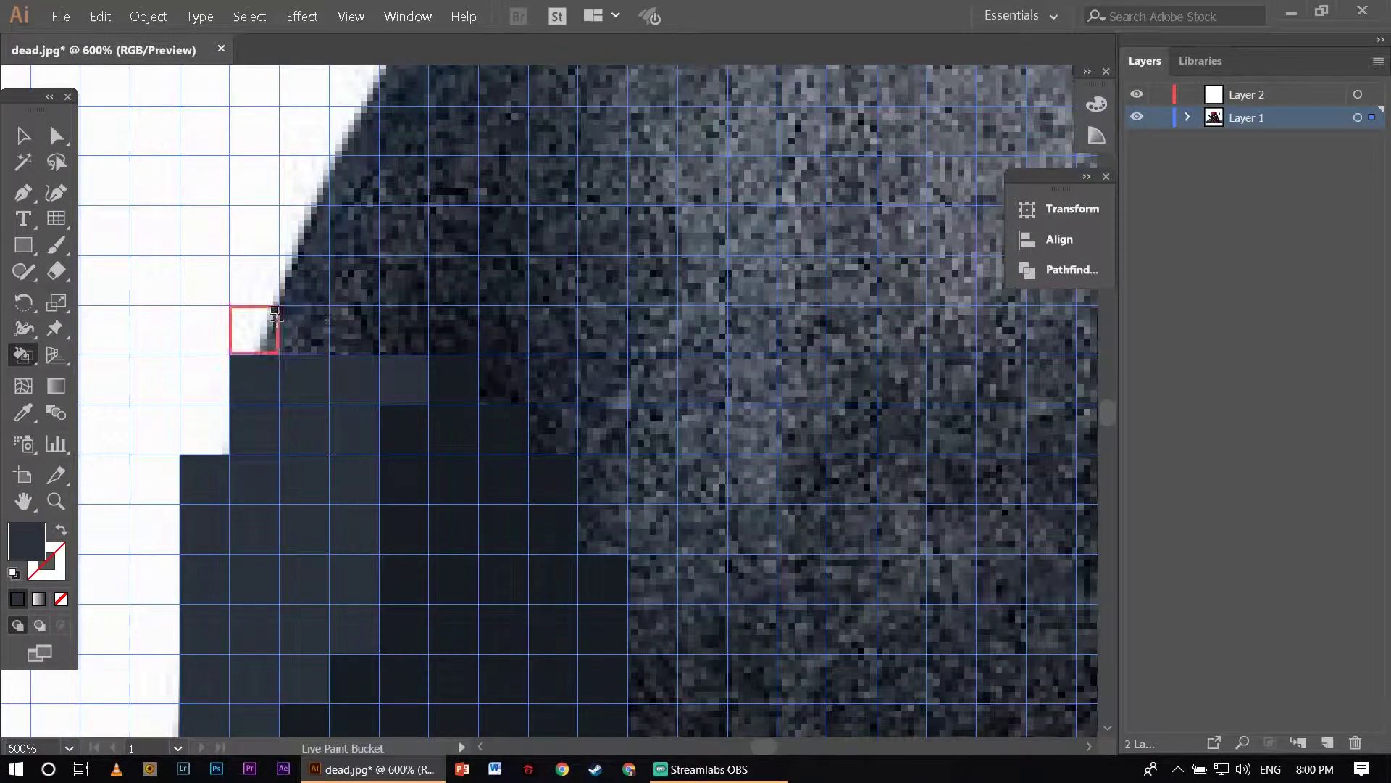
Fill the next row up and the upper shoulder row dark gray.
click(254, 329)
click(304, 333)
click(354, 329)
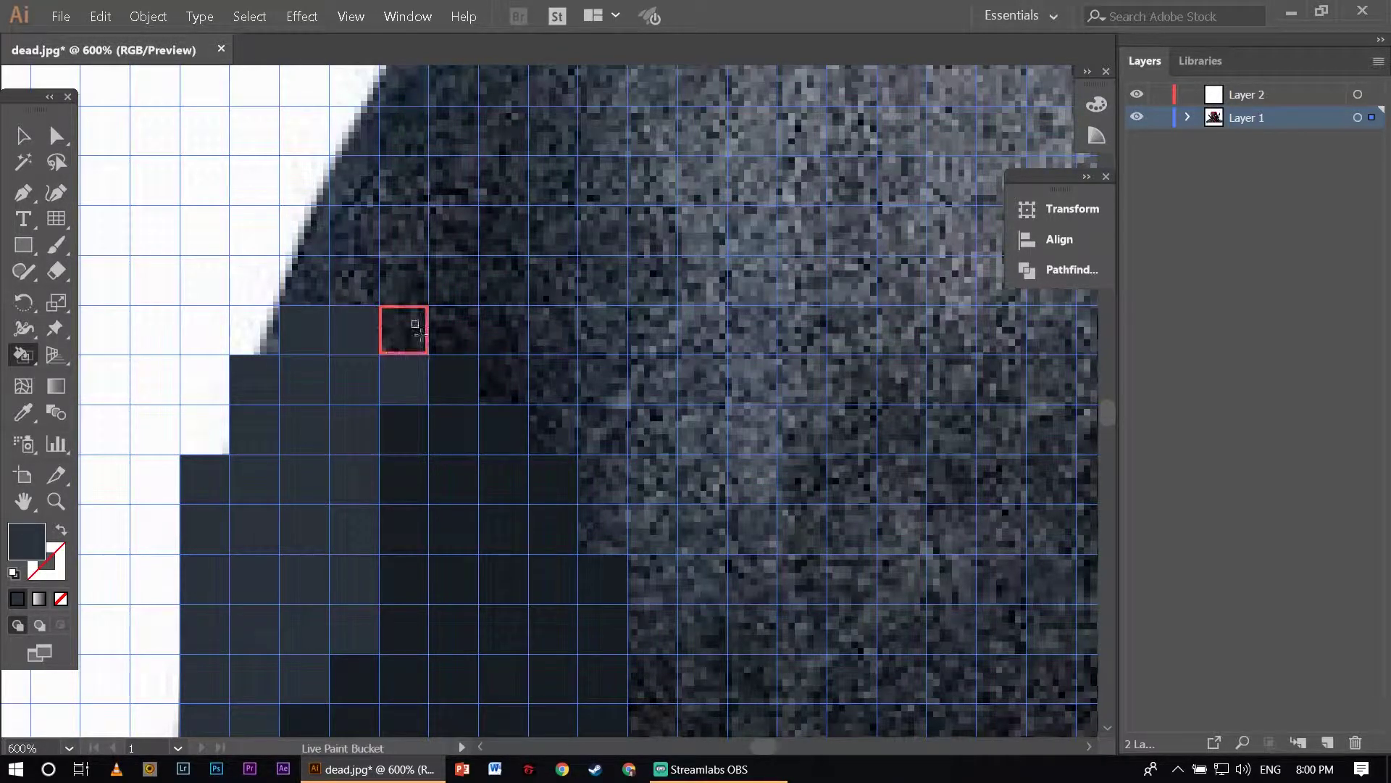
click(403, 330)
click(445, 336)
scroll(453, 326, up, 3)
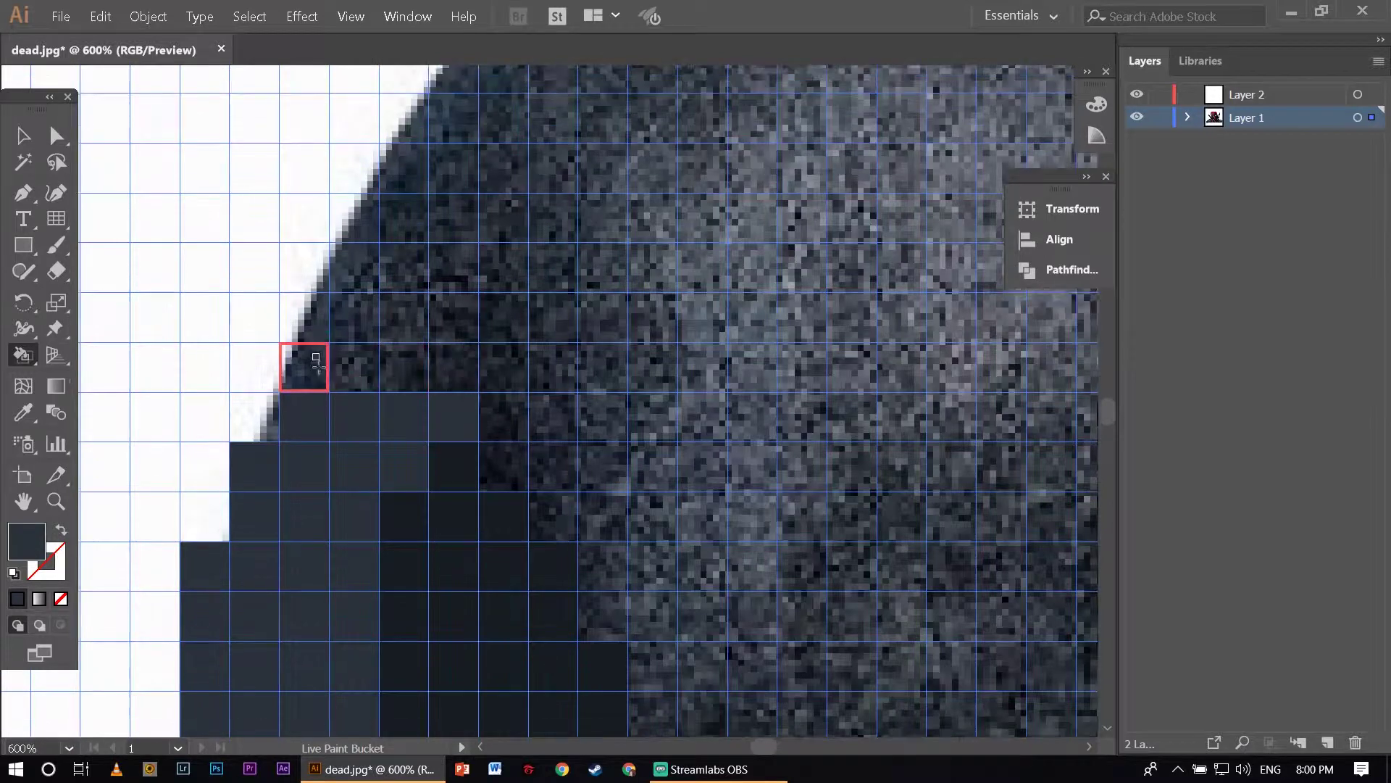
click(304, 367)
click(354, 367)
click(503, 367)
Paint more shoulder-edge cells and the following row dark gray.
click(444, 374)
click(403, 366)
click(253, 414)
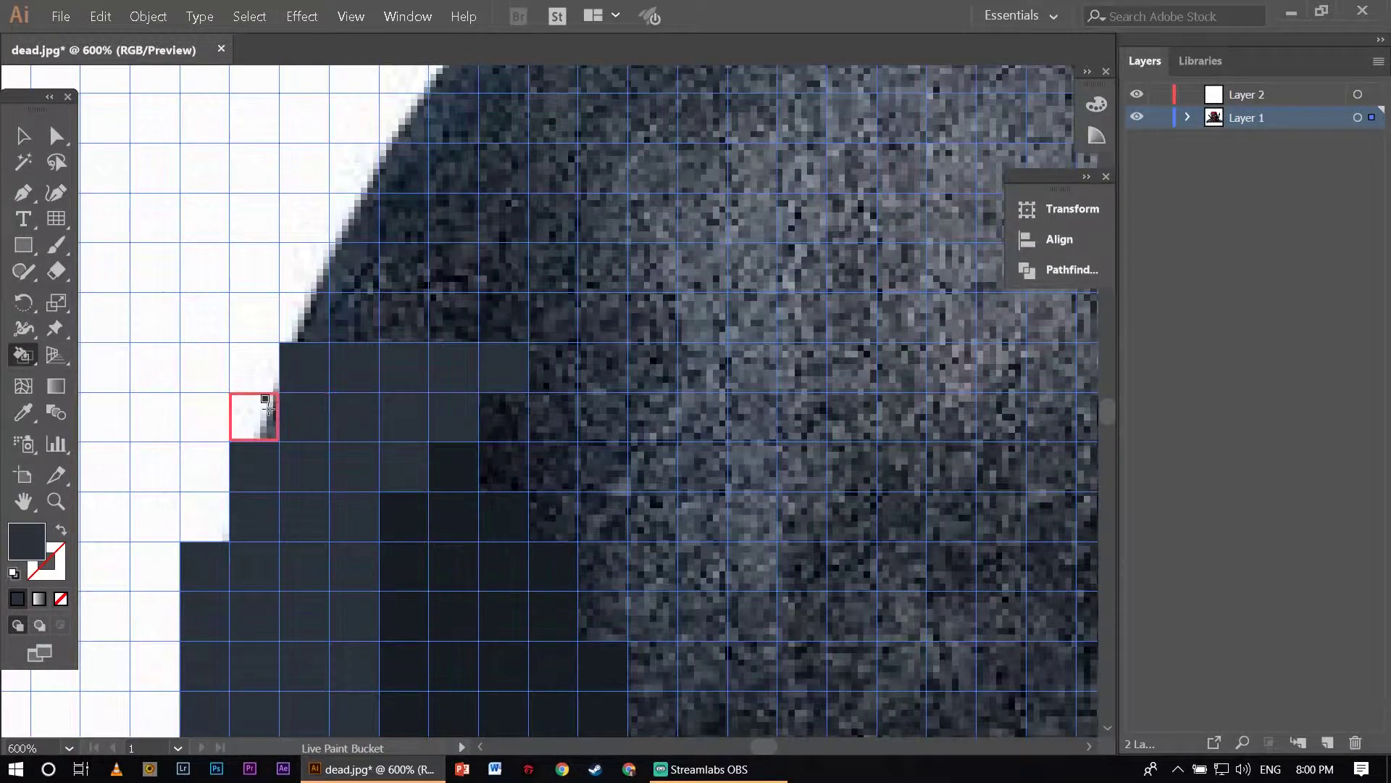
click(303, 319)
click(403, 319)
click(457, 332)
click(353, 319)
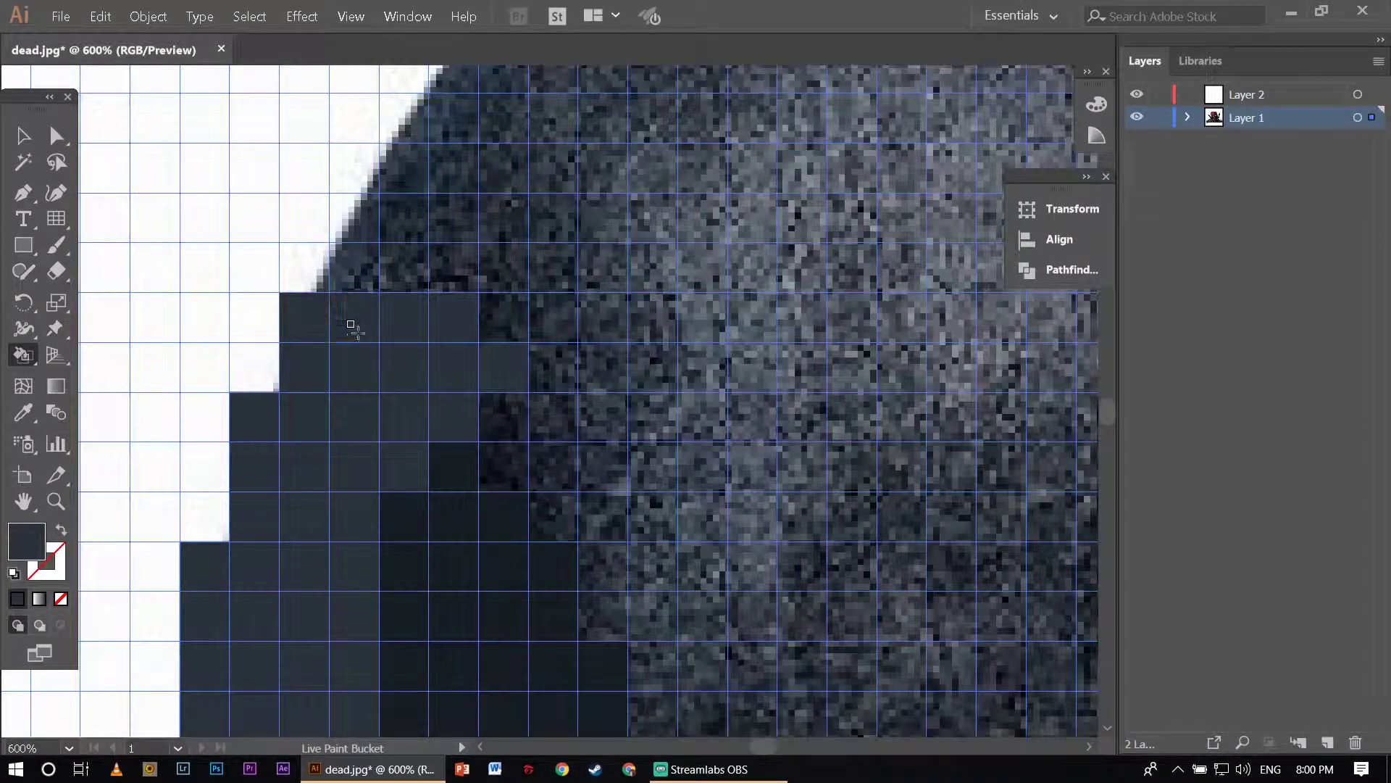
scroll(350, 323, up, 3)
click(352, 352)
click(405, 354)
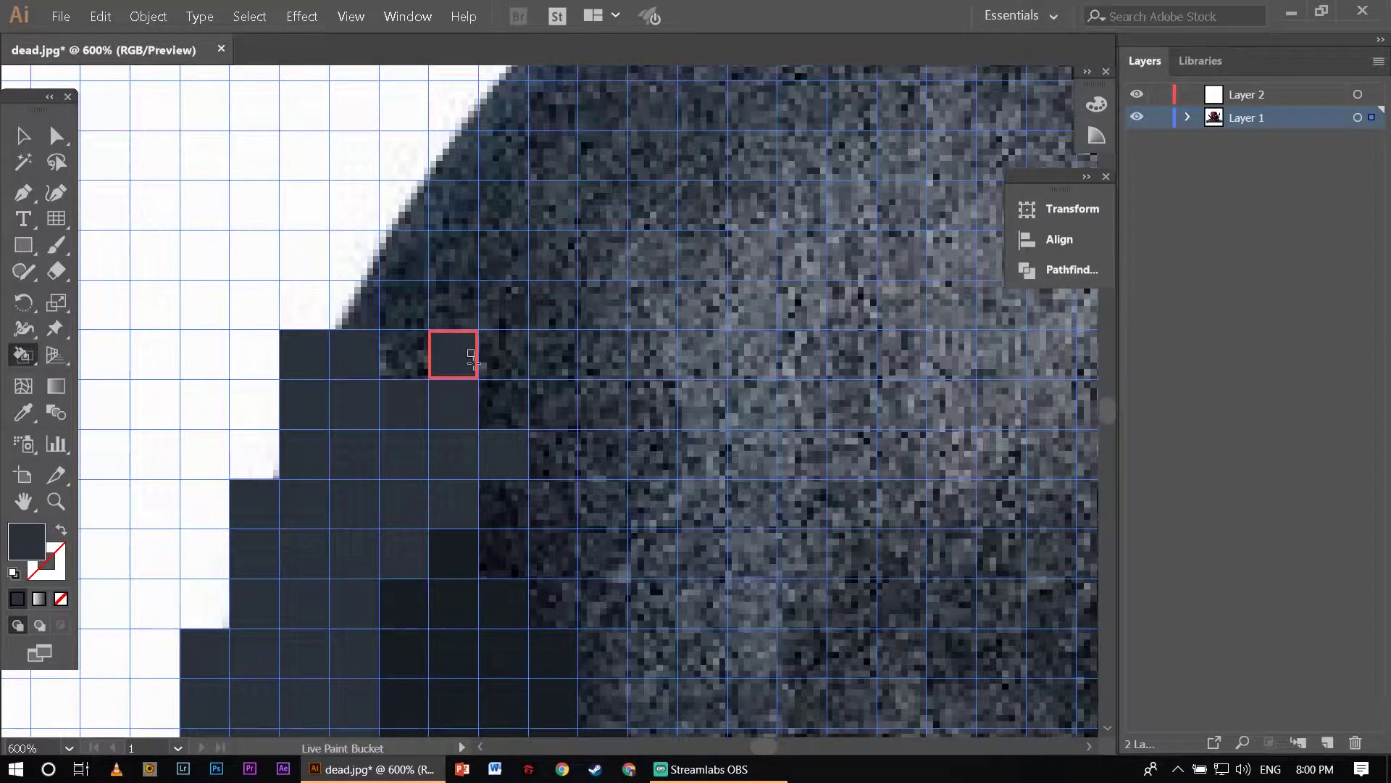
click(453, 354)
click(503, 354)
Fill cells following the shoulder's curve dark gray, row by row.
scroll(464, 351, up, 3)
click(353, 388)
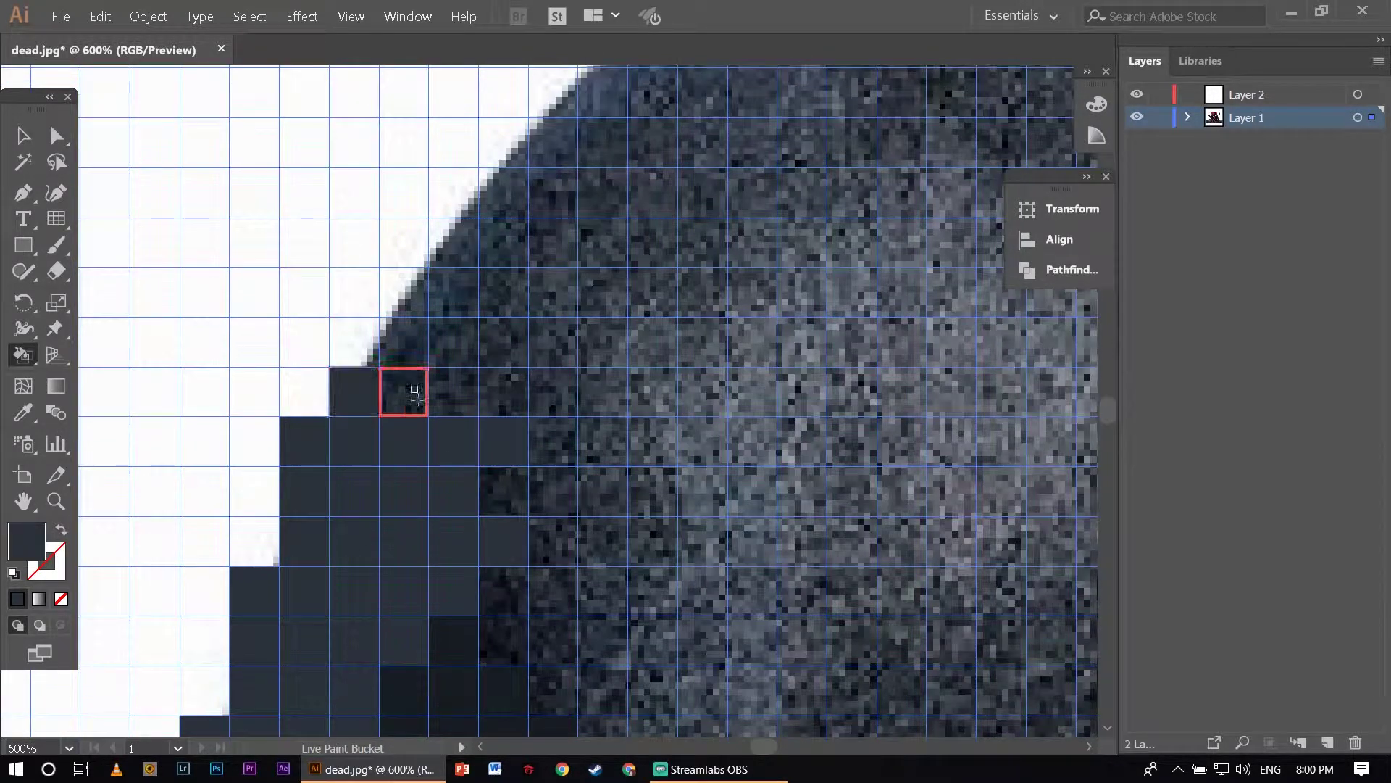
click(403, 388)
click(502, 388)
click(438, 388)
click(403, 341)
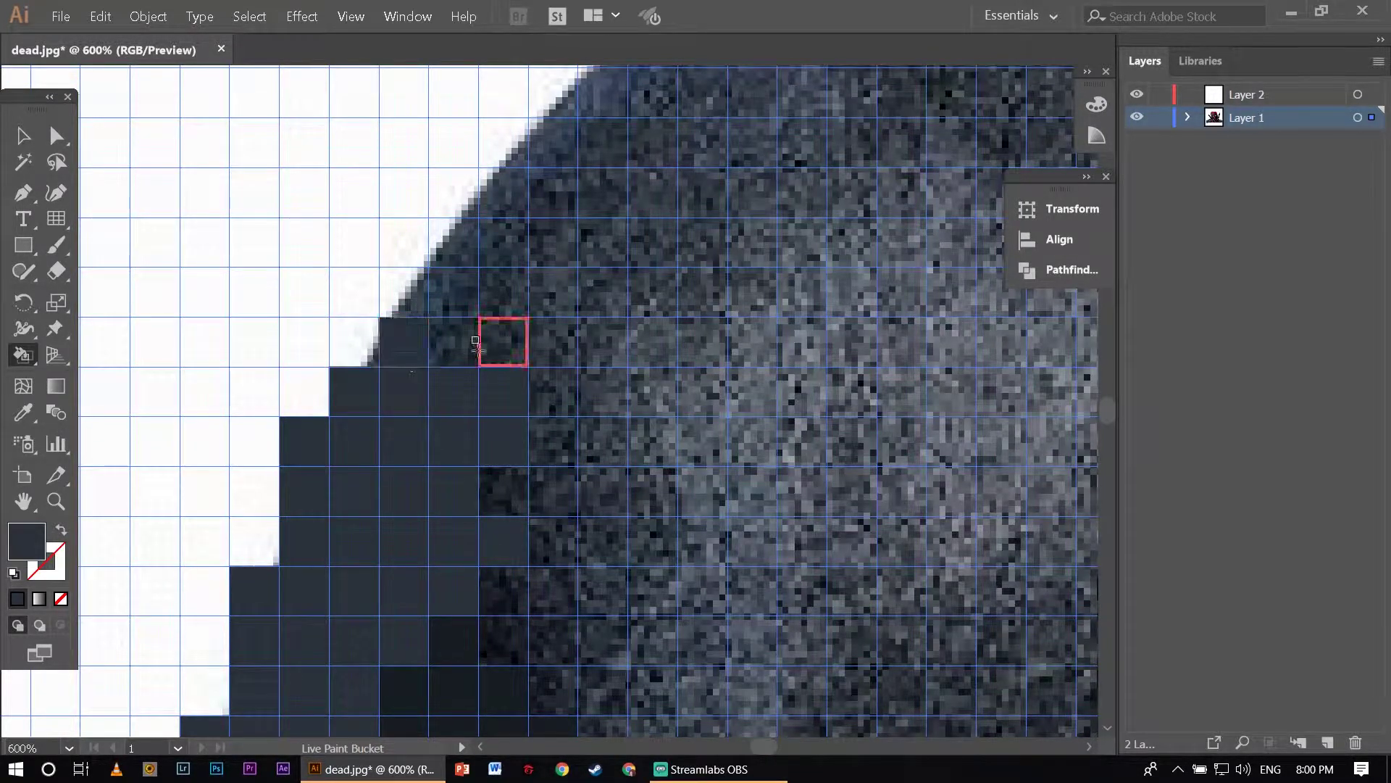
click(442, 348)
scroll(439, 353, up, 2)
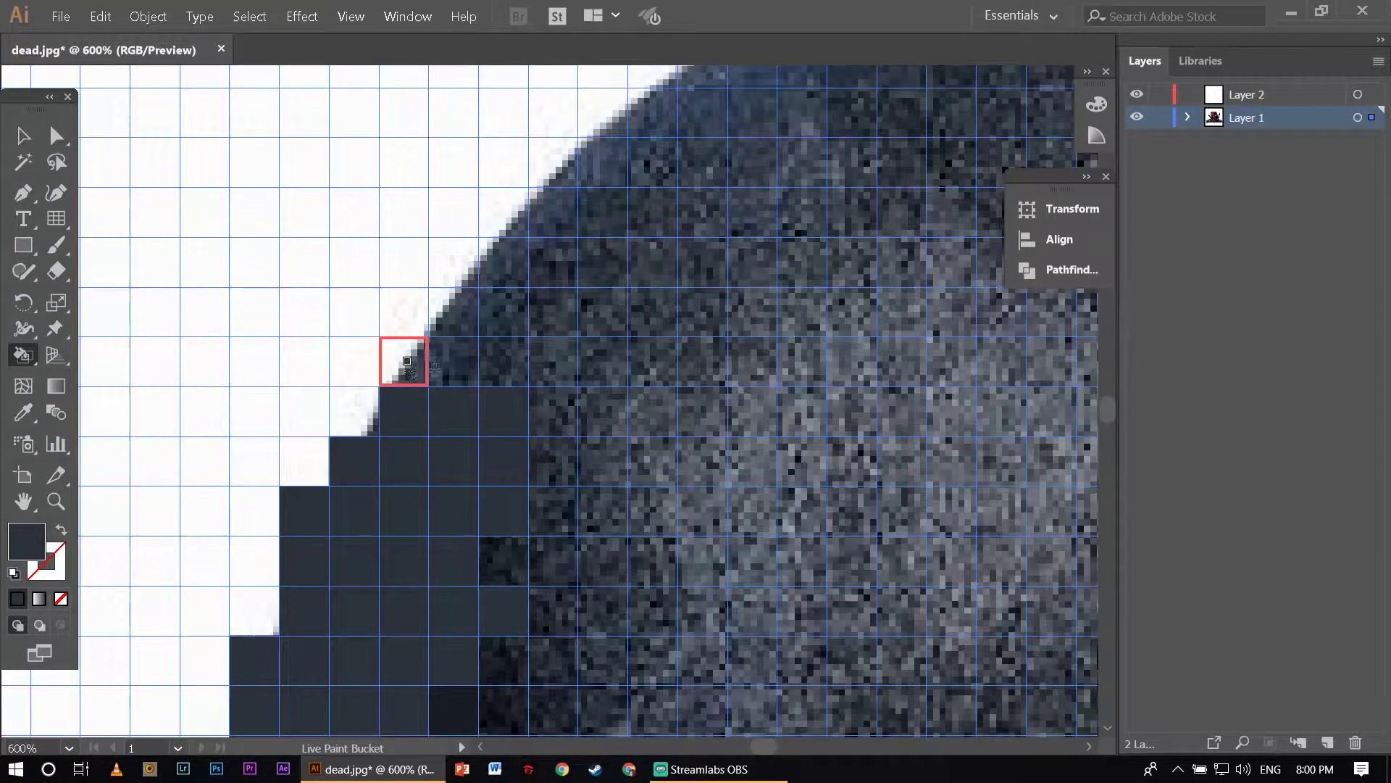
click(408, 362)
click(453, 362)
click(500, 362)
Paint the last cells on the curved upper edge dark gray.
scroll(500, 362, up, 3)
click(503, 398)
click(453, 397)
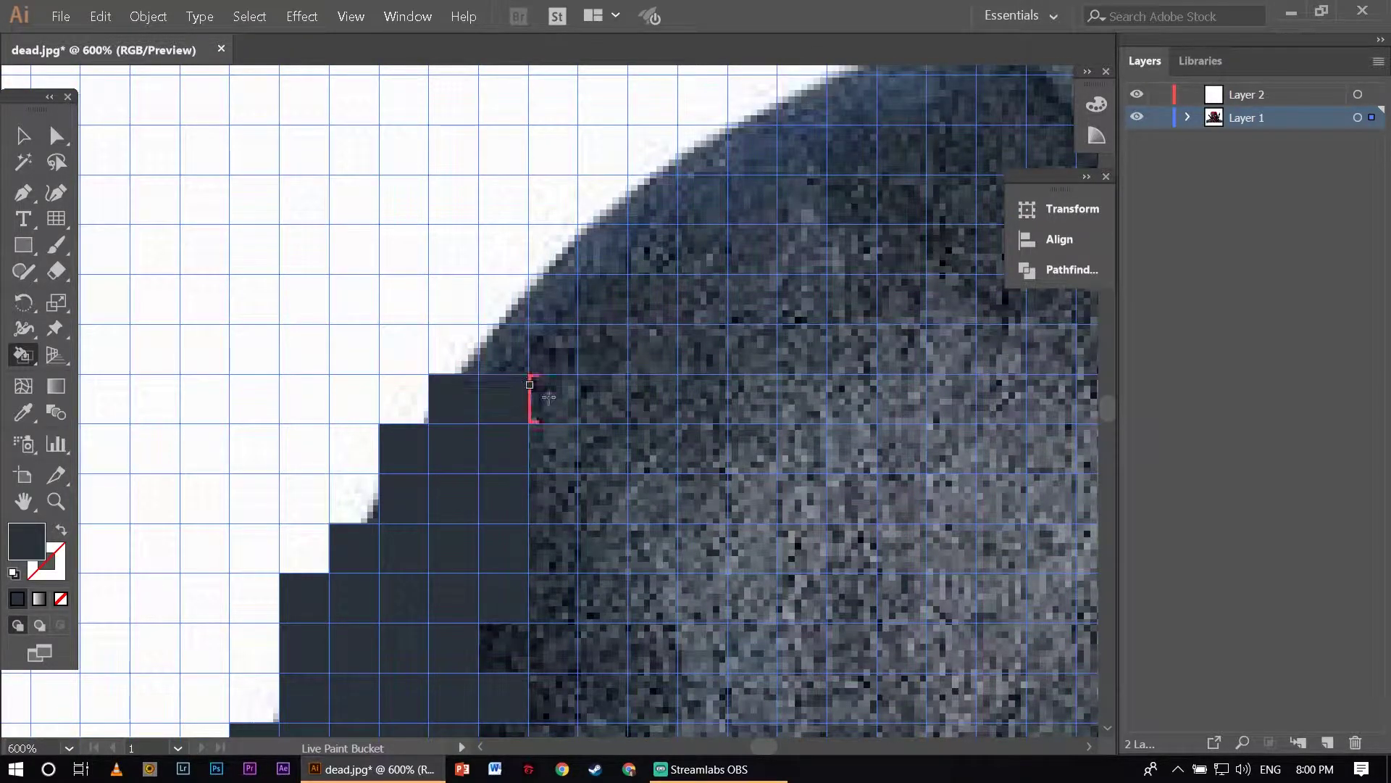
click(548, 396)
click(543, 349)
click(453, 349)
scroll(525, 348, up, 3)
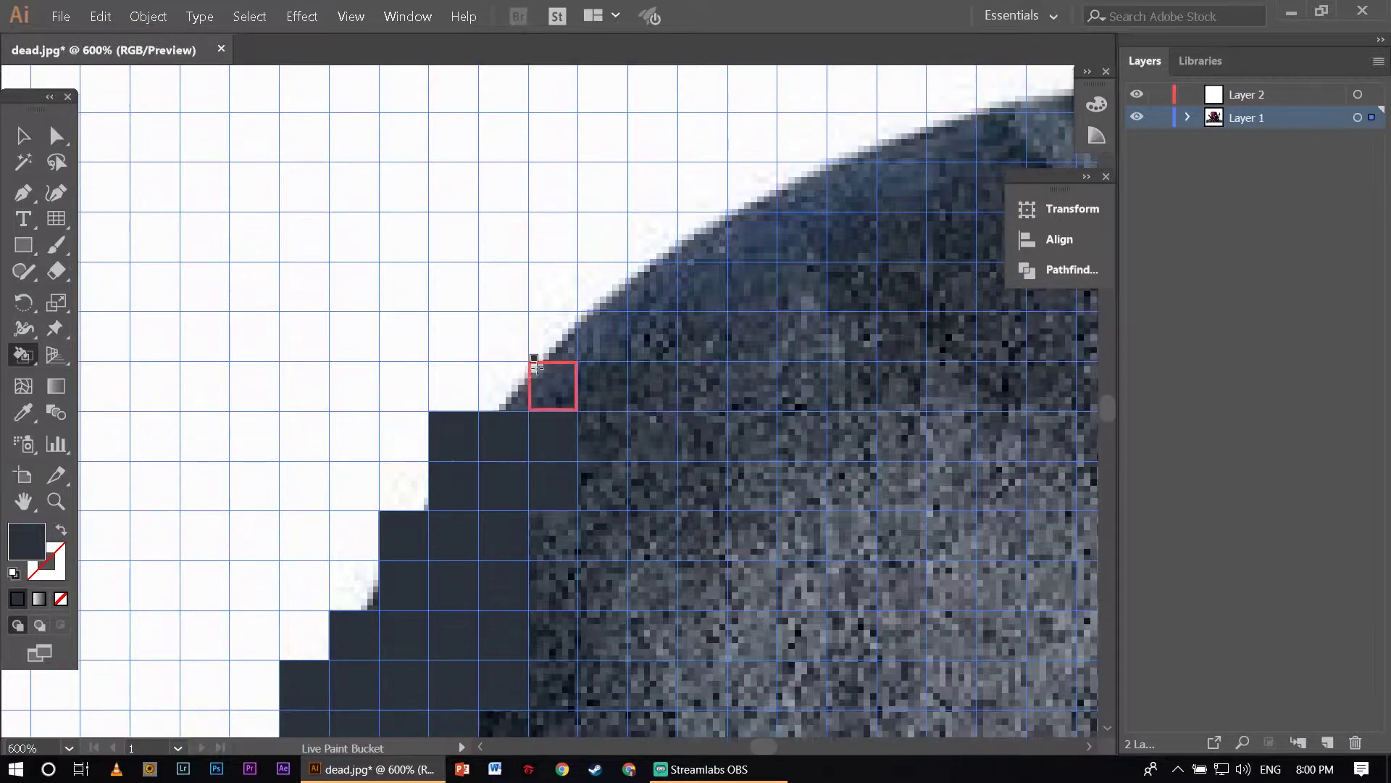
click(516, 387)
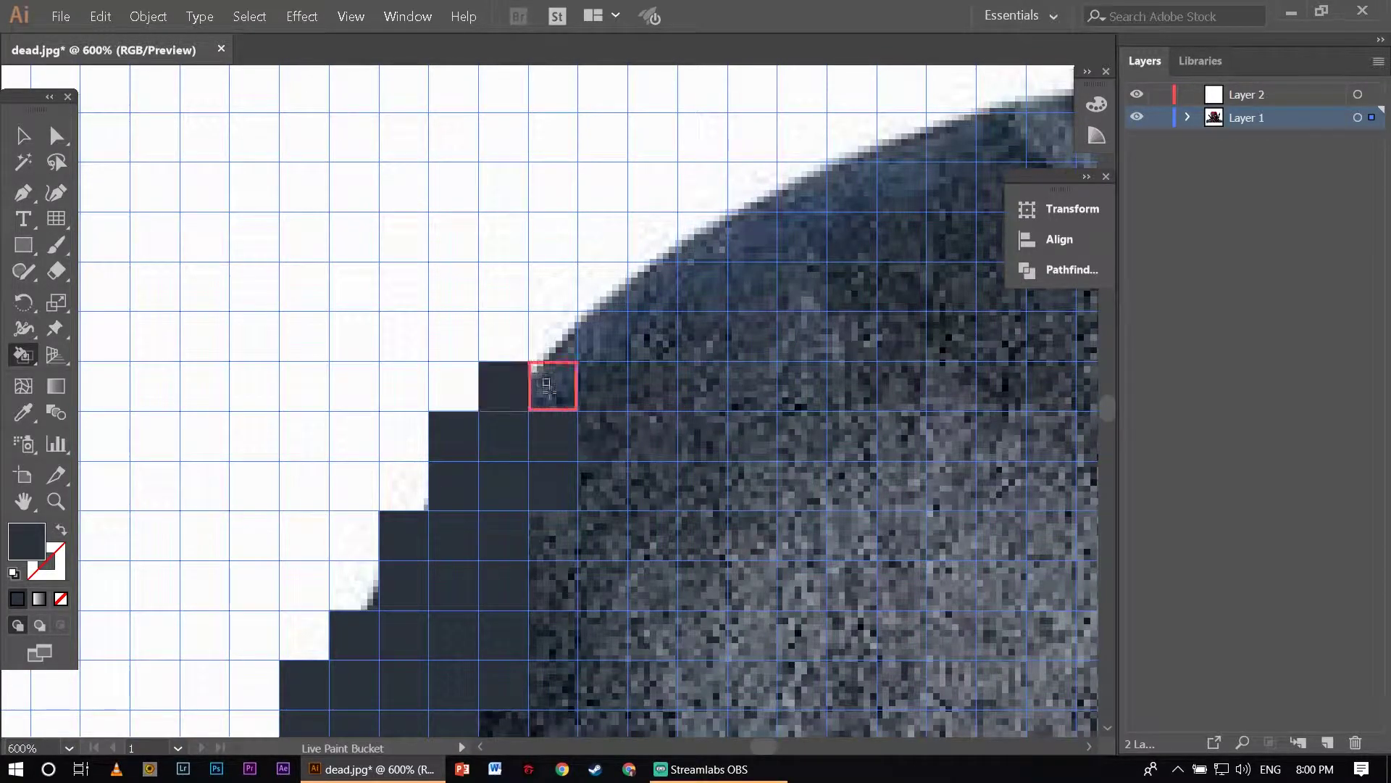
scroll(612, 403, down, 4)
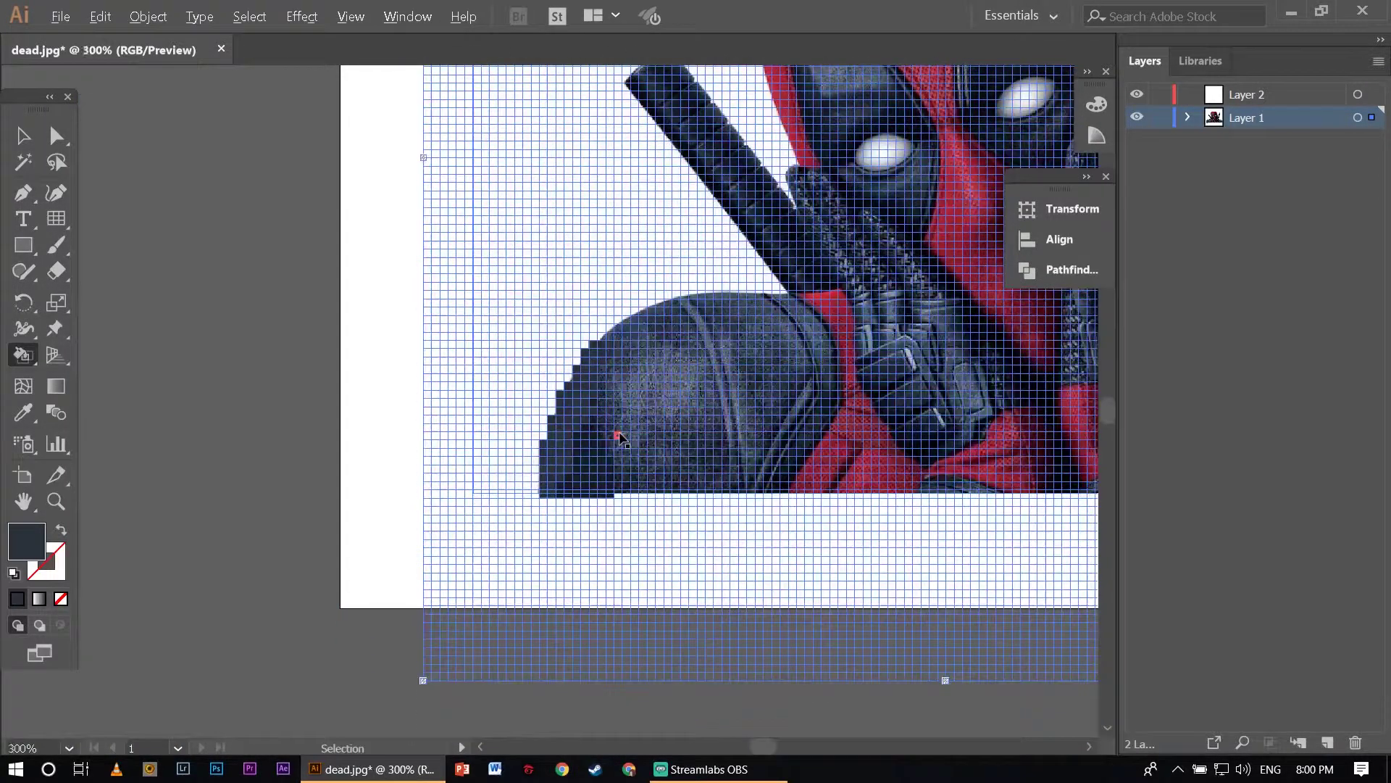
Drag the Live Paint Bucket up a column of cells to paint it dark gray.
scroll(616, 435, up, 6)
scroll(606, 420, up, 5)
scroll(605, 410, up, 3)
scroll(594, 413, down, 5)
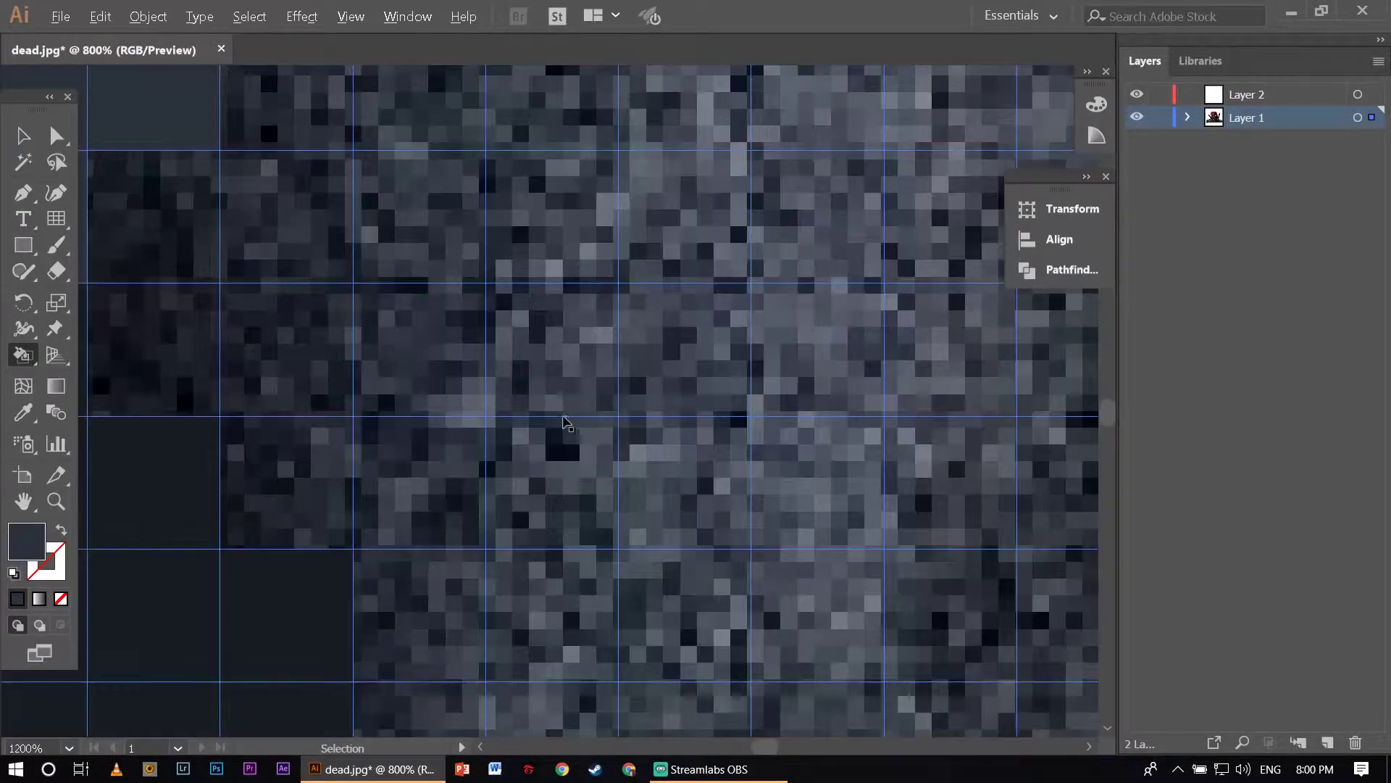
scroll(508, 417, down, 3)
scroll(463, 421, up, 2)
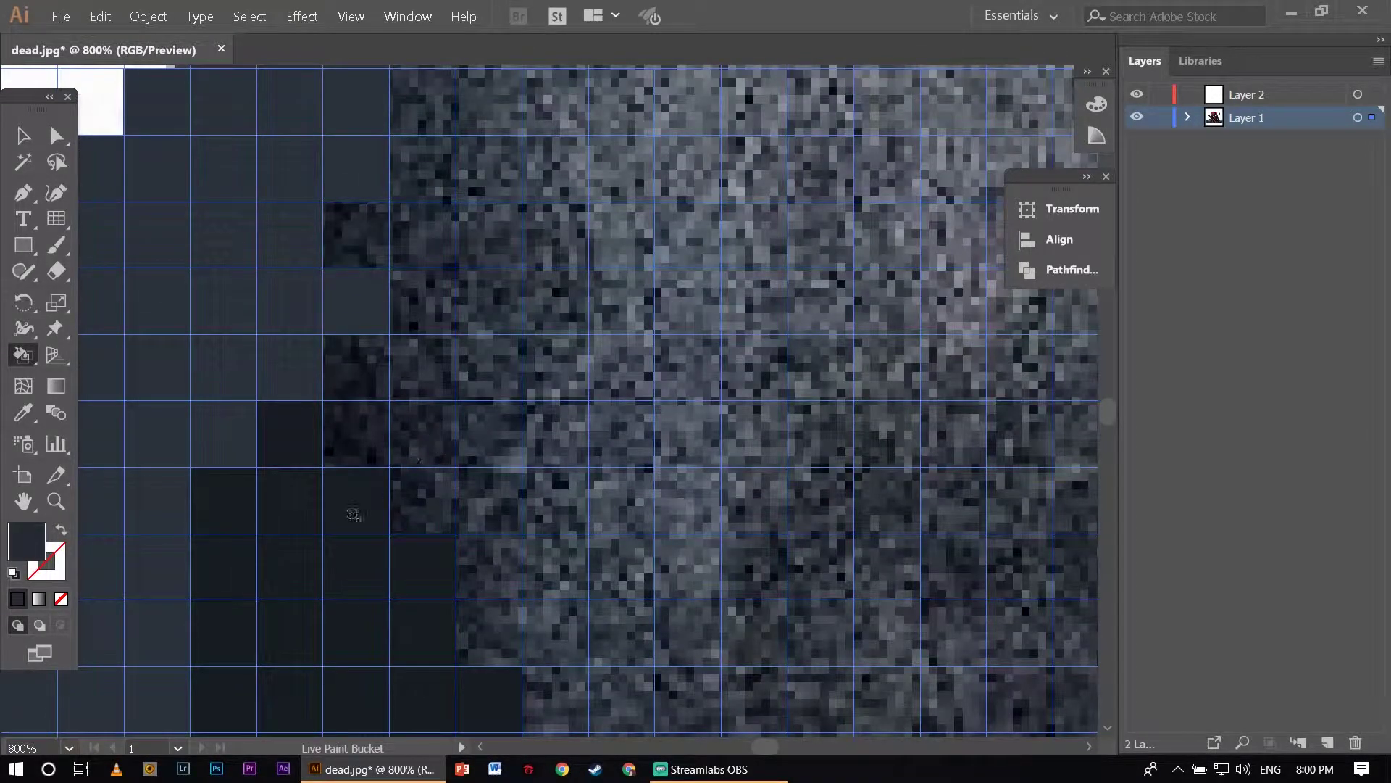
mouse_move(417, 505)
mouse_down()
mouse_move(418, 294)
mouse_move(391, 247)
mouse_move(417, 379)
mouse_up()
scroll(364, 248, down, 1)
scroll(392, 246, up, 3)
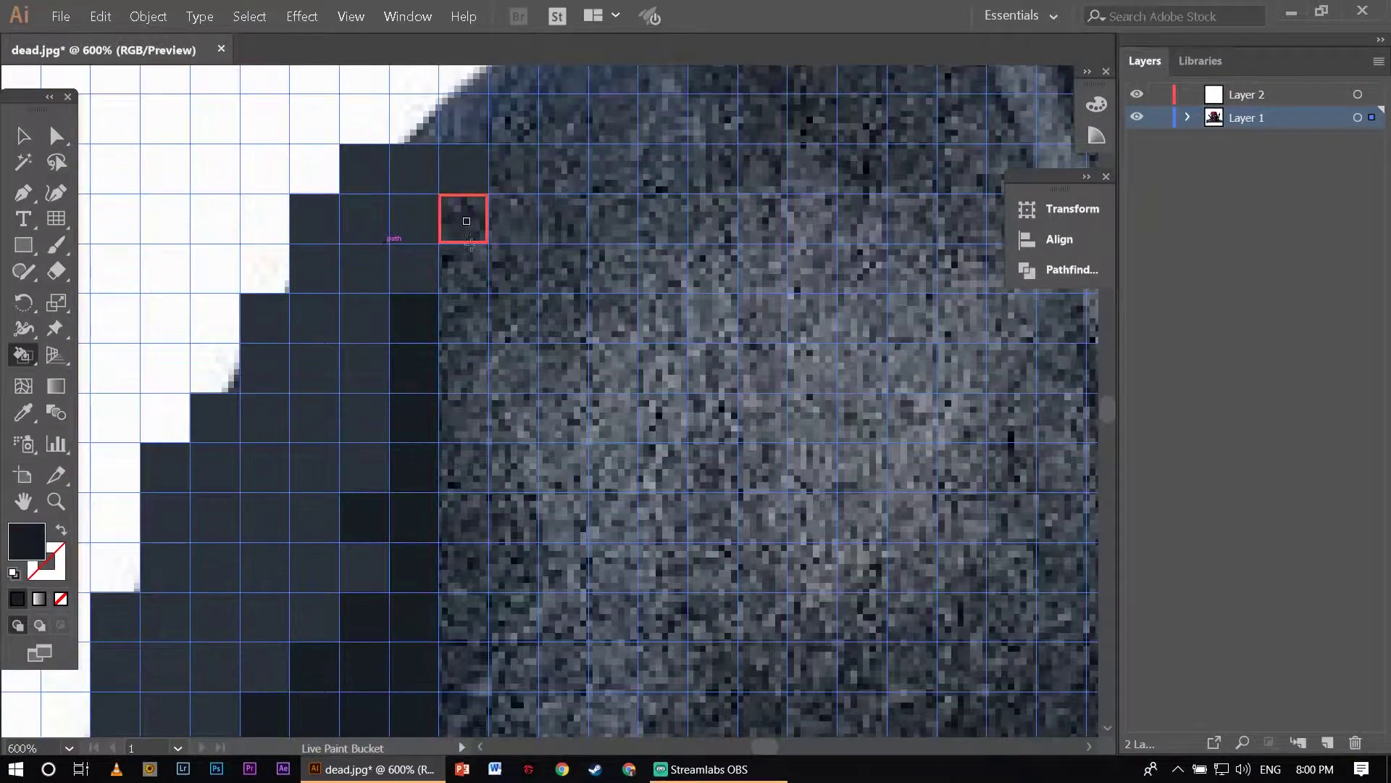
Paint further shoulder columns dark, stepping down to the image bottom.
drag(464, 230, 464, 638)
scroll(466, 482, down, 2)
scroll(473, 400, down, 1)
drag(474, 400, 472, 643)
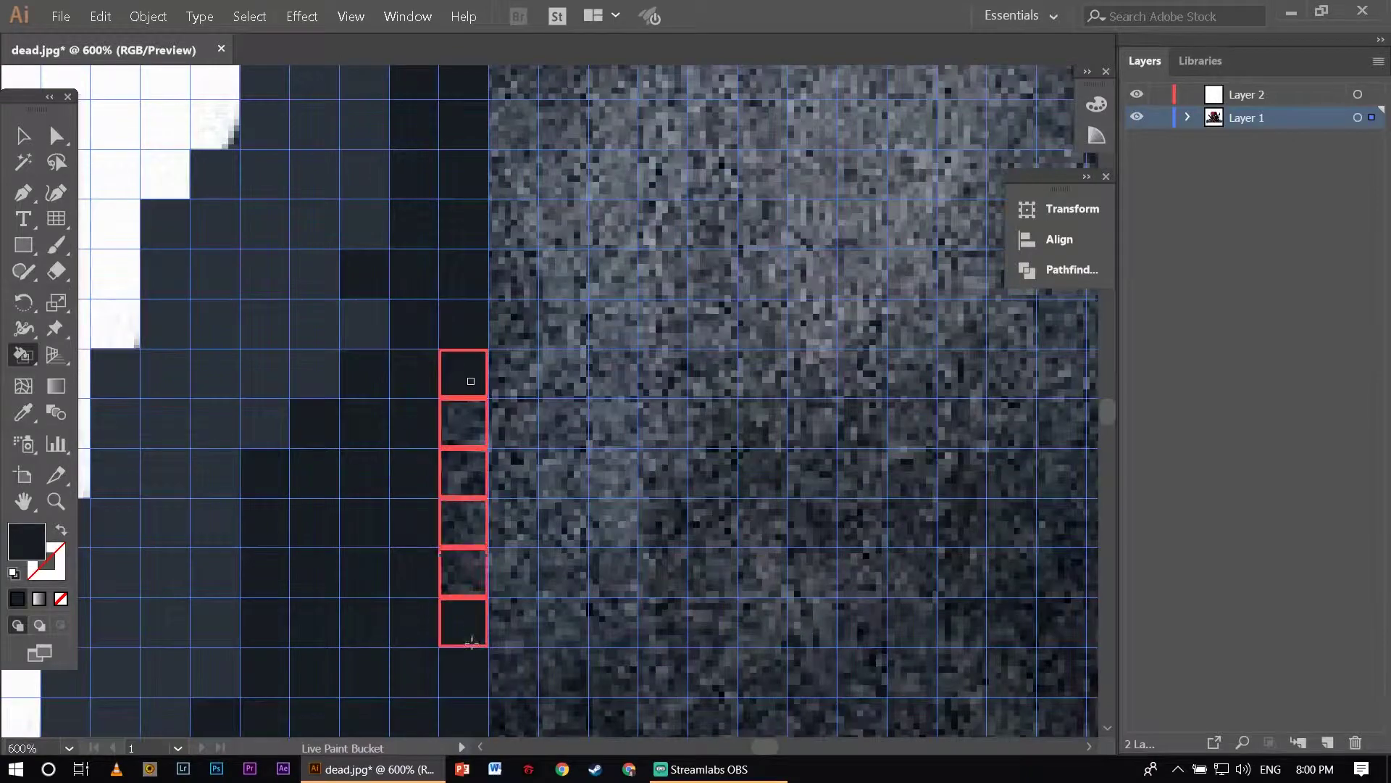
scroll(471, 507, down, 3)
scroll(474, 474, down, 2)
mouse_move(553, 474)
mouse_down()
mouse_move(558, 558)
mouse_move(505, 529)
mouse_up()
scroll(550, 470, down, 2)
scroll(611, 413, up, 2)
Fill runs of shoulder cells down to the white row with dark fills.
scroll(463, 528, right, 3)
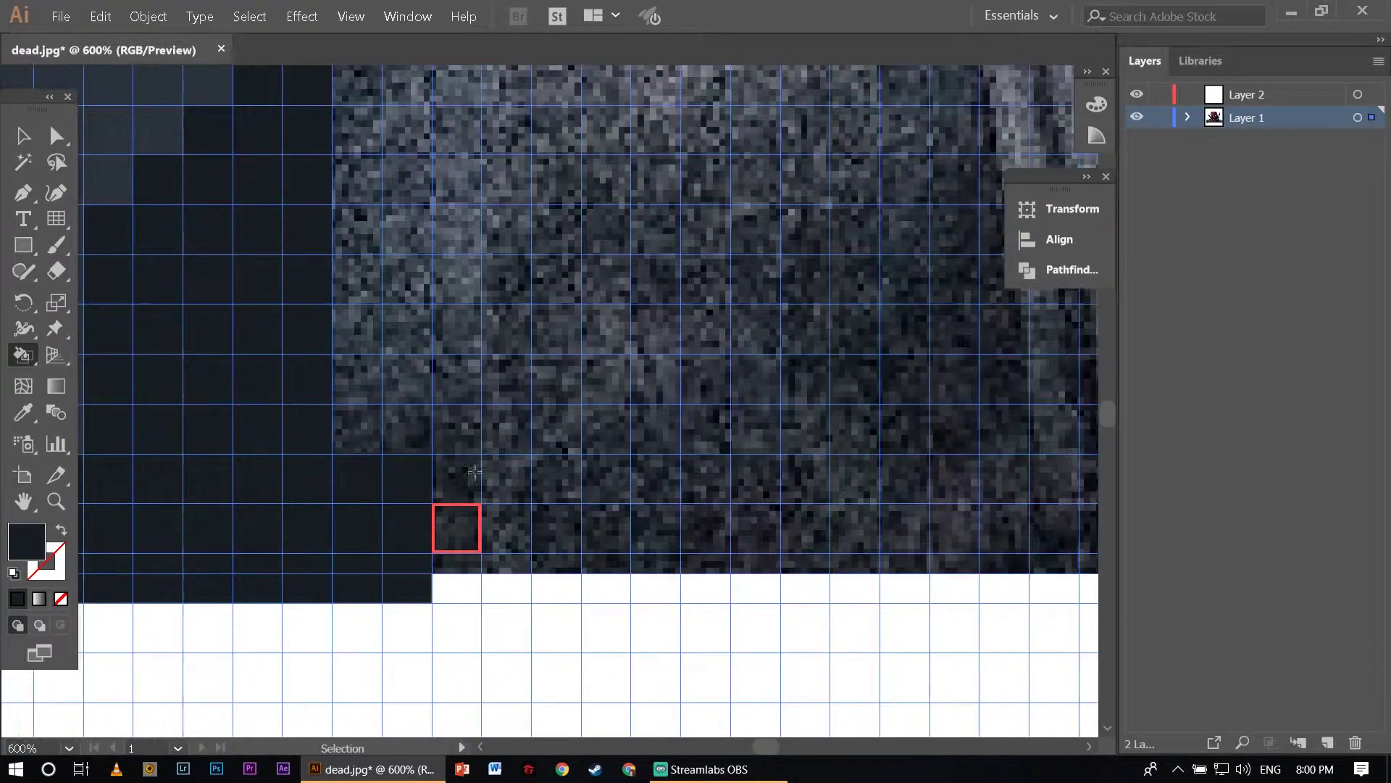
drag(522, 469, 574, 584)
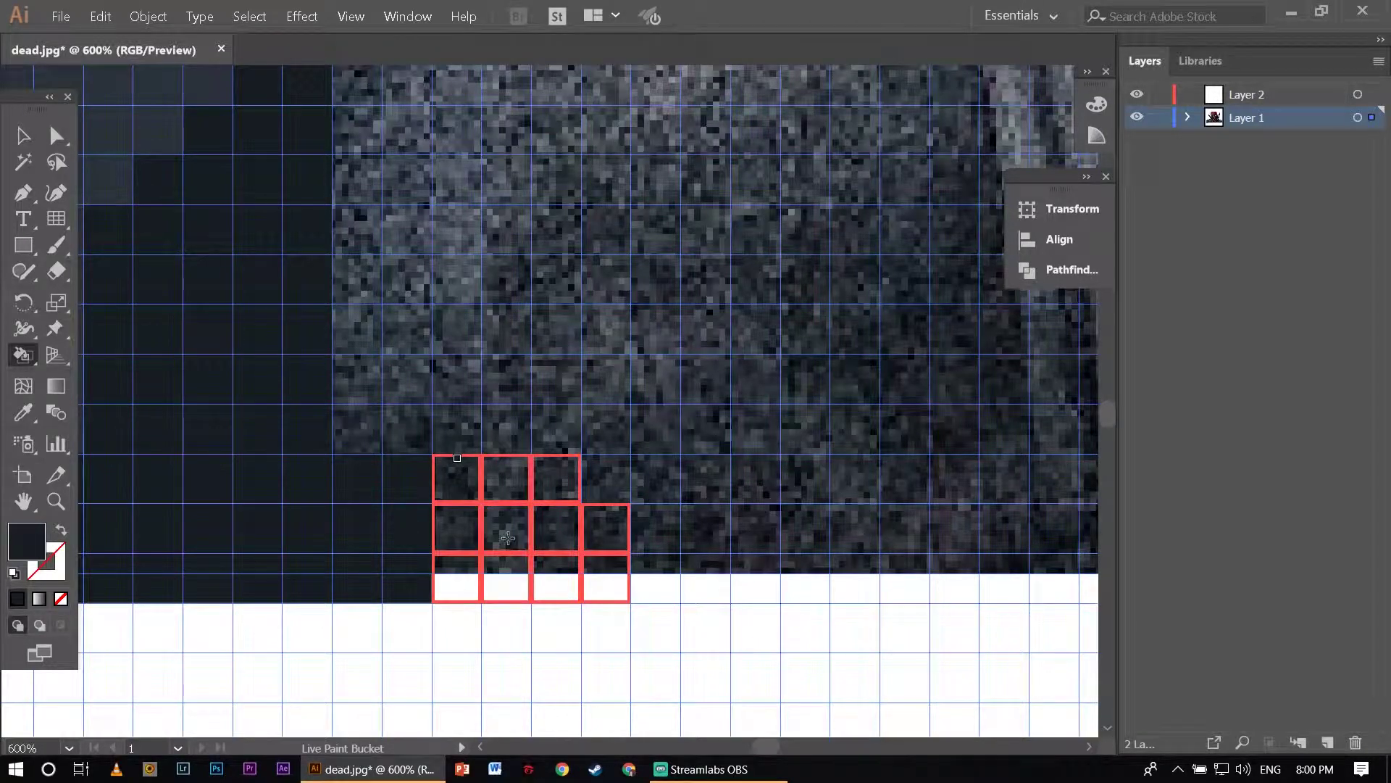
scroll(508, 538, up, 3)
mouse_move(508, 538)
mouse_down()
mouse_move(400, 535)
mouse_move(365, 474)
mouse_move(413, 339)
mouse_move(469, 501)
mouse_move(415, 430)
mouse_move(456, 427)
mouse_up()
scroll(554, 551, up, 2)
mouse_move(556, 507)
mouse_down()
mouse_move(547, 306)
mouse_move(464, 406)
mouse_up()
Paint a block of cells beside the dark edge lighter slate gray, including two leftover textured cells.
drag(369, 440, 370, 388)
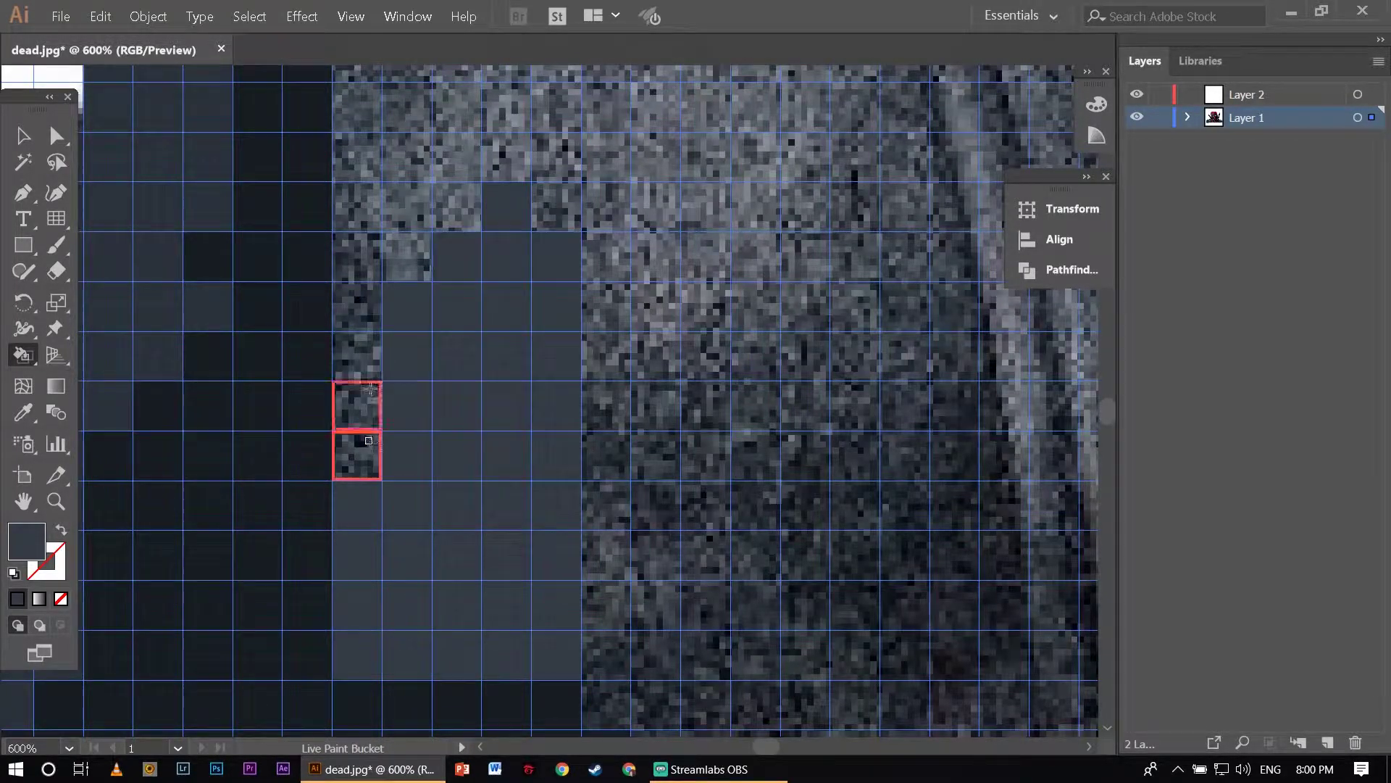
scroll(359, 206, up, 2)
scroll(363, 323, up, 2)
mouse_move(405, 464)
mouse_down()
mouse_move(382, 173)
mouse_move(456, 507)
mouse_move(456, 362)
mouse_up()
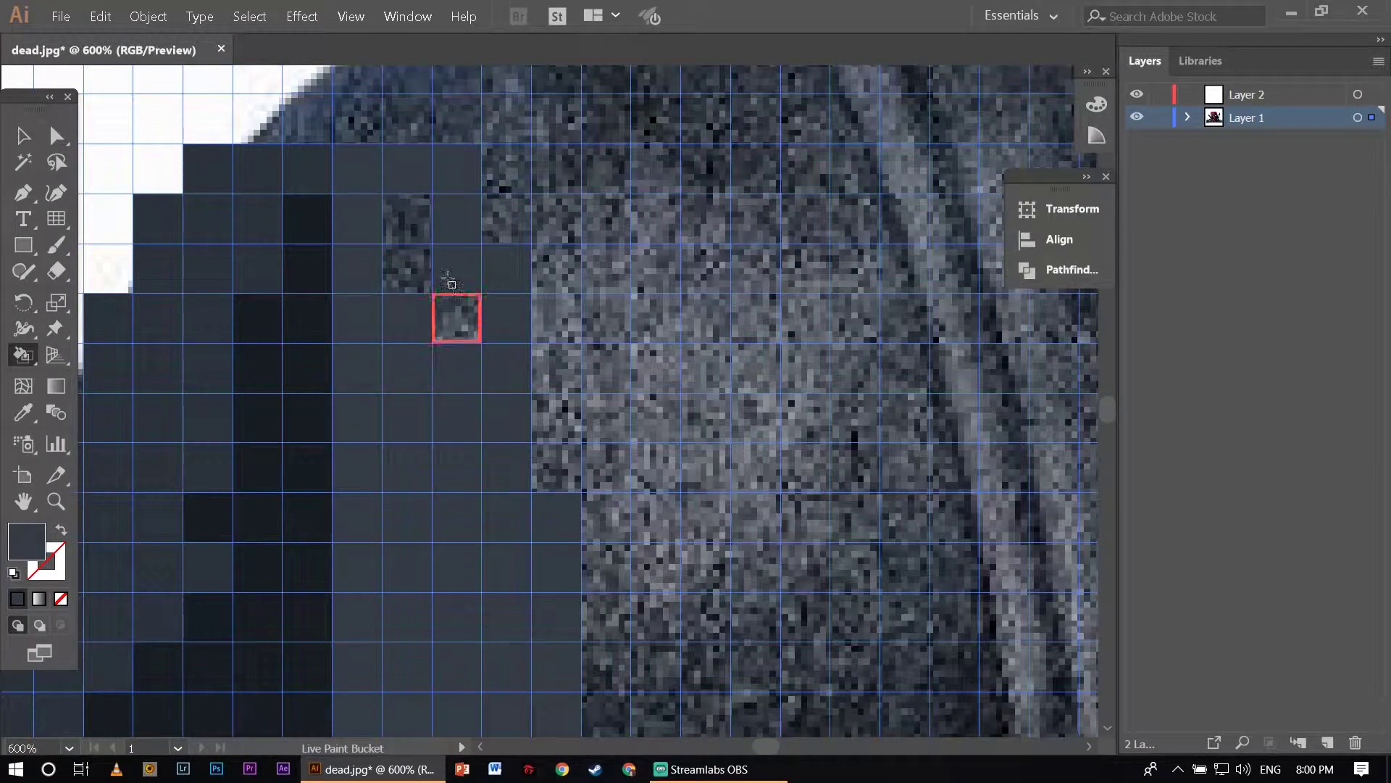
drag(404, 217, 427, 276)
scroll(441, 278, down, 1)
Fill the block's last unpainted cell and paint a staircase of shoulder cells dark.
click(458, 264)
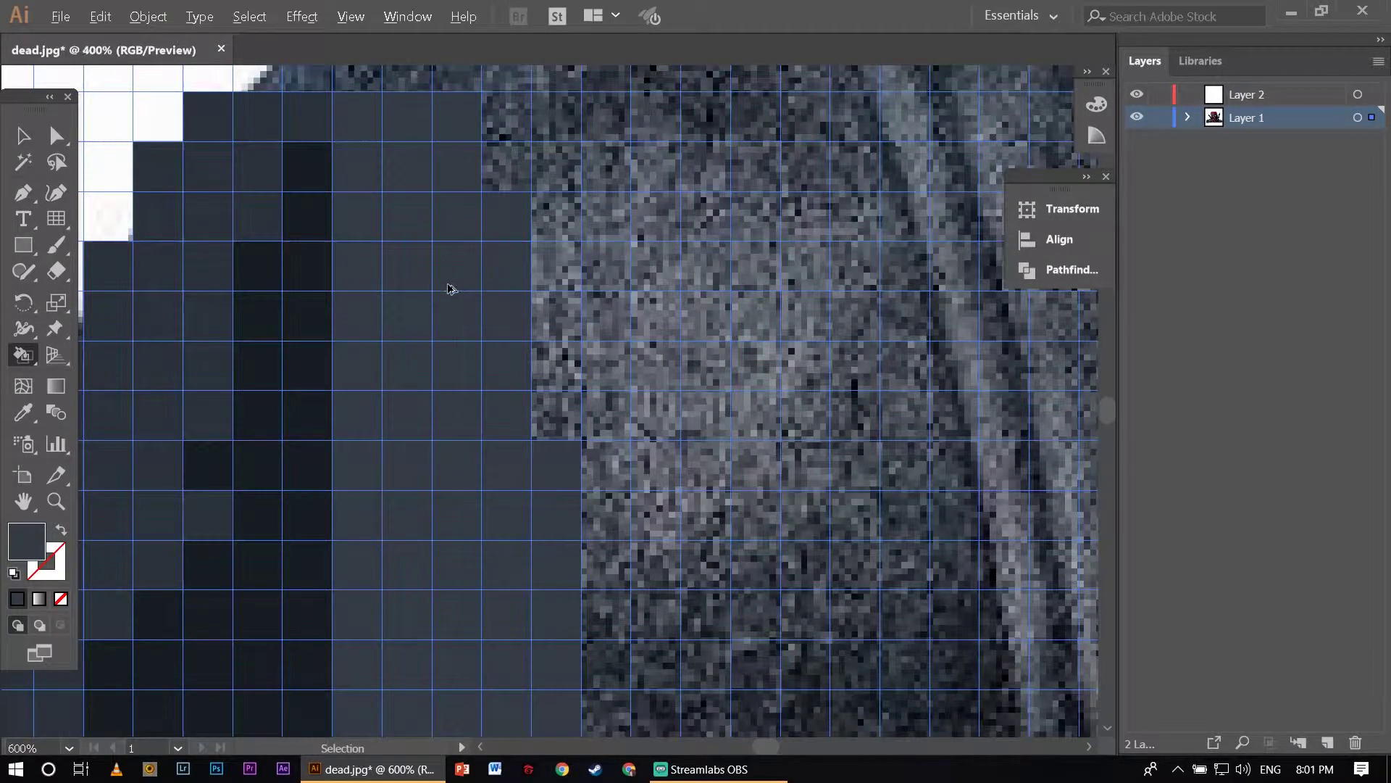
scroll(450, 279, down, 5)
scroll(450, 290, up, 6)
scroll(439, 308, up, 1)
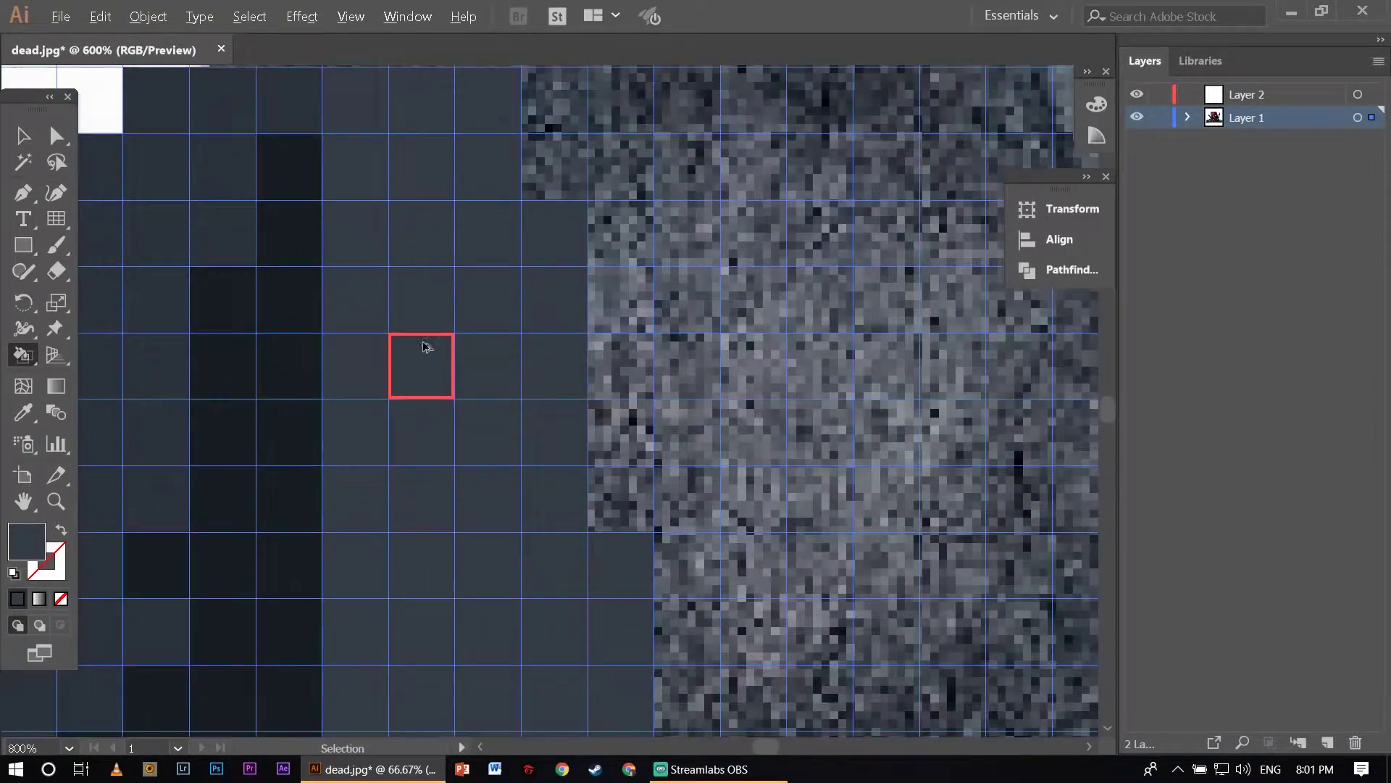
scroll(428, 362, down, 5)
scroll(420, 410, up, 4)
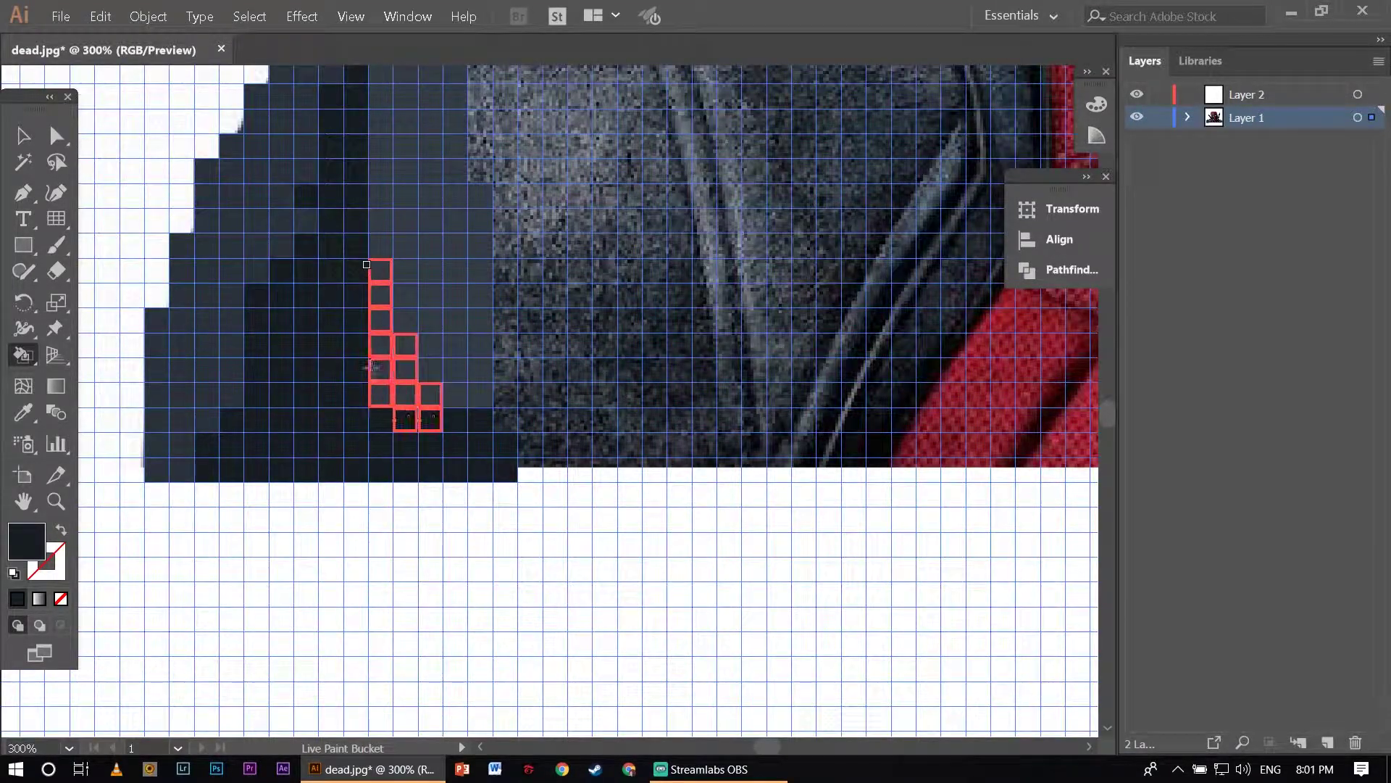
drag(370, 368, 368, 299)
scroll(380, 271, up, 3)
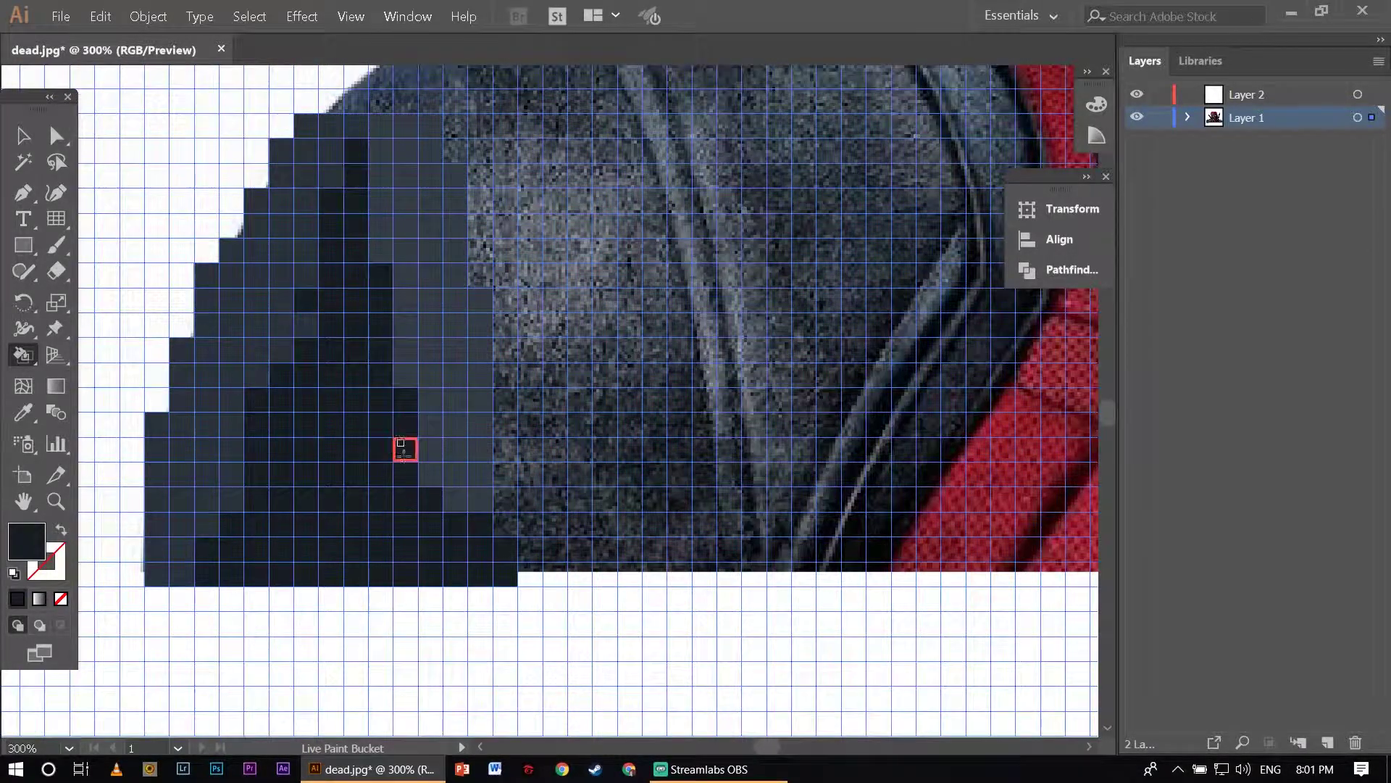
scroll(405, 435, up, 1)
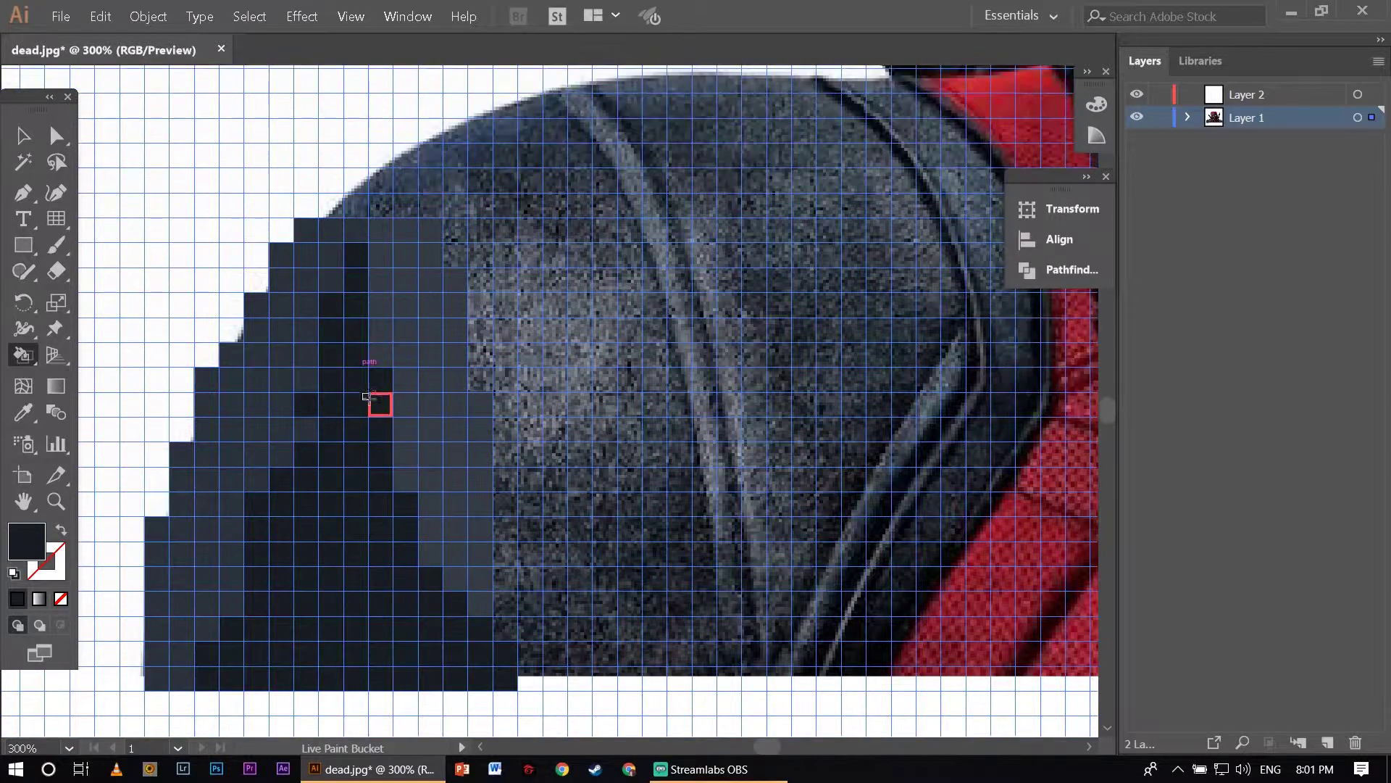
scroll(427, 428, up, 1)
scroll(421, 405, up, 1)
scroll(433, 402, up, 1)
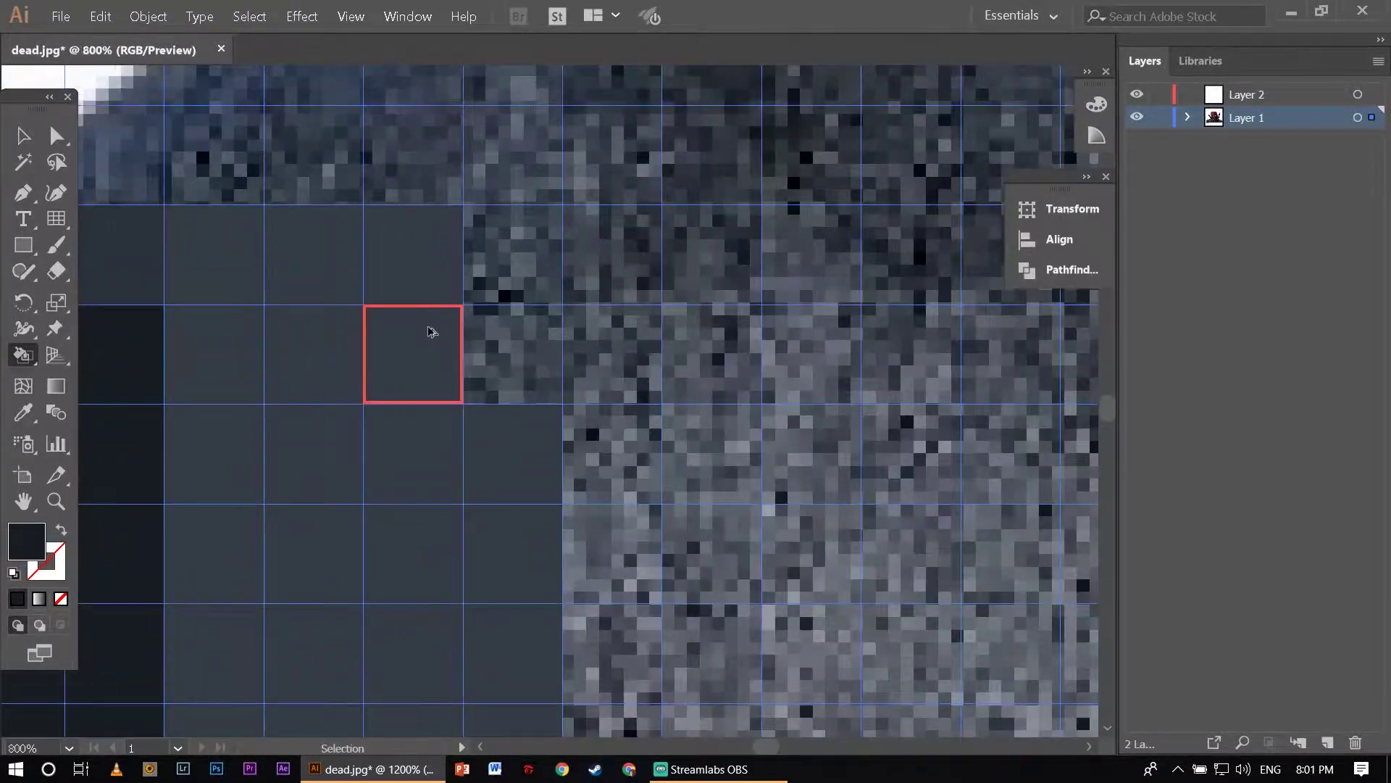
scroll(413, 322, down, 2)
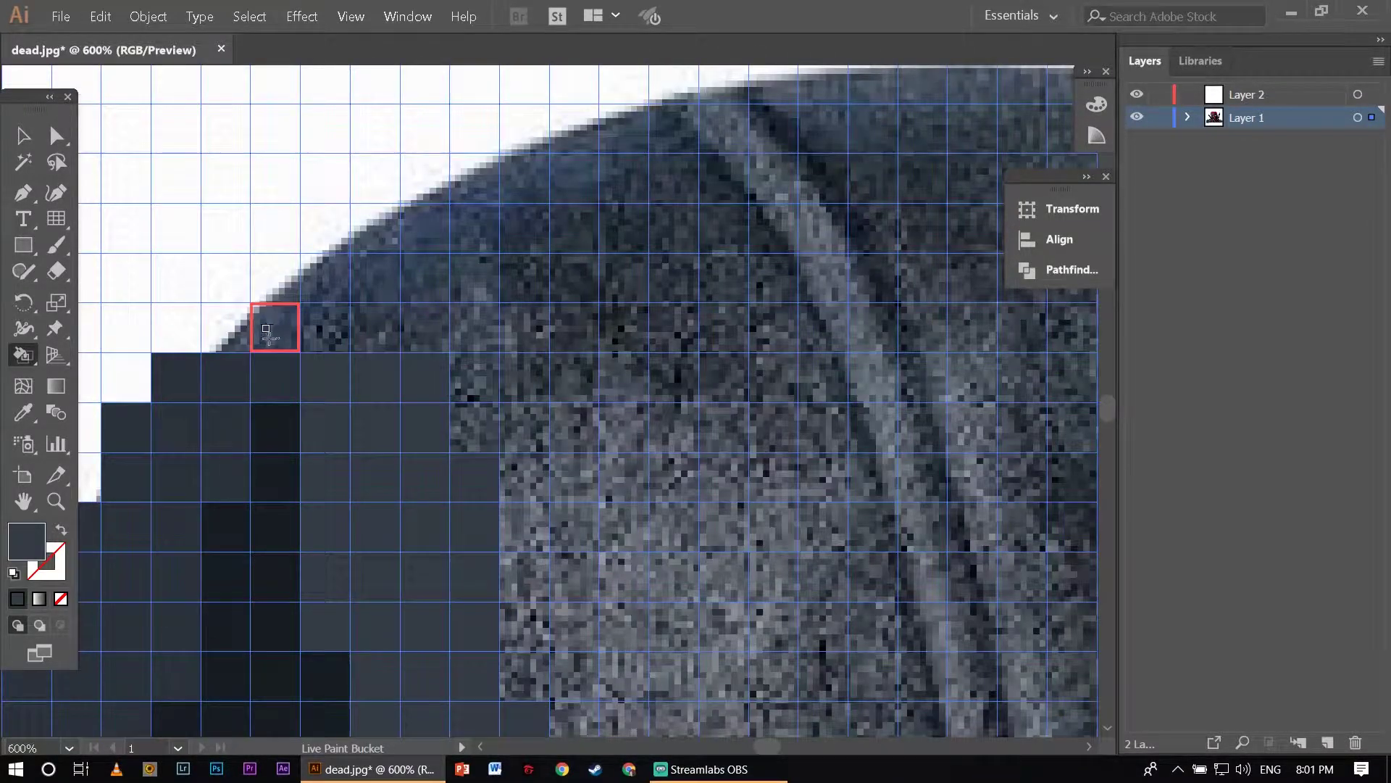
Paint dark rows, staircases and a column of cells along the curved shoulder edge.
drag(474, 265, 333, 292)
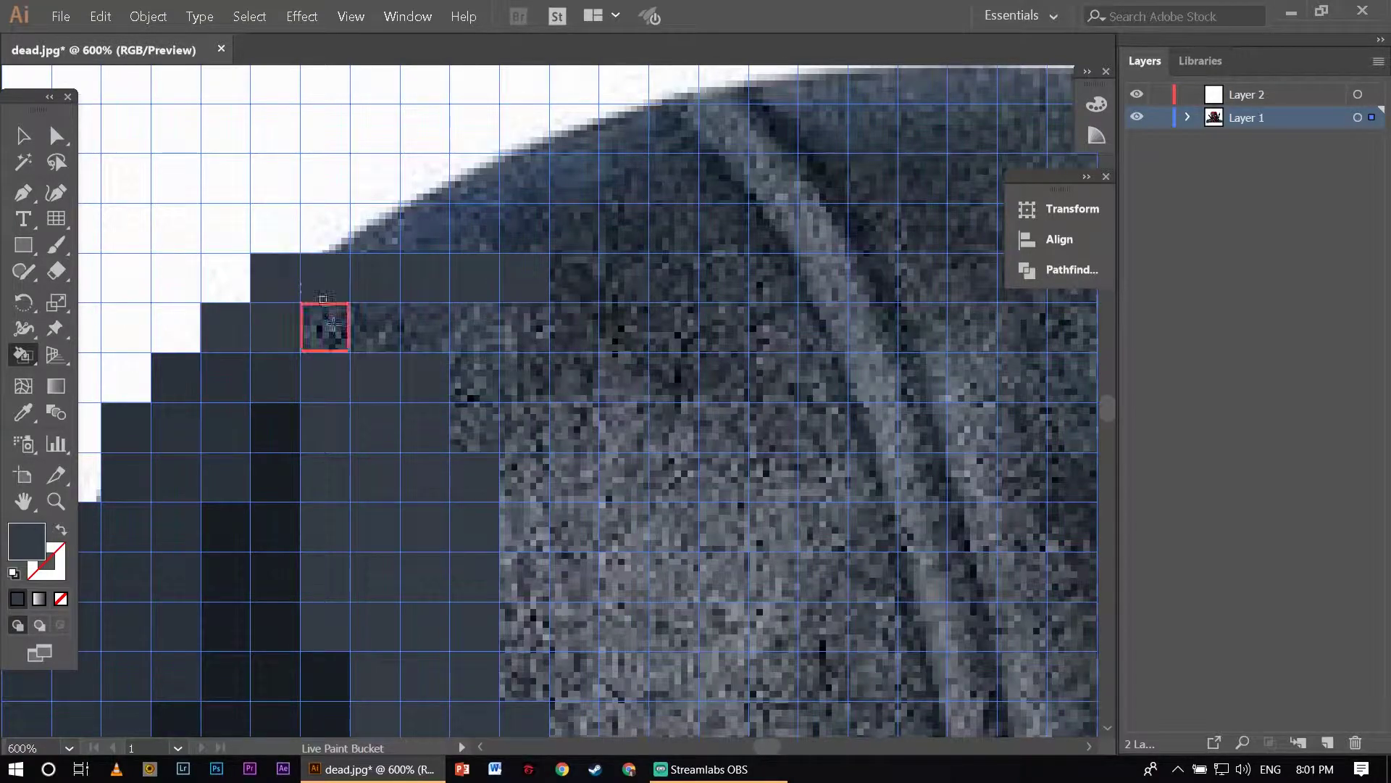
drag(492, 345, 492, 346)
scroll(414, 325, up, 2)
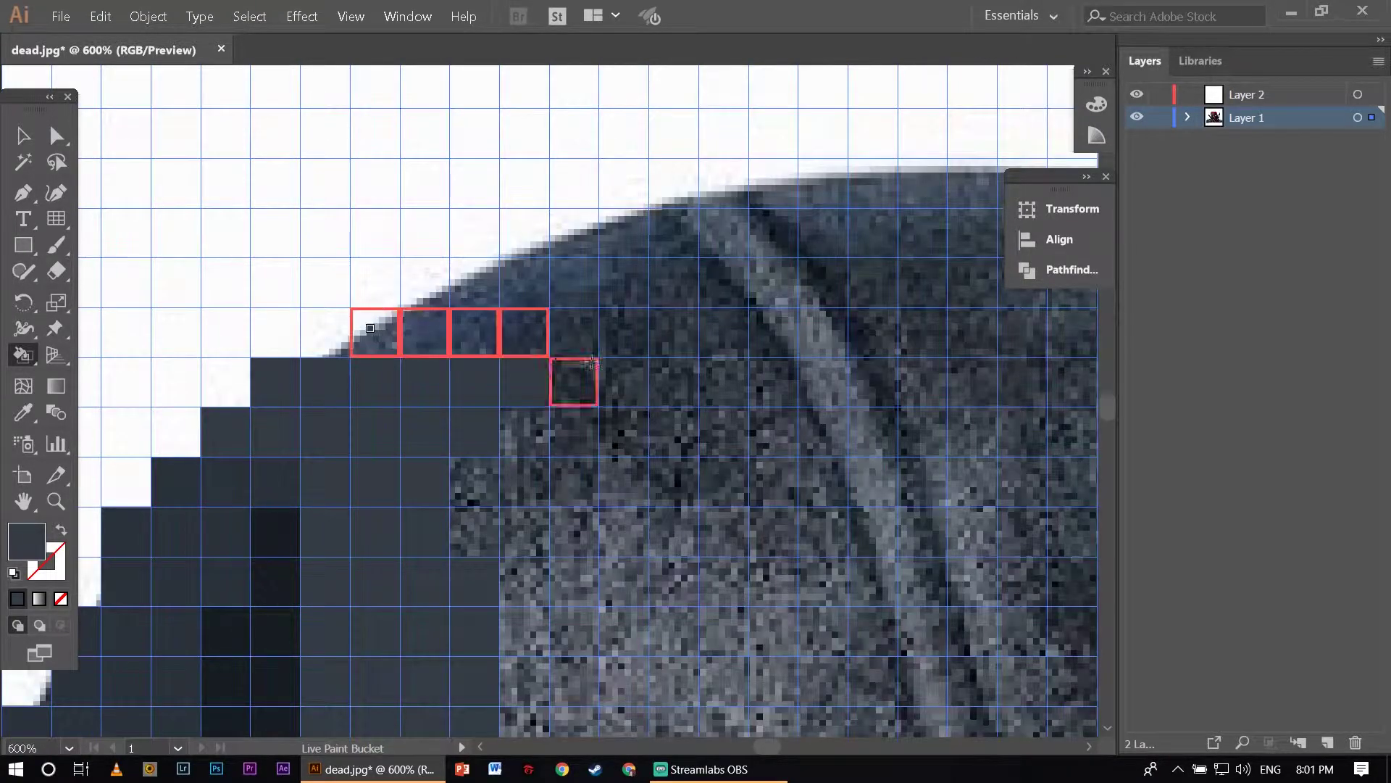
drag(590, 360, 590, 361)
scroll(468, 293, down, 2)
scroll(567, 249, down, 2)
mouse_move(473, 216)
mouse_down()
mouse_move(669, 360)
mouse_move(712, 512)
mouse_move(328, 507)
mouse_up()
scroll(691, 377, down, 5)
drag(678, 484, 279, 435)
drag(675, 378, 552, 200)
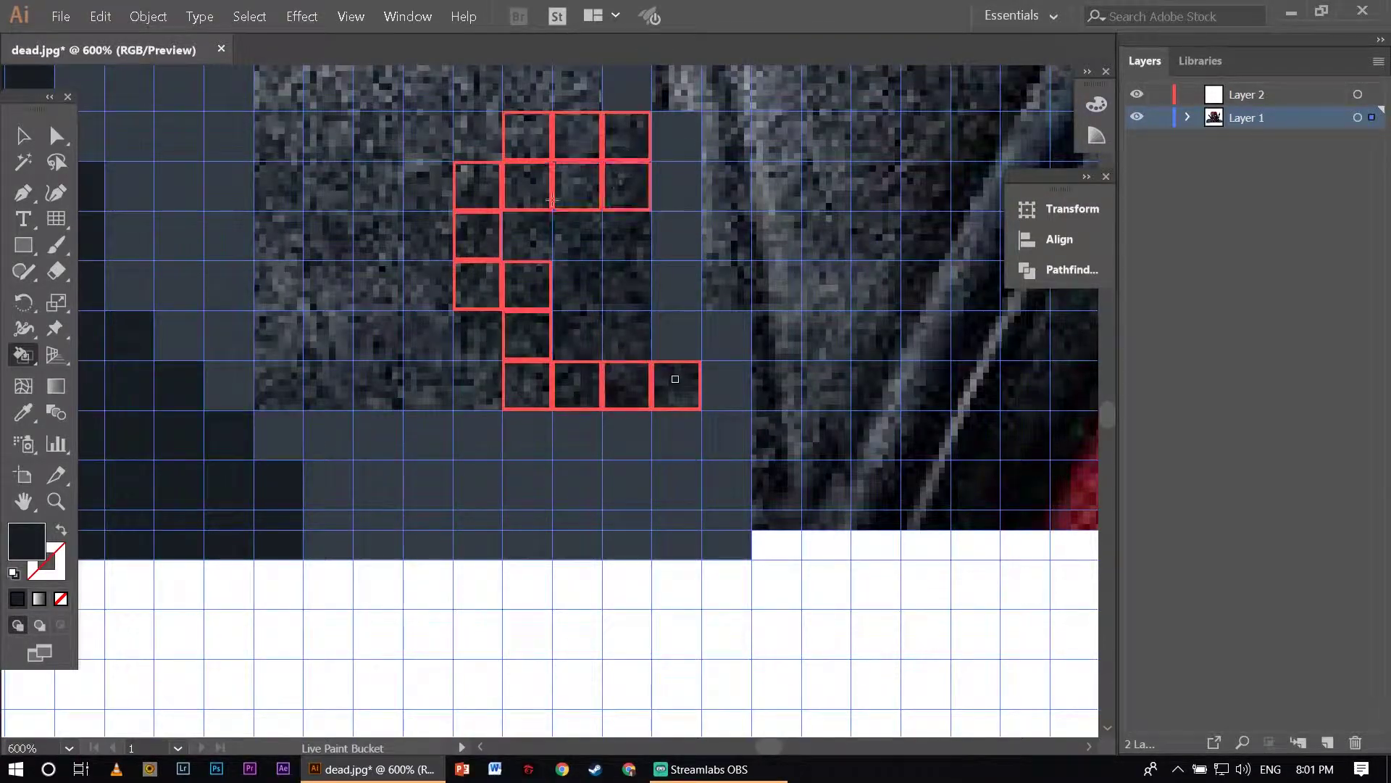
scroll(552, 200, up, 2)
Paint the remaining textured shoulder cells in dark gray and gray, including a four-cell row.
drag(473, 488, 357, 496)
scroll(402, 338, up, 1)
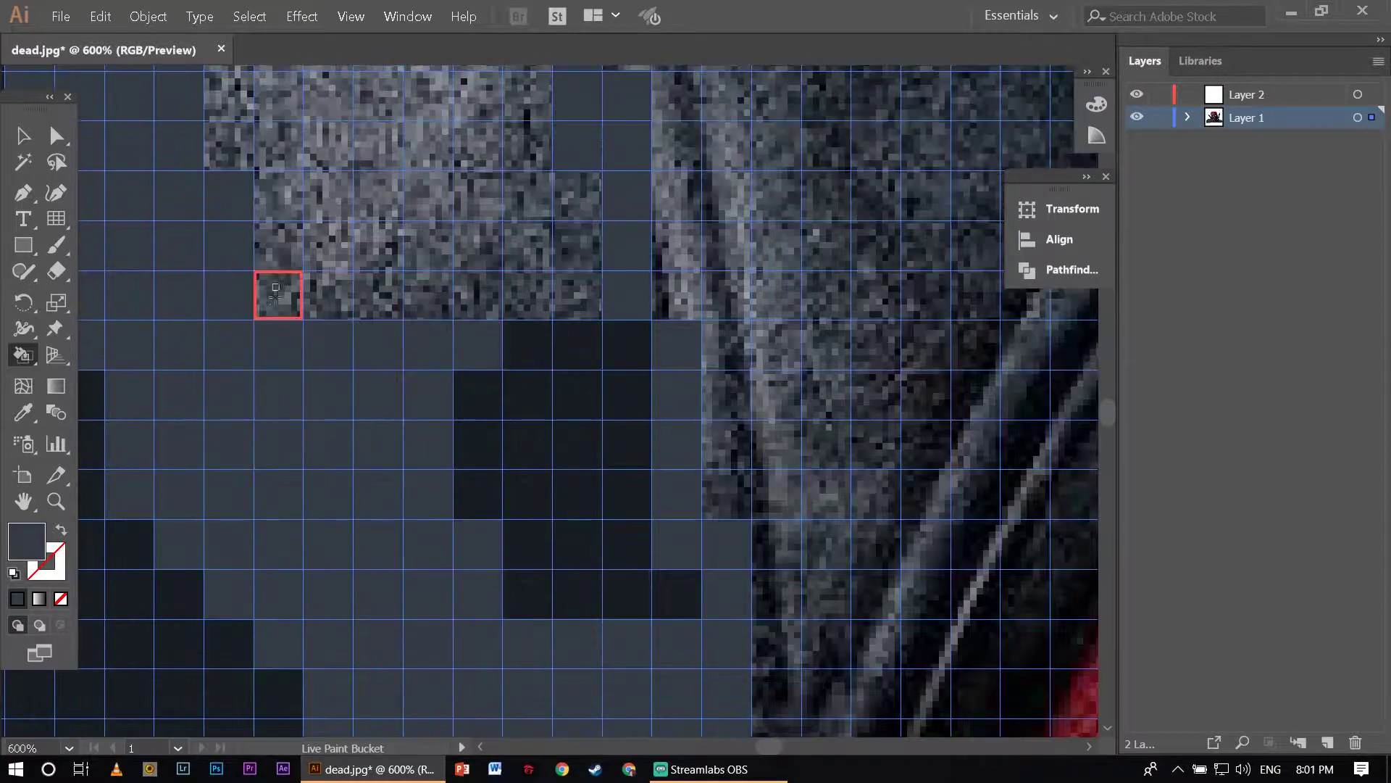
drag(279, 289, 497, 283)
scroll(497, 282, up, 1)
drag(211, 270, 391, 275)
scroll(228, 281, up, 1)
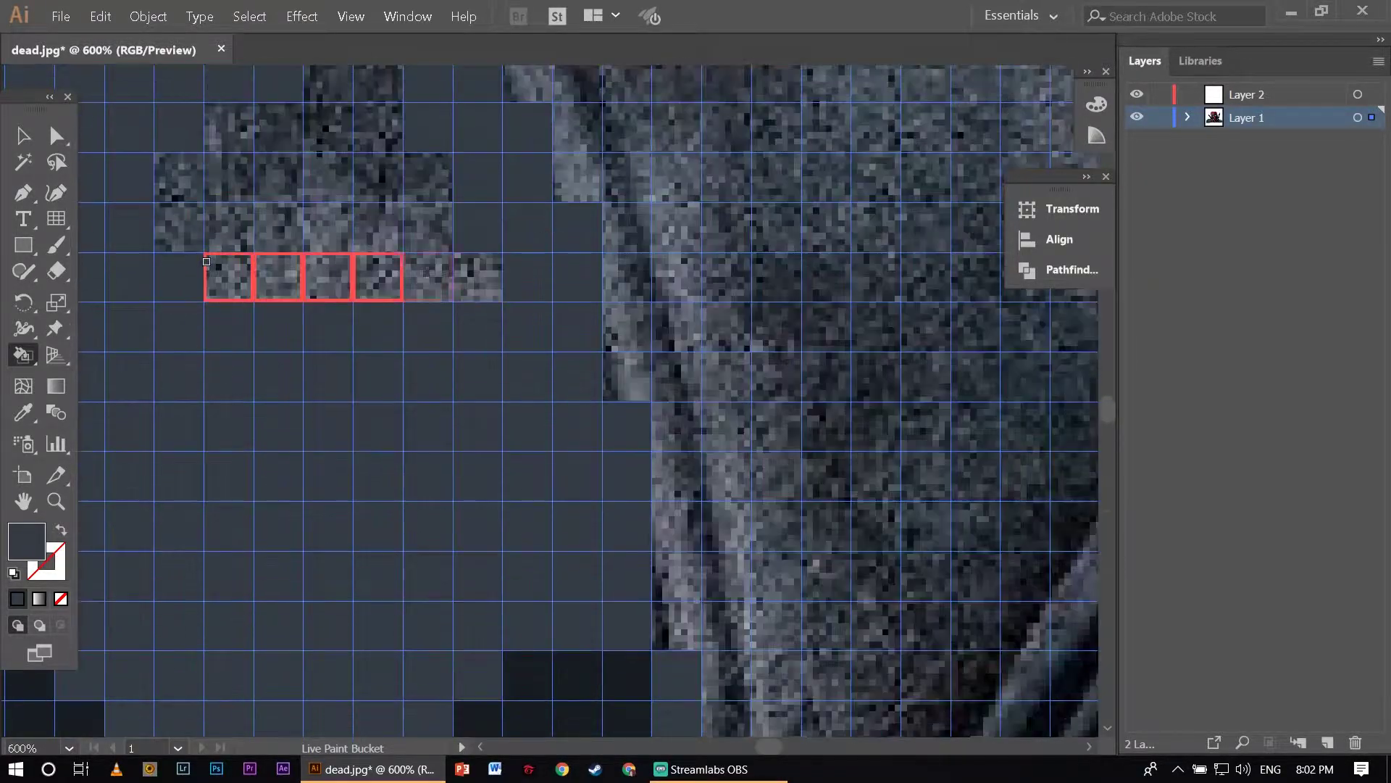
drag(217, 179, 435, 179)
scroll(304, 181, up, 1)
Zoom the view out to see the whole painted shoulder.
key(ctrl+minus)
key(ctrl+minus)
key(ctrl+minus)
scroll(308, 171, up, 2)
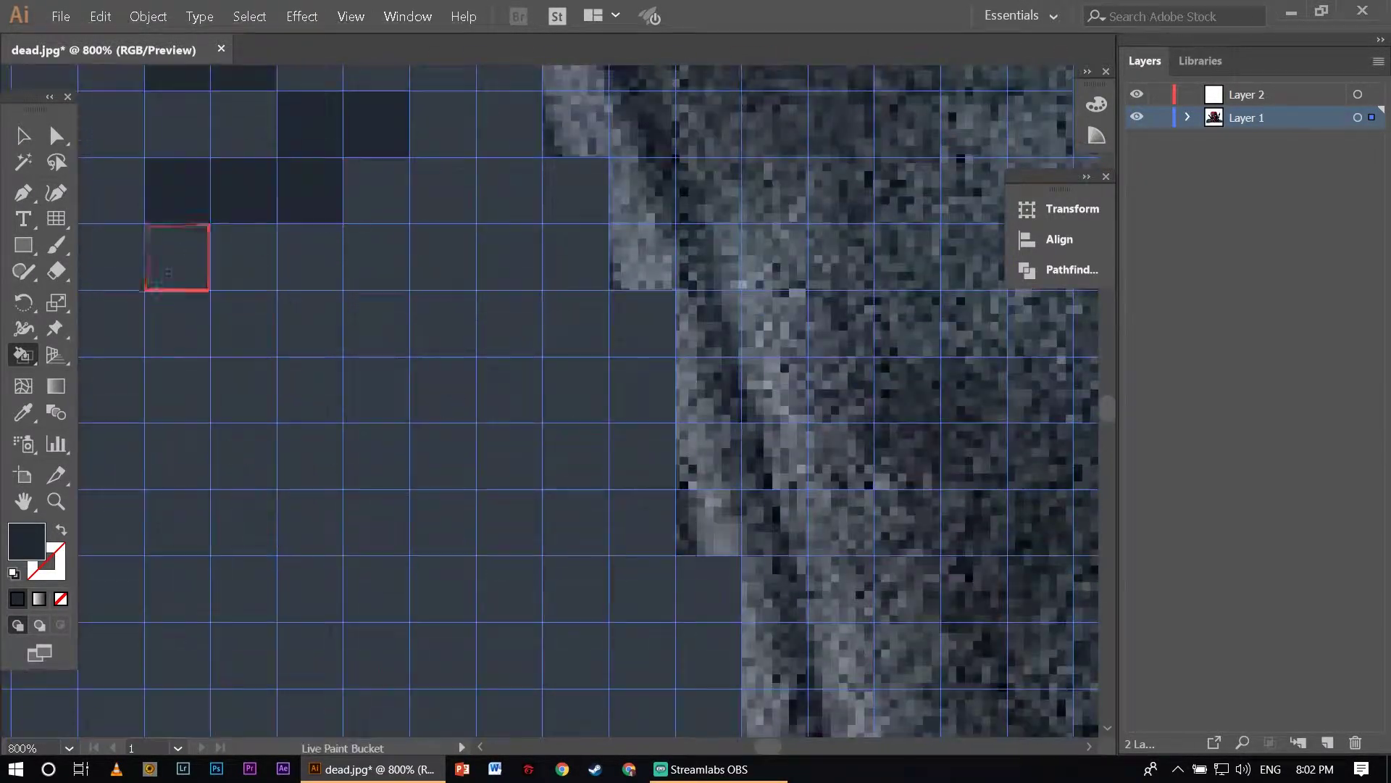
scroll(174, 264, down, 3)
scroll(224, 295, down, 2)
scroll(224, 316, down, 1)
Briefly hide Layer 2 to check the painted cells, then make it visible again.
click(1136, 95)
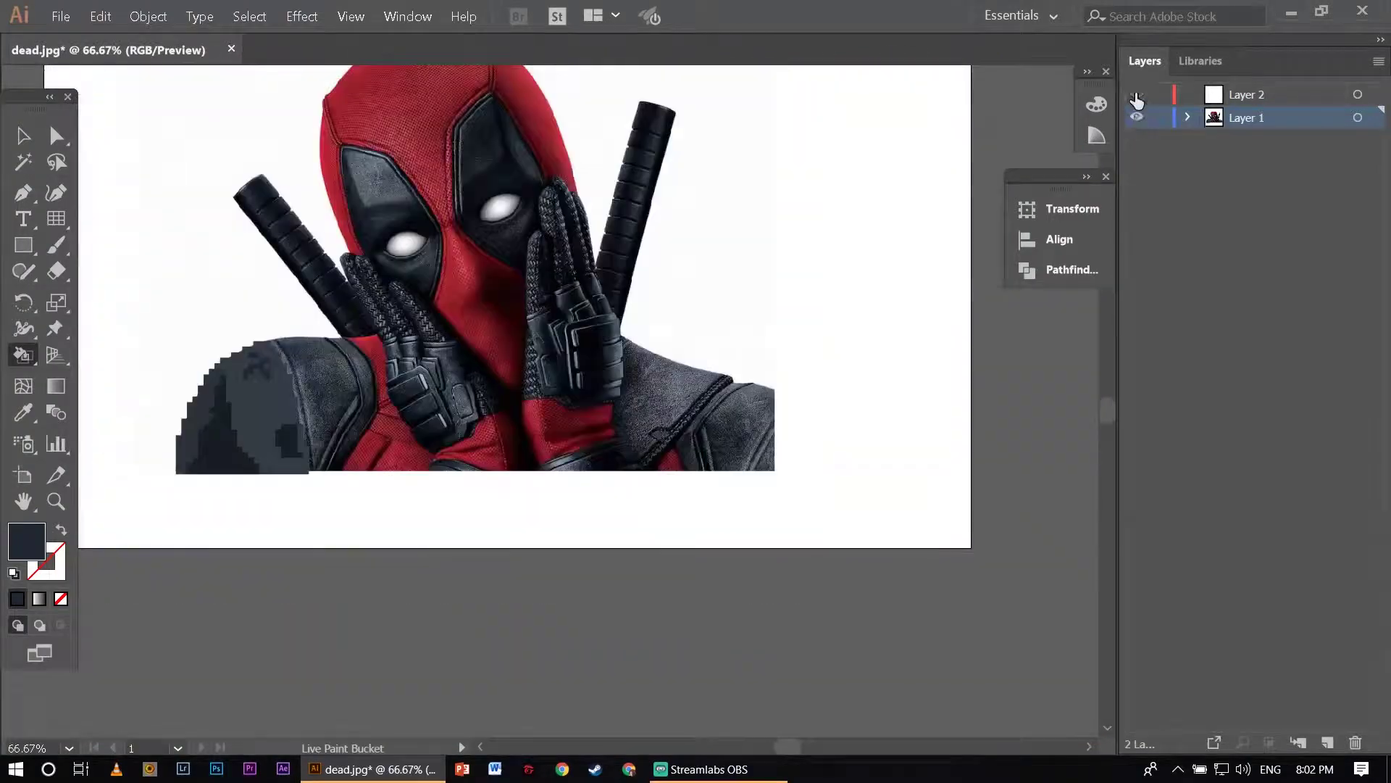
click(1358, 117)
scroll(254, 348, up, 5)
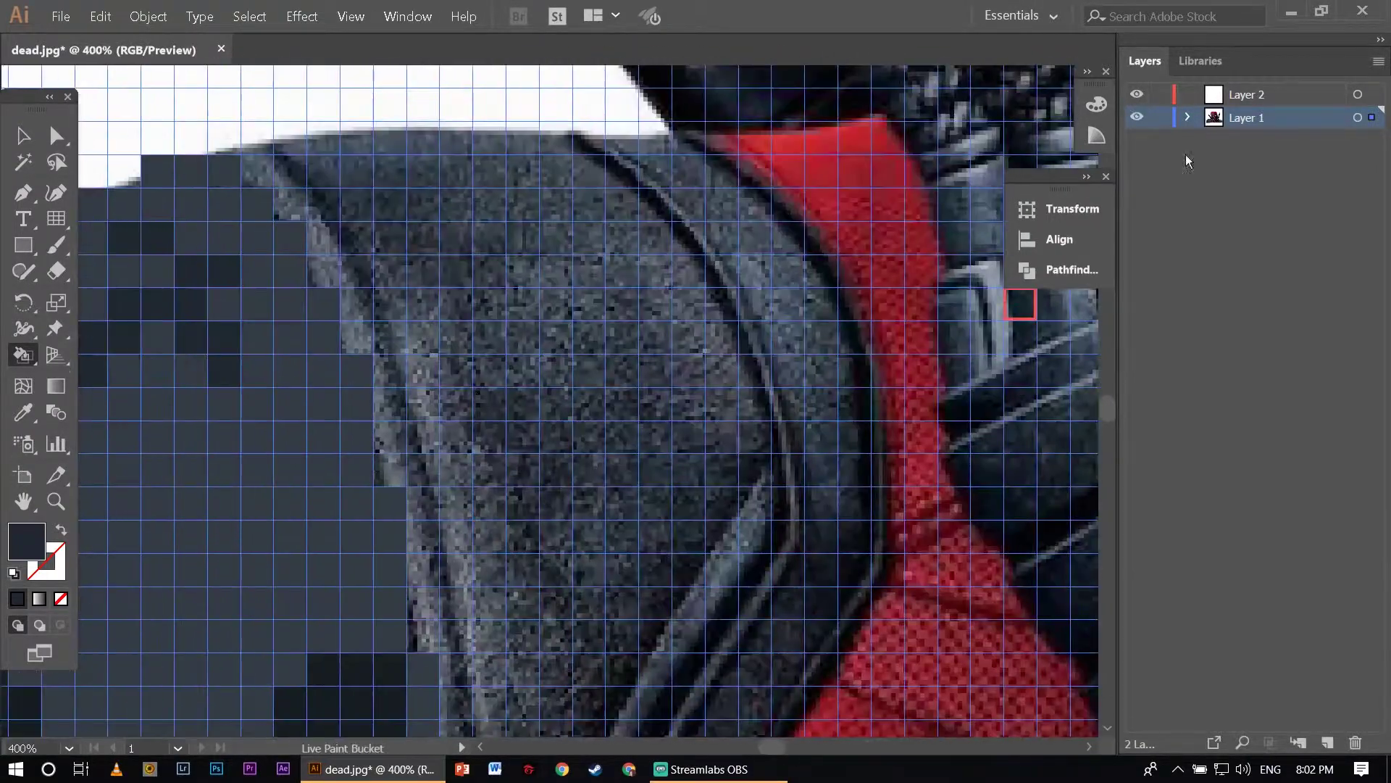
scroll(507, 359, up, 1)
scroll(586, 413, down, 2)
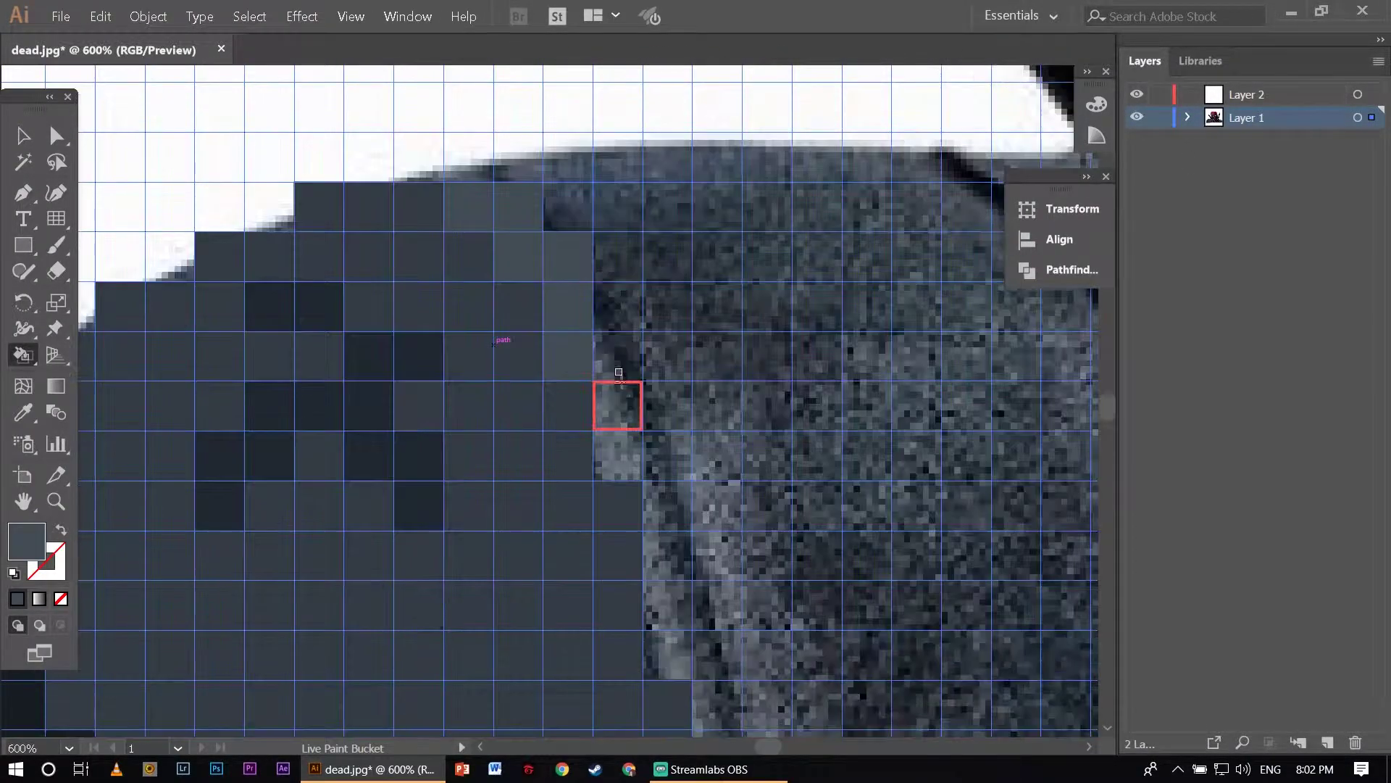
scroll(579, 434, down, 1)
Paint a diagonal run of shoulder cells gray along the strap.
scroll(550, 508, right, 3)
scroll(529, 613, down, 1)
scroll(529, 612, down, 5)
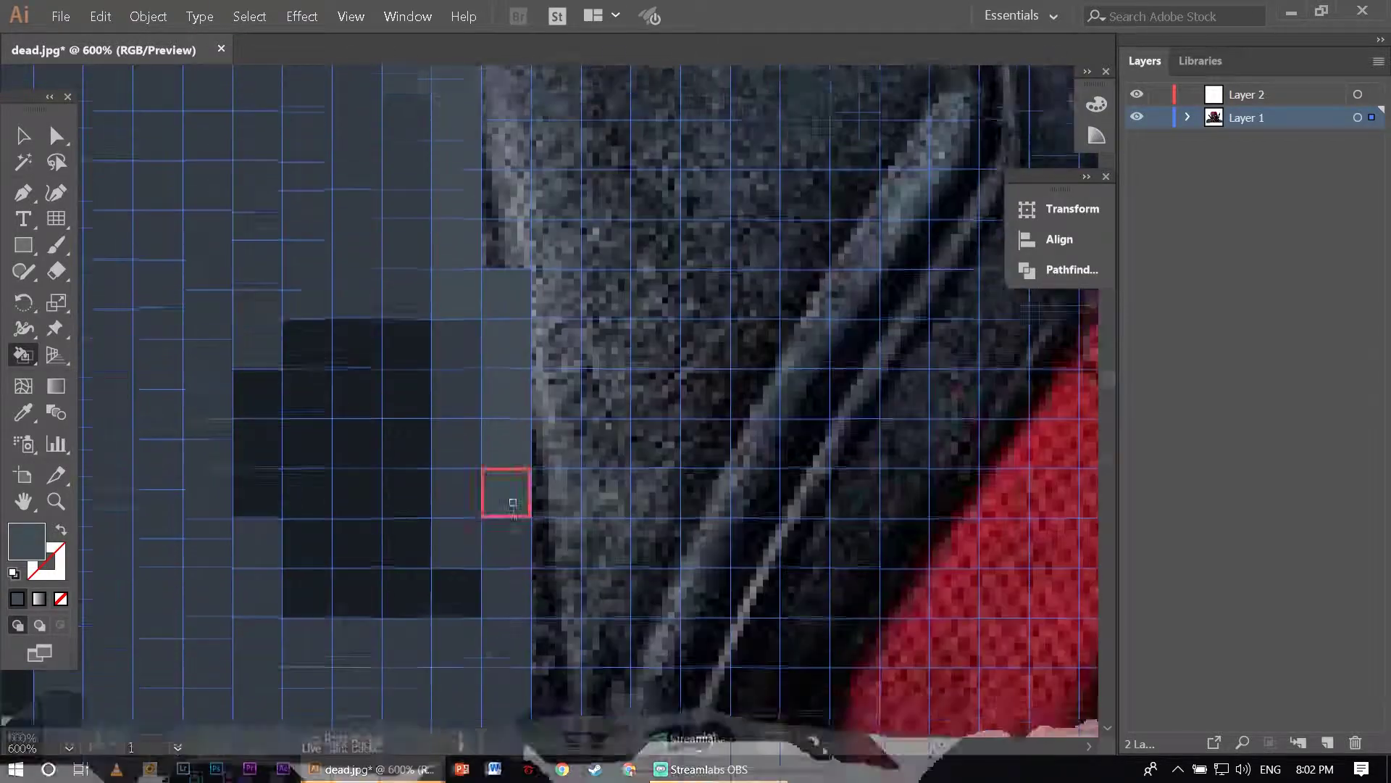
scroll(512, 487, down, 2)
scroll(317, 196, up, 11)
scroll(507, 406, down, 2)
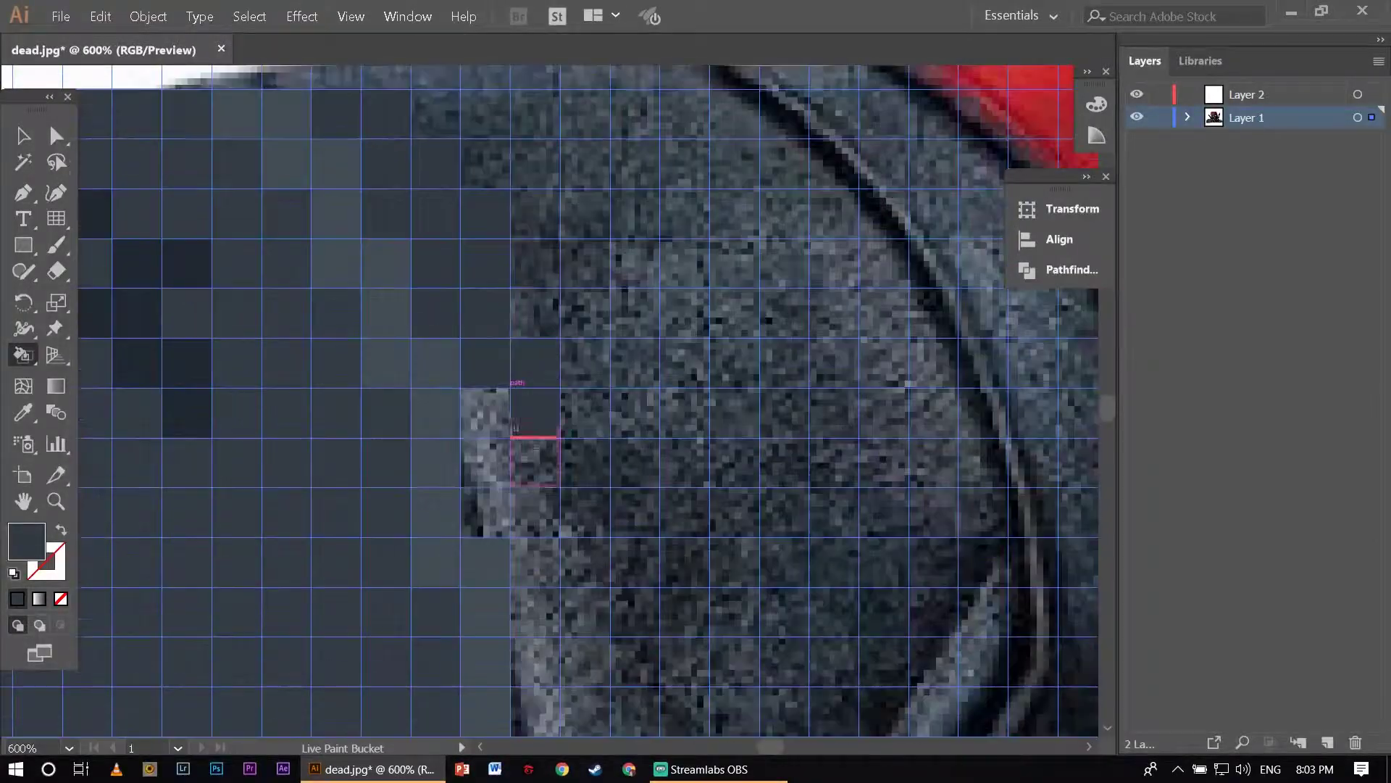
scroll(553, 442, down, 4)
scroll(584, 490, down, 3)
scroll(630, 599, down, 3)
scroll(630, 599, left, 2)
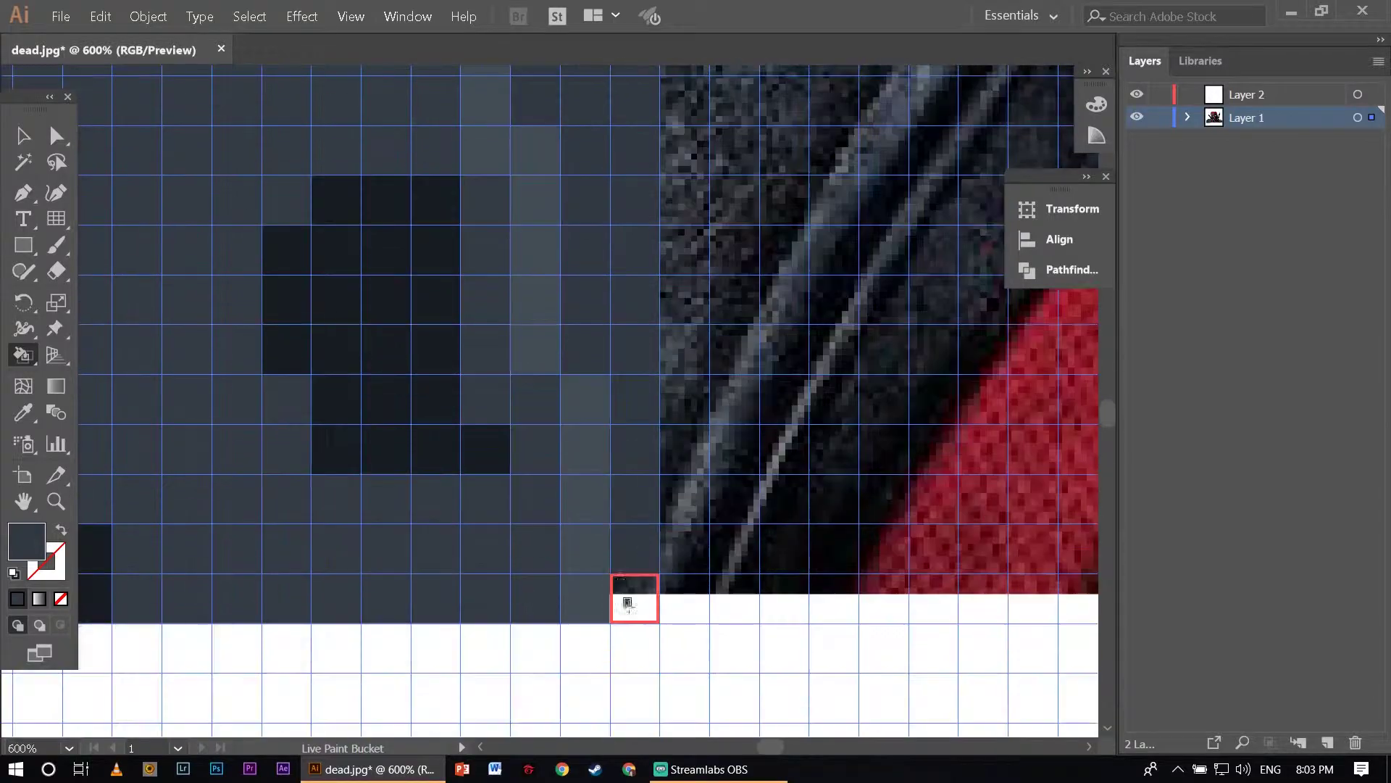
scroll(703, 421, up, 3)
scroll(652, 420, up, 3)
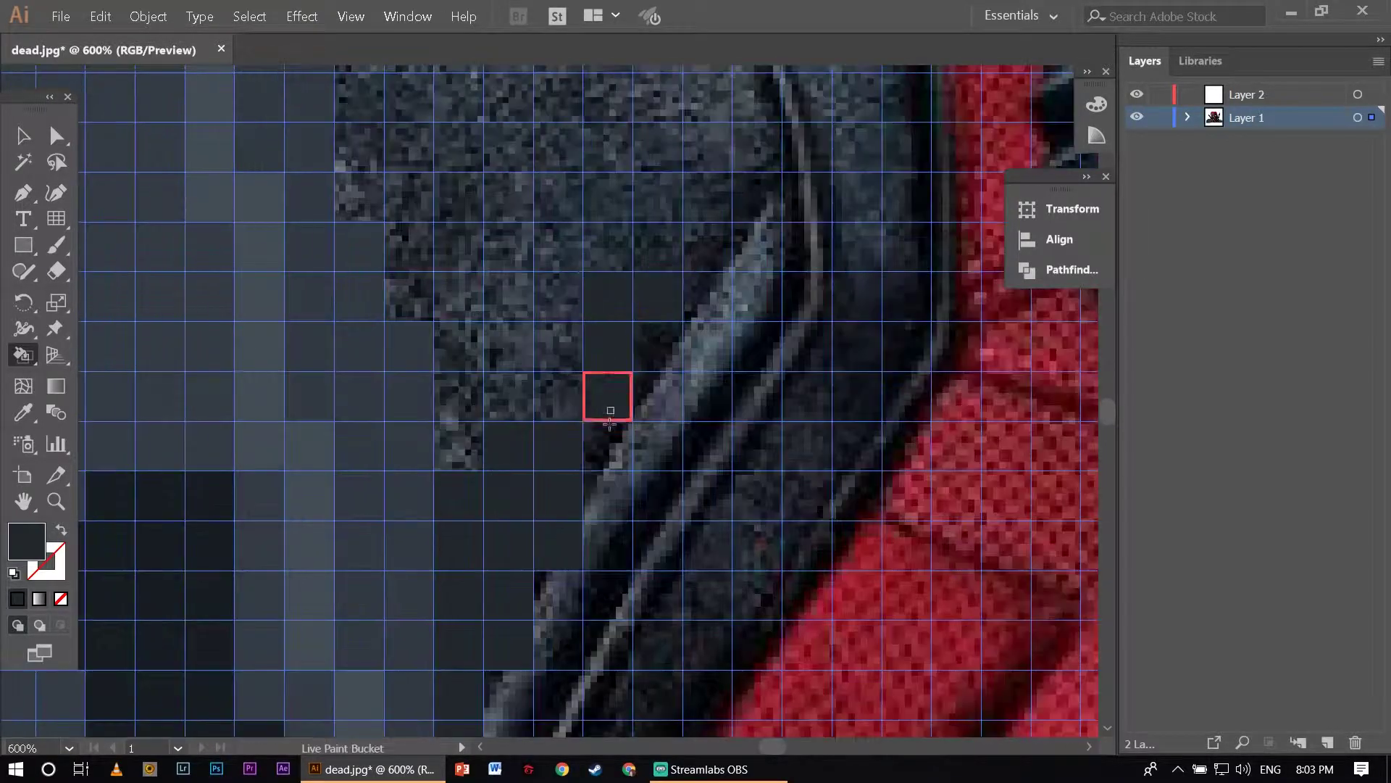
scroll(659, 384, up, 3)
scroll(739, 304, up, 2)
scroll(505, 147, up, 3)
scroll(209, 203, up, 3)
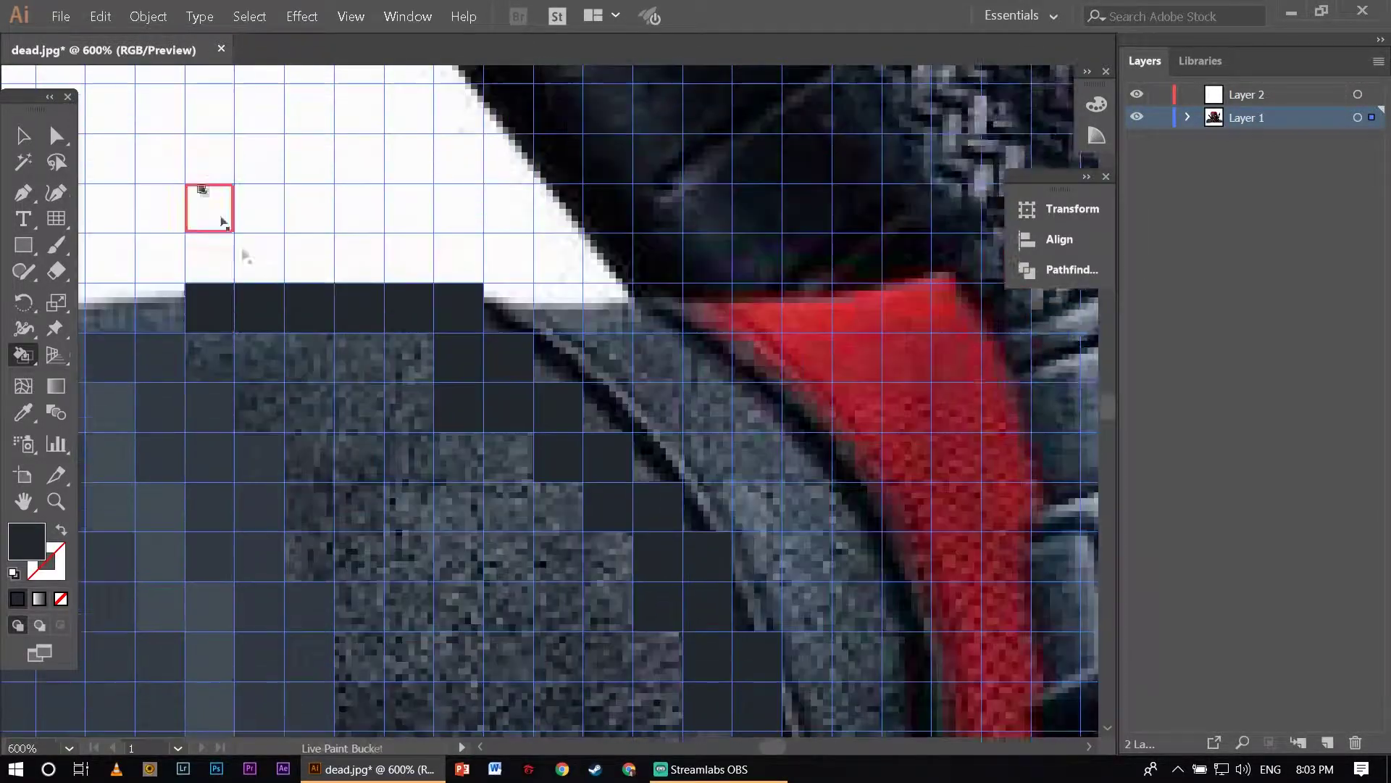
scroll(272, 312, up, 1)
alt+scroll(418, 390, up, 2)
alt+scroll(406, 333, down, 3)
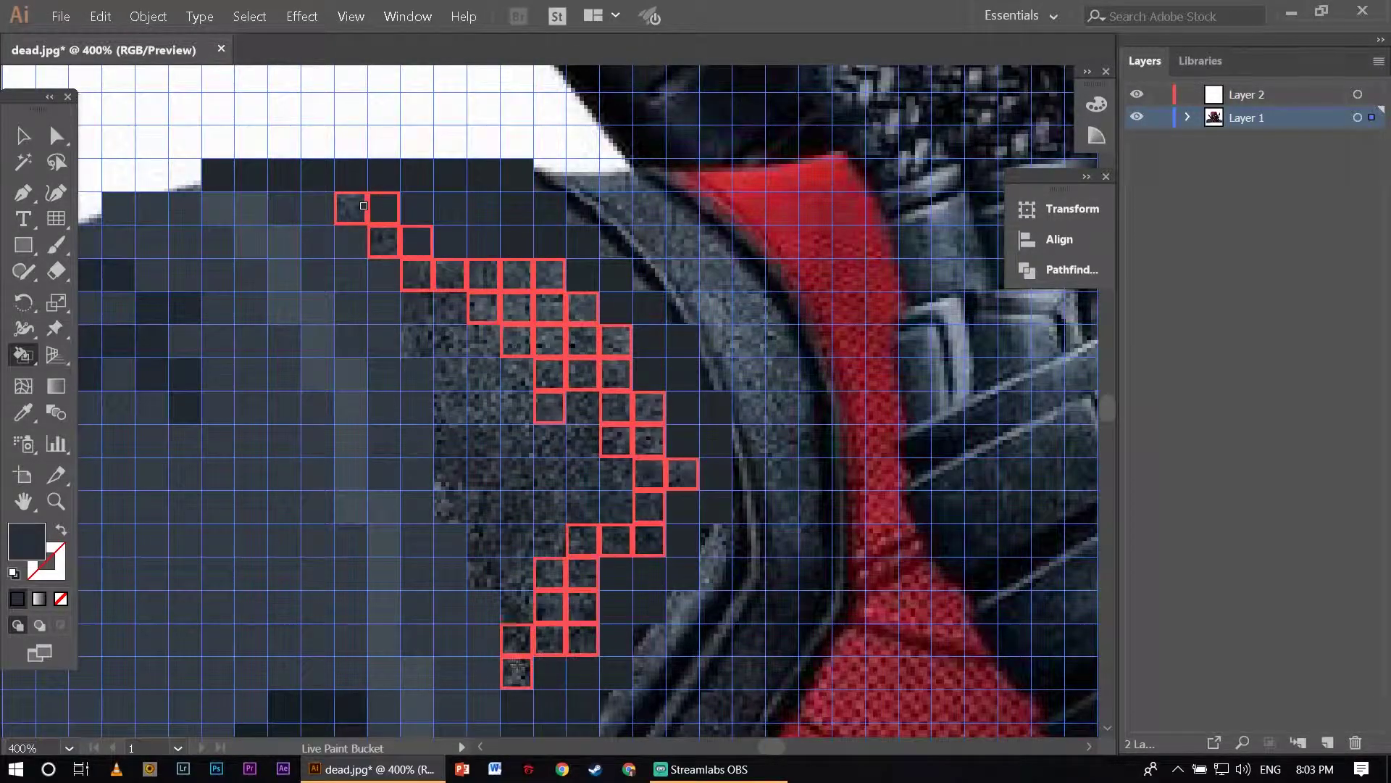
alt+scroll(511, 404, down, 3)
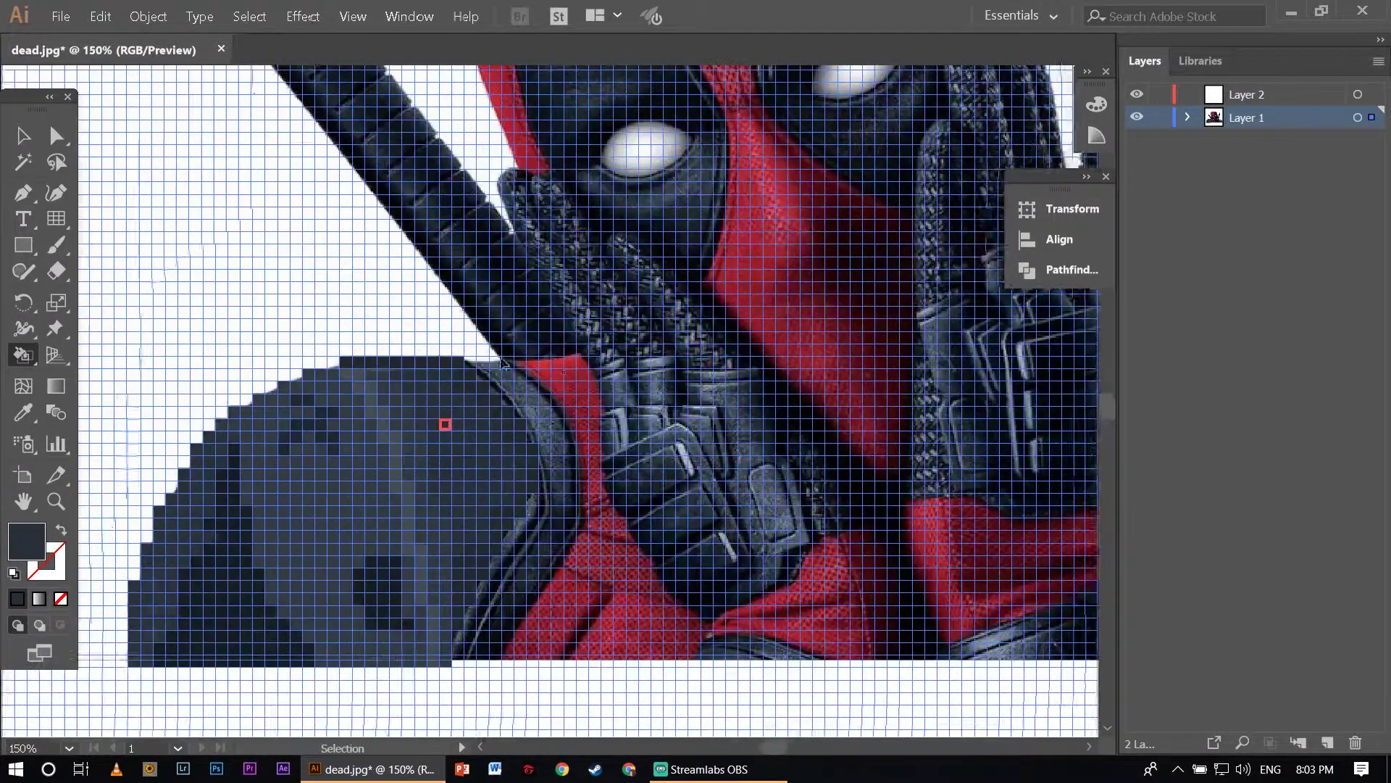
alt+scroll(391, 315, up, 4)
mouse_move(295, 281)
mouse_down()
mouse_move(522, 450)
mouse_move(496, 404)
mouse_up()
Fill more shoulder cells gray, down to the lower shoulder edge.
scroll(496, 404, down, 2)
scroll(578, 496, down, 2)
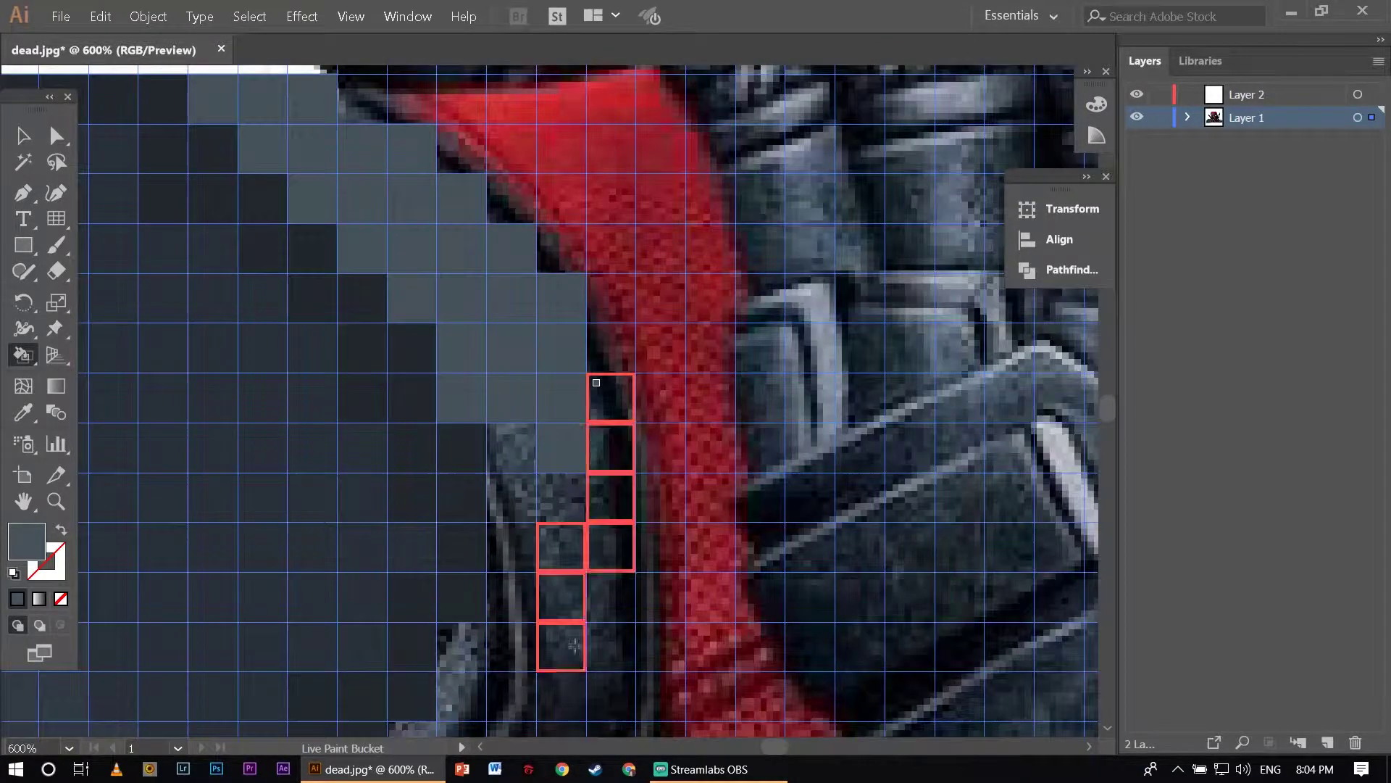
scroll(596, 381, down, 2)
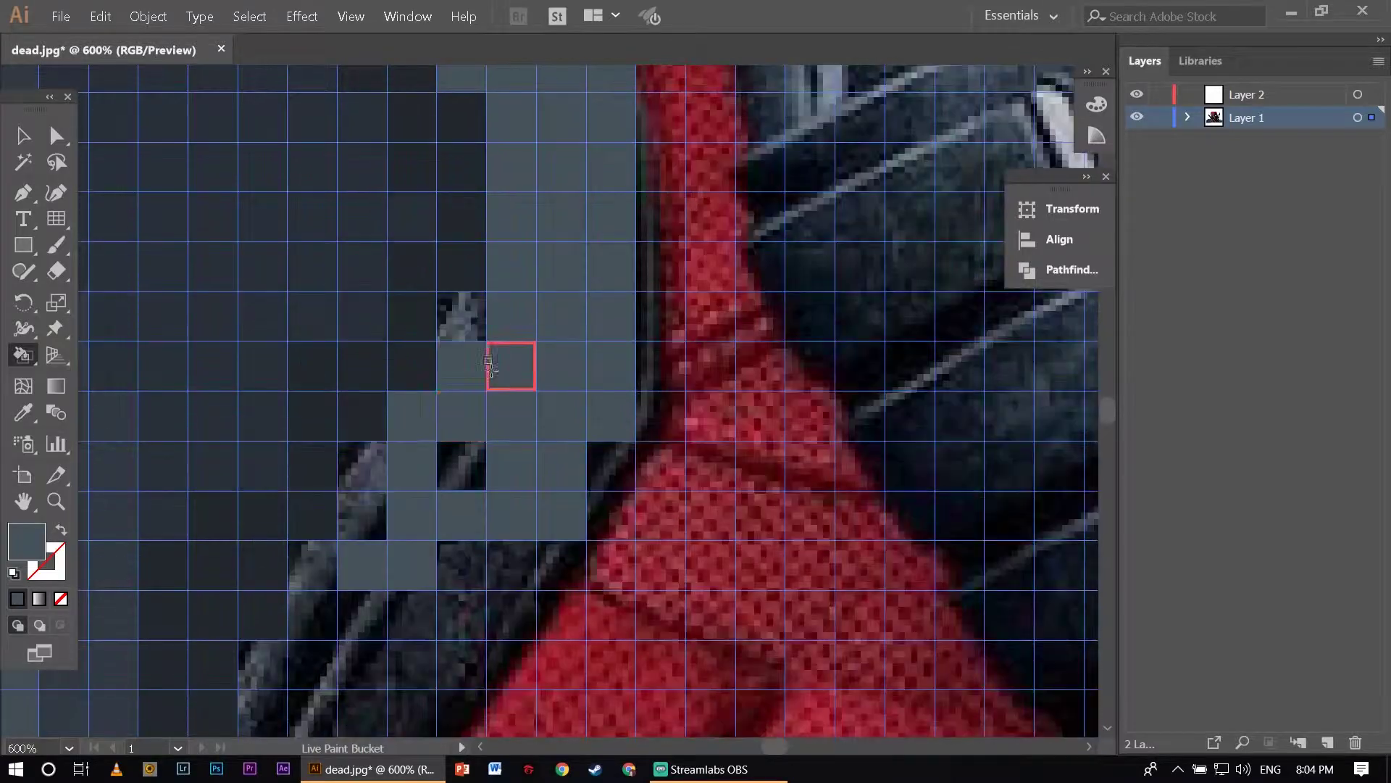
drag(596, 382, 346, 398)
scroll(345, 399, down, 2)
scroll(304, 471, down, 2)
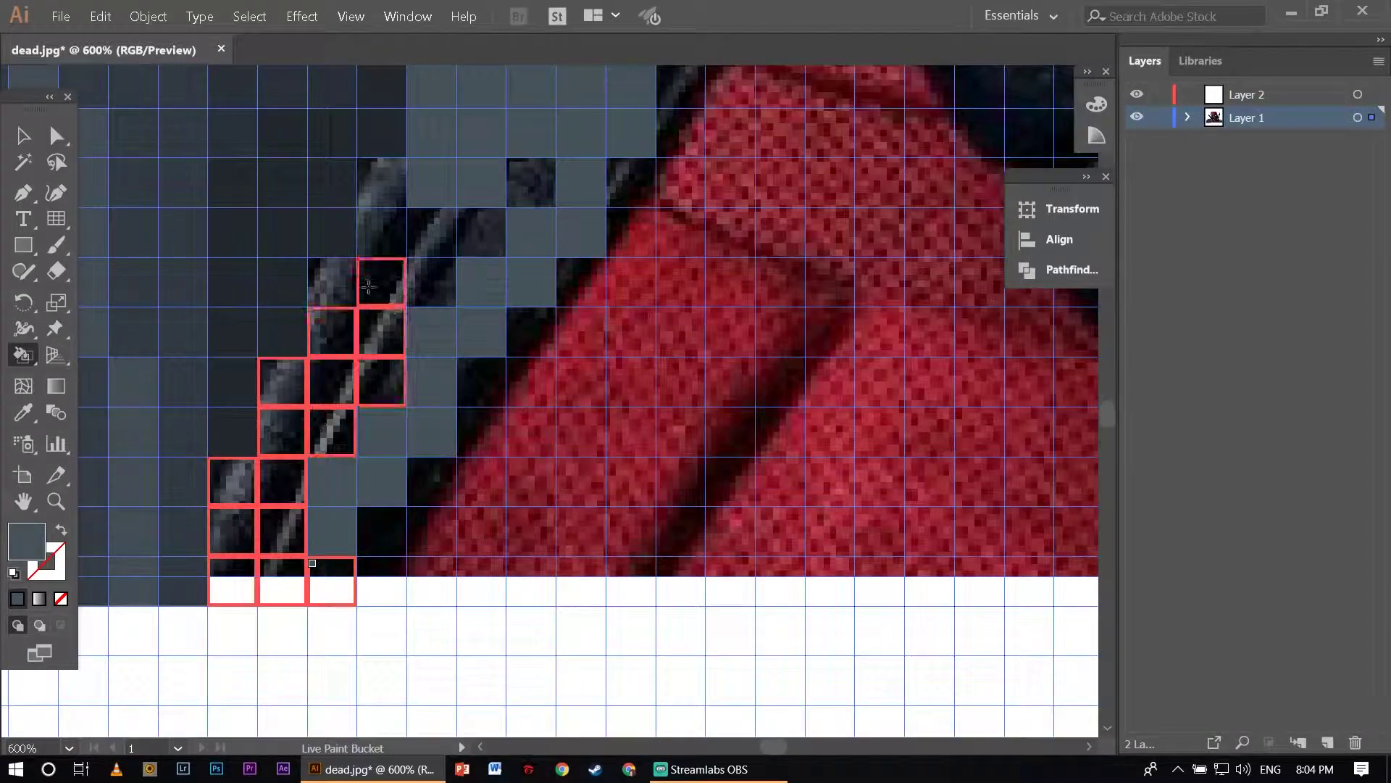
drag(368, 287, 513, 180)
scroll(512, 181, down, 3)
scroll(290, 435, up, 3)
Paint the lower-left suit cells beside the shoulder red.
mouse_move(272, 550)
mouse_down()
mouse_move(235, 631)
mouse_move(414, 381)
mouse_up()
scroll(512, 281, up, 5)
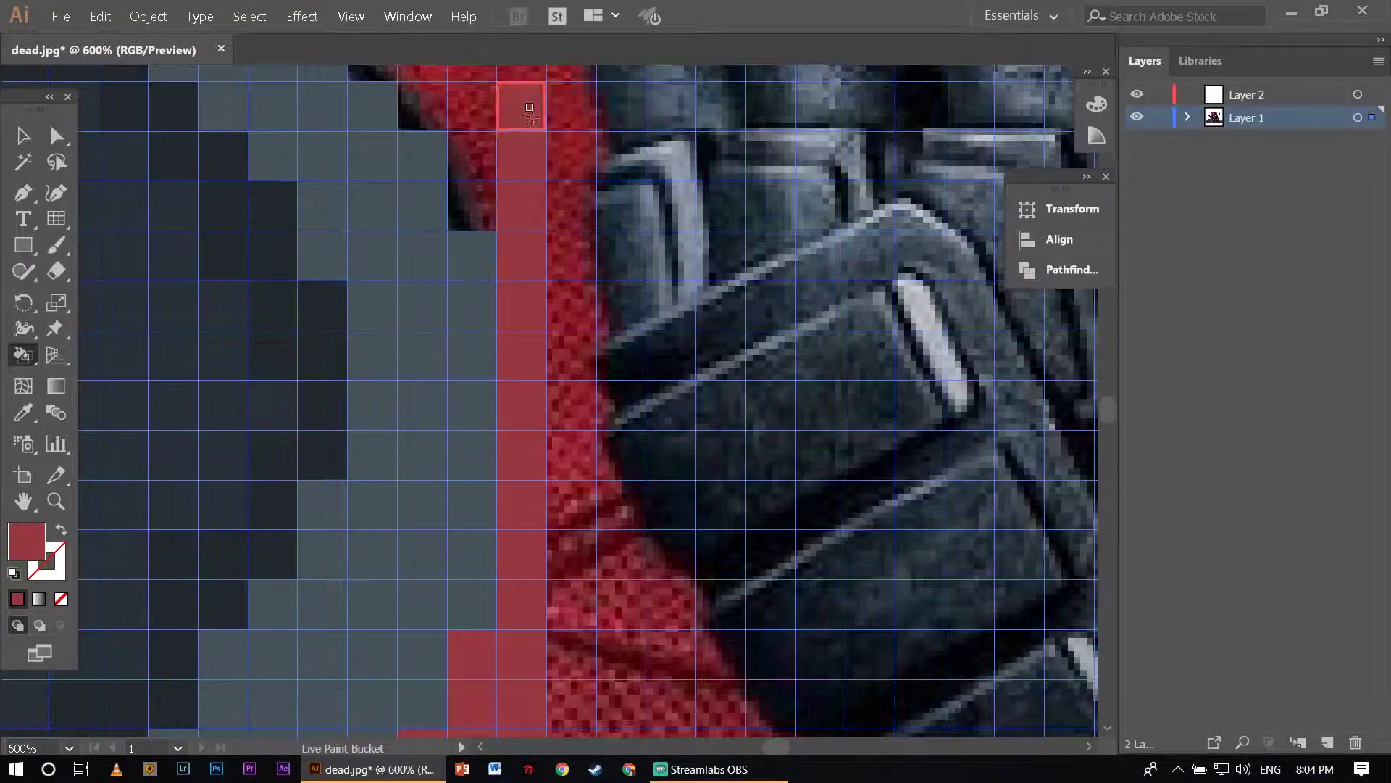
drag(513, 281, 480, 248)
drag(236, 205, 465, 232)
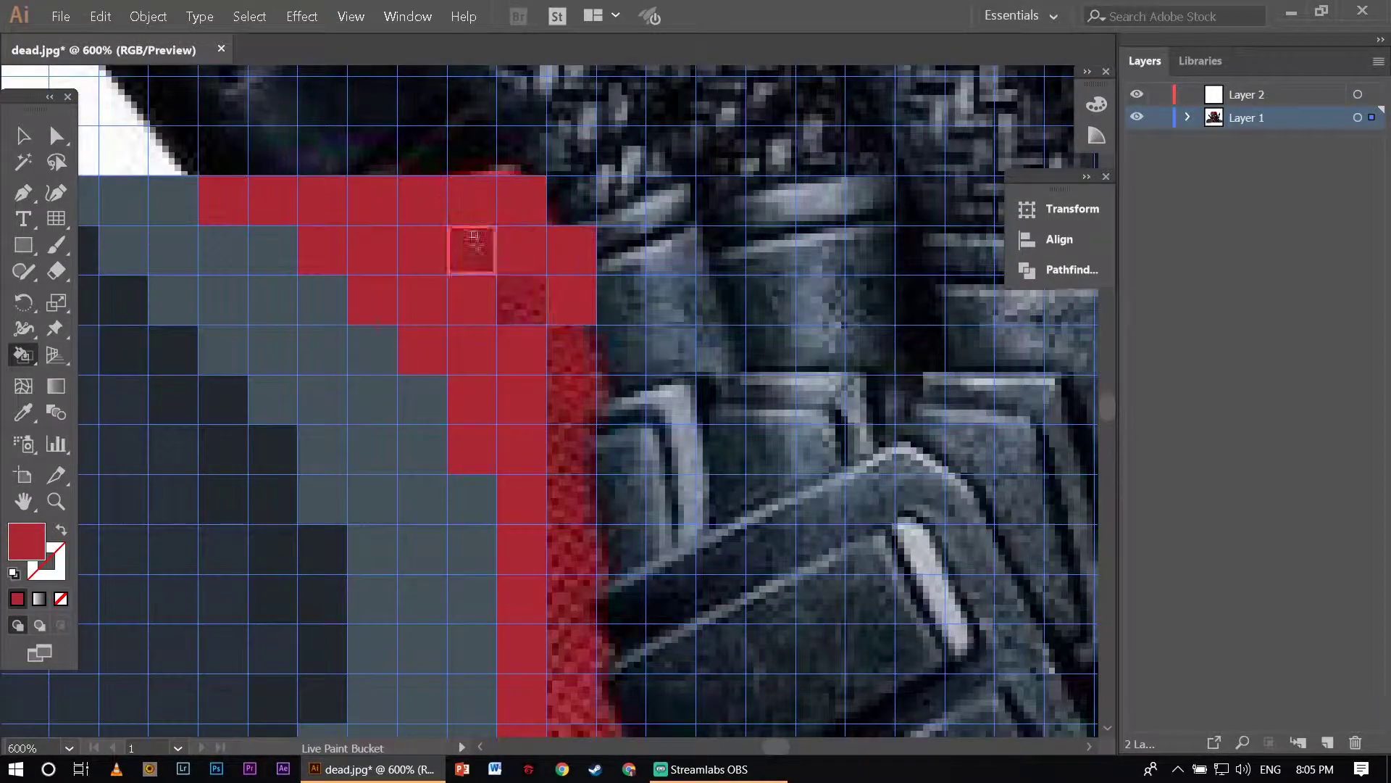
scroll(568, 472, down, 3)
scroll(568, 497, down, 3)
Fill the remaining outlined suit cells red down to the bottom edge, then zoom out.
mouse_move(568, 497)
mouse_down()
mouse_move(642, 478)
mouse_move(720, 589)
mouse_up()
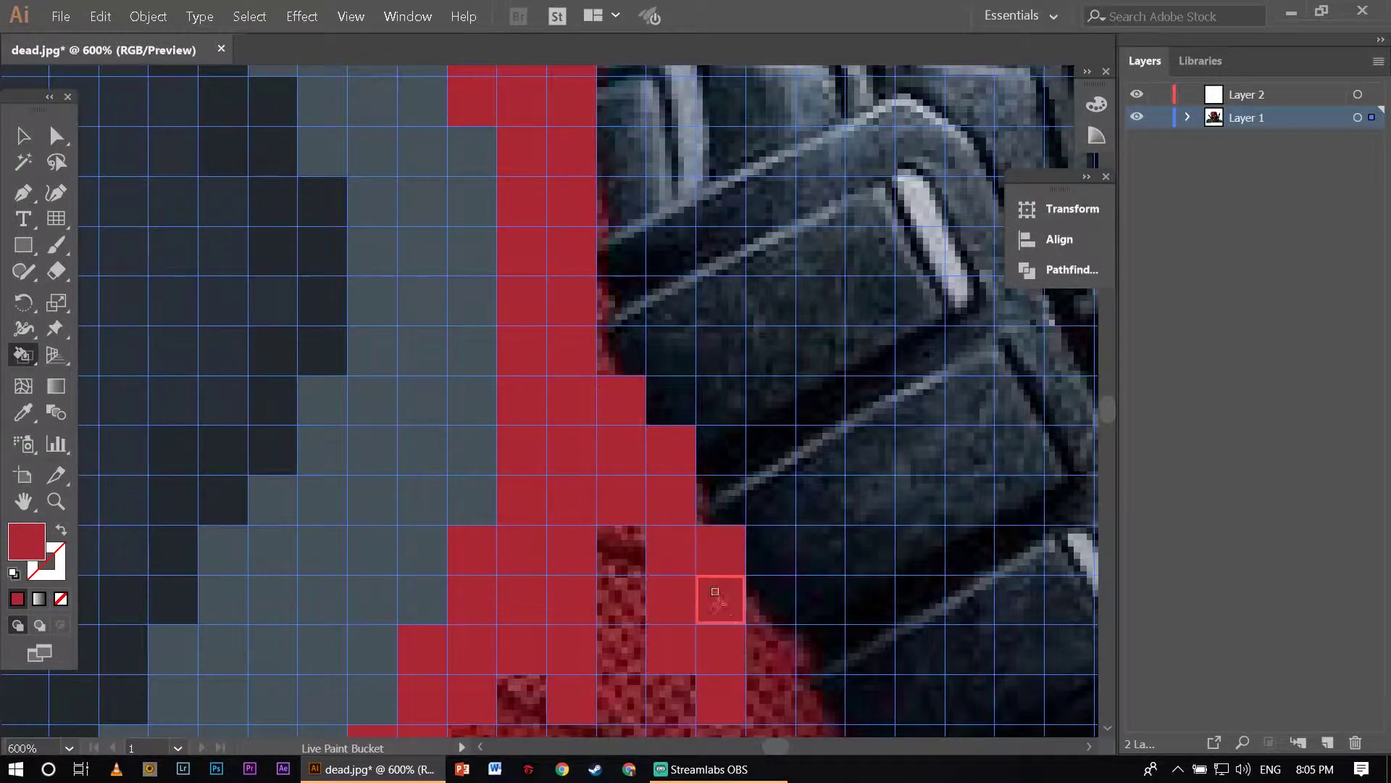
scroll(720, 589, down, 3)
scroll(720, 590, down, 3)
drag(752, 355, 902, 497)
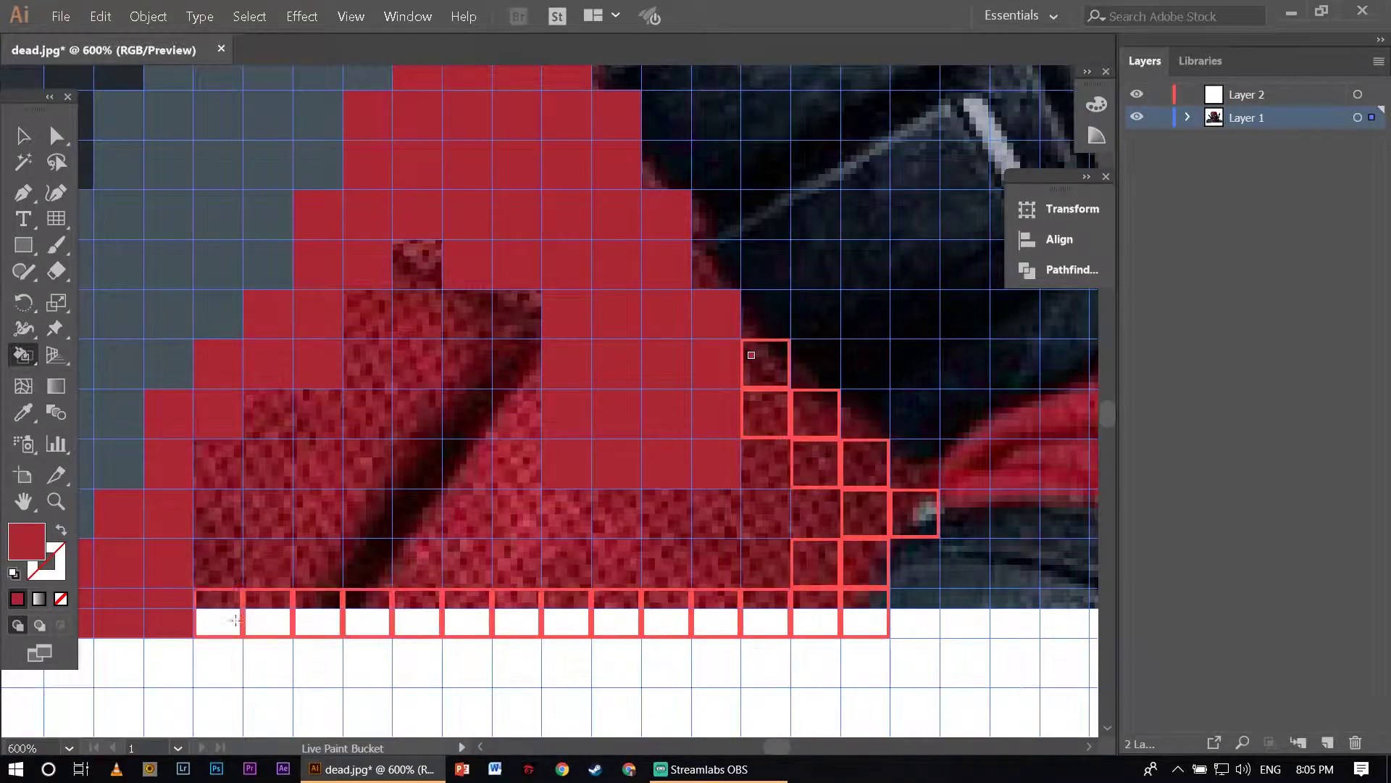
drag(751, 355, 565, 397)
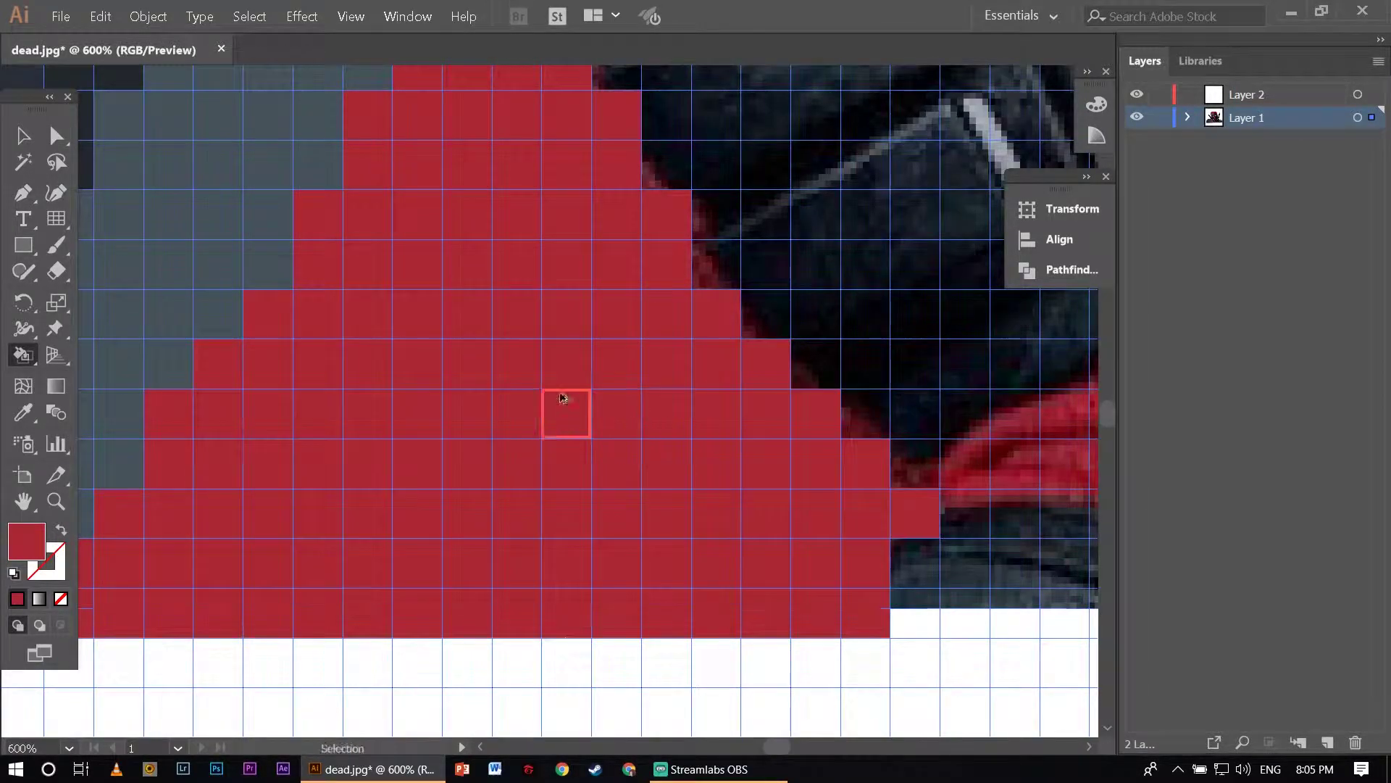
scroll(516, 454, down, 5)
scroll(395, 440, down, 4)
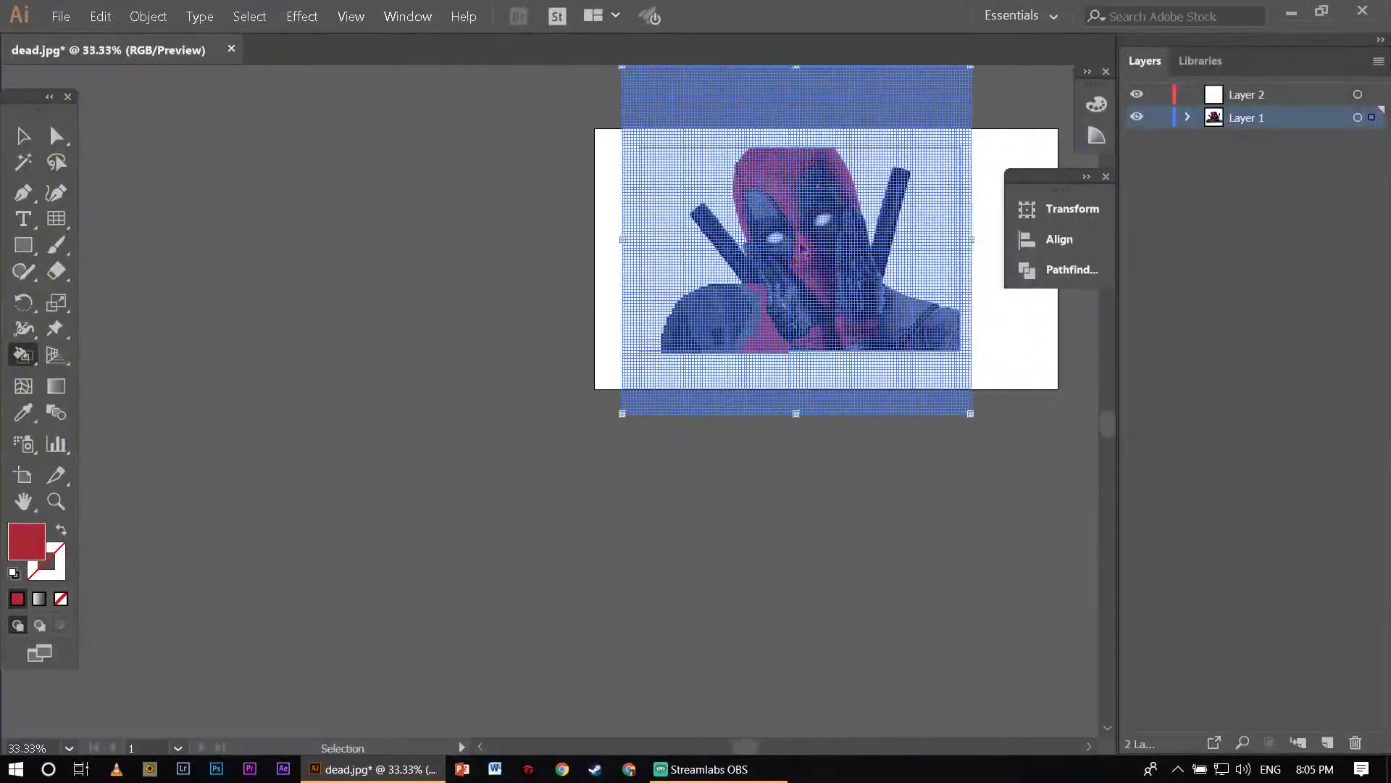
scroll(395, 440, up, 3)
scroll(395, 440, up, 1)
scroll(395, 440, up, 3)
Sample a dark grey, then a darker navy, as the Live Paint colour near the sword.
scroll(395, 440, up, 2)
alt+click(419, 507)
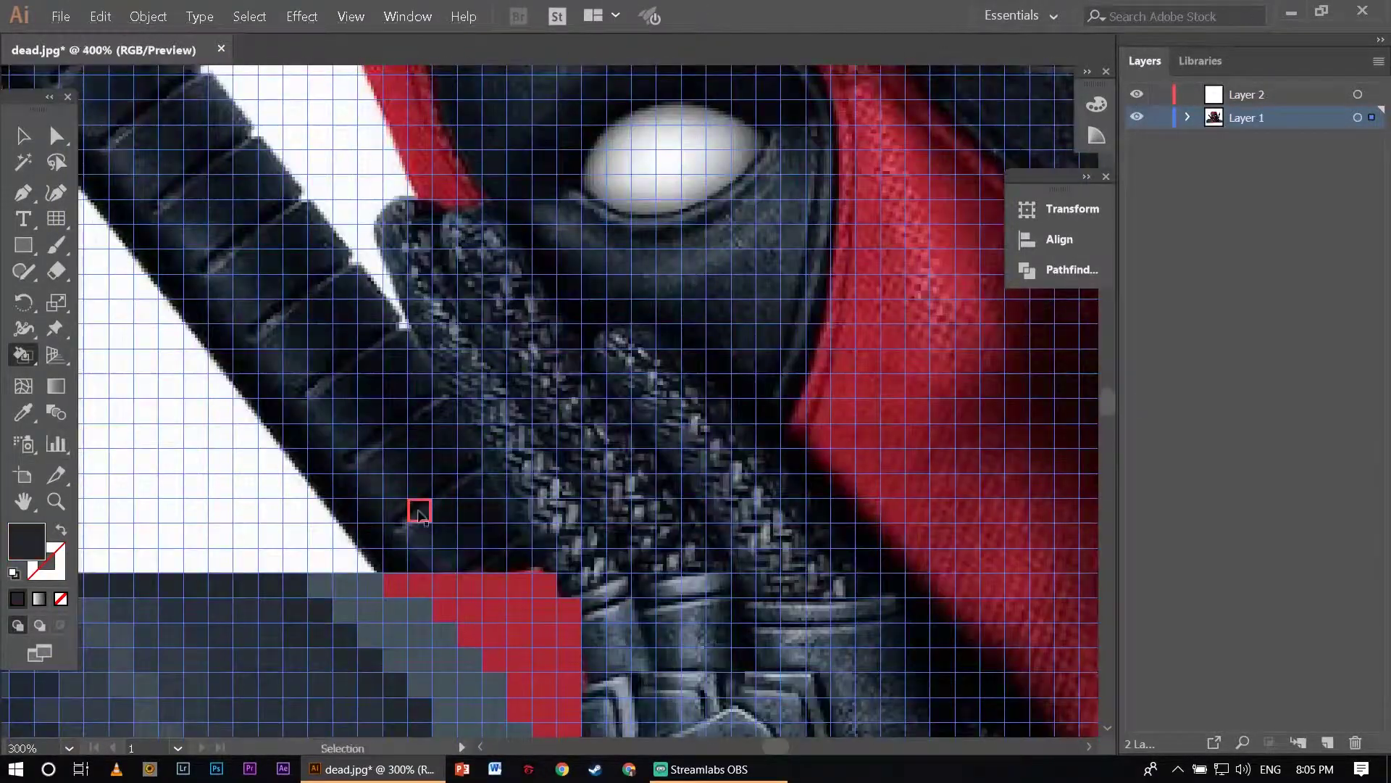
scroll(558, 381, up, 1)
scroll(357, 434, up, 1)
scroll(404, 312, up, 5)
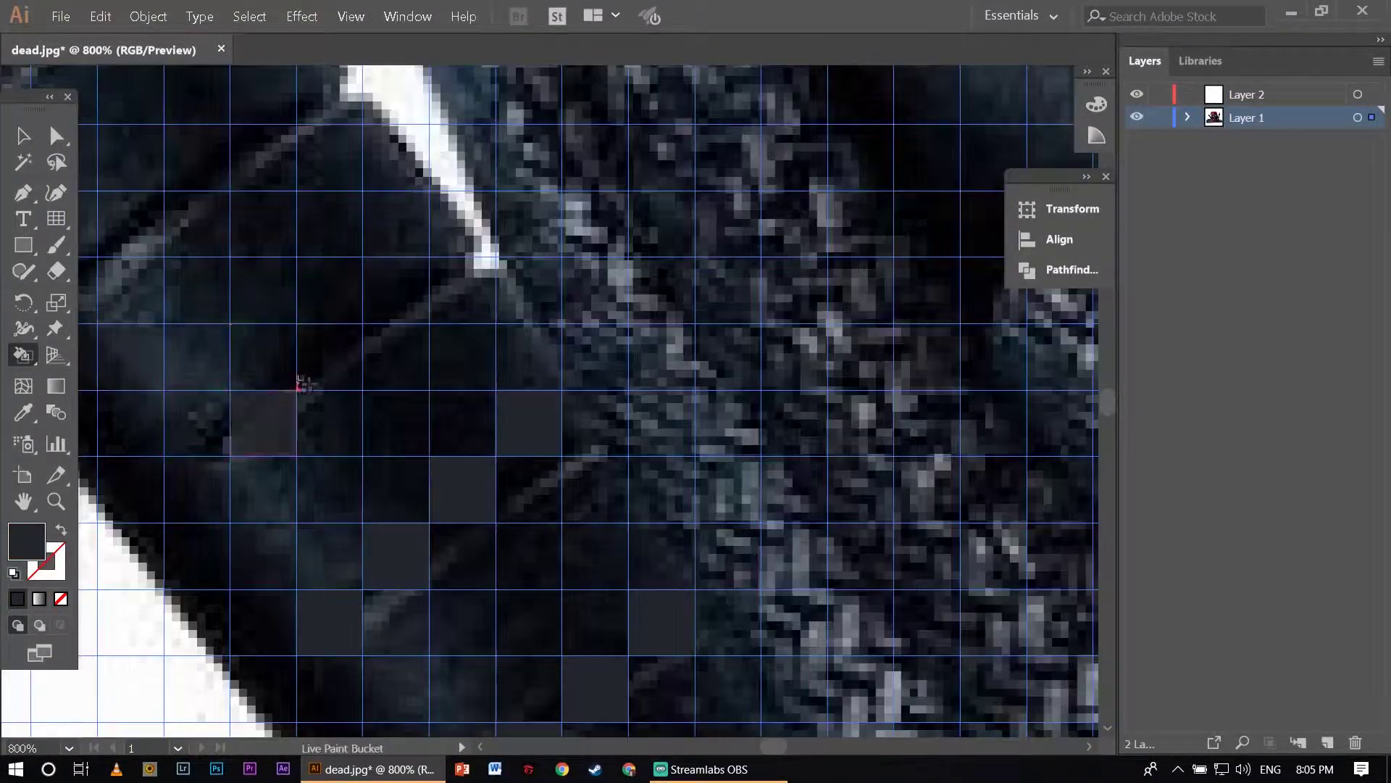
scroll(290, 348, left, 5)
scroll(350, 597, up, 5)
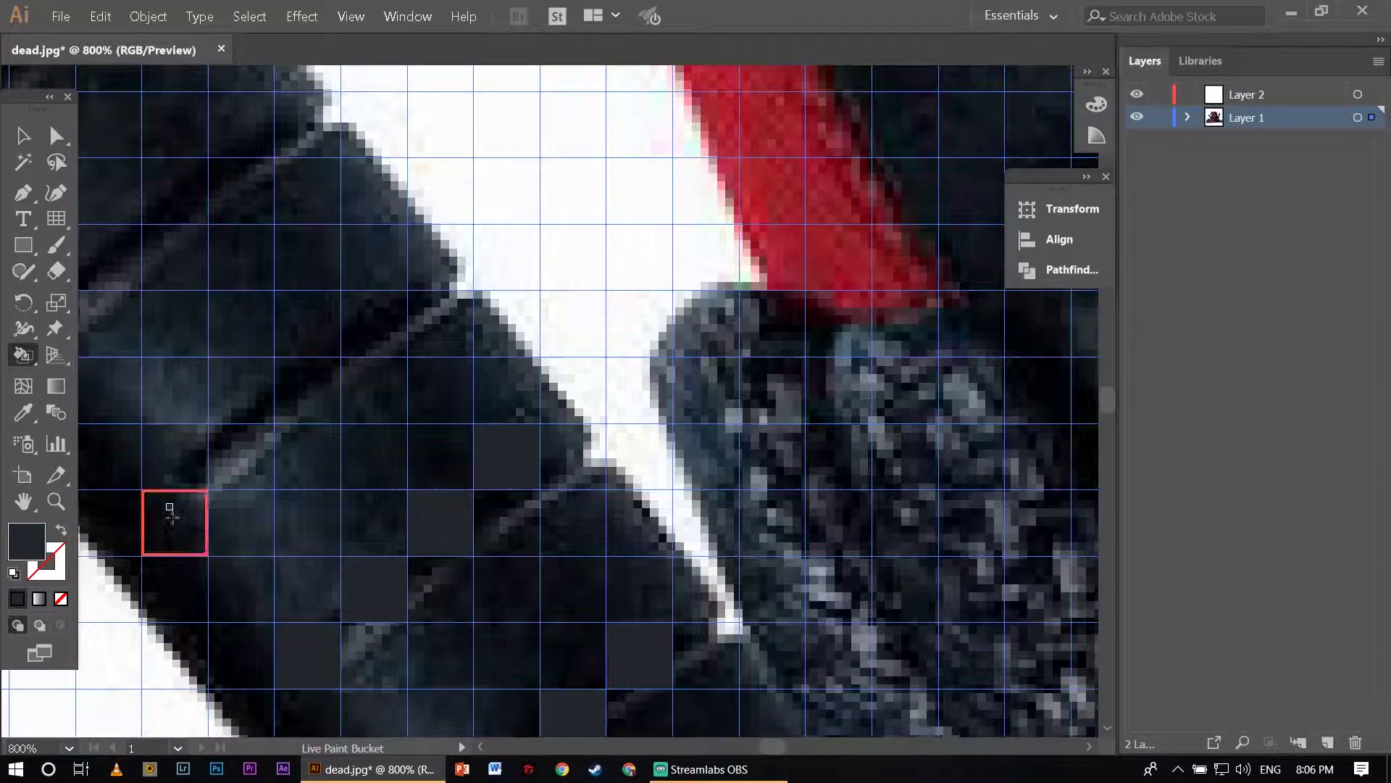
scroll(363, 319, left, 3)
scroll(293, 312, up, 2)
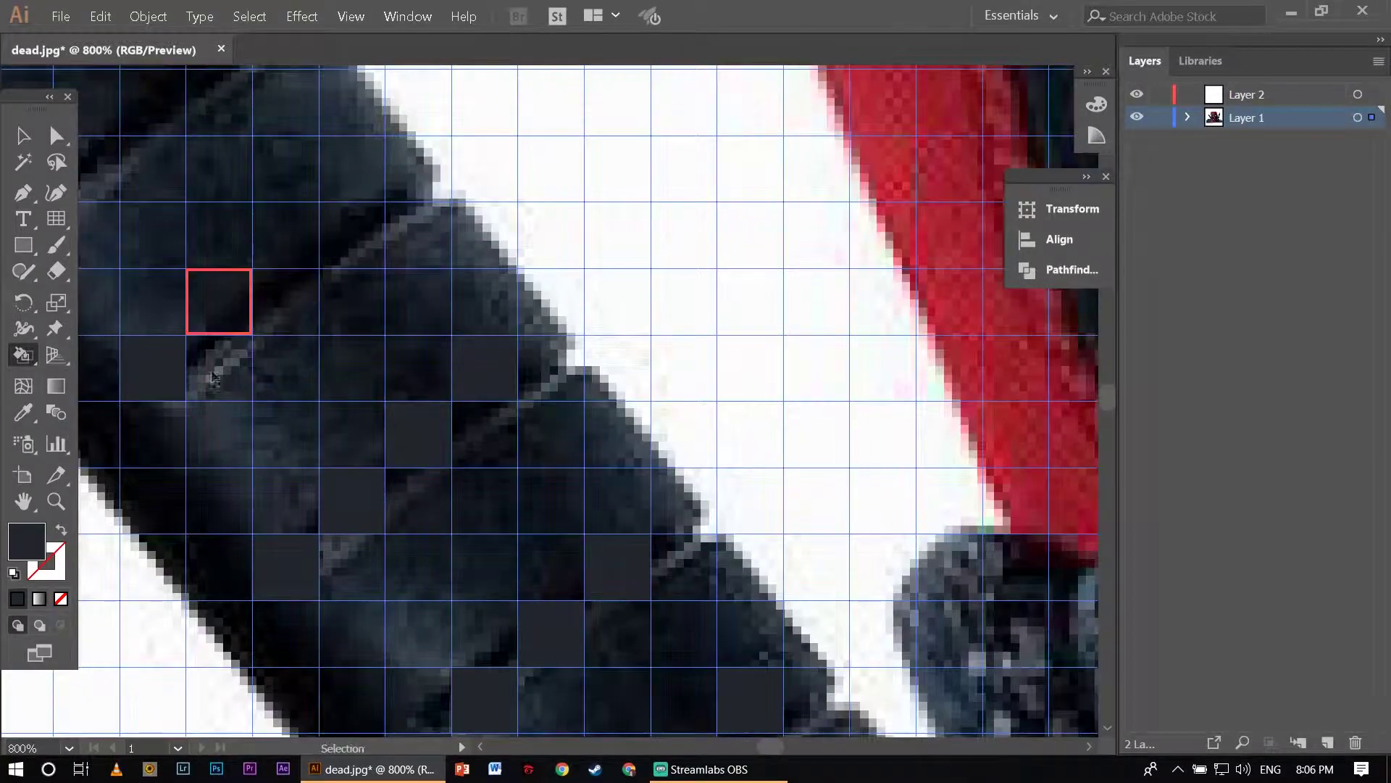
scroll(213, 373, up, 10)
scroll(311, 246, left, 7)
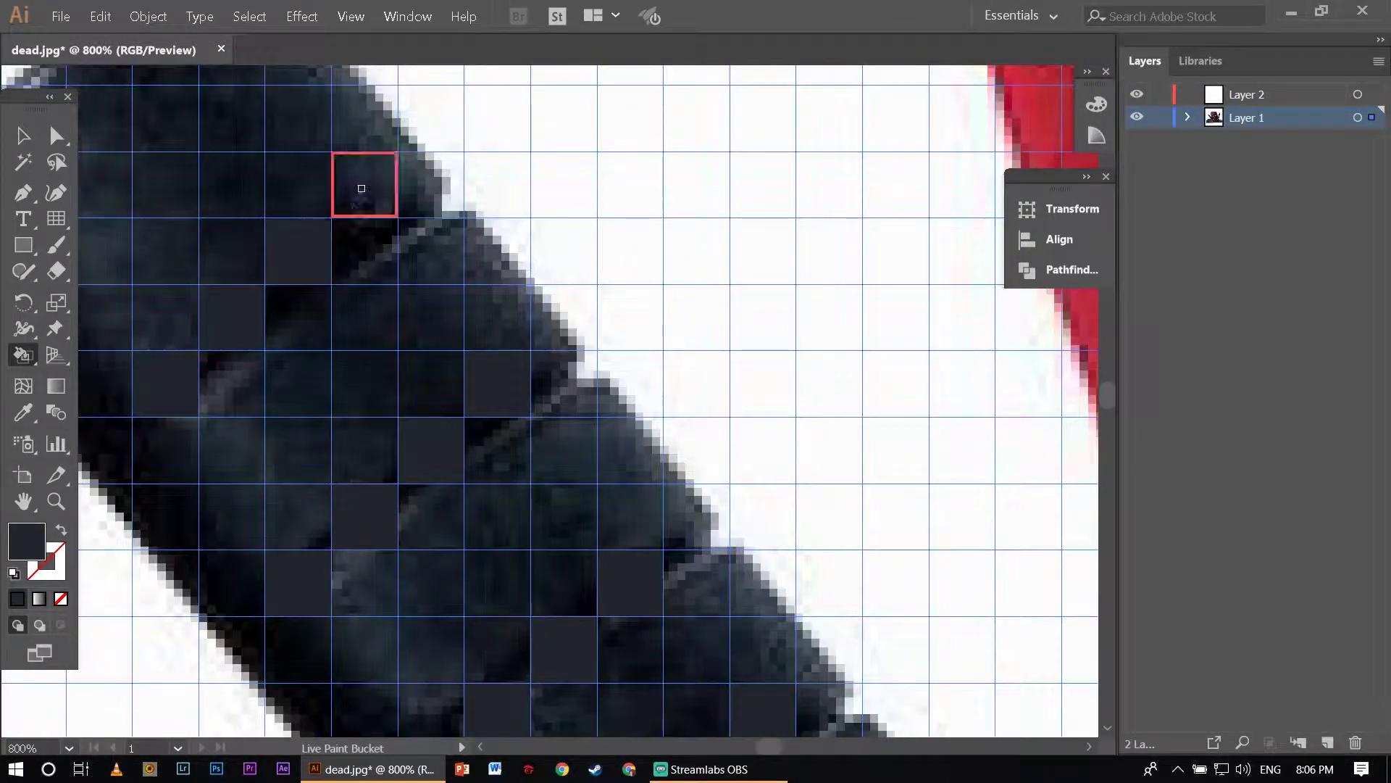
scroll(792, 450, down, 10)
click(792, 450)
Paint the sword's diagonal edge cells black, then undo that staircase.
scroll(857, 453, left, 2)
scroll(725, 500, down, 4)
scroll(376, 336, up, 4)
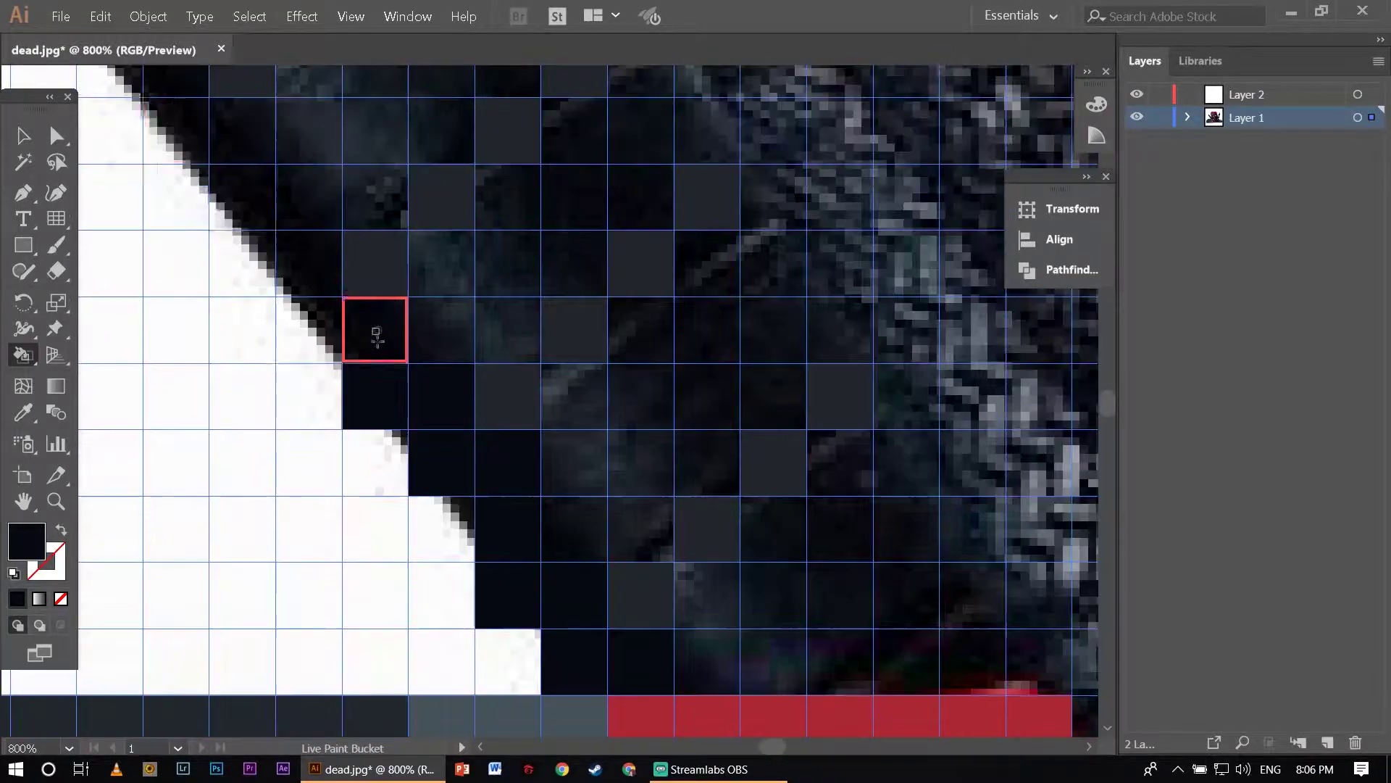
scroll(376, 335, down, 3)
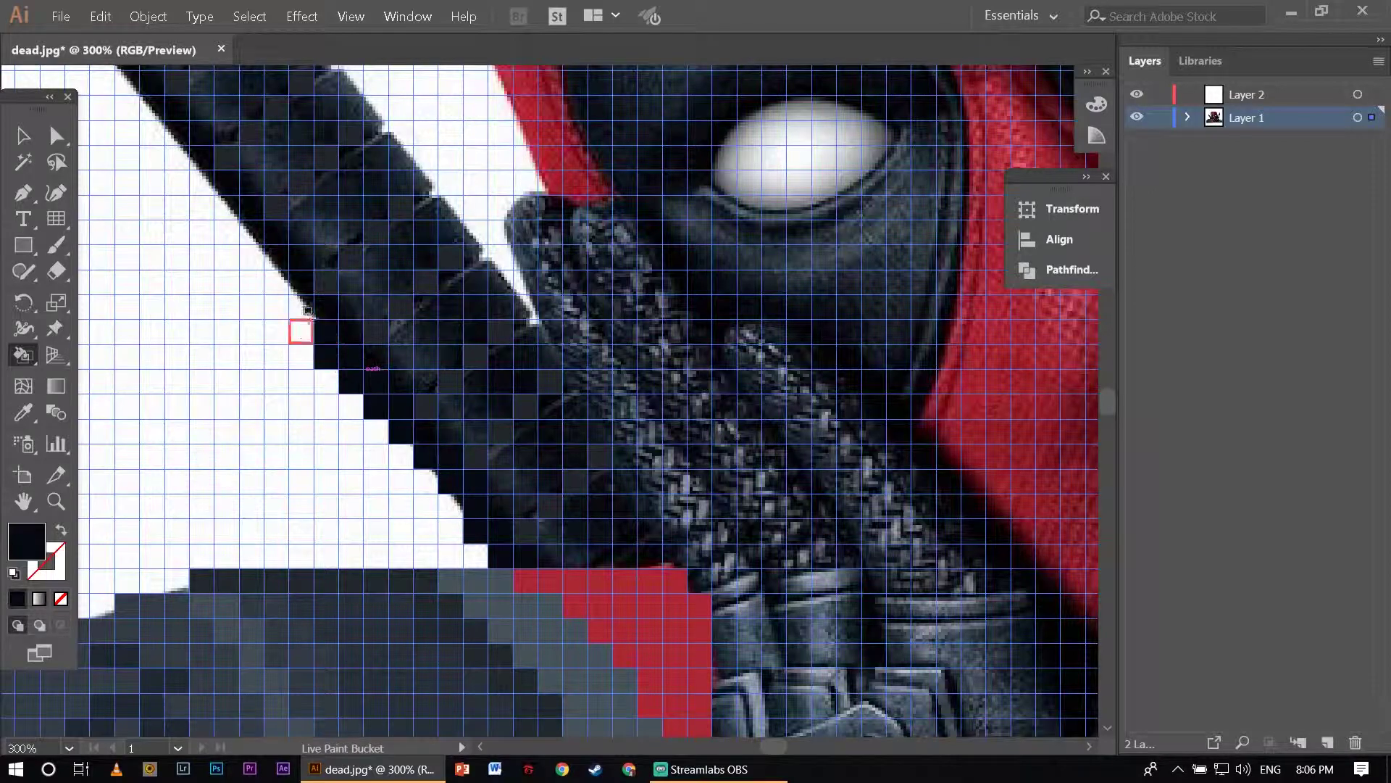
scroll(289, 323, up, 2)
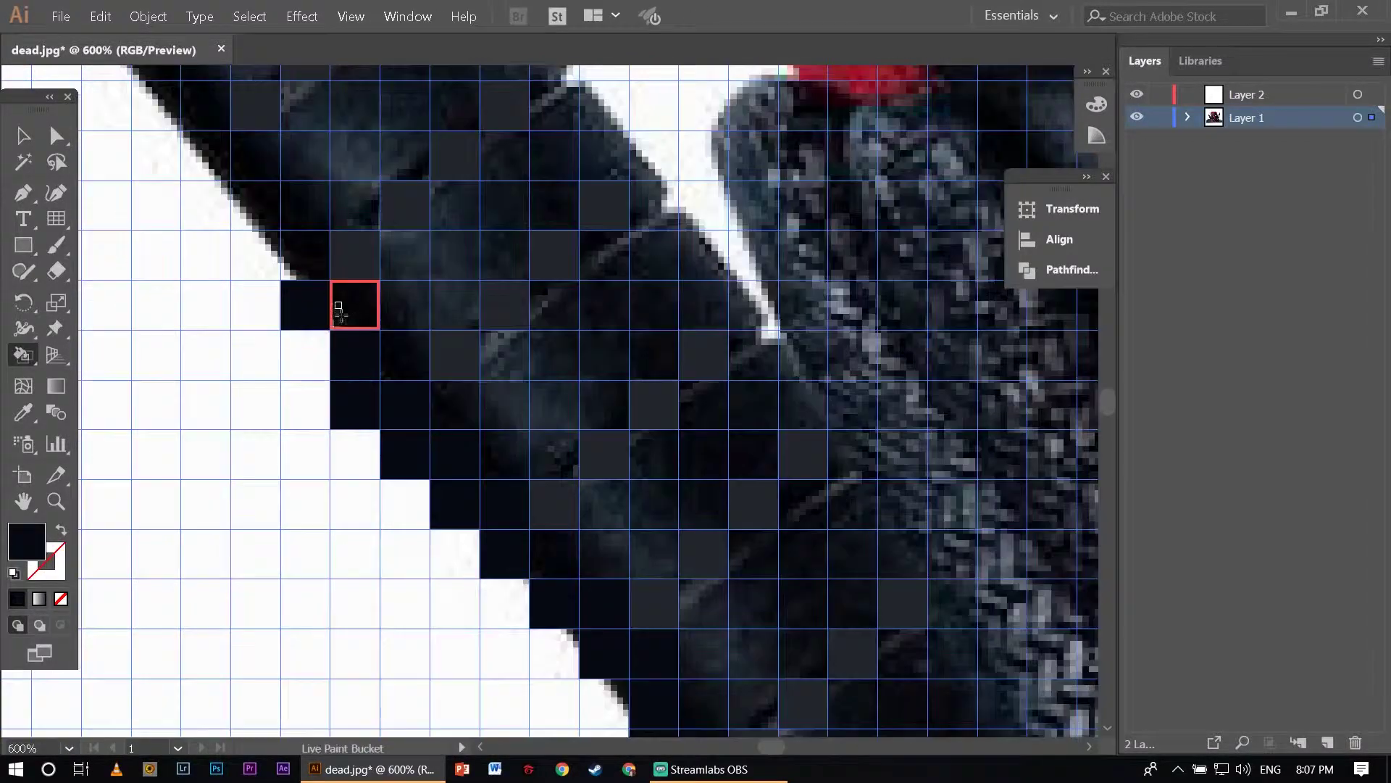
scroll(276, 290, up, 3)
scroll(290, 355, up, 3)
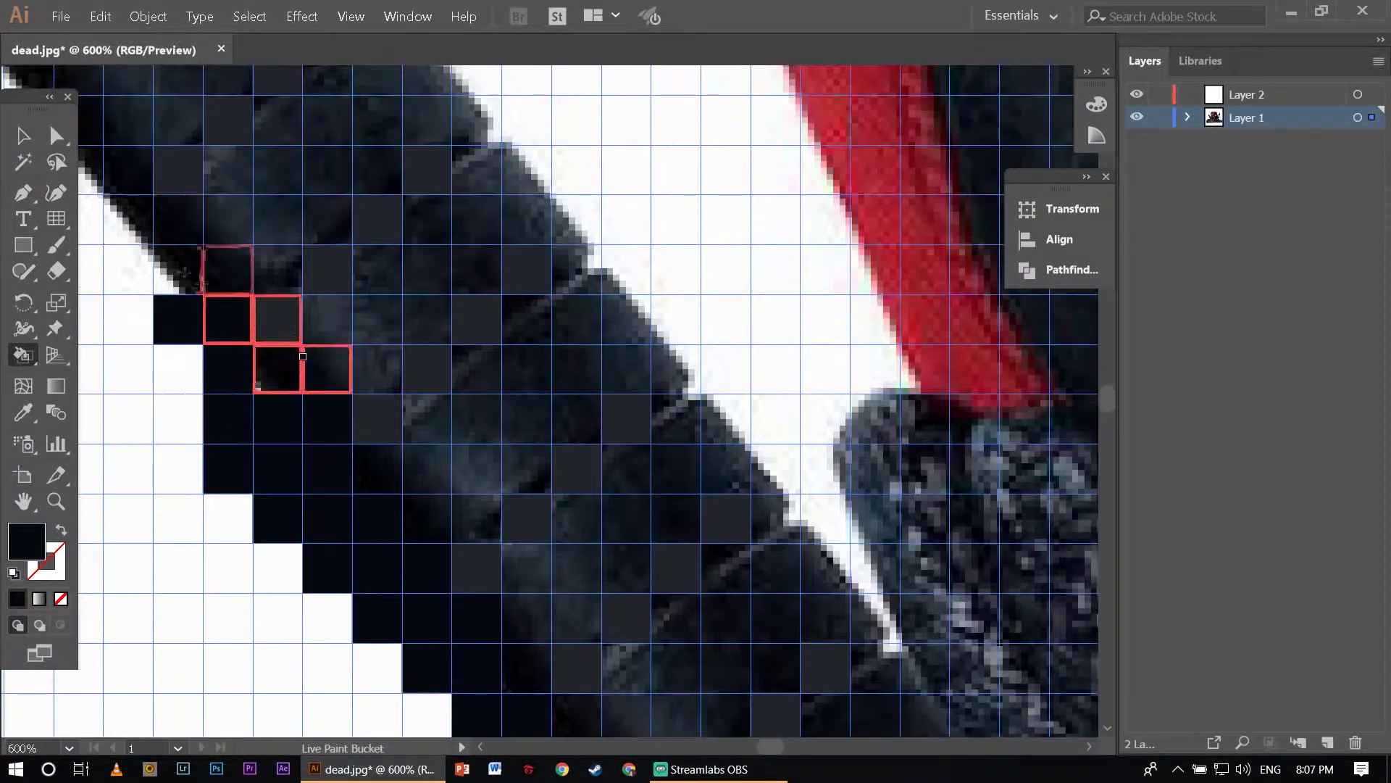
scroll(275, 333, down, 2)
scroll(305, 377, up, 3)
scroll(323, 418, down, 2)
scroll(526, 605, right, 3)
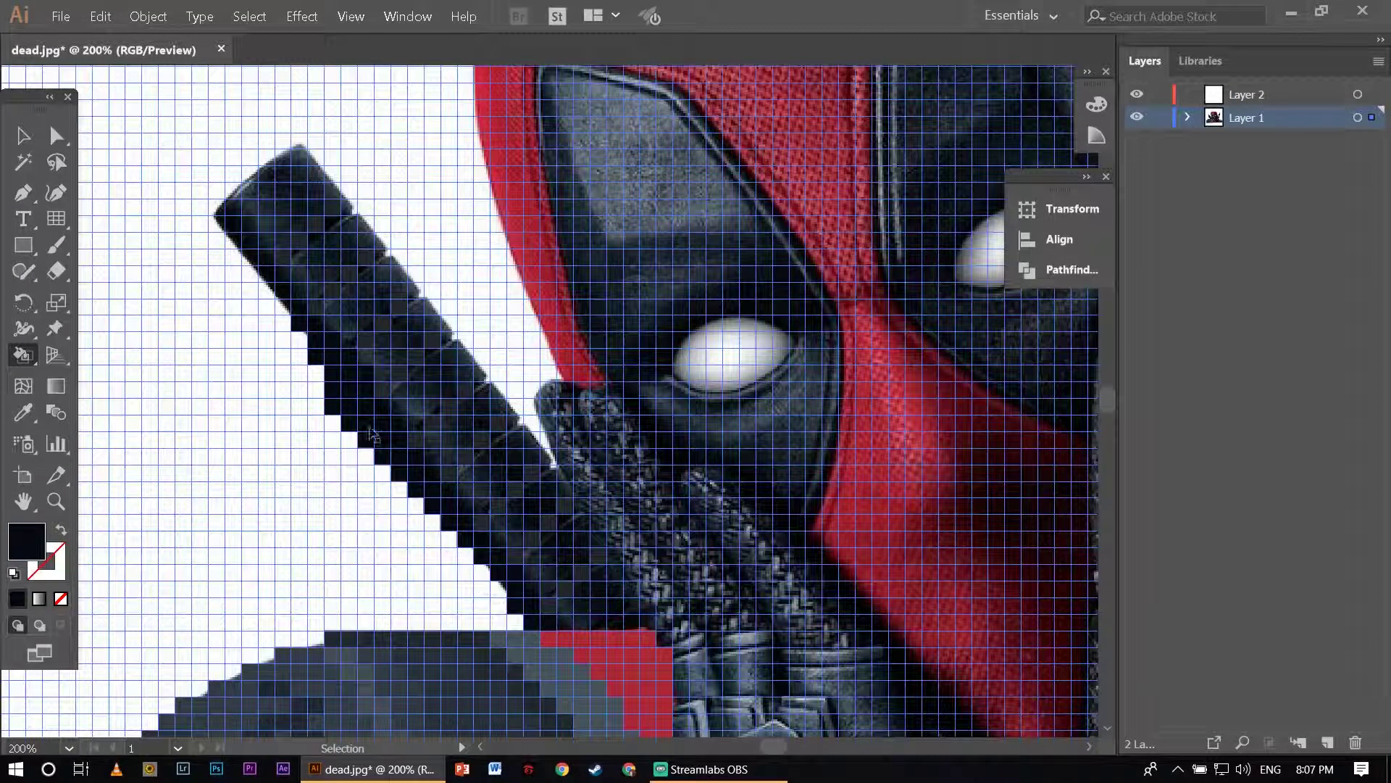
scroll(373, 435, up, 3)
drag(468, 392, 362, 290)
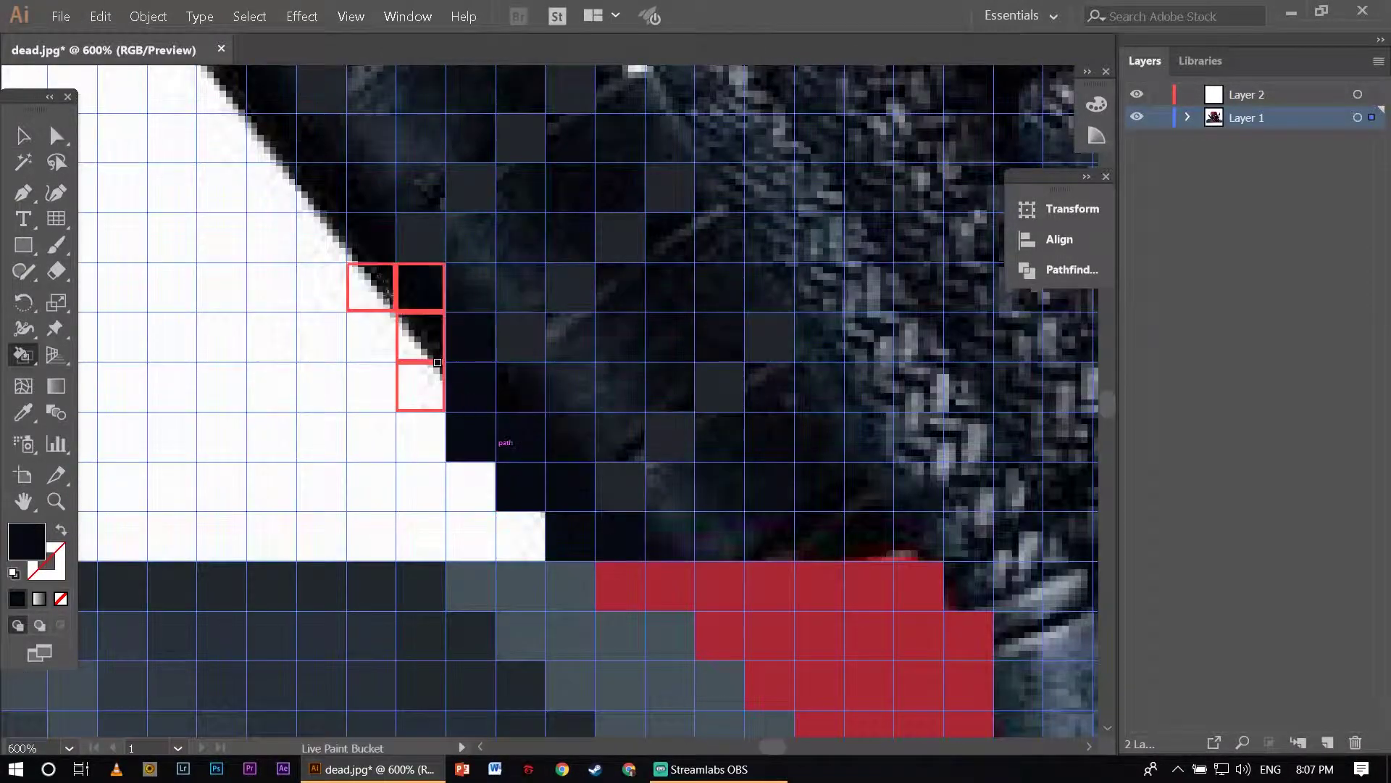
scroll(310, 300, up, 2)
key(ctrl+z)
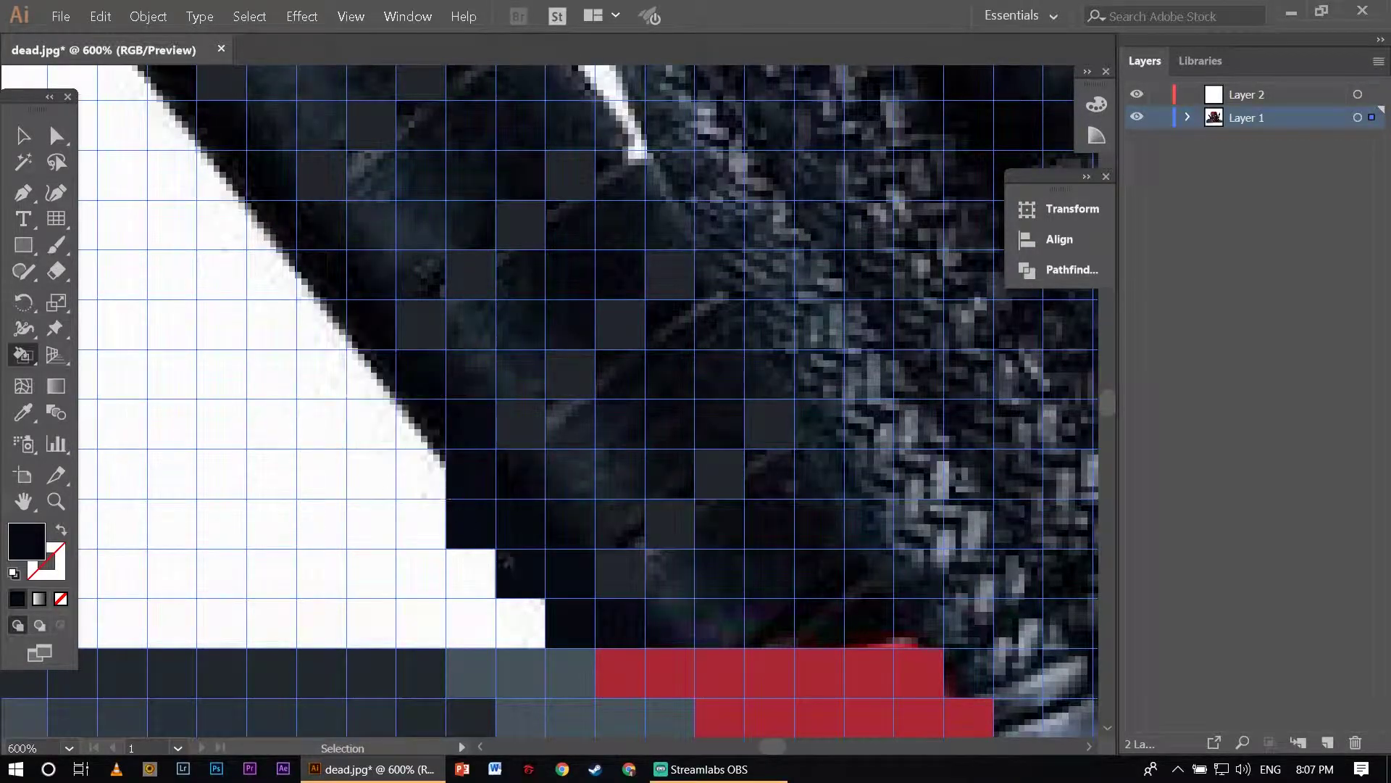
Fill the sword's stepped edge cells black one at a time, including the white edge cell.
click(384, 359)
scroll(232, 196, up, 5)
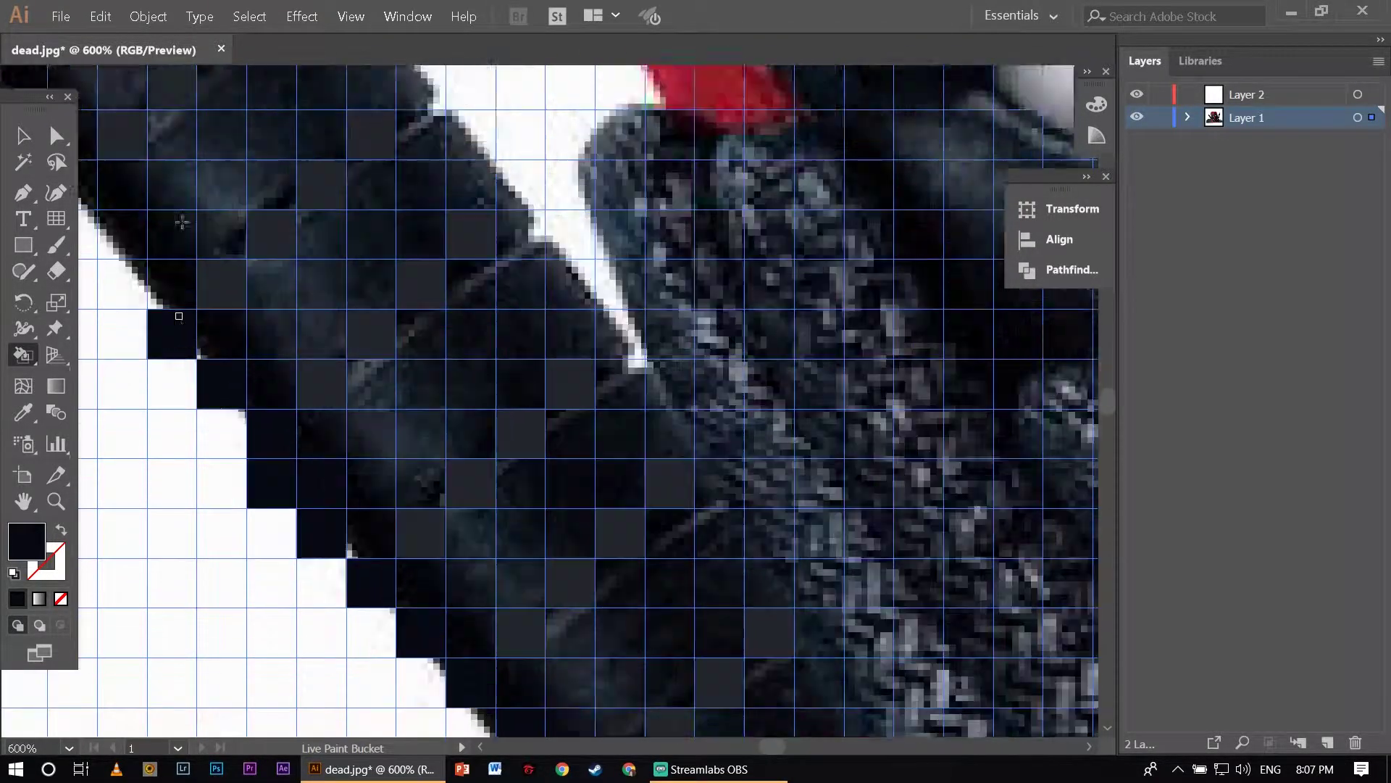
scroll(174, 254, up, 3)
scroll(217, 333, up, 3)
click(221, 342)
scroll(167, 246, up, 3)
scroll(138, 317, left, 3)
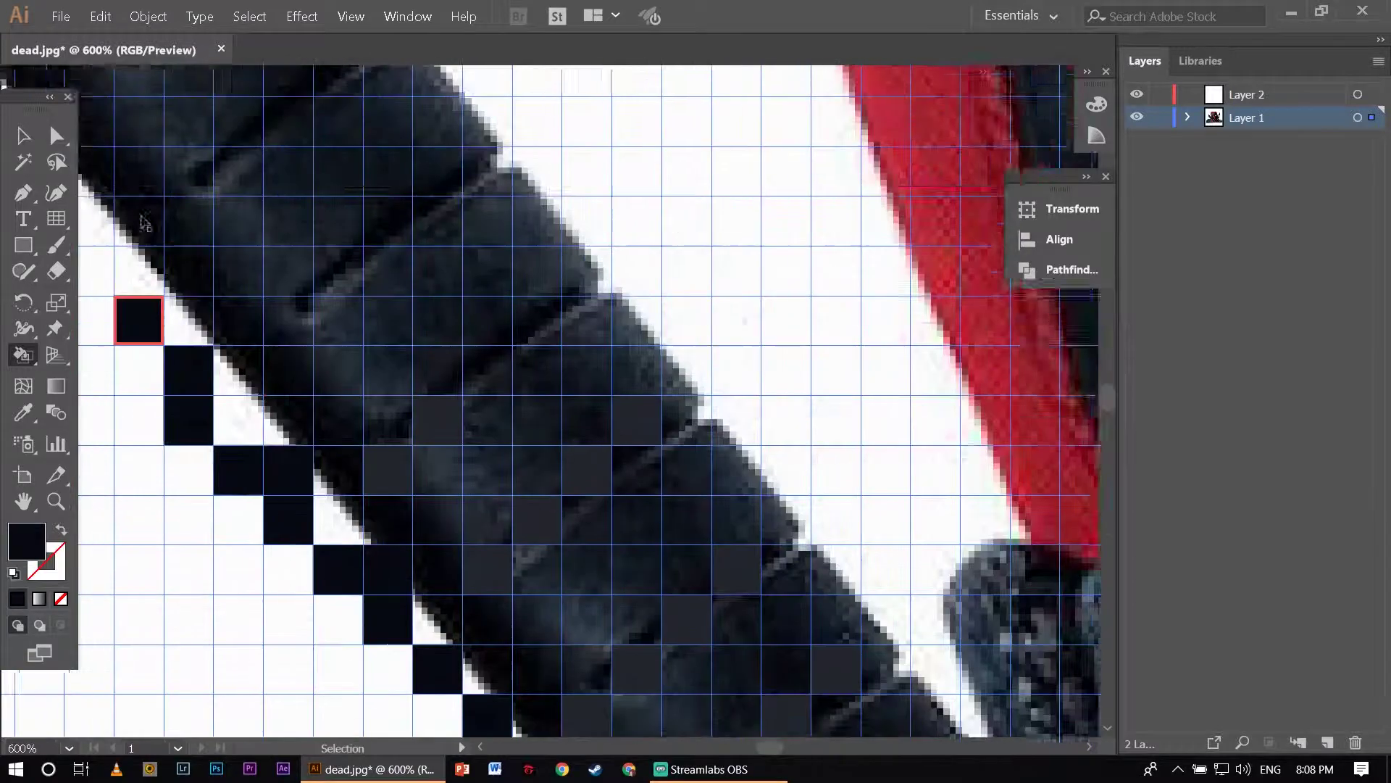
click(144, 189)
scroll(143, 169, up, 2)
click(171, 214)
scroll(172, 214, up, 3)
Sample the grey-blue tone and fill the sword tip's staircase cells grey-blue.
alt+click(313, 200)
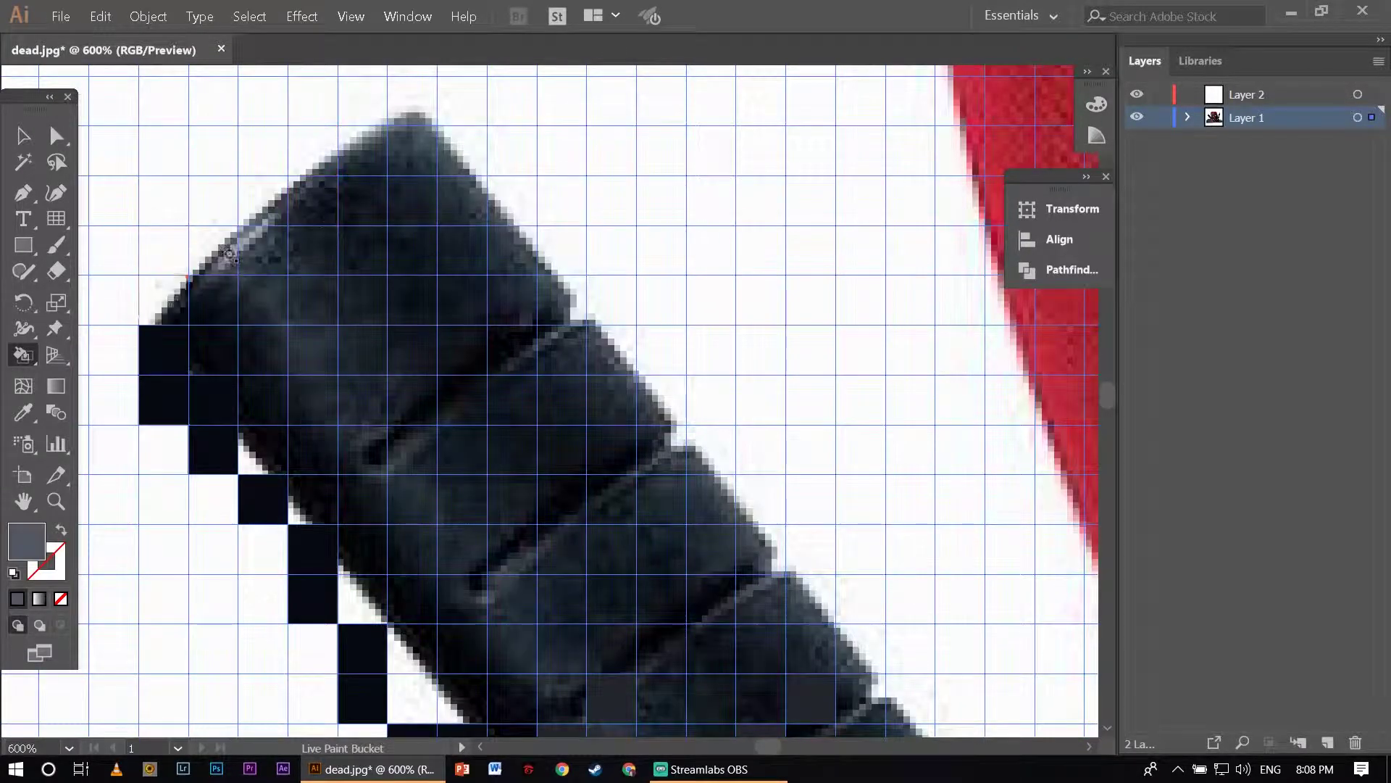
drag(174, 297, 250, 262)
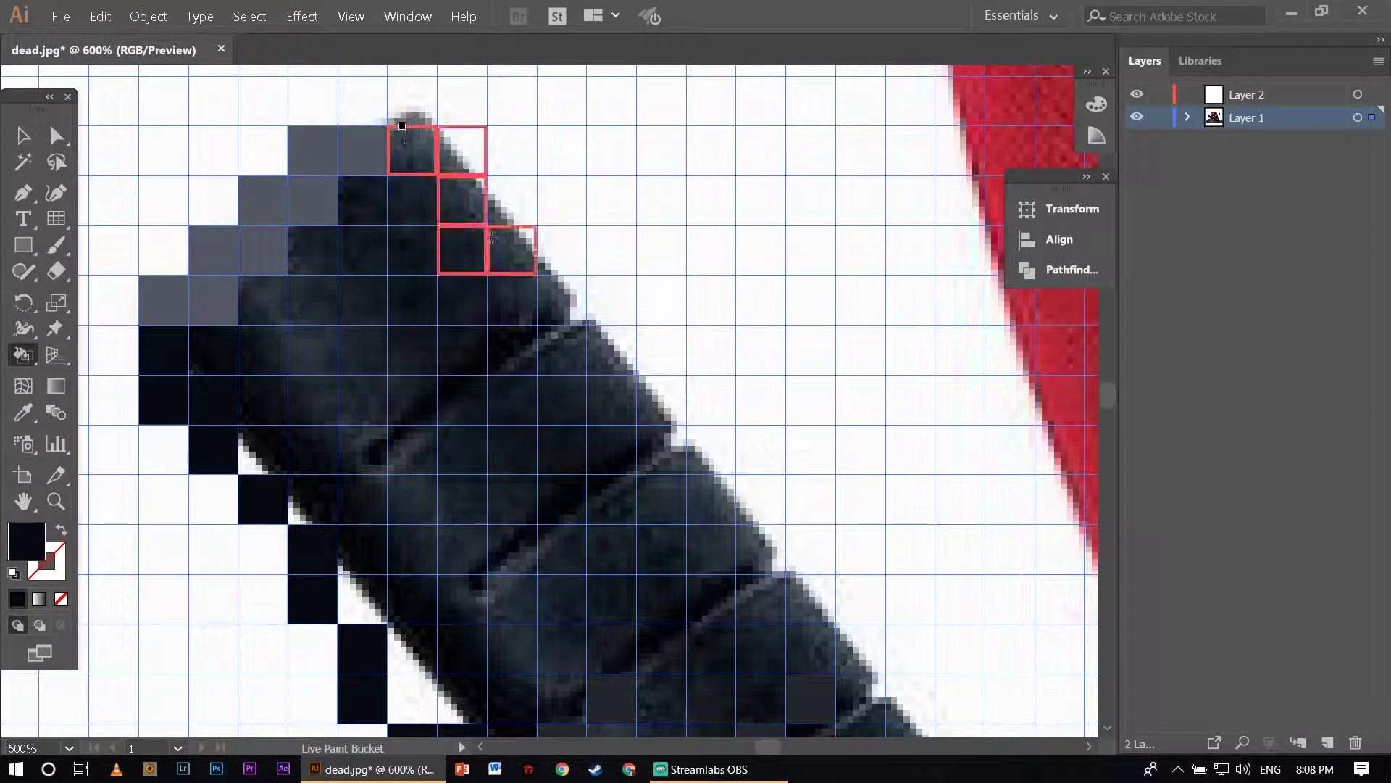
drag(493, 237, 561, 348)
scroll(562, 348, down, 4)
click(459, 385)
click(609, 290)
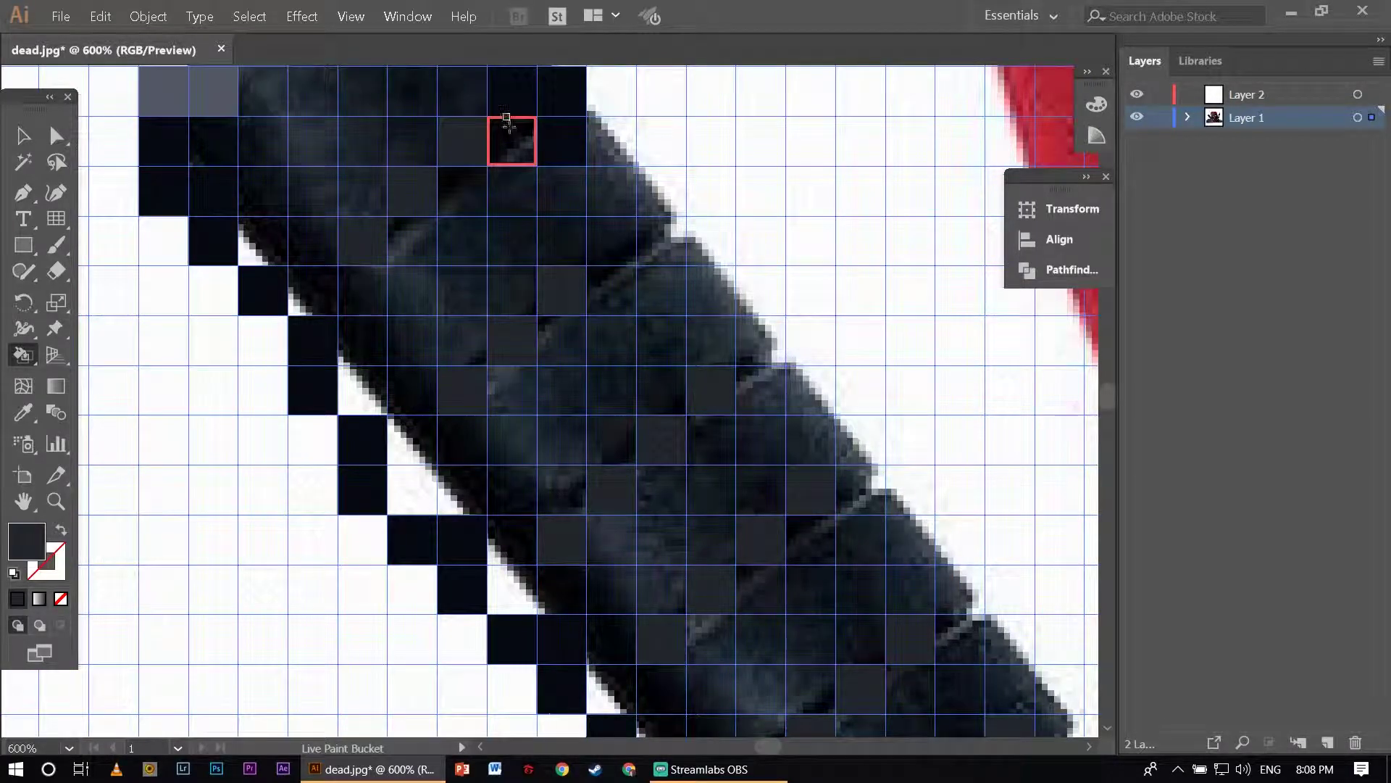
Paint the upper-right sword edge cells and a long run of sword cells black.
click(603, 145)
scroll(599, 289, down, 3)
click(584, 319)
scroll(783, 491, right, 3)
mouse_move(783, 491)
mouse_down()
mouse_move(695, 341)
mouse_move(897, 603)
mouse_move(832, 590)
mouse_up()
scroll(869, 508, down, 4)
mouse_move(931, 410)
mouse_down()
mouse_move(679, 614)
mouse_move(728, 651)
mouse_up()
scroll(729, 651, down, 2)
scroll(579, 435, down, 5)
scroll(507, 416, up, 6)
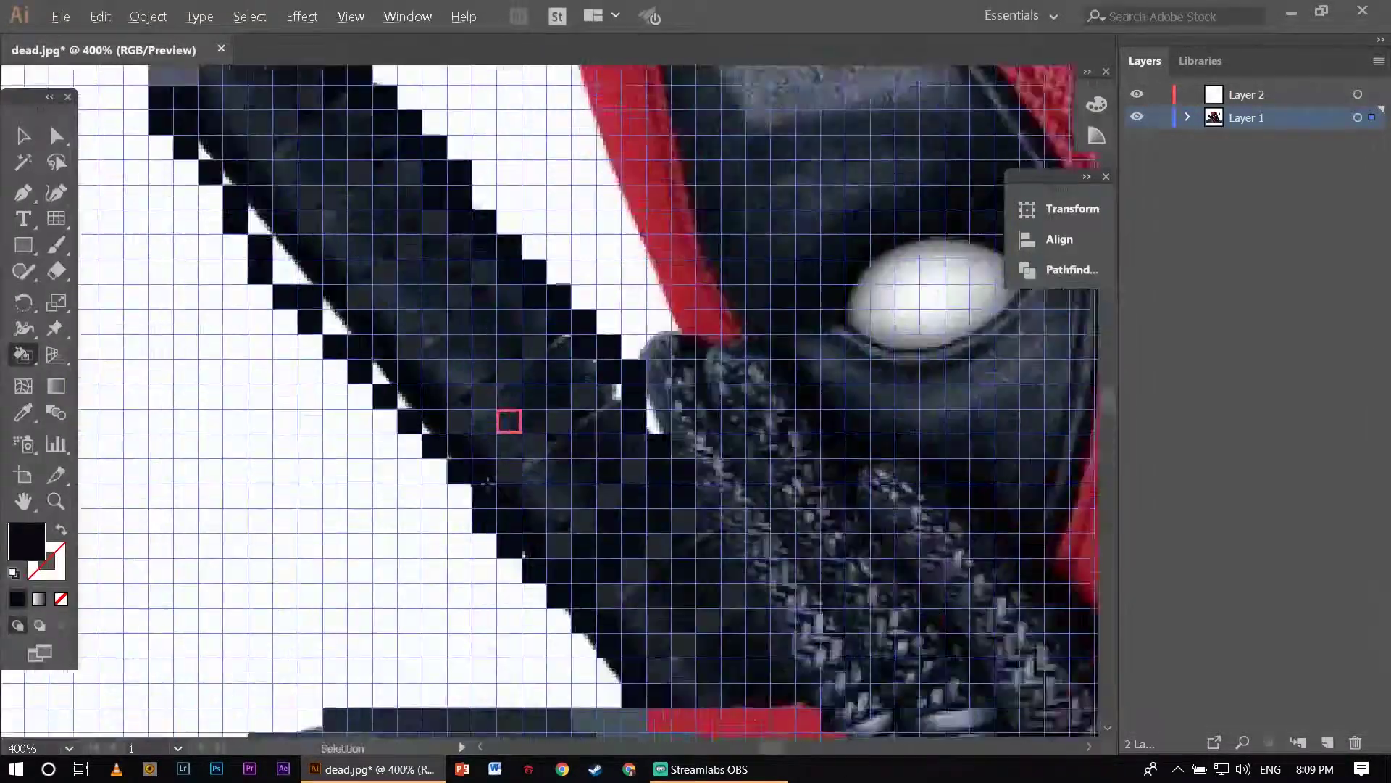
scroll(194, 230, left, 2)
scroll(195, 231, up, 1)
scroll(175, 292, up, 2)
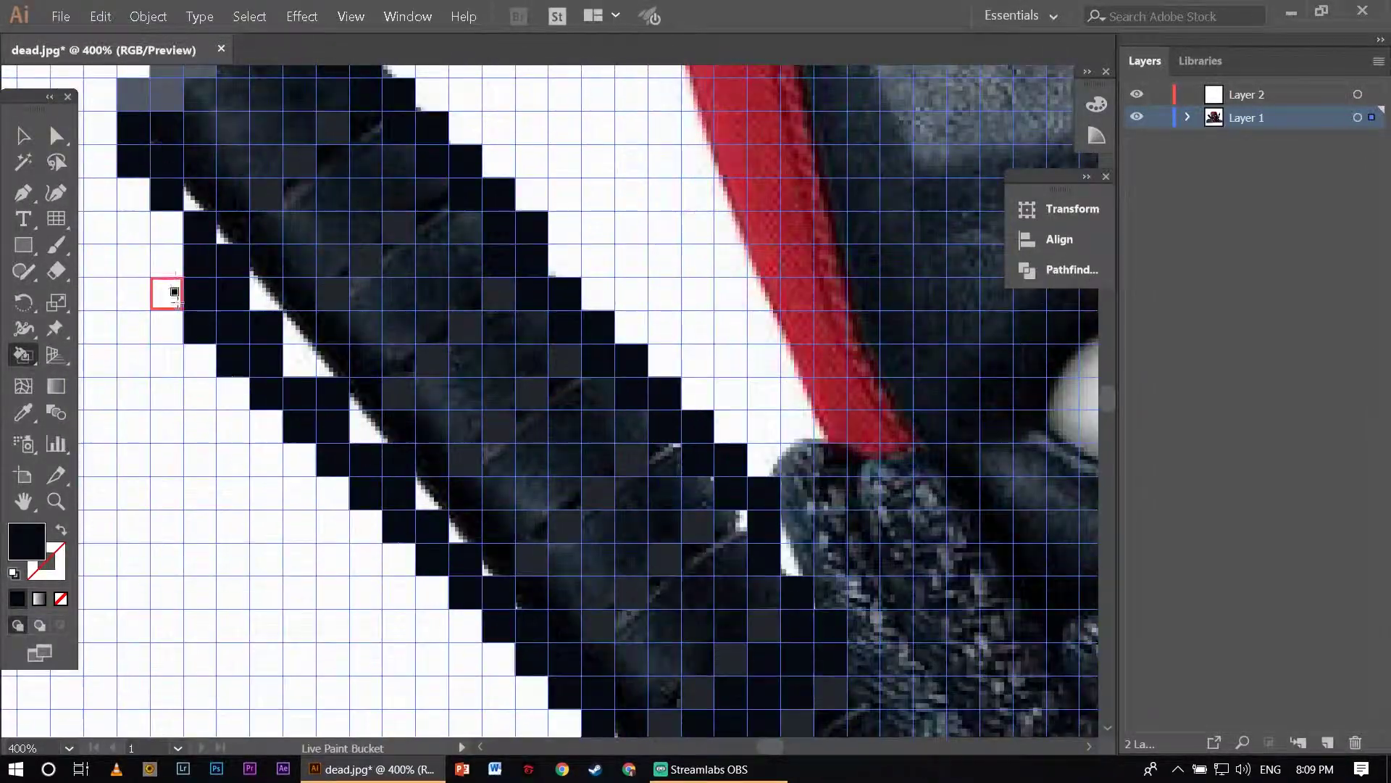
scroll(147, 267, down, 4)
scroll(174, 333, up, 3)
scroll(178, 337, up, 2)
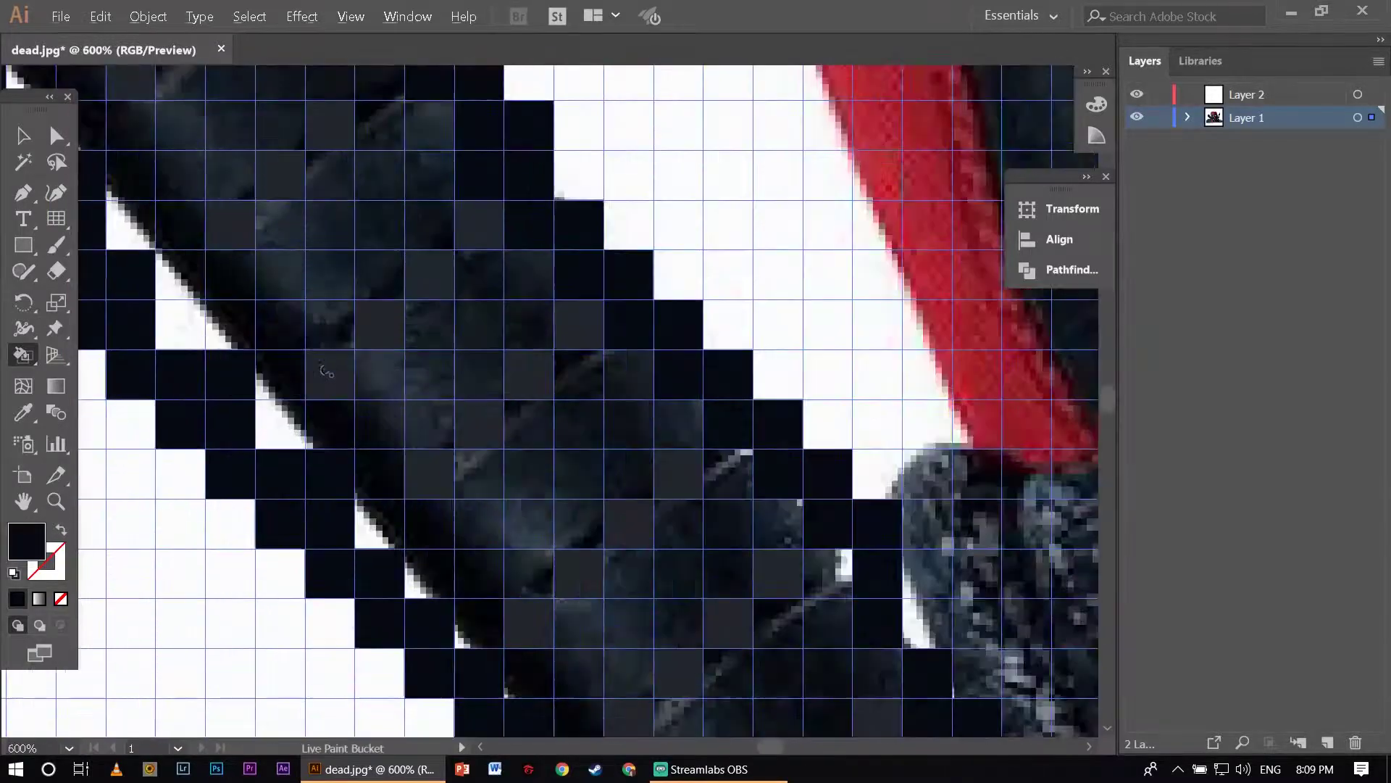
scroll(179, 341, up, 1)
scroll(173, 341, down, 2)
Sample a darker sword colour and fill the remaining staircase clusters of sword cells with it.
alt+click(579, 471)
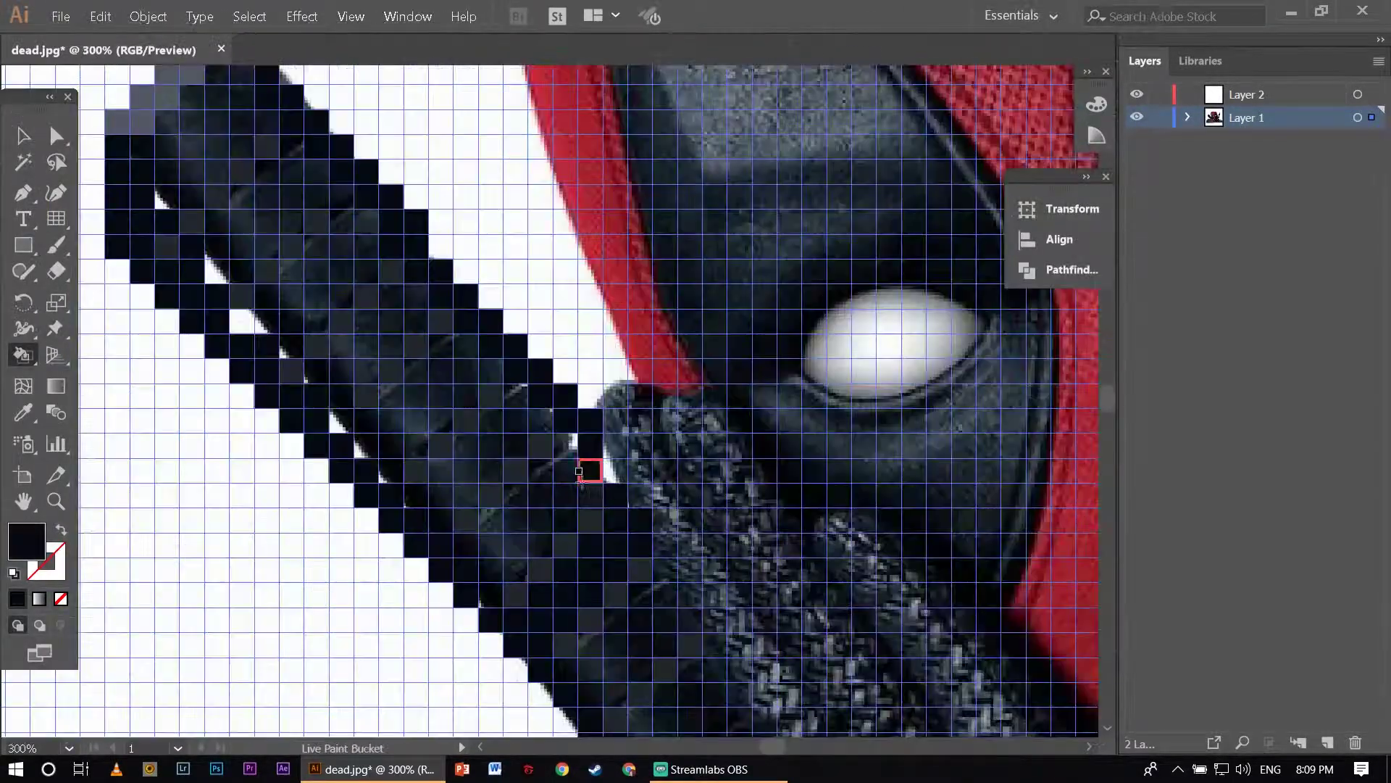
click(586, 480)
click(443, 500)
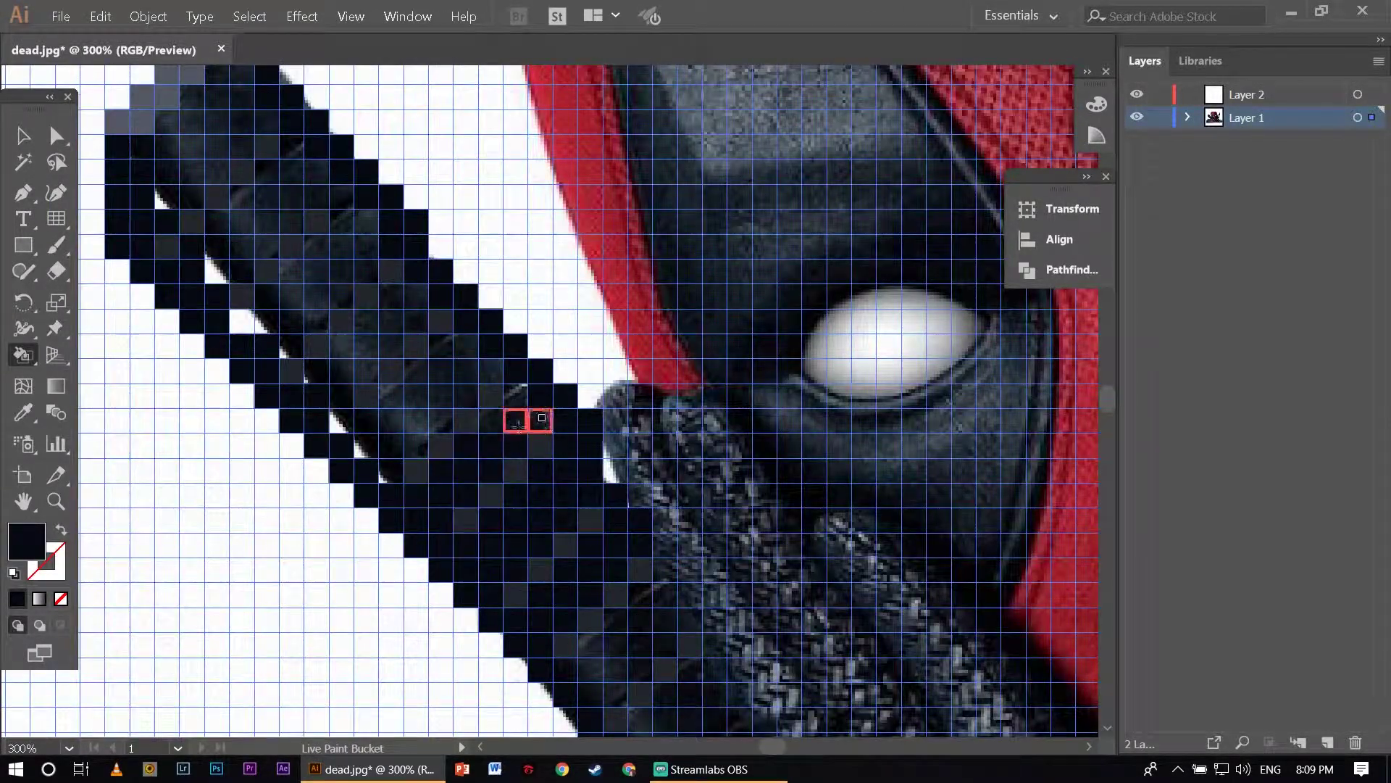
click(391, 405)
scroll(338, 358, up, 3)
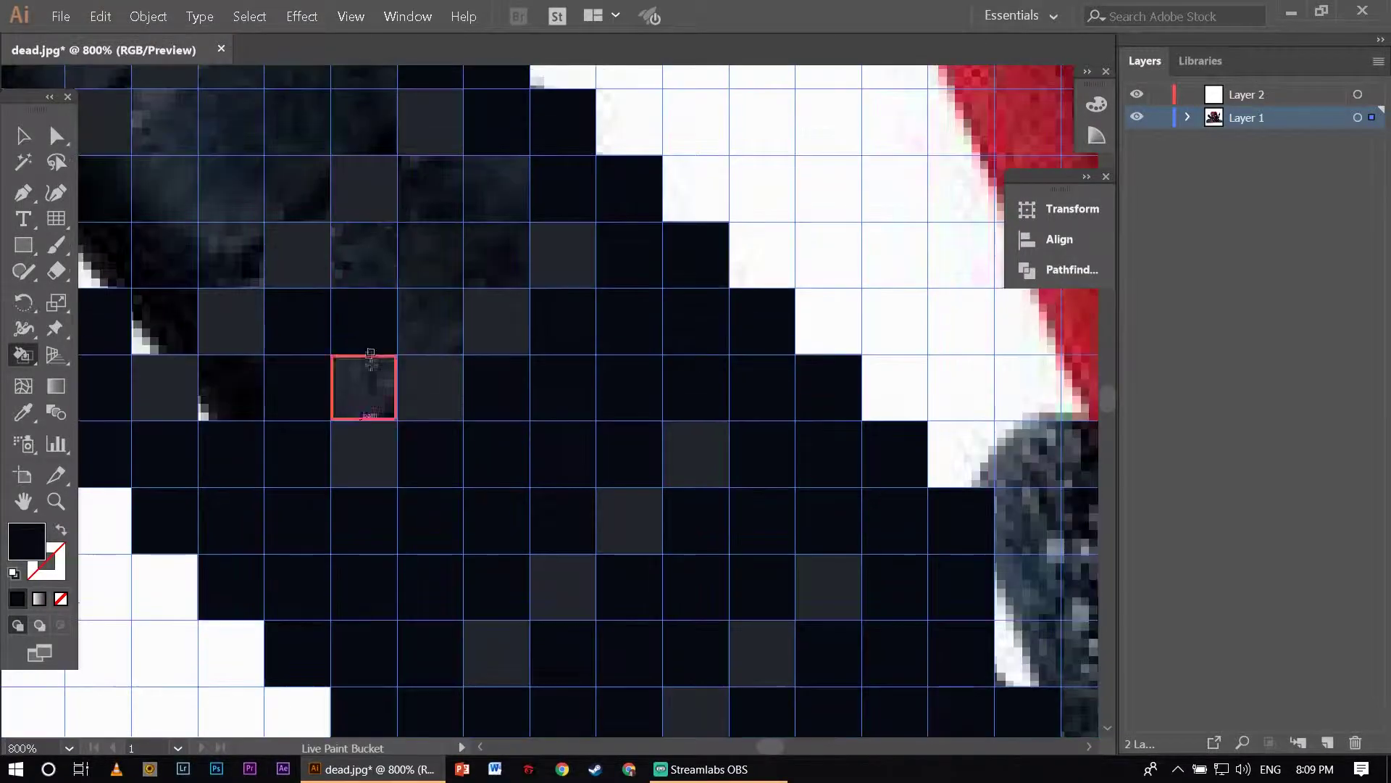
scroll(338, 358, up, 1)
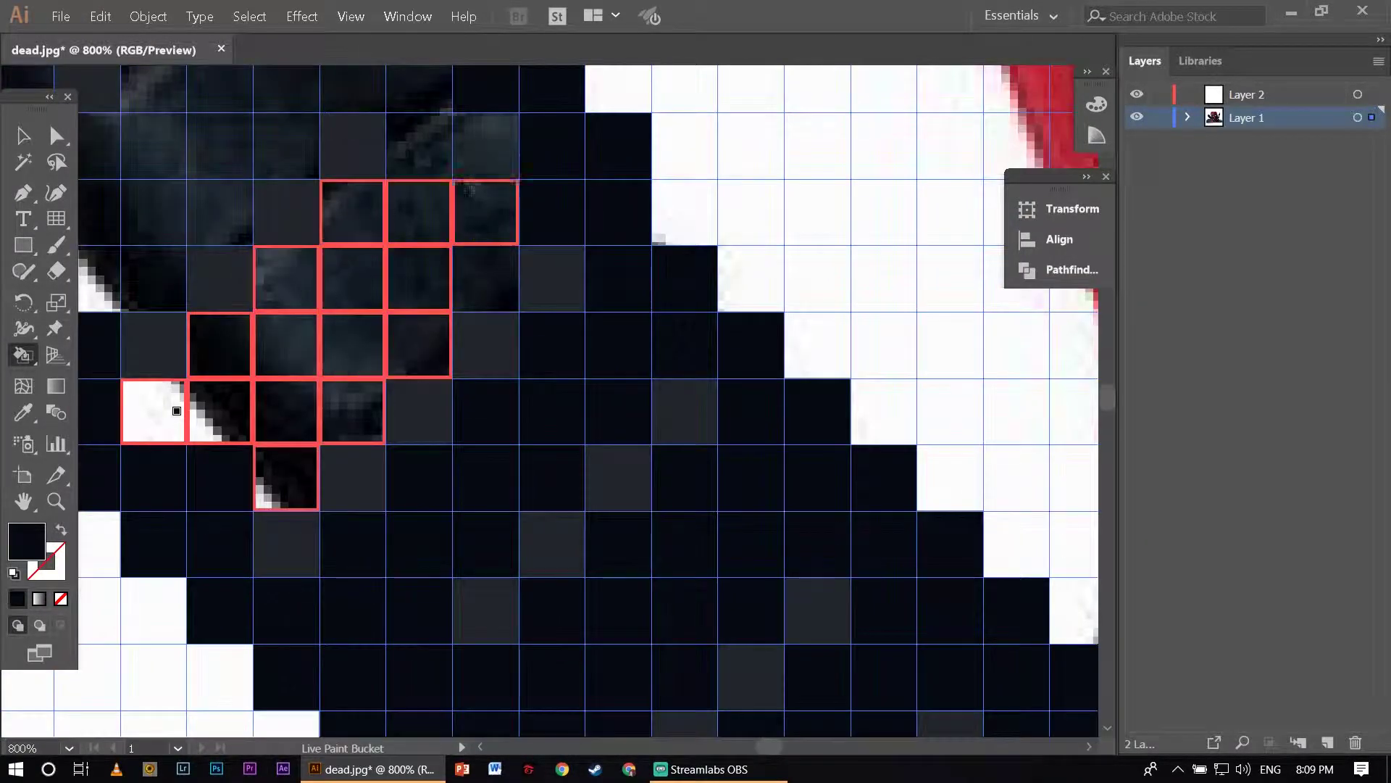
scroll(177, 410, up, 3)
scroll(264, 434, left, 2)
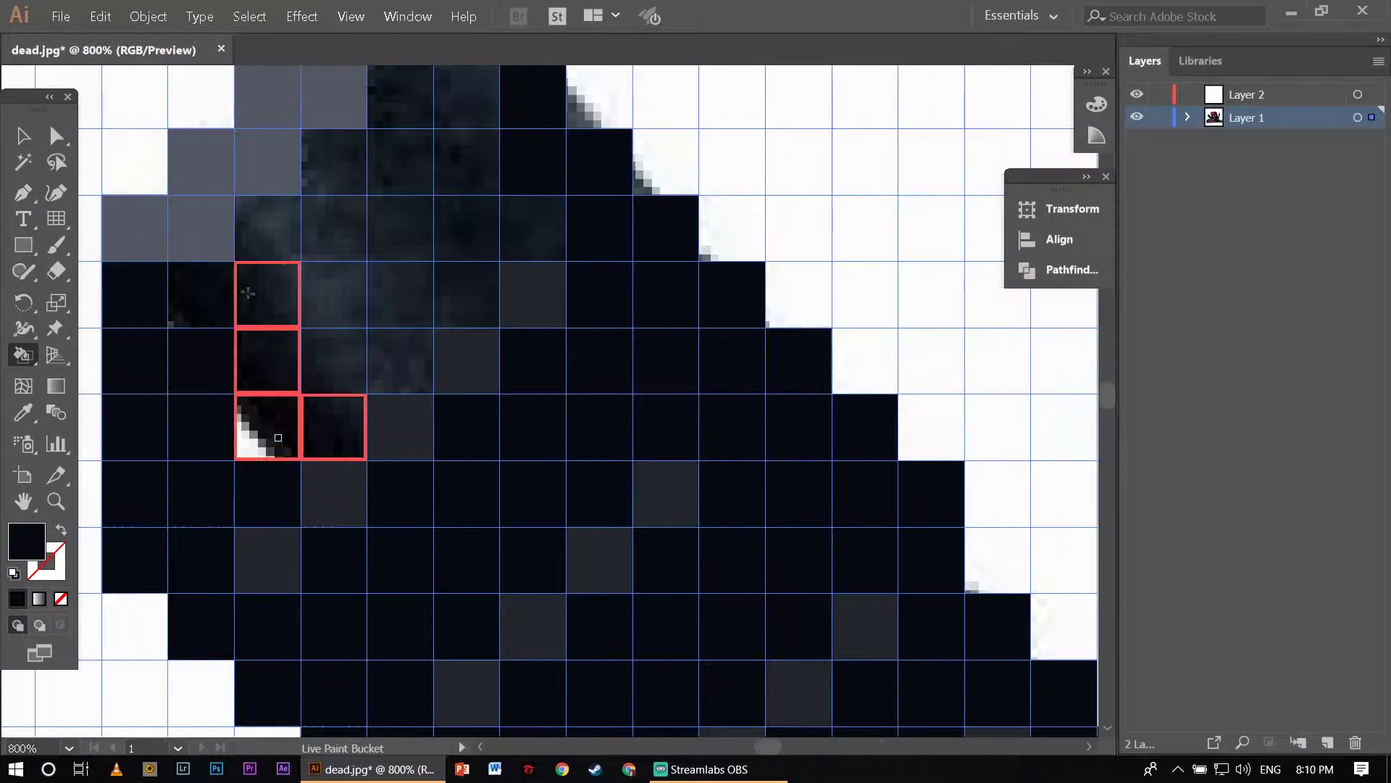
scroll(379, 388, up, 3)
scroll(662, 491, down, 5)
scroll(445, 470, up, 4)
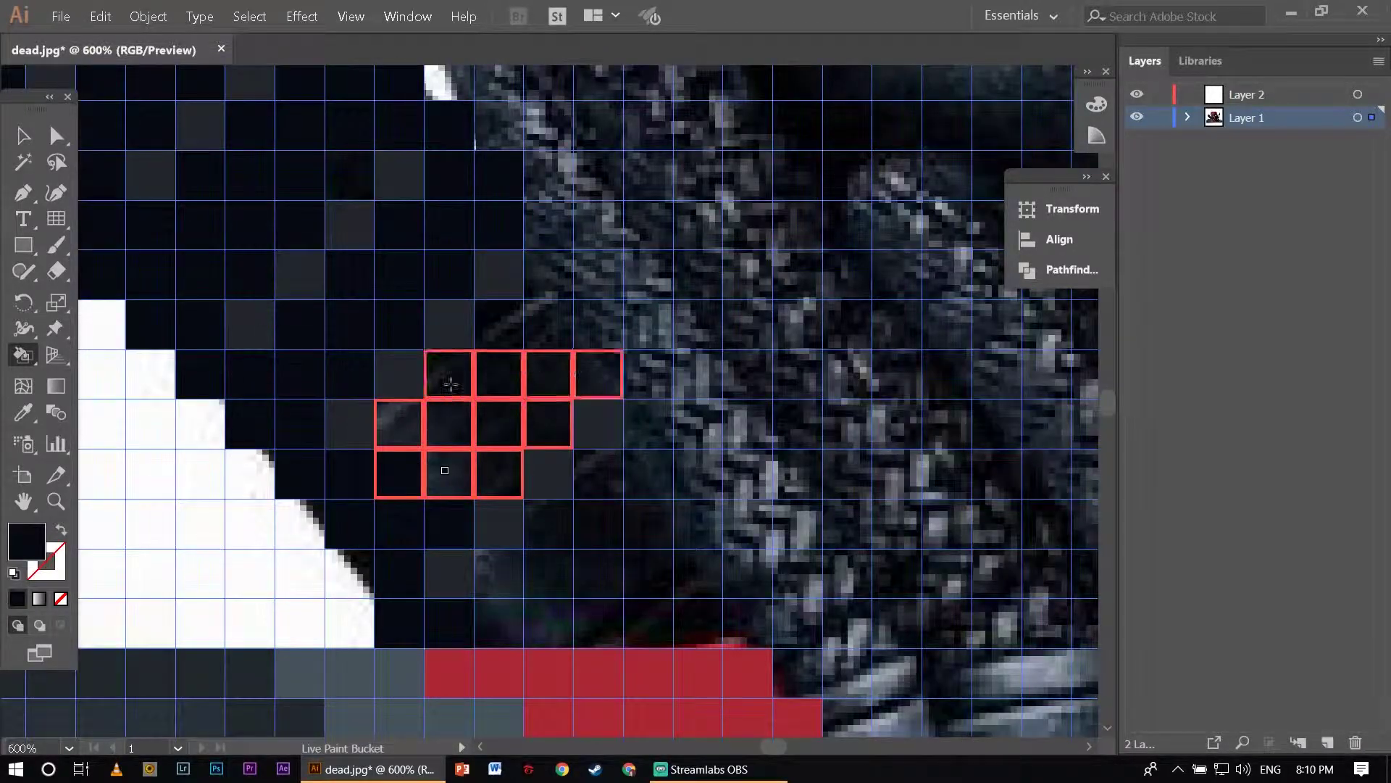
scroll(497, 572, down, 5)
Sample the costume red and paint a row and a staircase of chest cells red.
scroll(497, 571, down, 3)
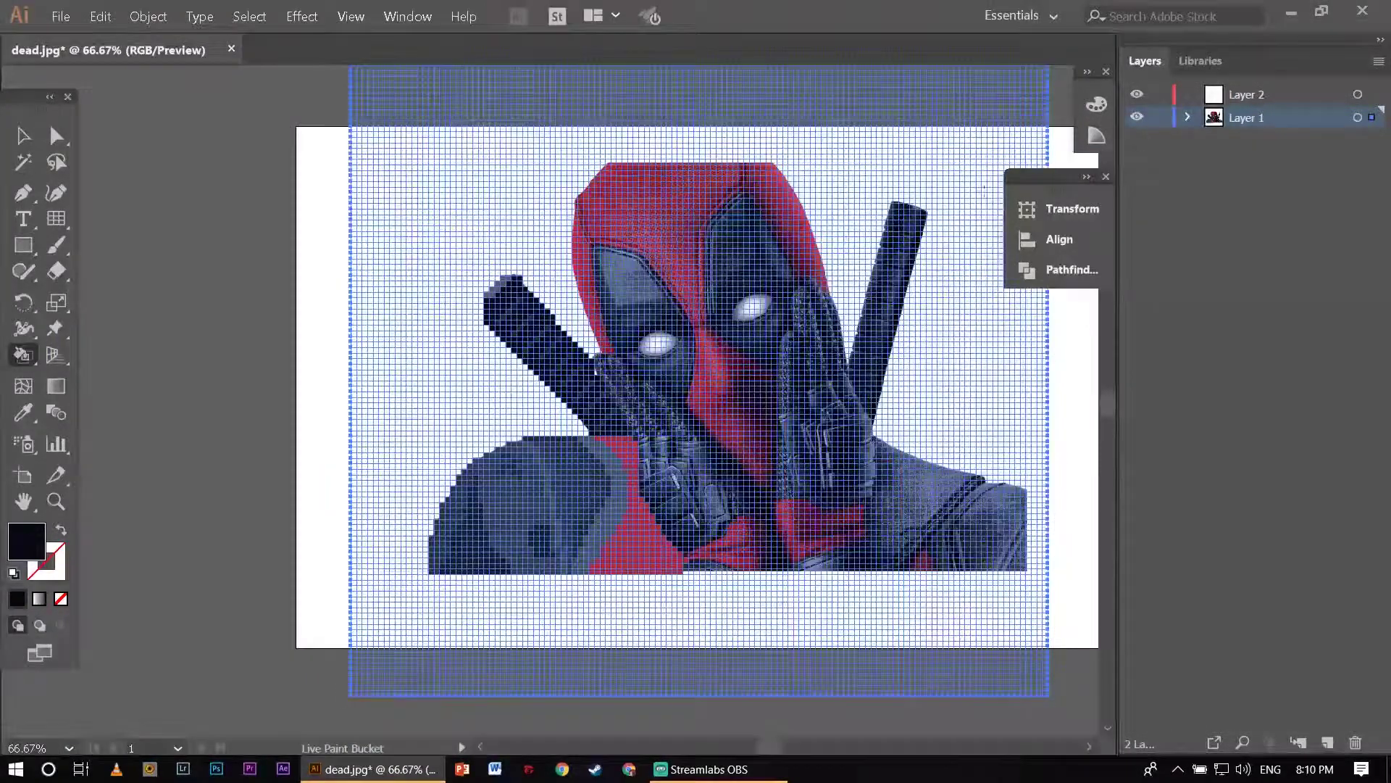
scroll(511, 304, up, 3)
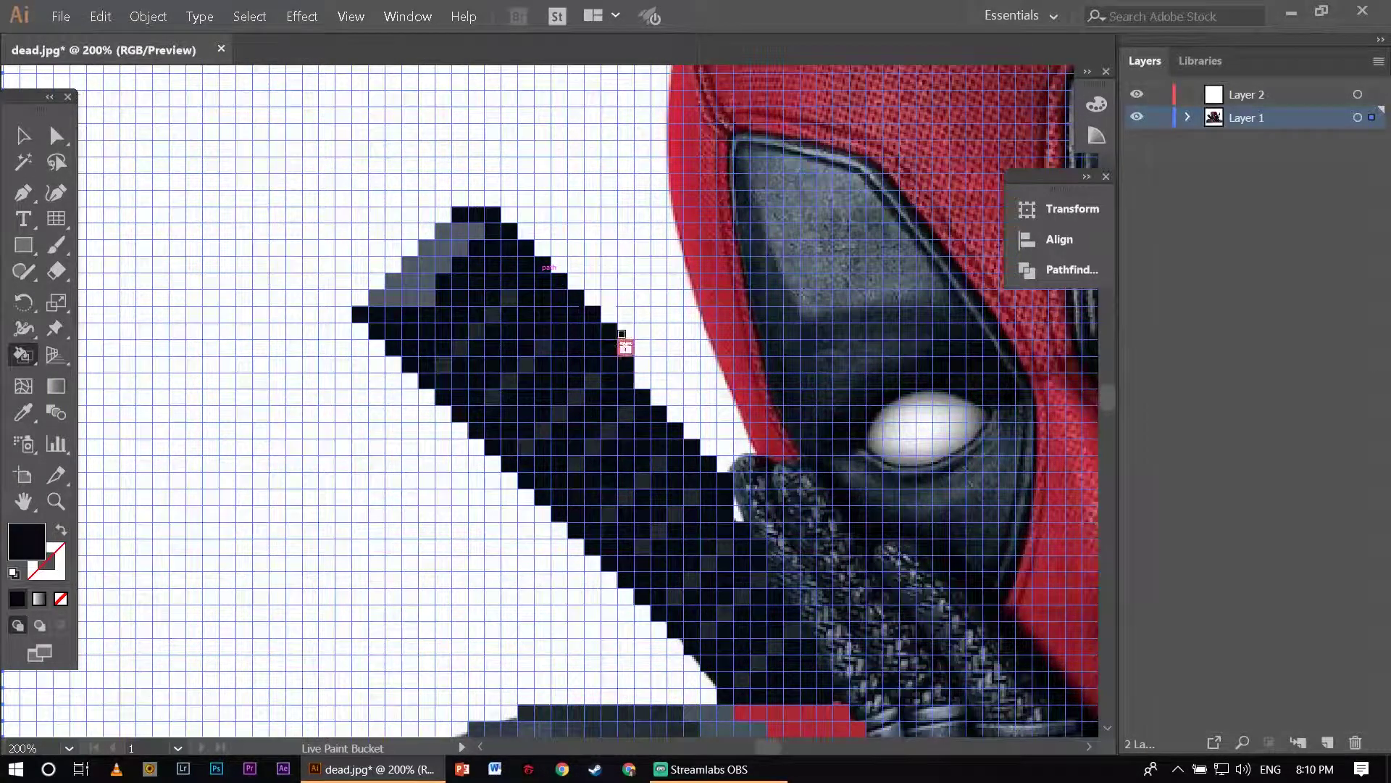
scroll(737, 507, down, 2)
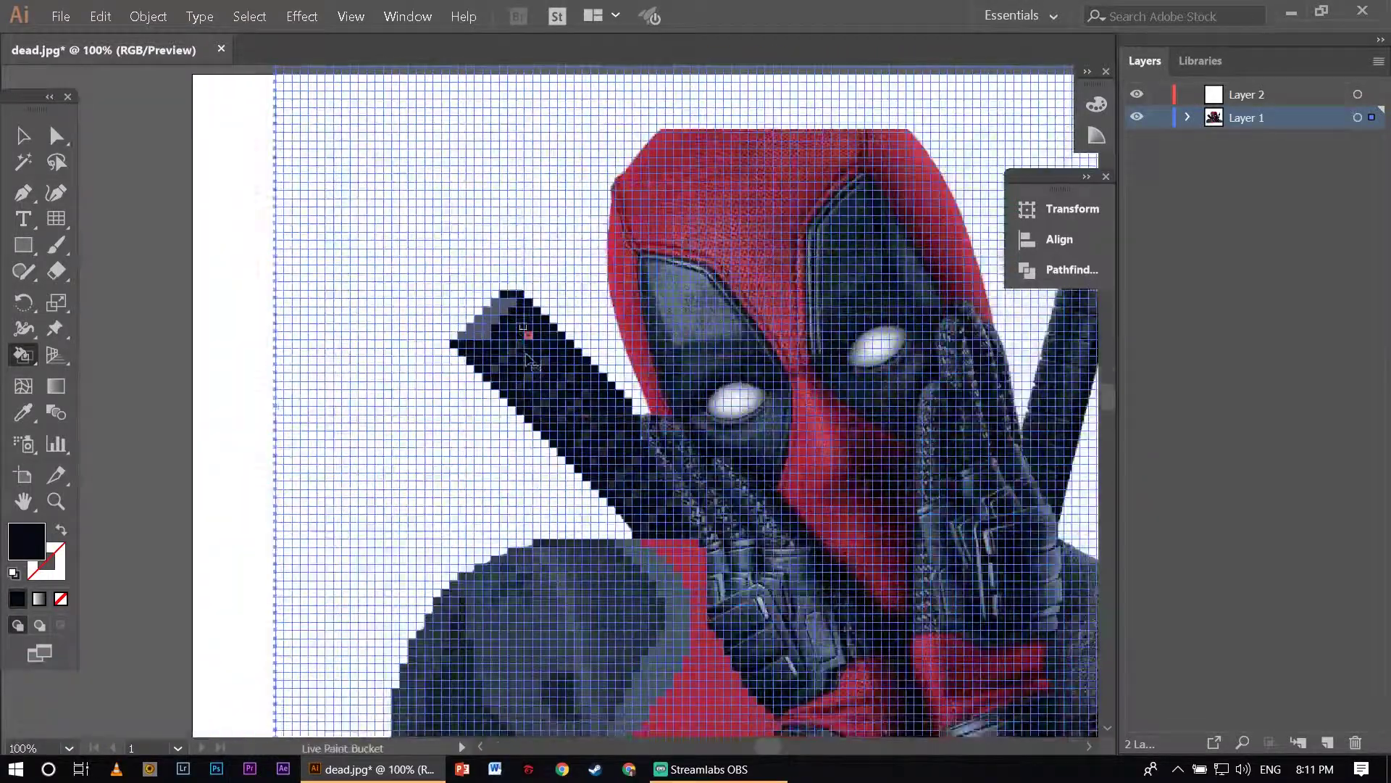
scroll(652, 464, down, 1)
scroll(623, 446, up, 1)
scroll(612, 441, down, 1)
scroll(612, 441, up, 2)
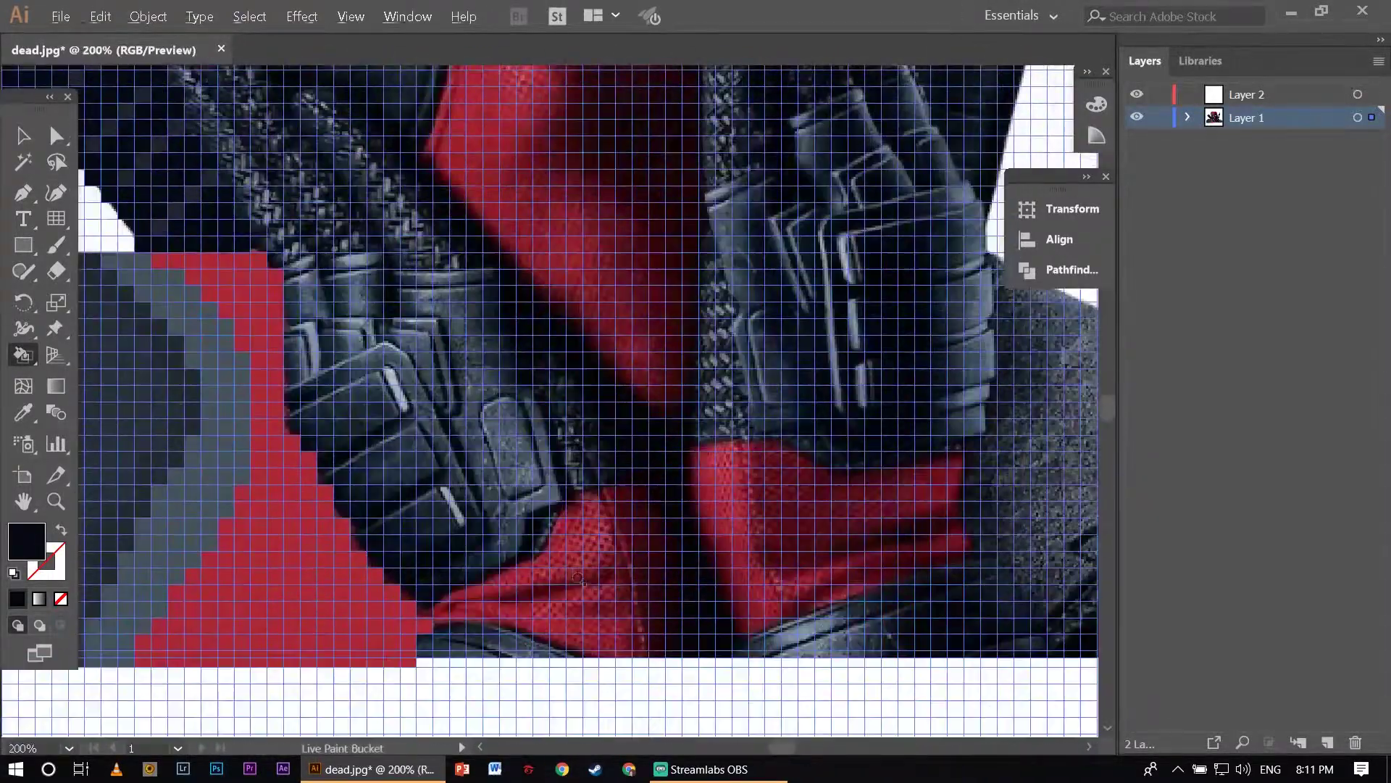
scroll(507, 507, up, 1)
alt+click(200, 576)
drag(199, 558, 366, 558)
mouse_move(350, 502)
mouse_down()
mouse_move(427, 424)
mouse_move(529, 361)
mouse_move(500, 355)
mouse_up()
Sample the dark red shadow colour and fill the shadow staircase cells dark red and near-black.
alt+click(653, 390)
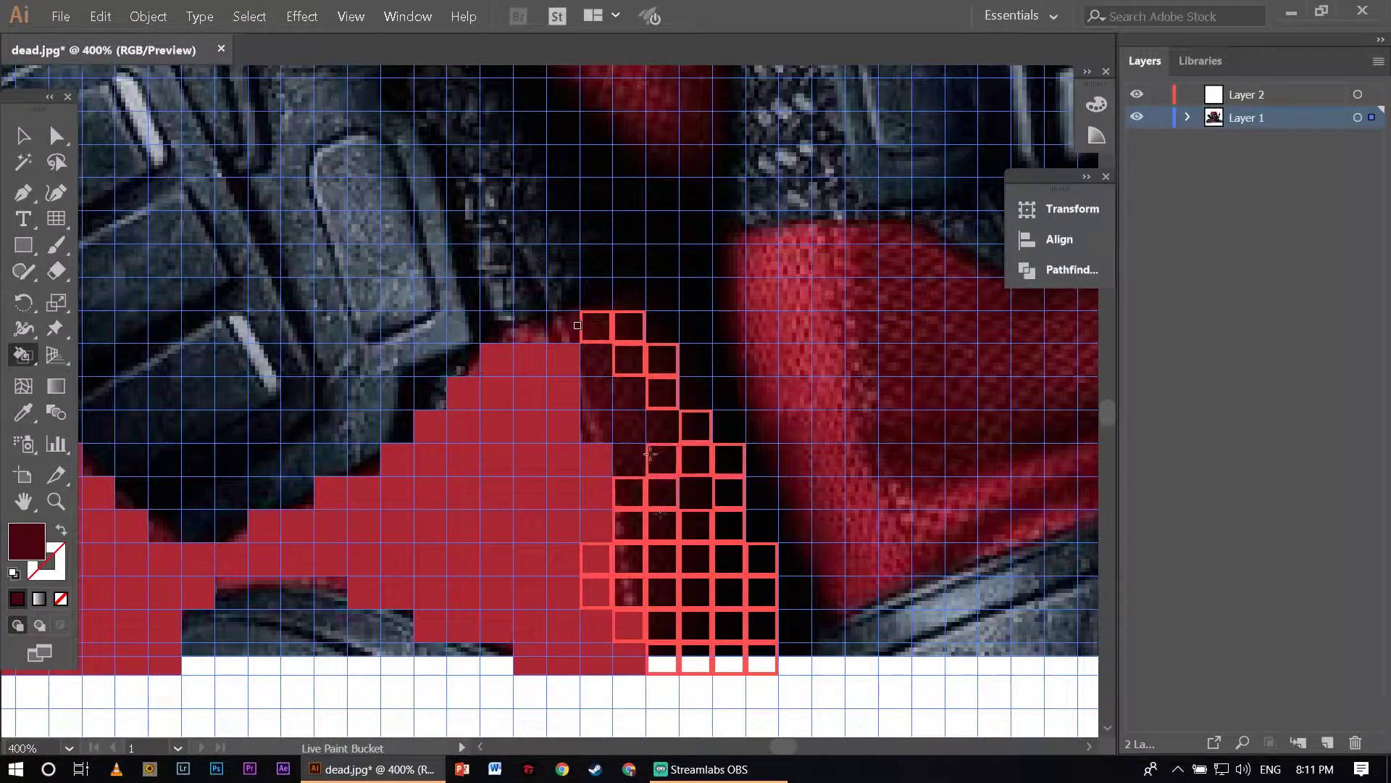
drag(578, 325, 580, 326)
drag(703, 526, 706, 493)
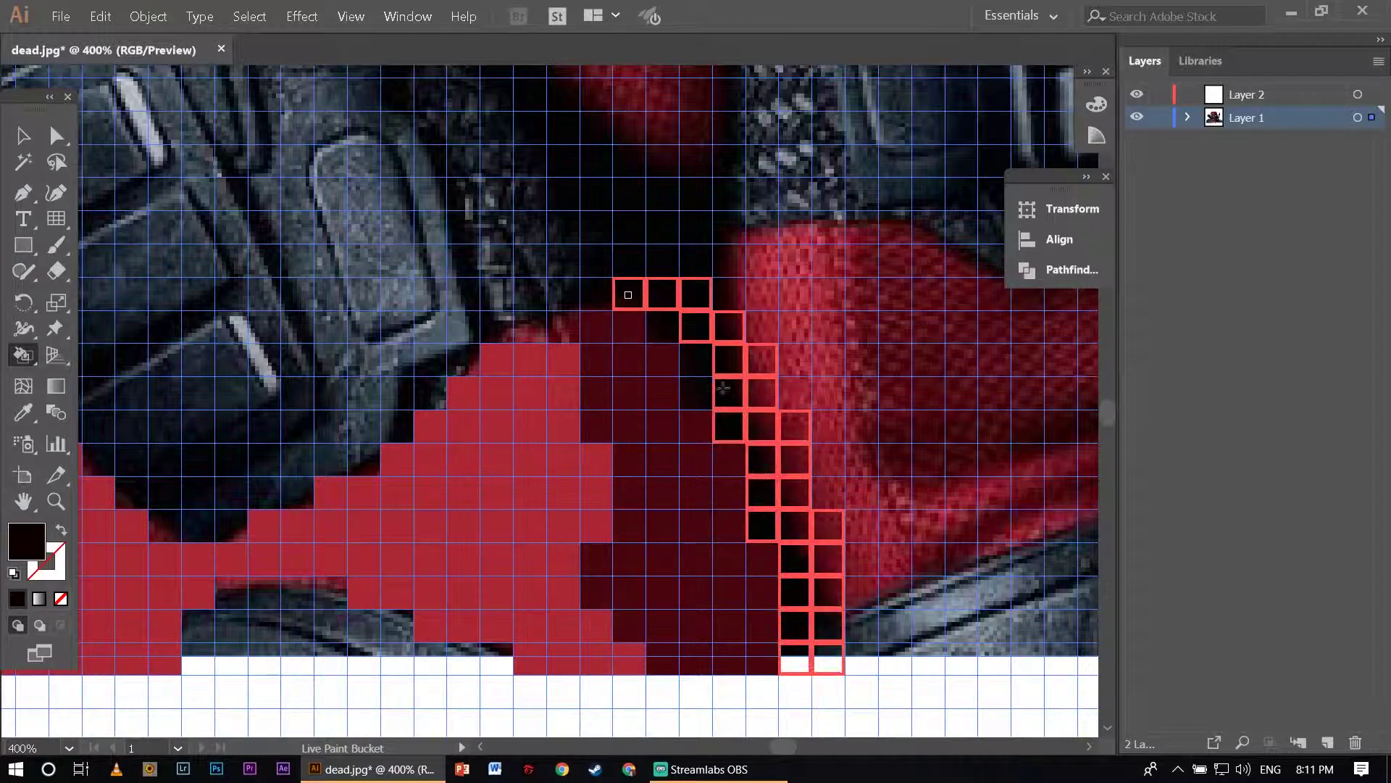
drag(628, 294, 629, 295)
key(ctrl+plus)
Sample grey and fill the bottom-row and collar staircase cells grey.
alt+click(224, 503)
drag(522, 561, 671, 557)
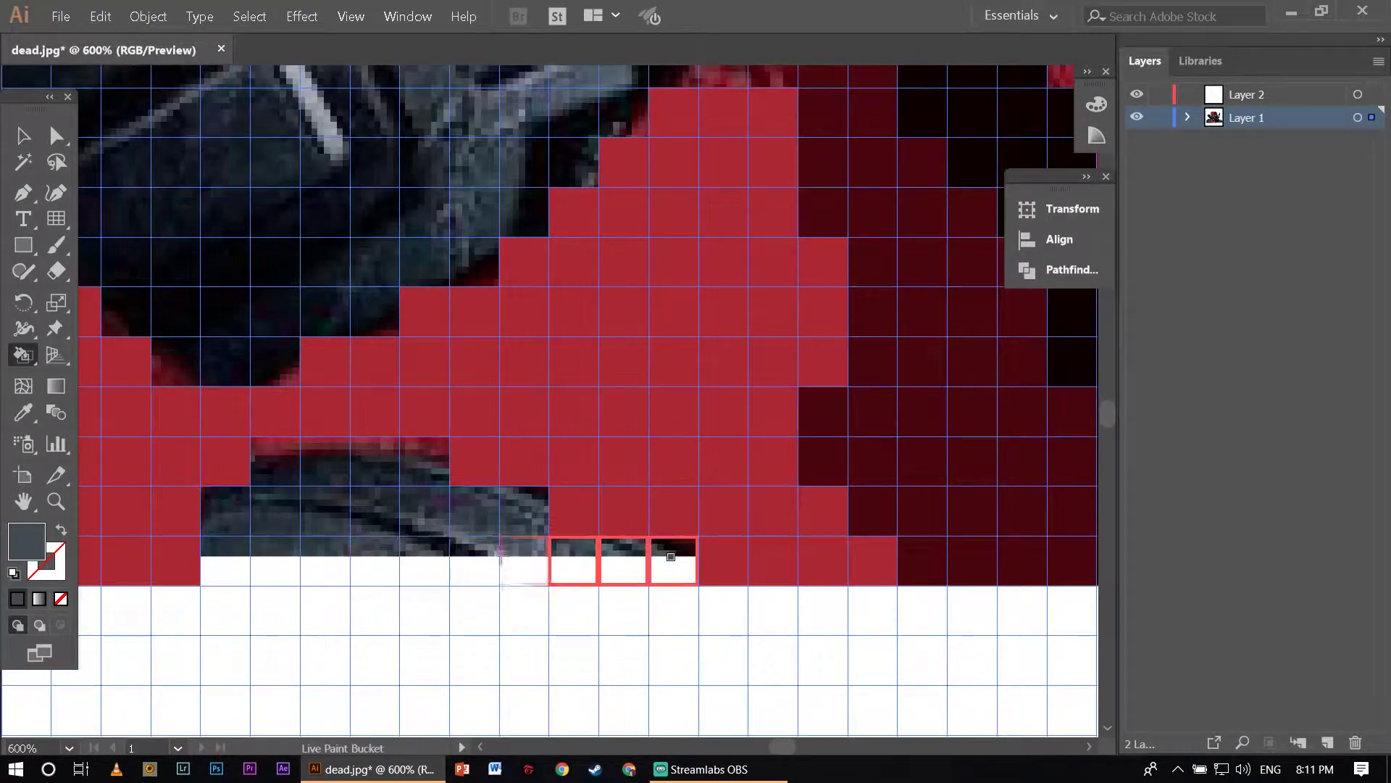
scroll(449, 507, down, 4)
scroll(637, 513, up, 4)
click(554, 554)
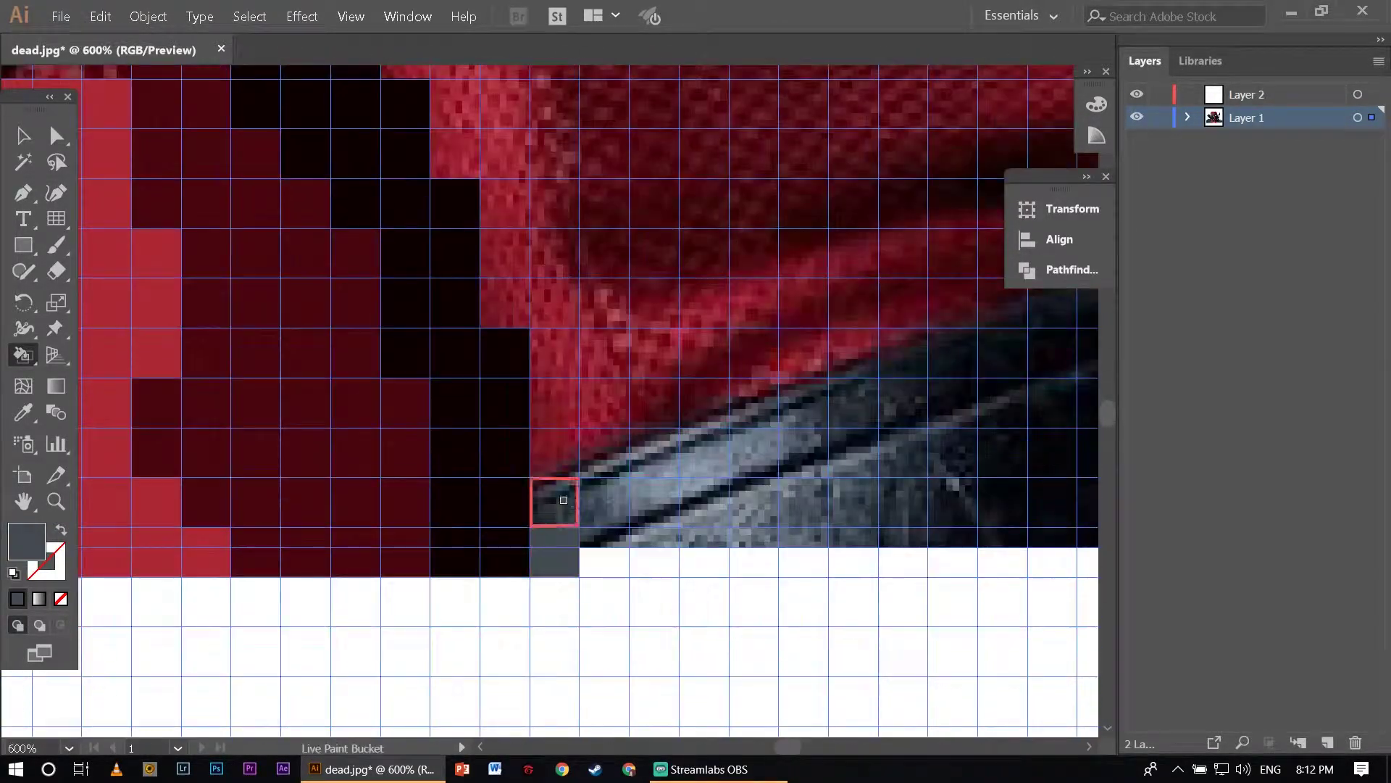
scroll(564, 500, right, 5)
click(581, 301)
mouse_move(981, 500)
mouse_down()
mouse_move(751, 266)
mouse_move(174, 551)
mouse_up()
Fill runs of bottom cells black and another collar staircase grey.
drag(382, 451, 536, 508)
alt+click(637, 464)
mouse_move(590, 466)
mouse_down()
mouse_move(655, 540)
mouse_move(768, 329)
mouse_move(993, 508)
mouse_up()
key(ctrl+minus)
key(ctrl+minus)
key(ctrl+minus)
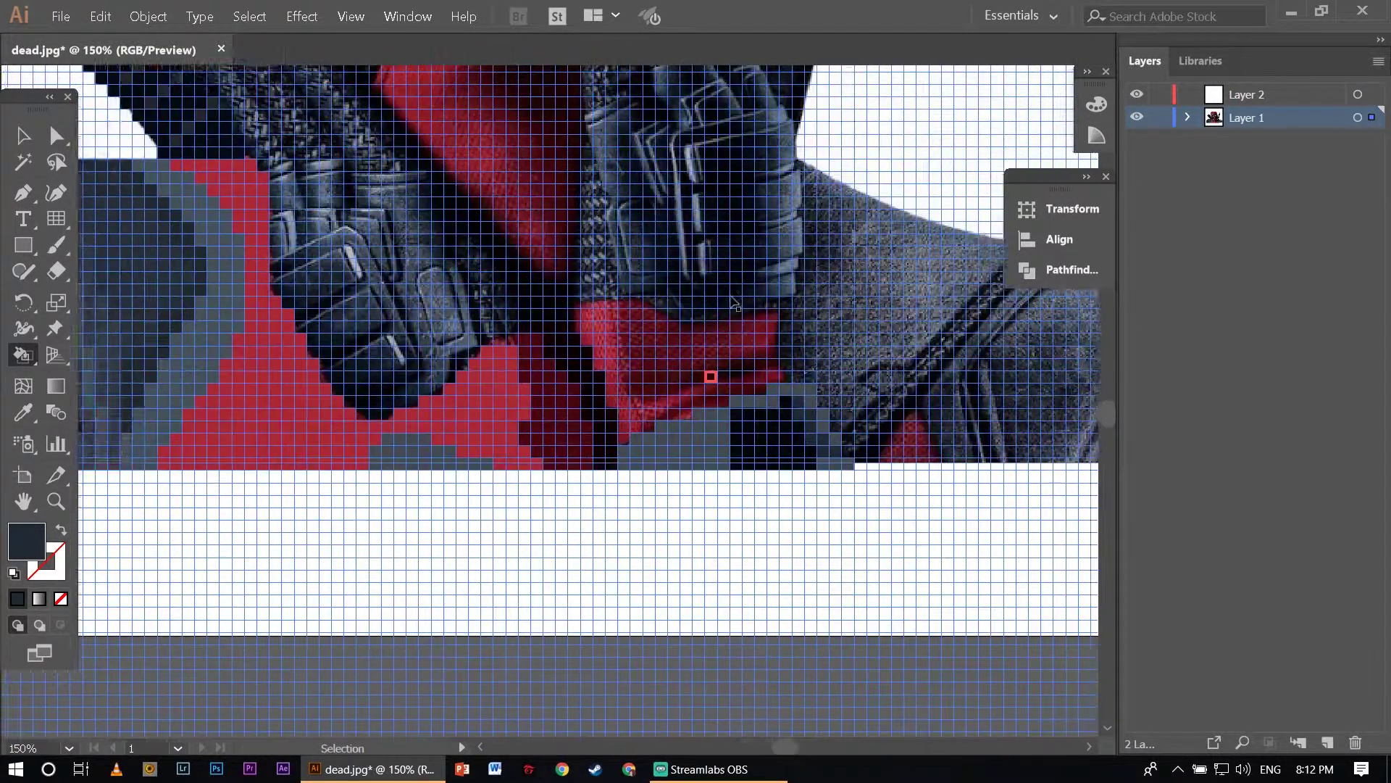
key(ctrl+plus)
key(ctrl+plus)
key(ctrl+plus)
key(ctrl+minus)
key(ctrl+minus)
key(ctrl+plus)
key(ctrl+plus)
mouse_move(533, 395)
mouse_down()
mouse_move(748, 560)
mouse_move(404, 520)
mouse_up()
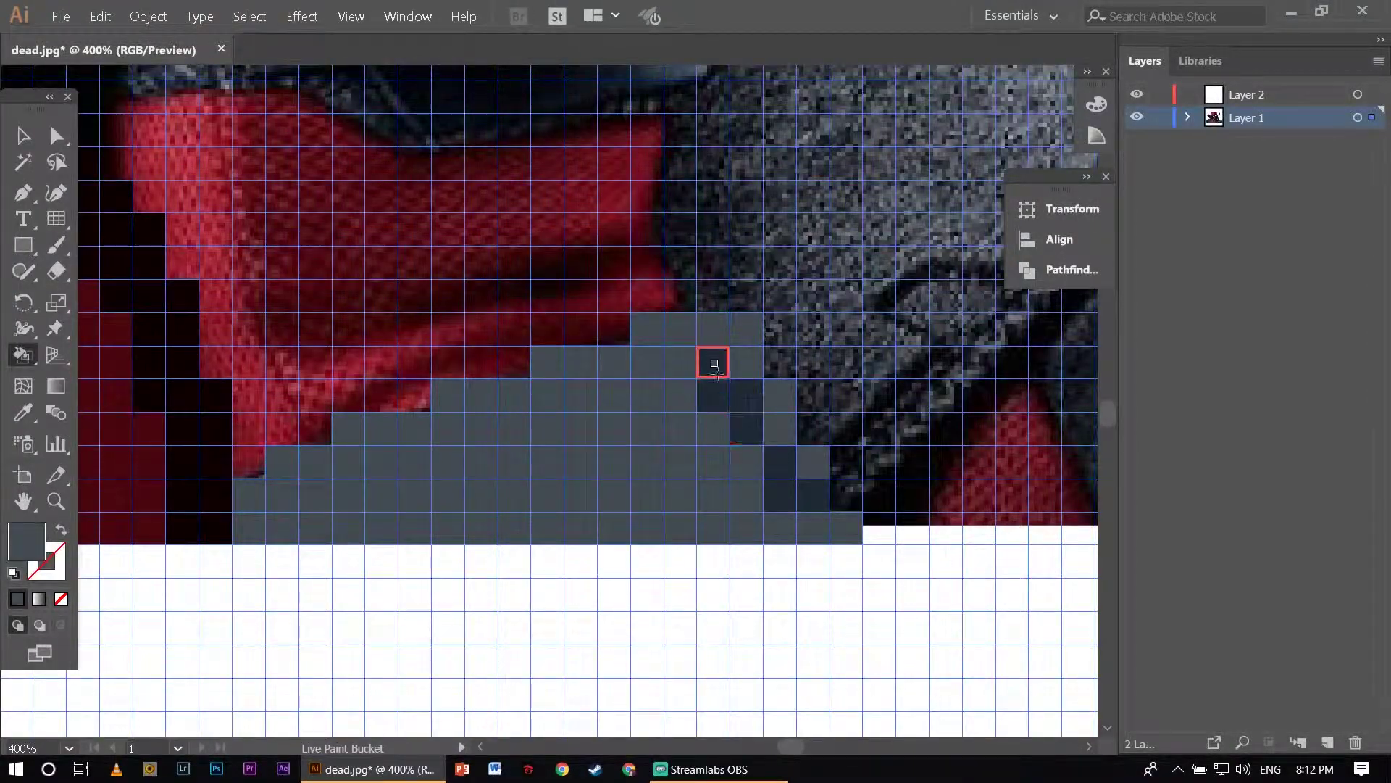
Fill the traced collar cells dark red and a diagonal run bright red.
key(ctrl+minus)
key(ctrl+minus)
key(ctrl+minus)
scroll(500, 366, up, 2)
key(ctrl+plus)
key(ctrl+plus)
key(ctrl+plus)
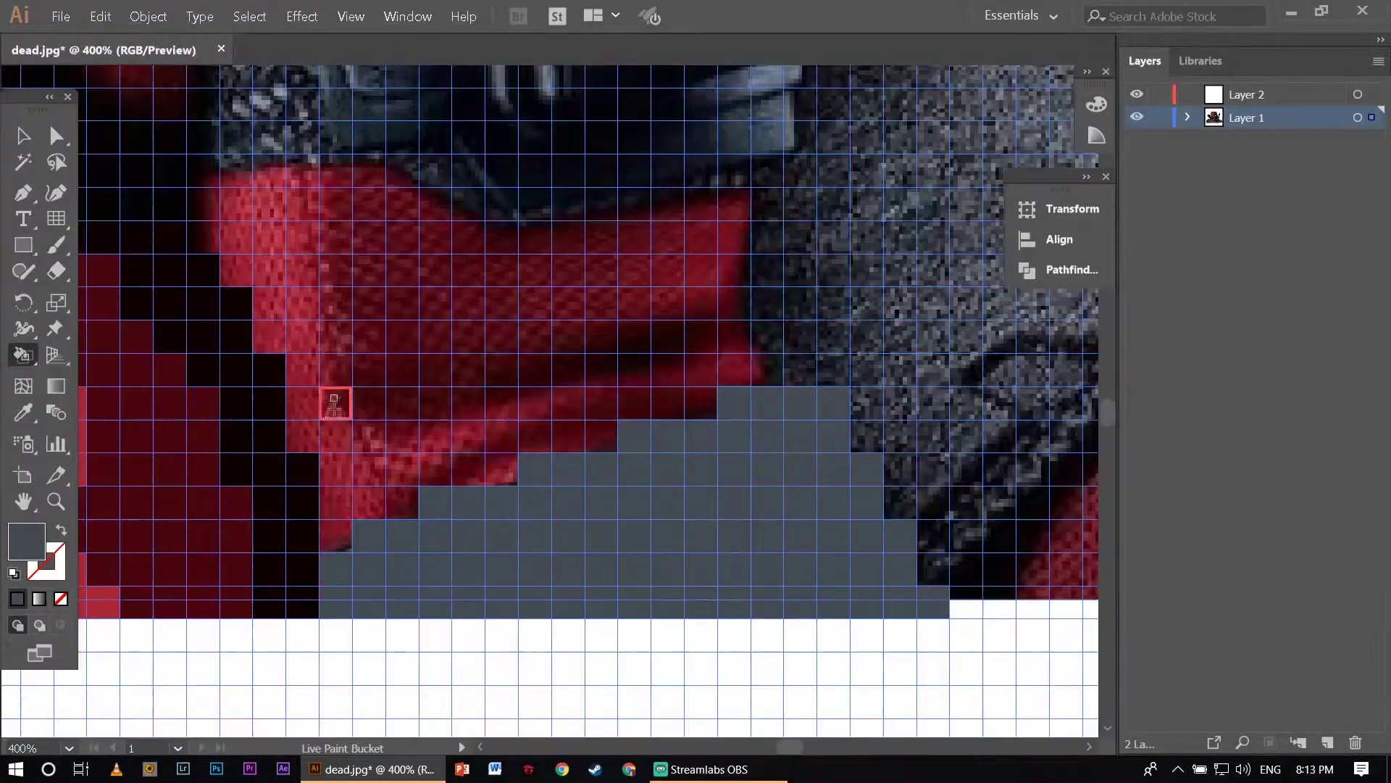
scroll(335, 402, up, 2)
drag(459, 481, 456, 484)
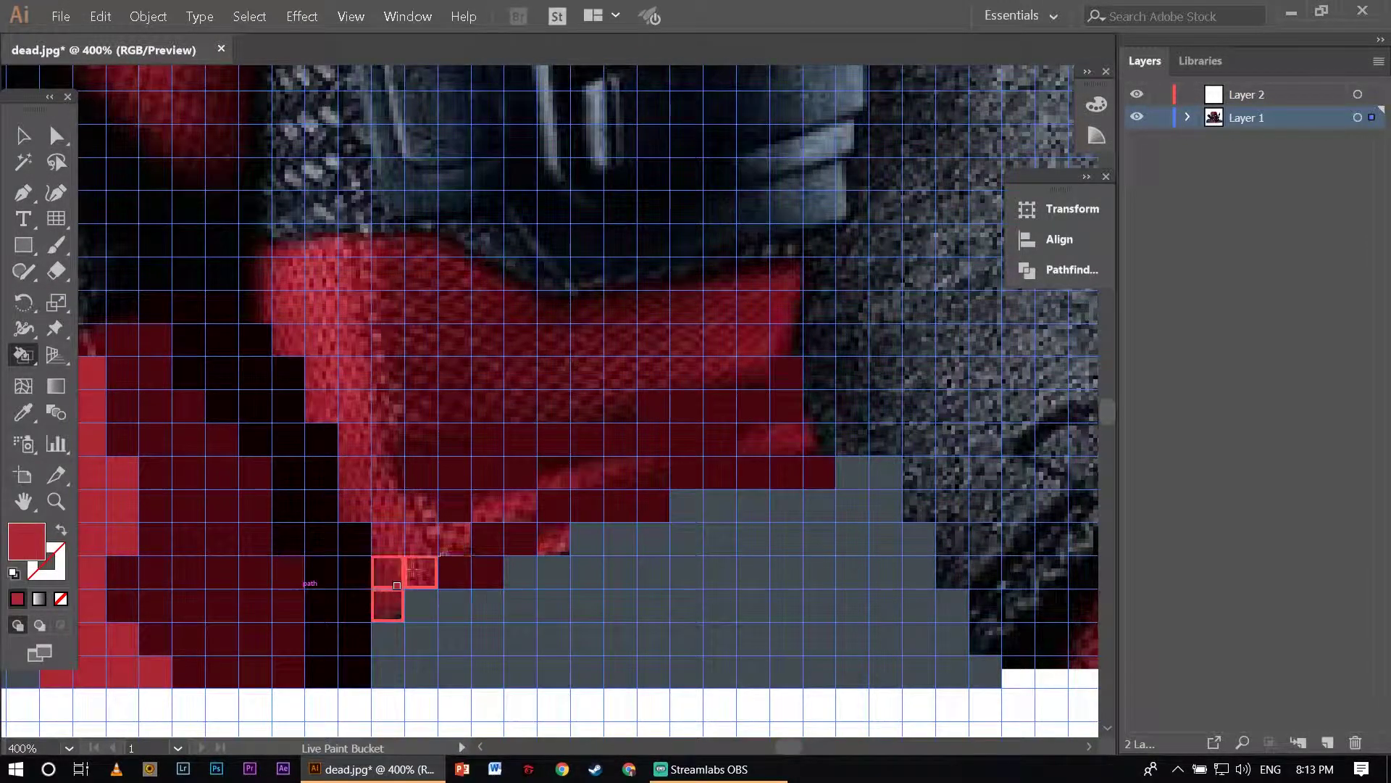
mouse_move(413, 573)
mouse_down()
mouse_move(558, 466)
mouse_move(751, 438)
mouse_move(739, 424)
mouse_move(363, 467)
mouse_move(713, 388)
mouse_move(286, 389)
mouse_move(791, 323)
mouse_move(246, 324)
mouse_up()
scroll(739, 424, up, 1)
key(ctrl+minus)
key(ctrl+minus)
key(ctrl+minus)
key(ctrl+minus)
key(ctrl+minus)
Sample the dark navy and paint runs of pouch cells, including the pouch edge, dark navy.
key(ctrl+plus)
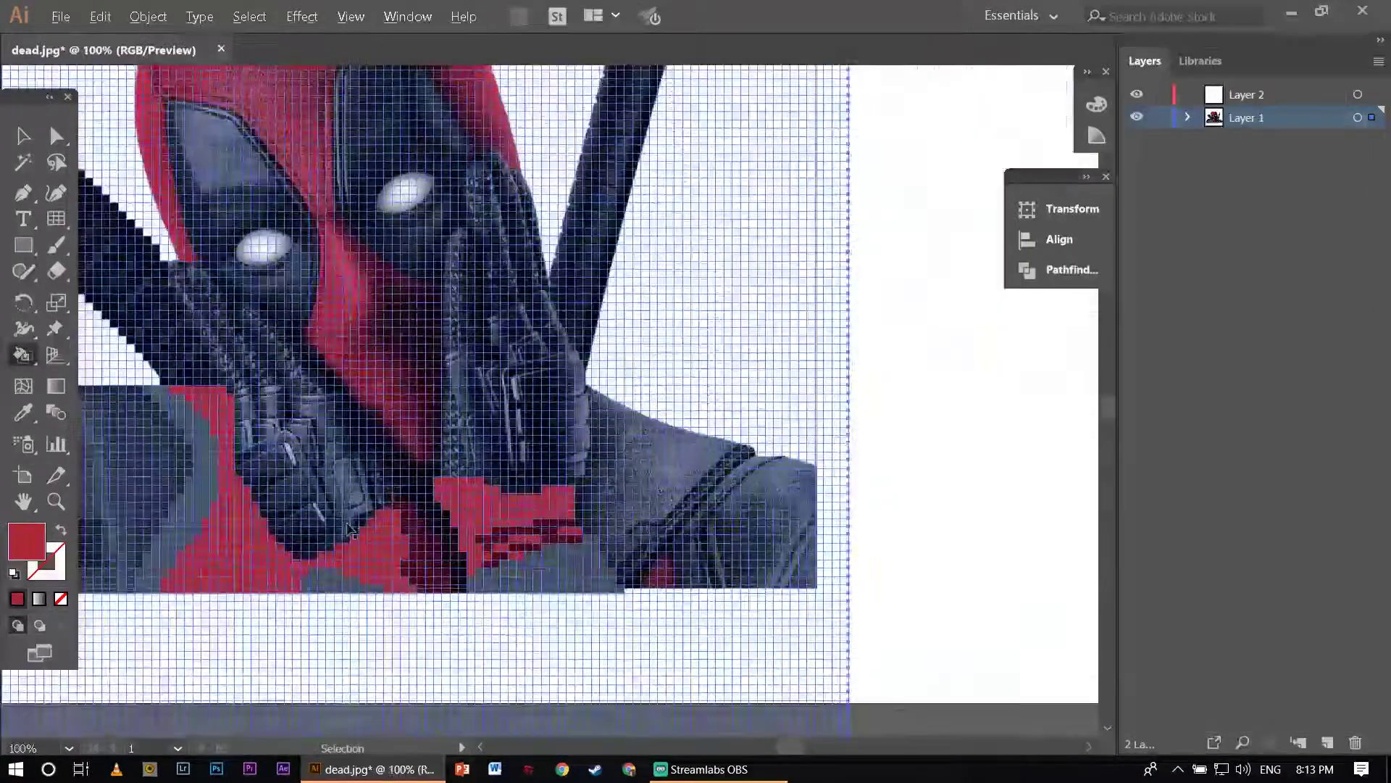
scroll(348, 529, up, 4)
alt+click(174, 455)
mouse_move(181, 456)
mouse_down()
mouse_move(366, 379)
mouse_move(220, 502)
mouse_up()
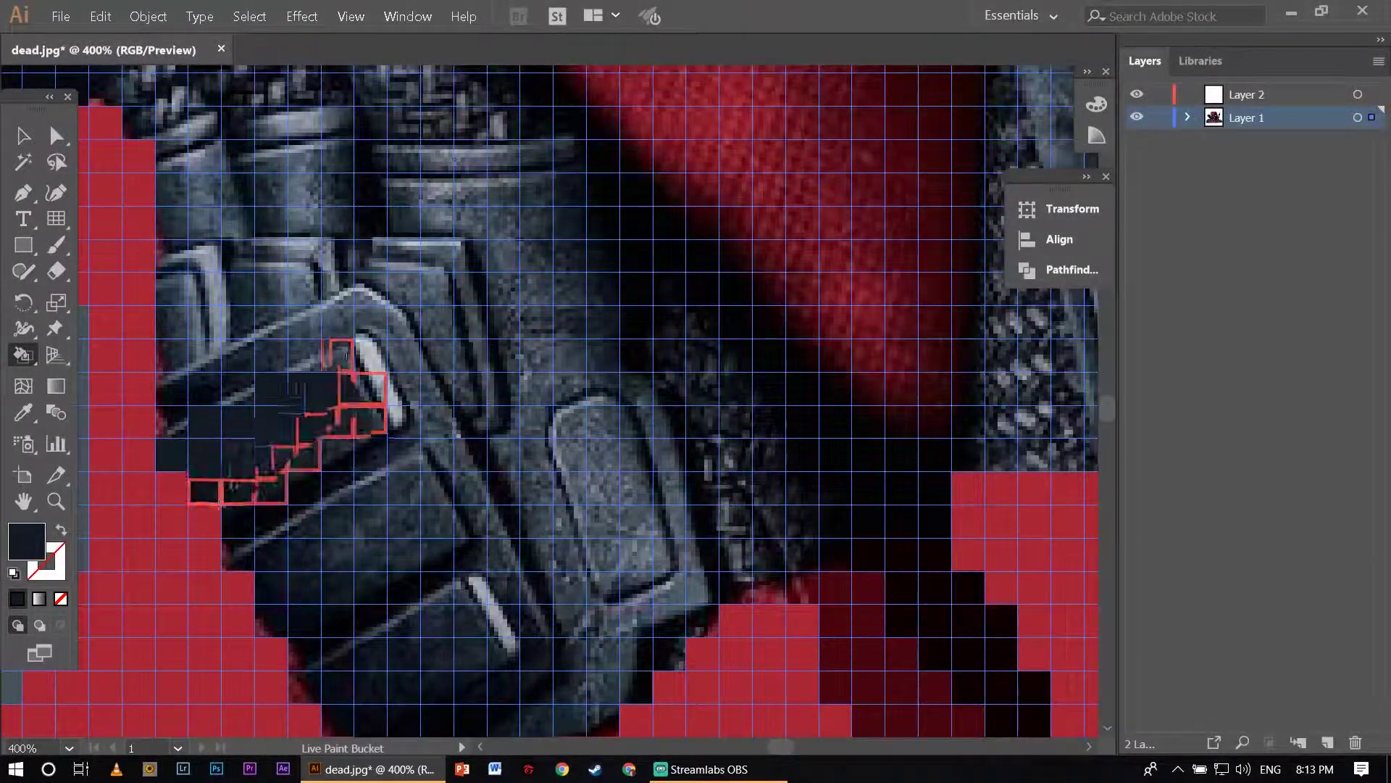
drag(239, 550, 272, 584)
scroll(289, 565, down, 3)
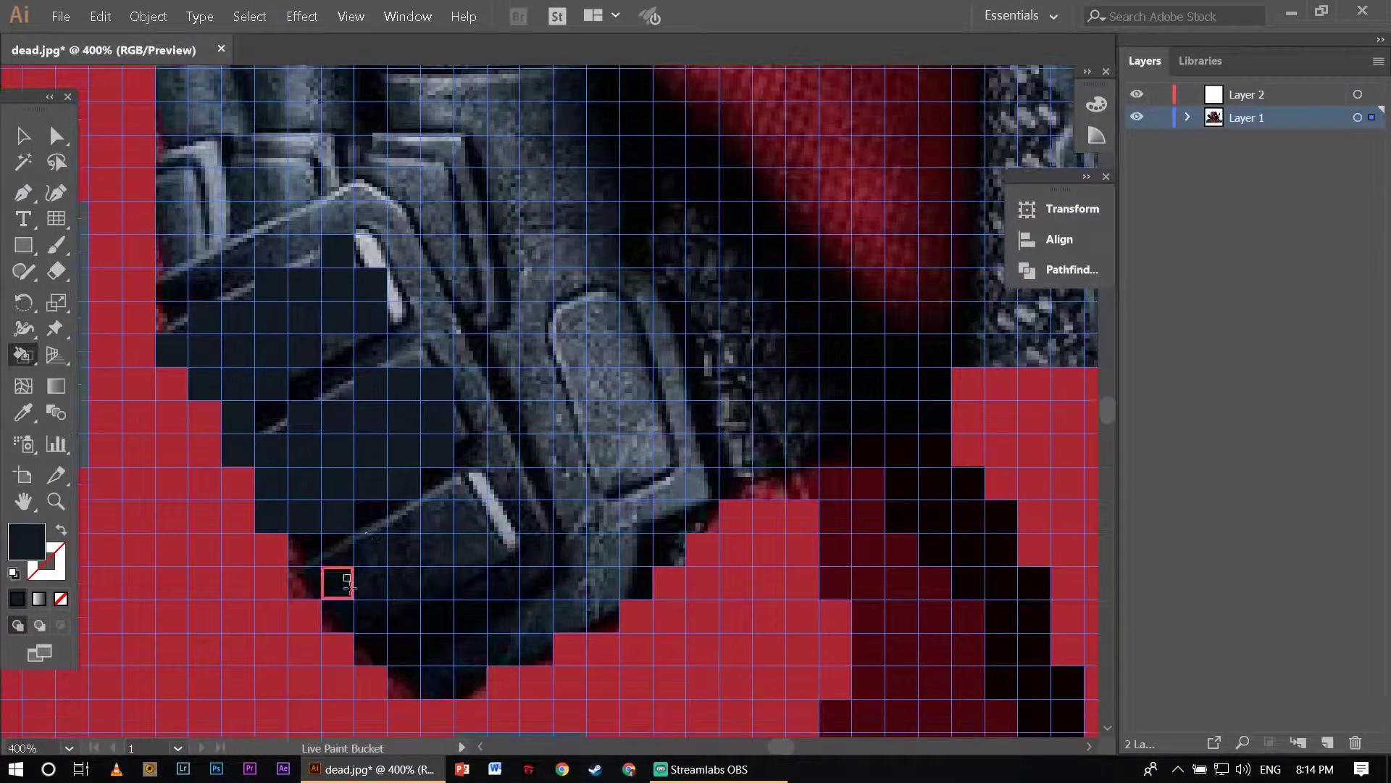
drag(371, 555, 478, 543)
Sample light grey and paint the pouch highlight cells light grey.
alt+click(471, 482)
drag(471, 482, 502, 533)
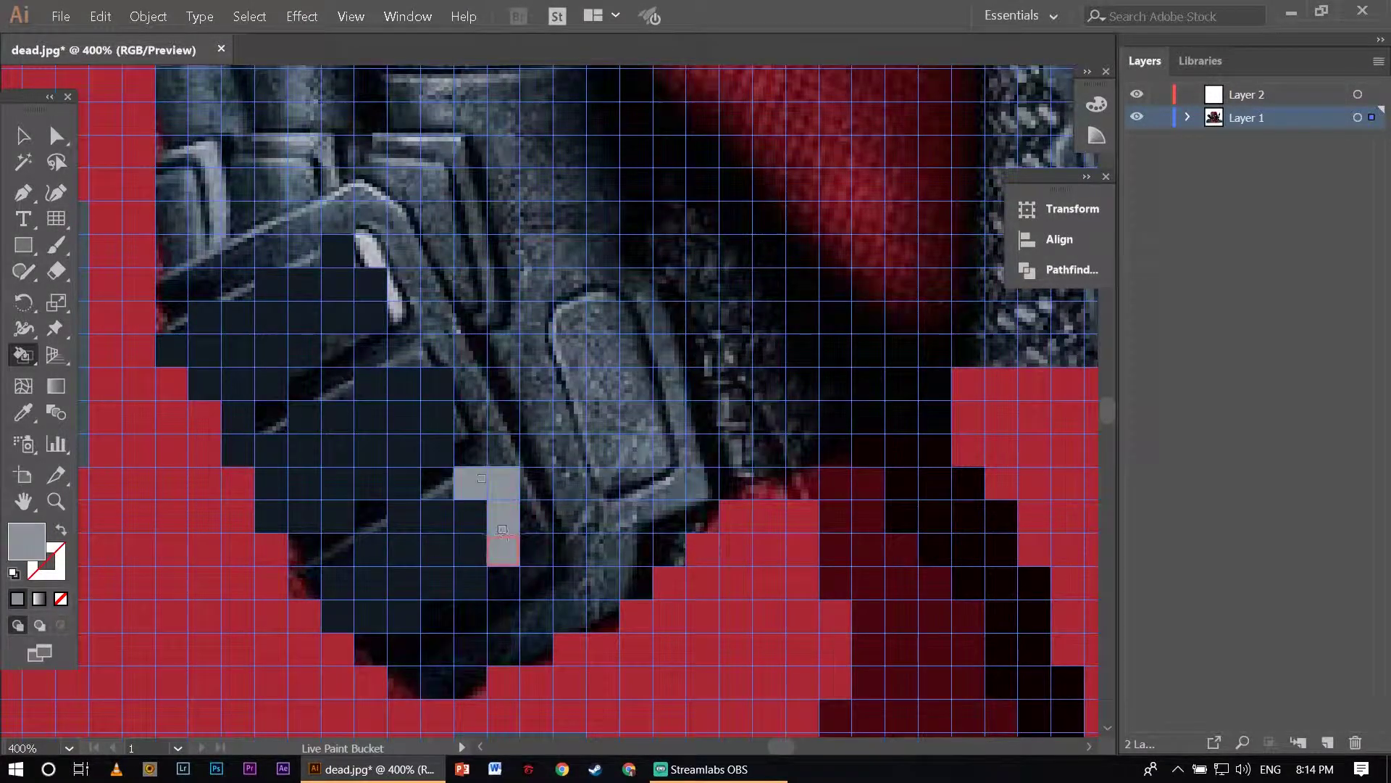
click(371, 284)
scroll(371, 284, down, 2)
Sample slate grey and fill several rows of pouch cells slate grey.
click(433, 460)
scroll(471, 516, up, 3)
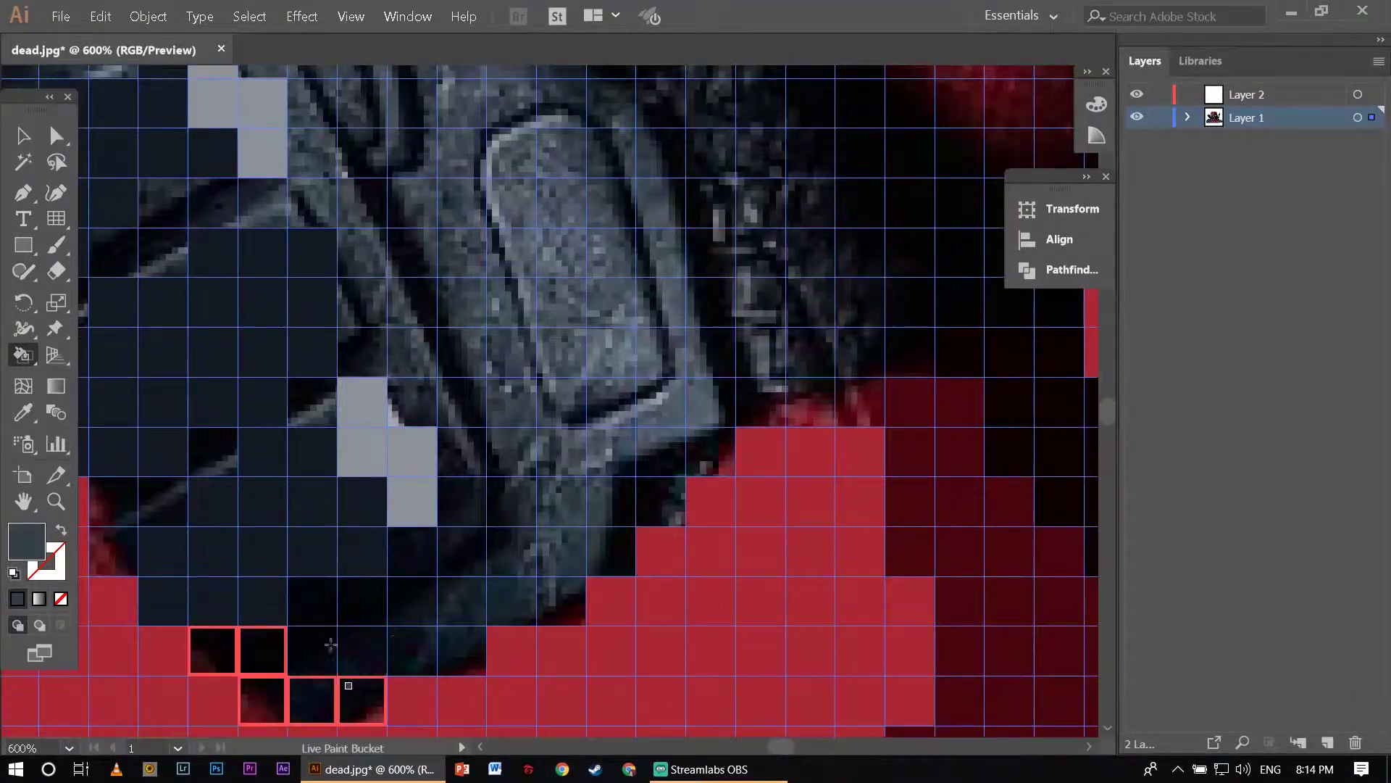
mouse_move(330, 644)
mouse_down()
mouse_move(460, 451)
mouse_move(438, 375)
mouse_up()
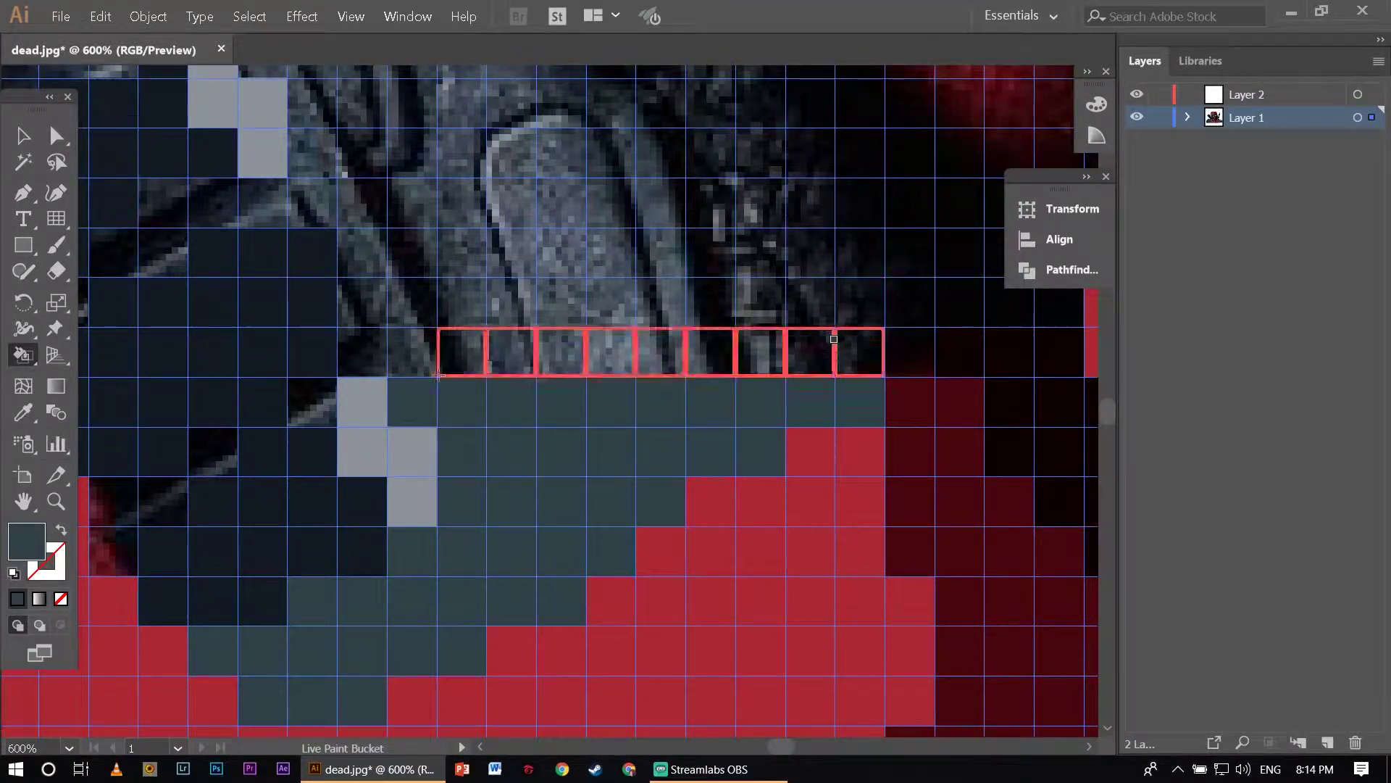
scroll(584, 413, down, 2)
drag(584, 413, 326, 395)
drag(569, 369, 265, 376)
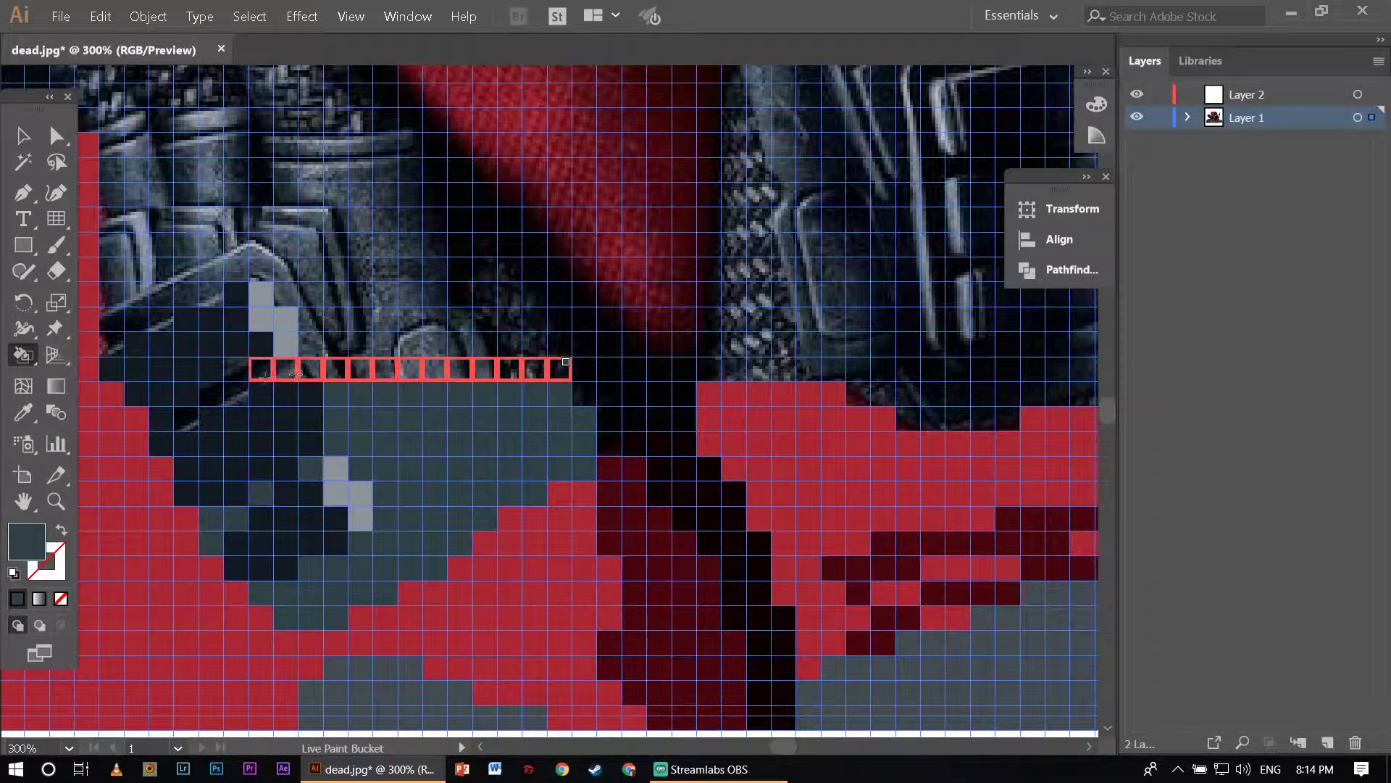
scroll(265, 376, up, 3)
Fill the outlined row, a strip and the cells above the highlight slate grey.
mouse_move(536, 391)
mouse_down()
mouse_move(217, 355)
mouse_move(217, 507)
mouse_up()
scroll(227, 279, up, 2)
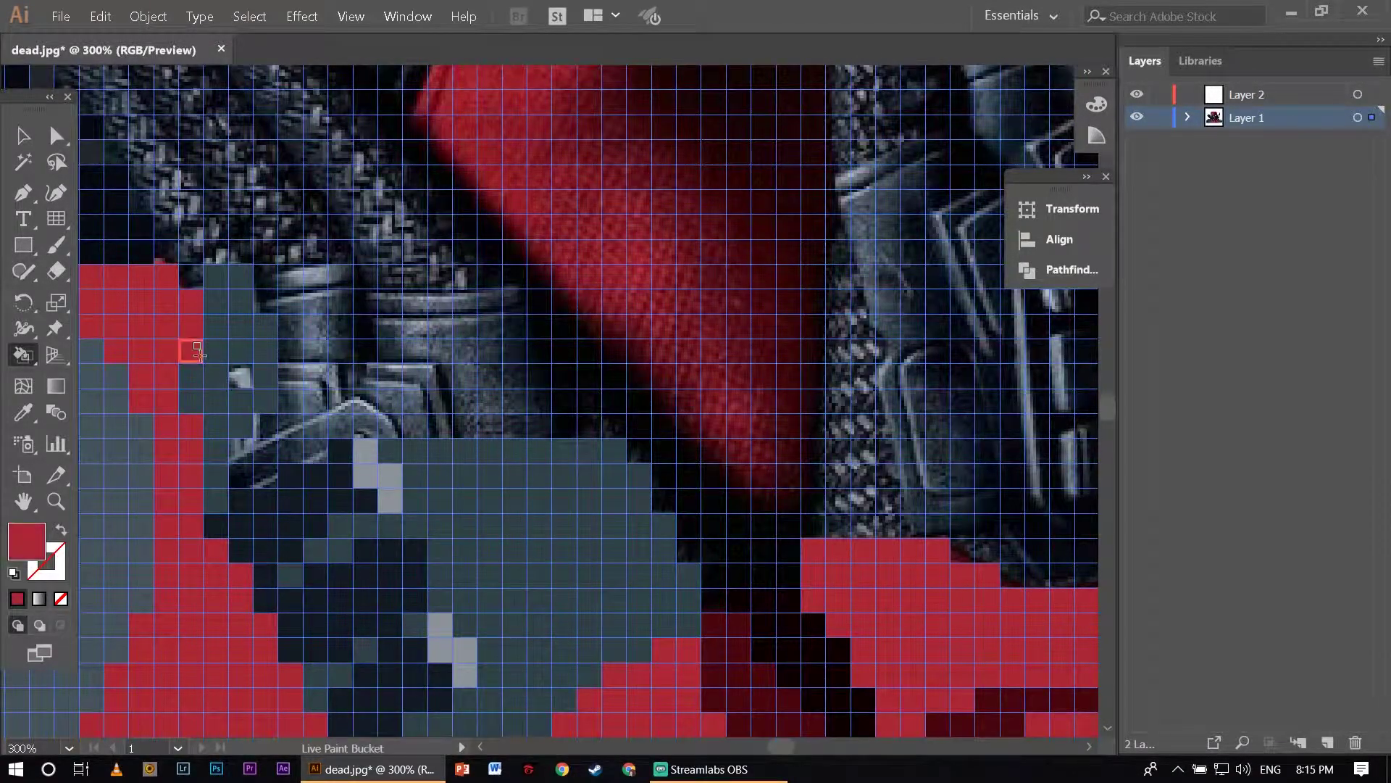
drag(290, 326, 301, 439)
drag(382, 298, 458, 308)
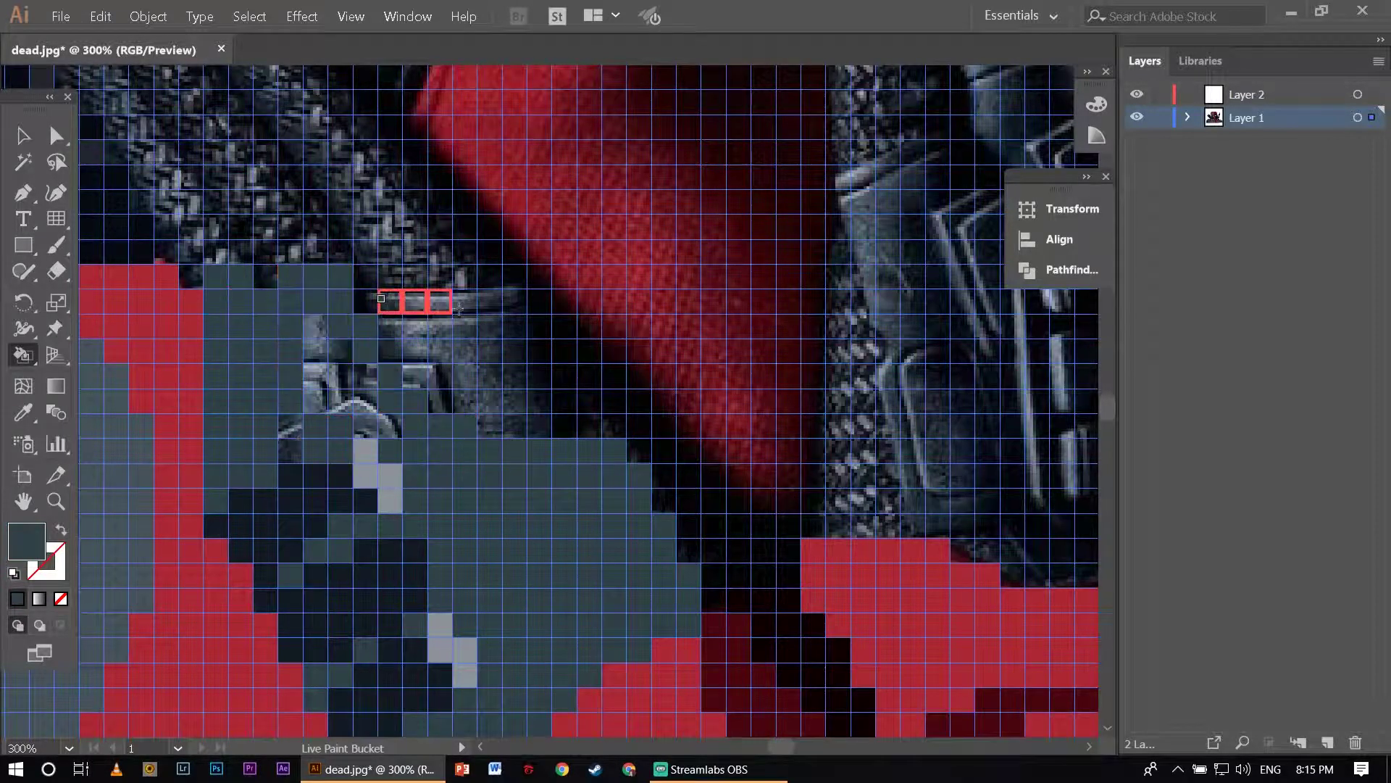
drag(341, 375, 411, 430)
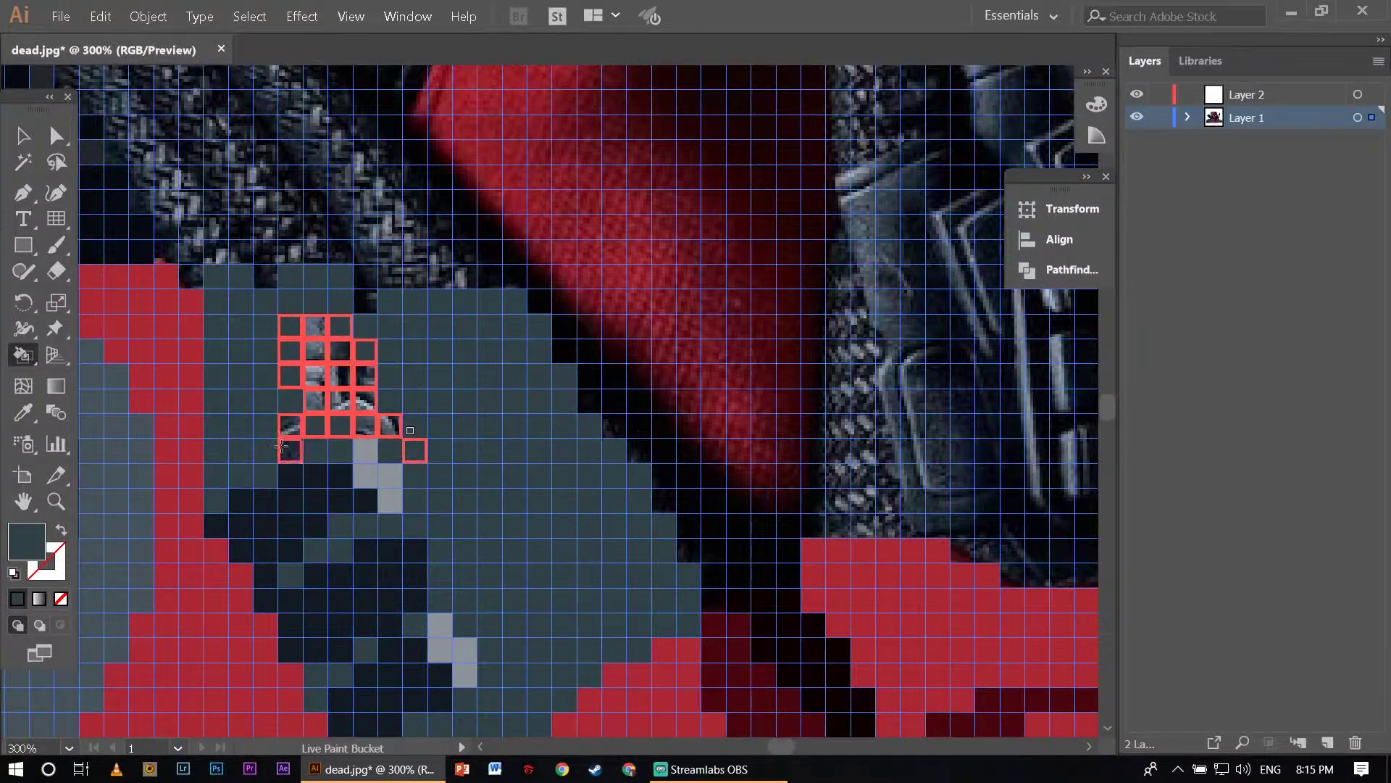
scroll(410, 430, down, 3)
scroll(223, 472, up, 3)
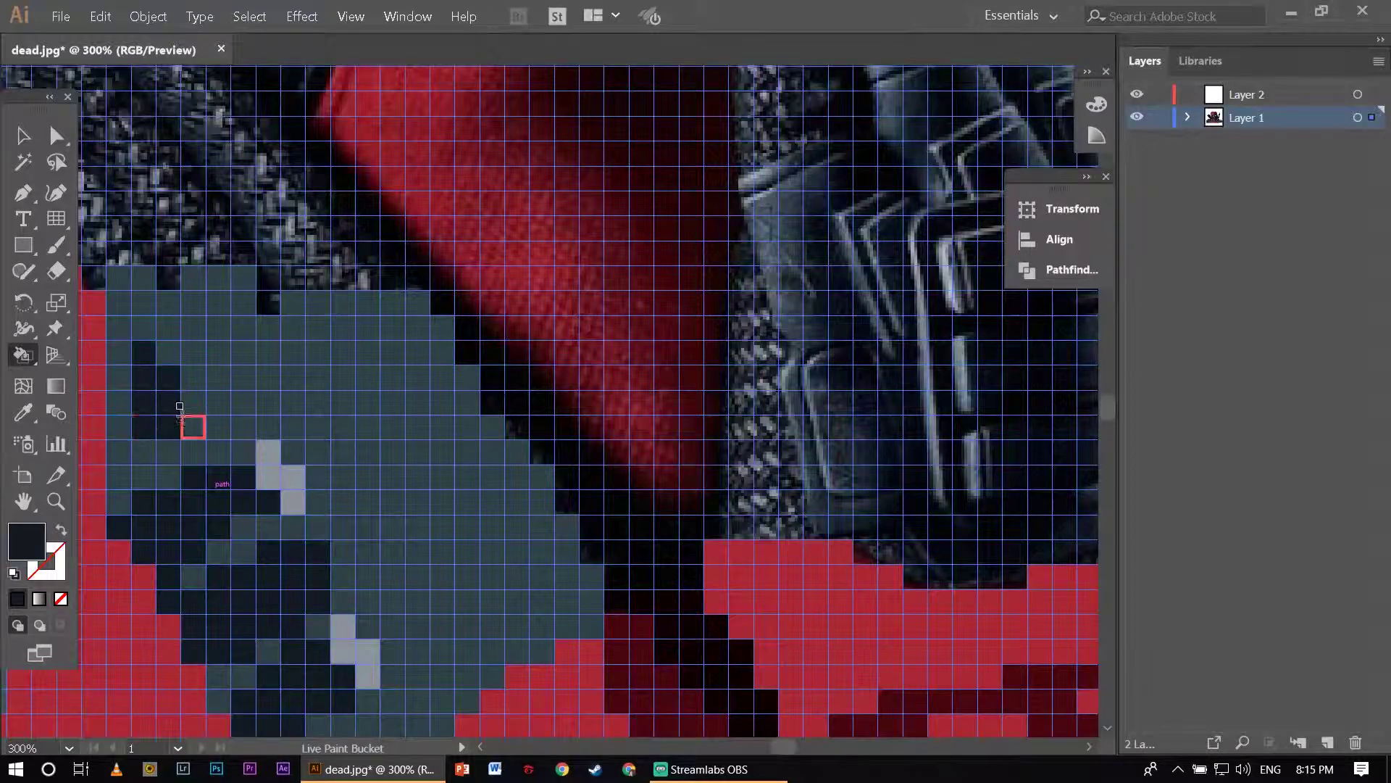
Fill a block of pouch cells dark navy, then sample the grey-blue cell colour.
drag(229, 332, 364, 328)
scroll(389, 409, up, 1)
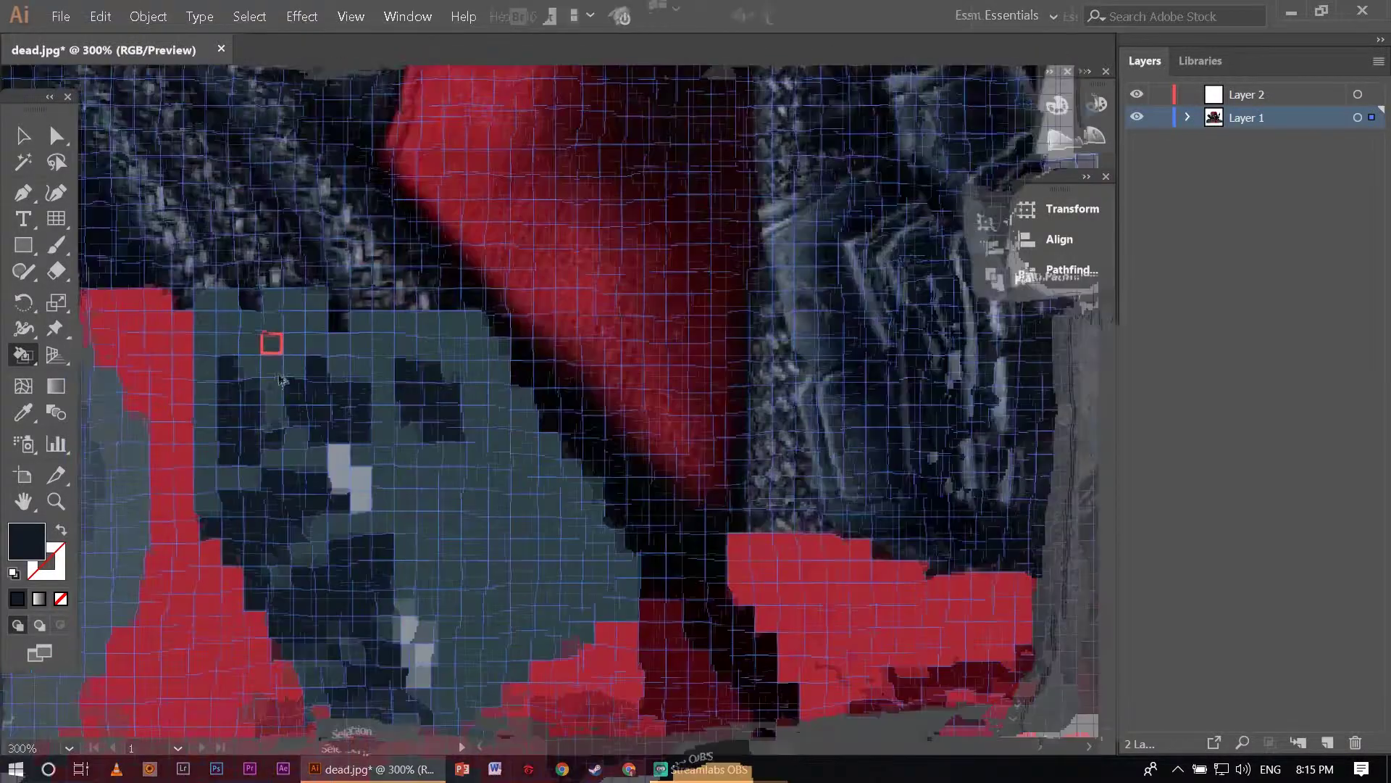
alt+click(383, 464)
scroll(364, 335, down, 1)
scroll(319, 312, down, 2)
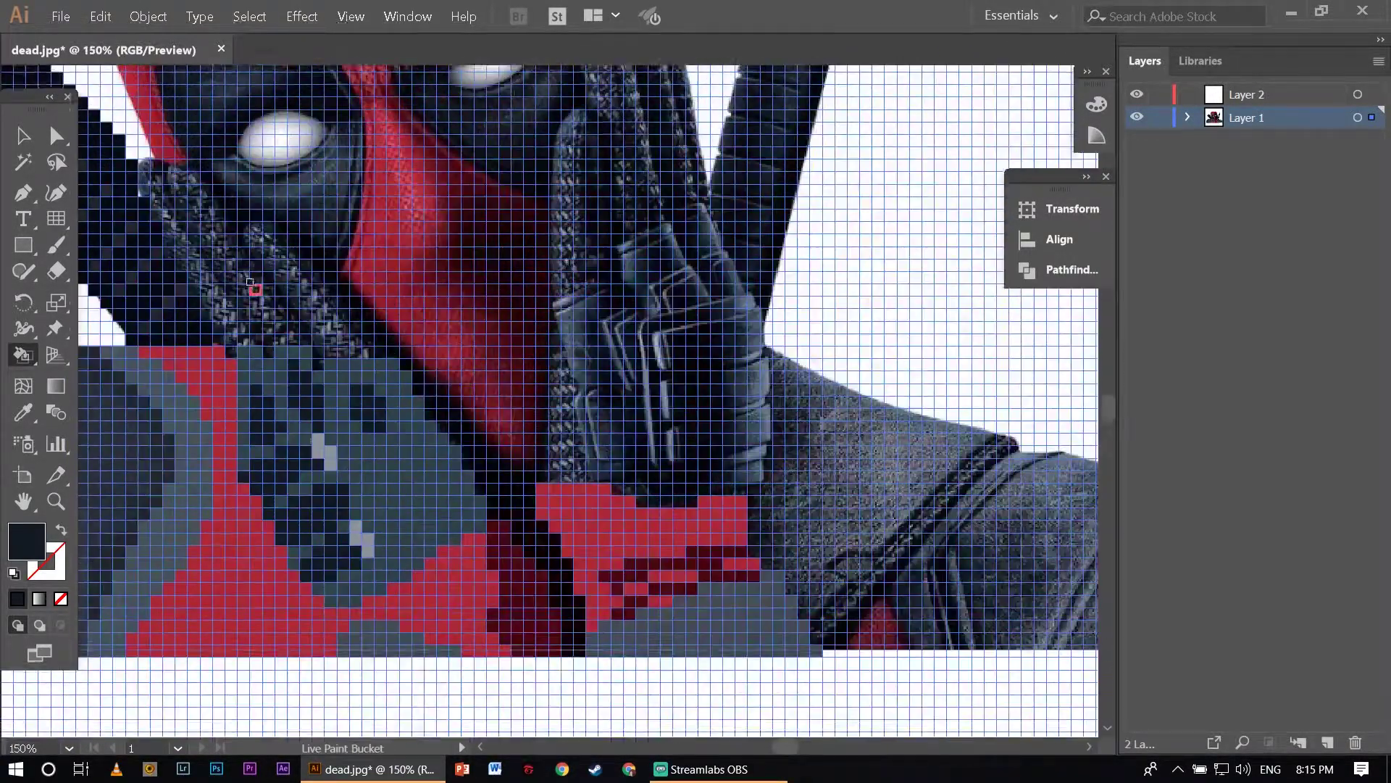
scroll(253, 290, up, 2)
Preview the artwork without the grid, then fill columns of cells below the left eye near-black.
scroll(343, 445, down, 2)
click(1137, 117)
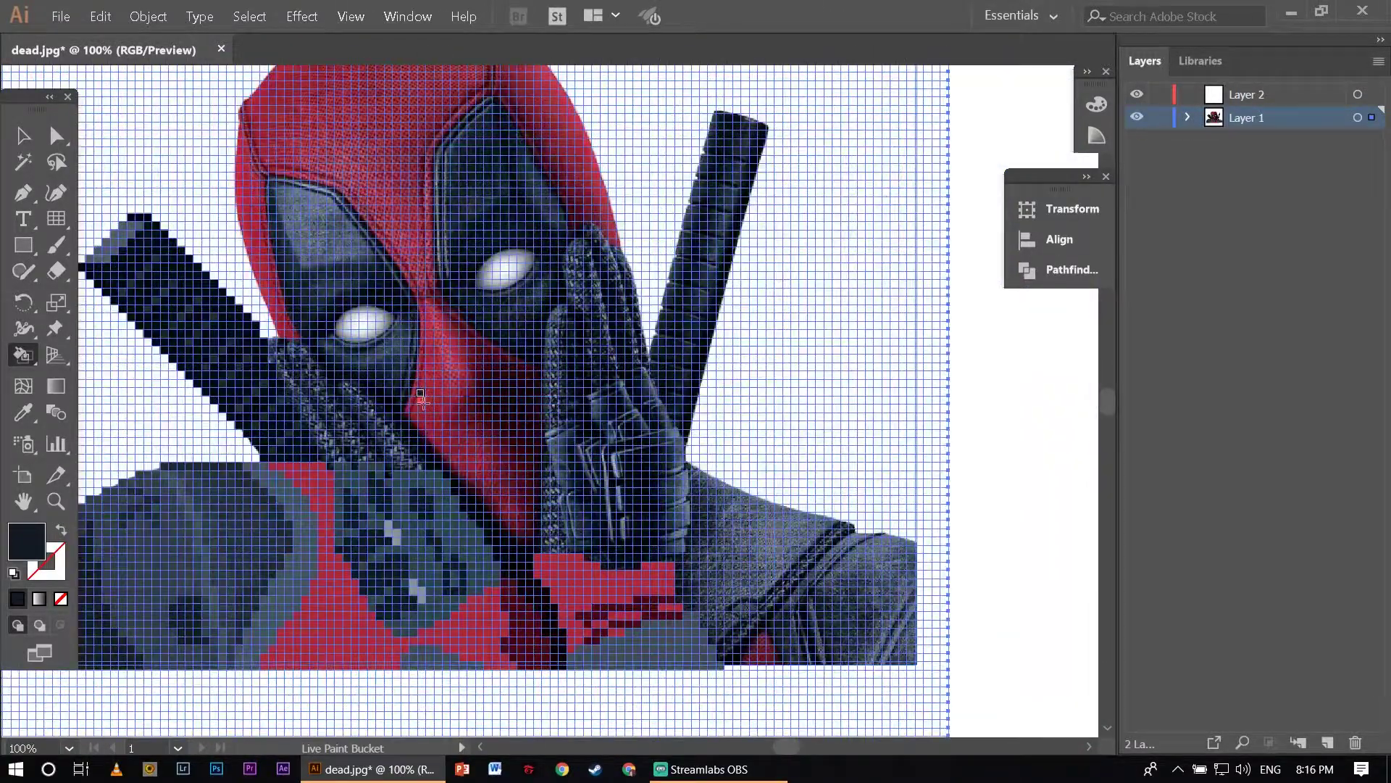
scroll(570, 505, up, 3)
alt+click(570, 505)
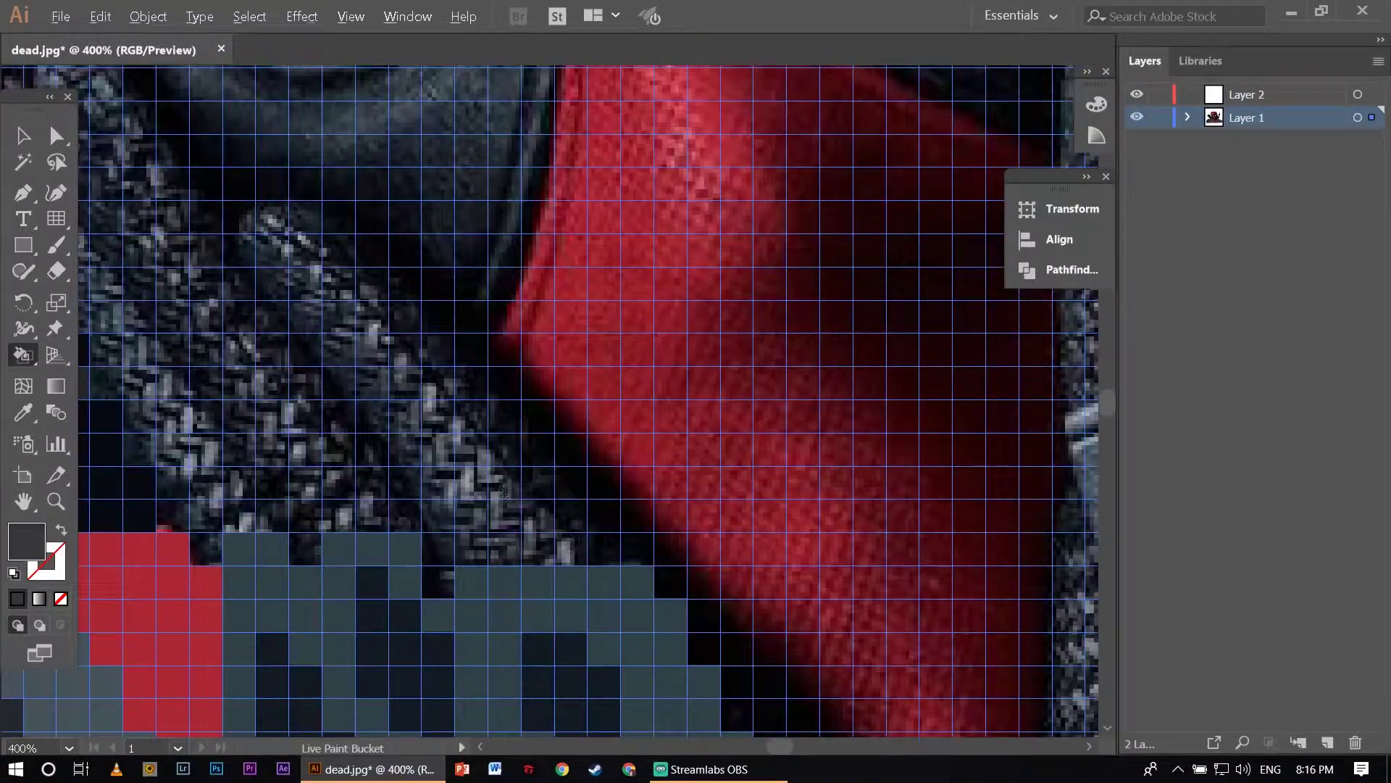
alt+click(406, 579)
click(438, 550)
click(433, 557)
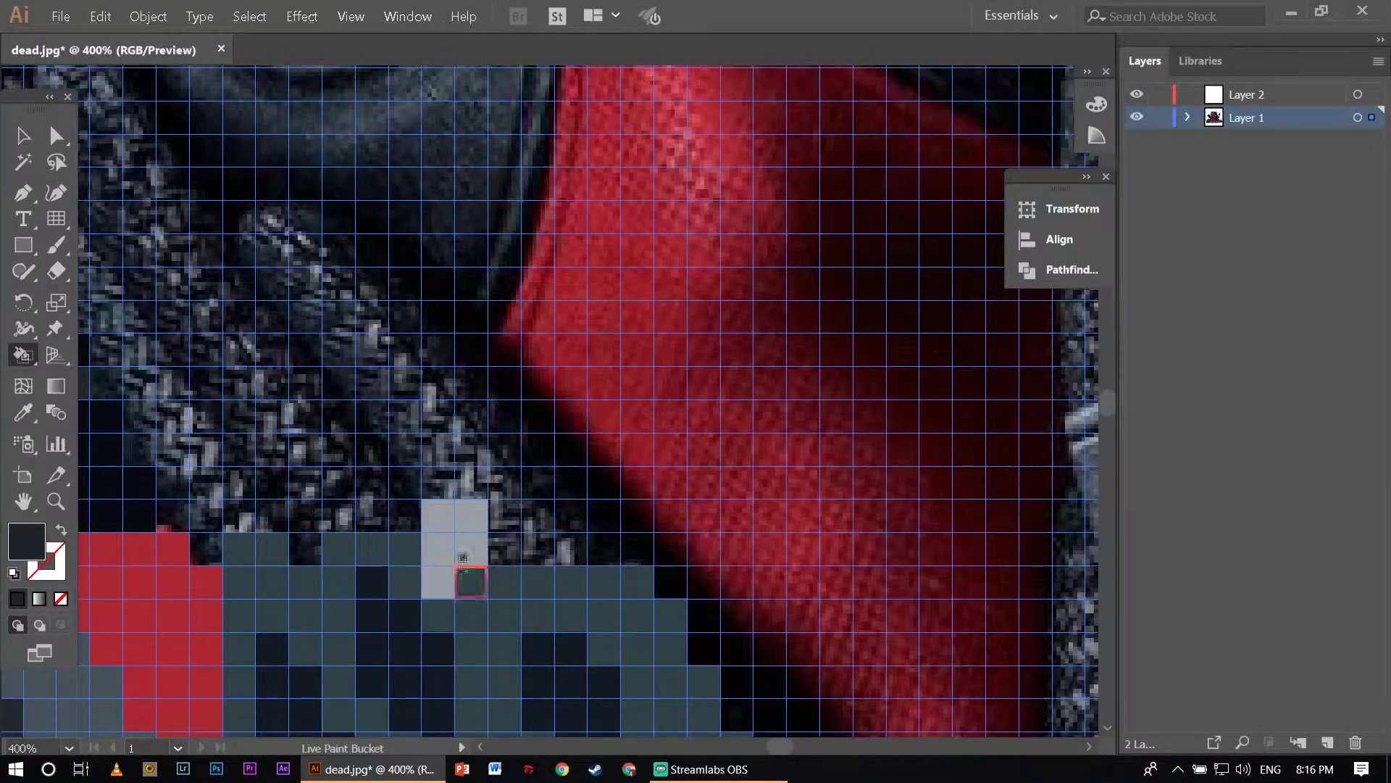
click(463, 558)
Paint the diagonal chain of cells along the strap dark.
click(435, 406)
scroll(415, 492, up, 3)
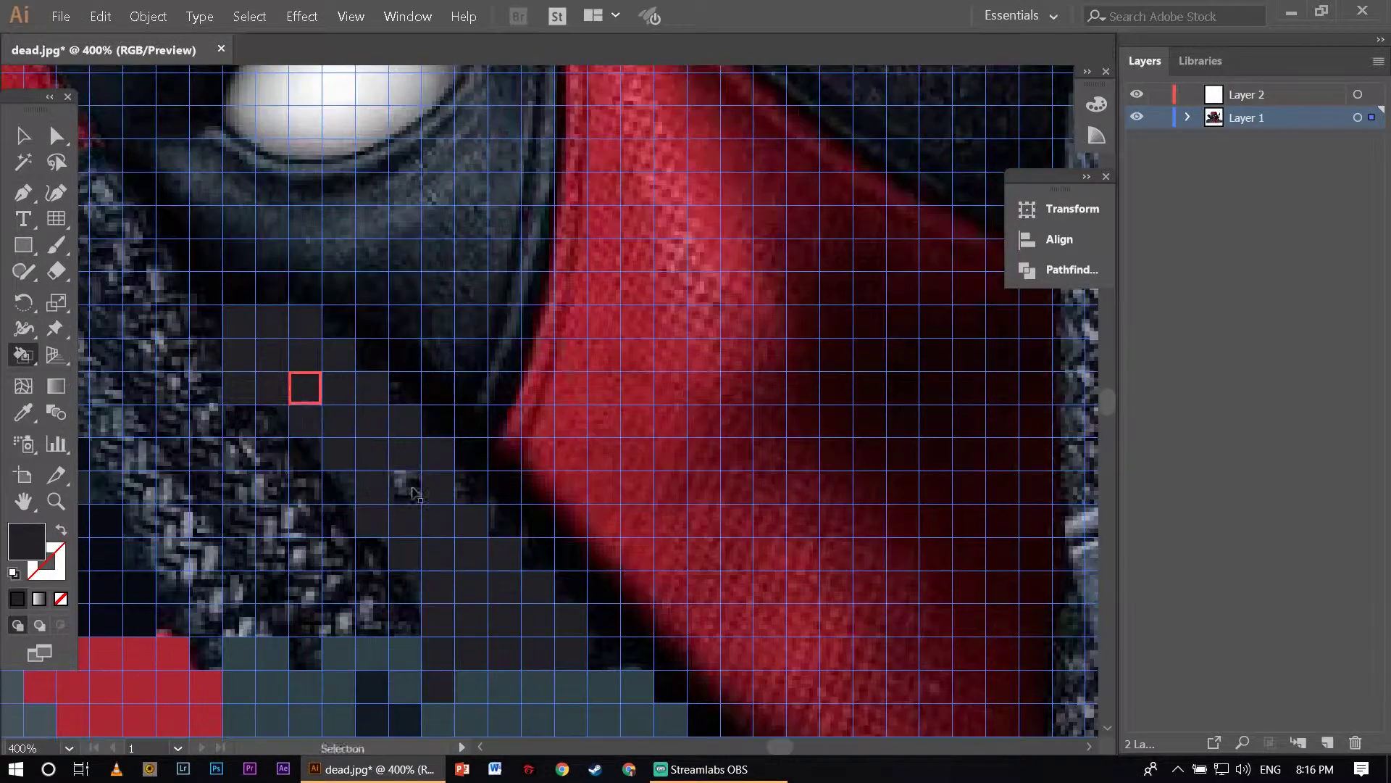
scroll(414, 493, left, 3)
drag(163, 162, 476, 555)
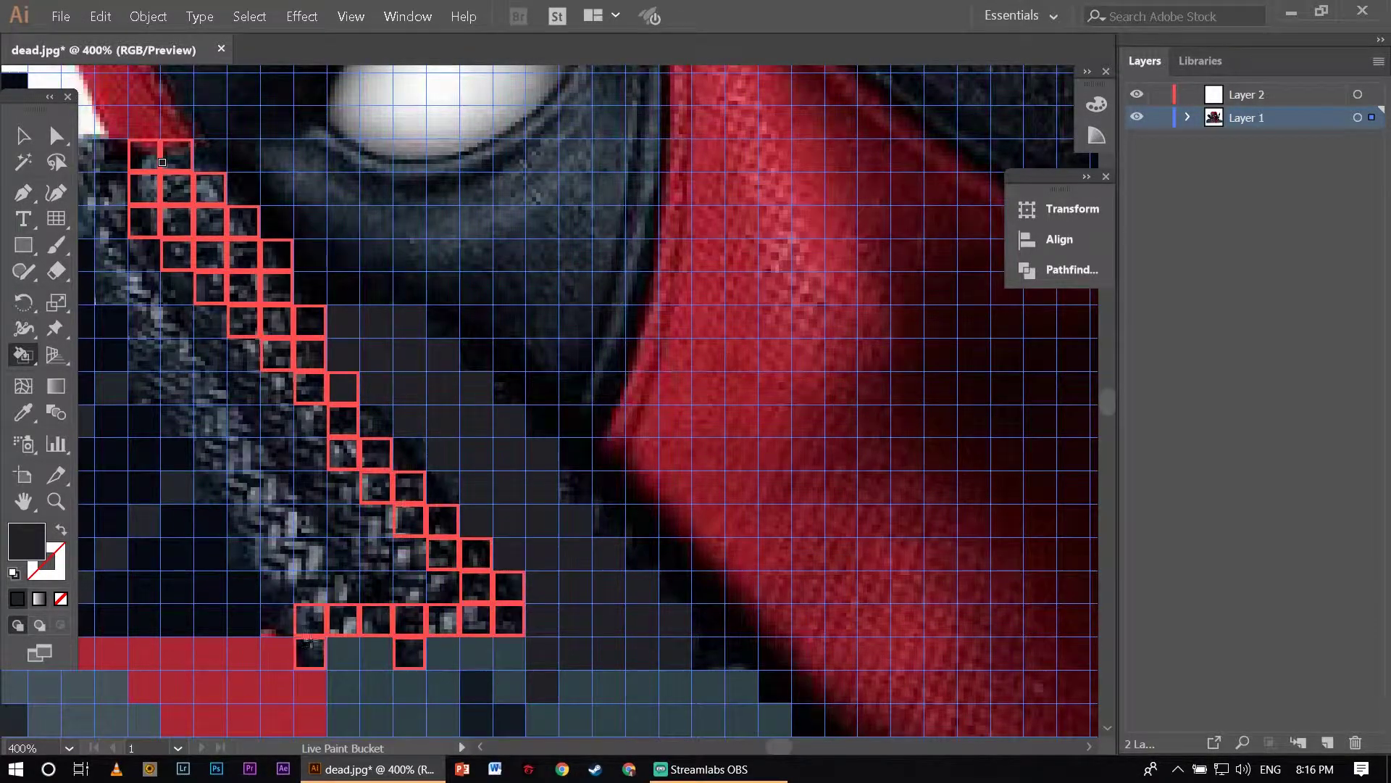
drag(309, 641, 407, 487)
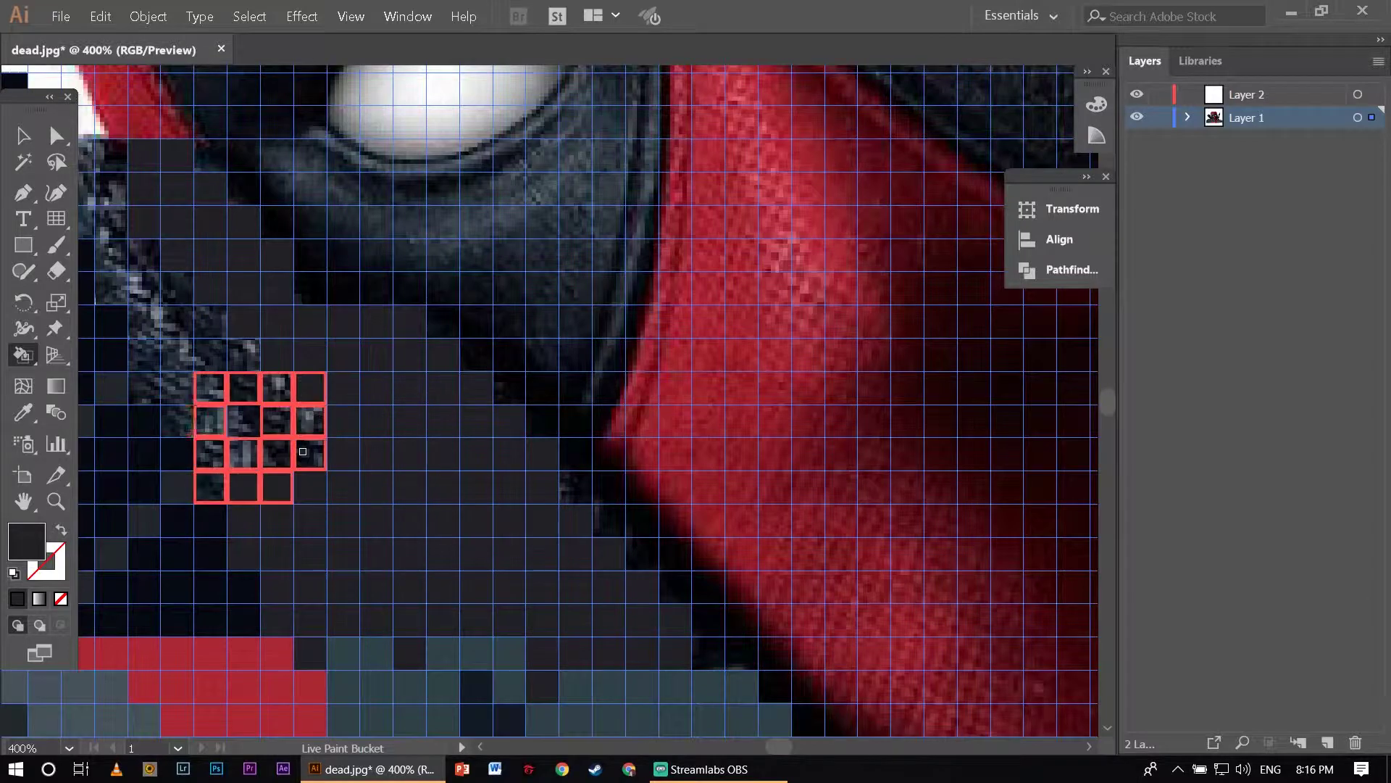
mouse_move(303, 451)
mouse_down()
mouse_move(198, 320)
mouse_move(145, 282)
mouse_up()
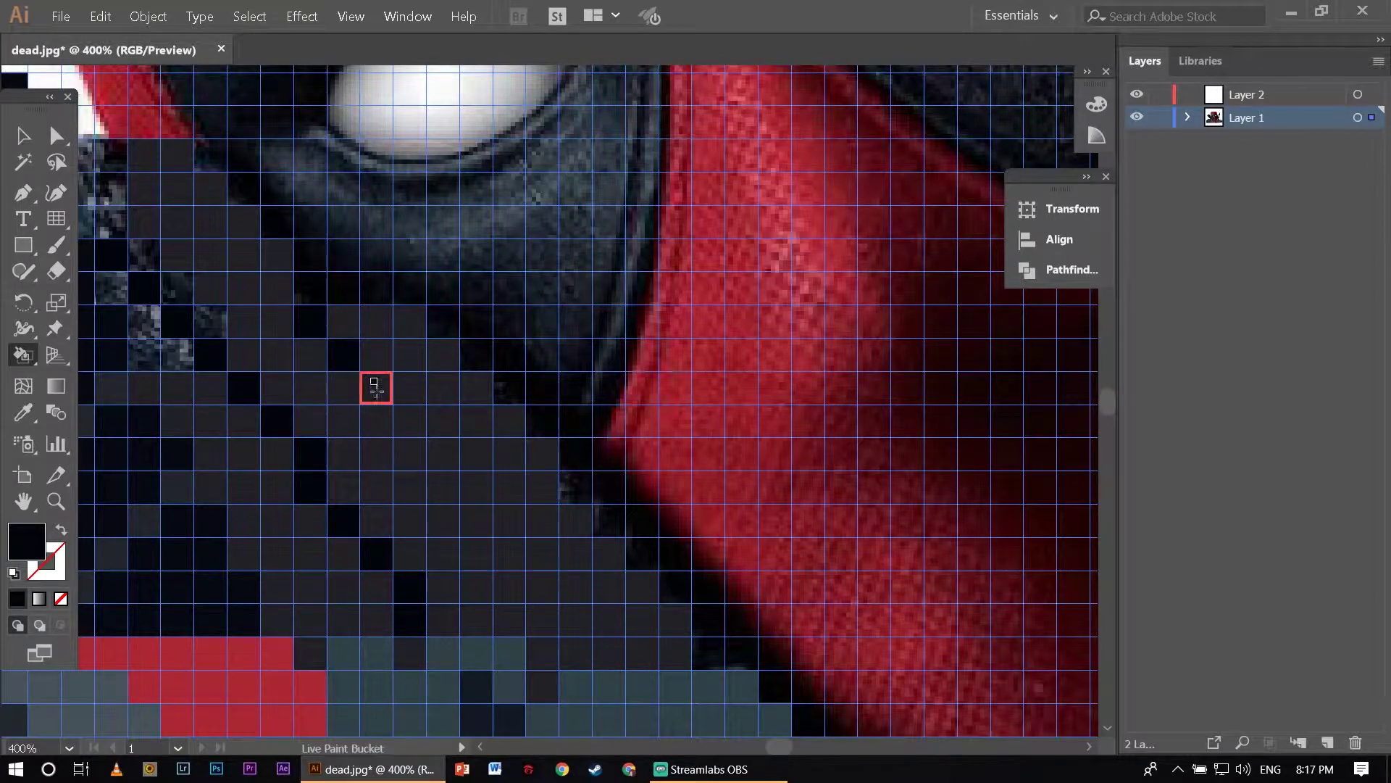
drag(356, 392, 605, 652)
Fill the blue-grey cells dark grey, then sample the strap's red.
scroll(135, 297, up, 3)
scroll(135, 297, left, 3)
alt+click(223, 374)
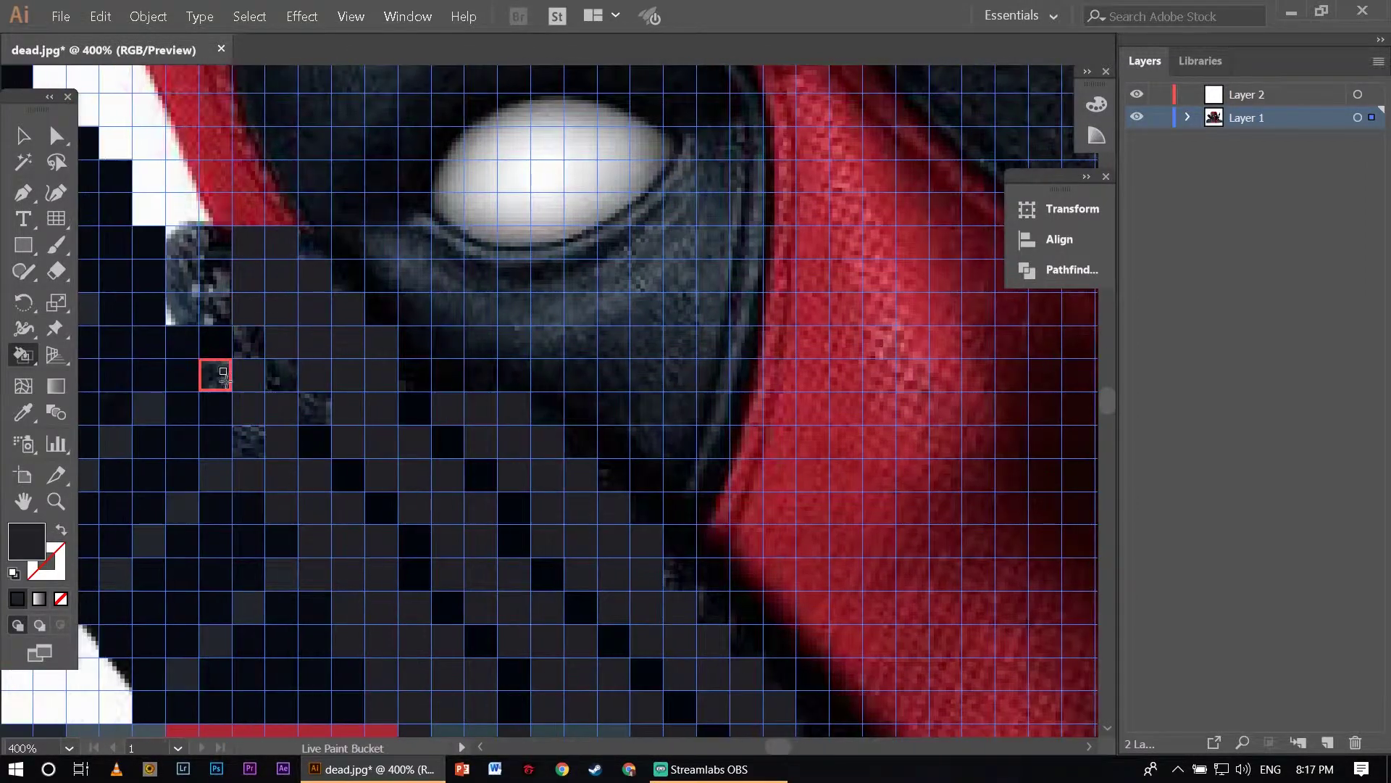
mouse_move(223, 377)
mouse_down()
mouse_move(239, 338)
mouse_move(211, 232)
mouse_up()
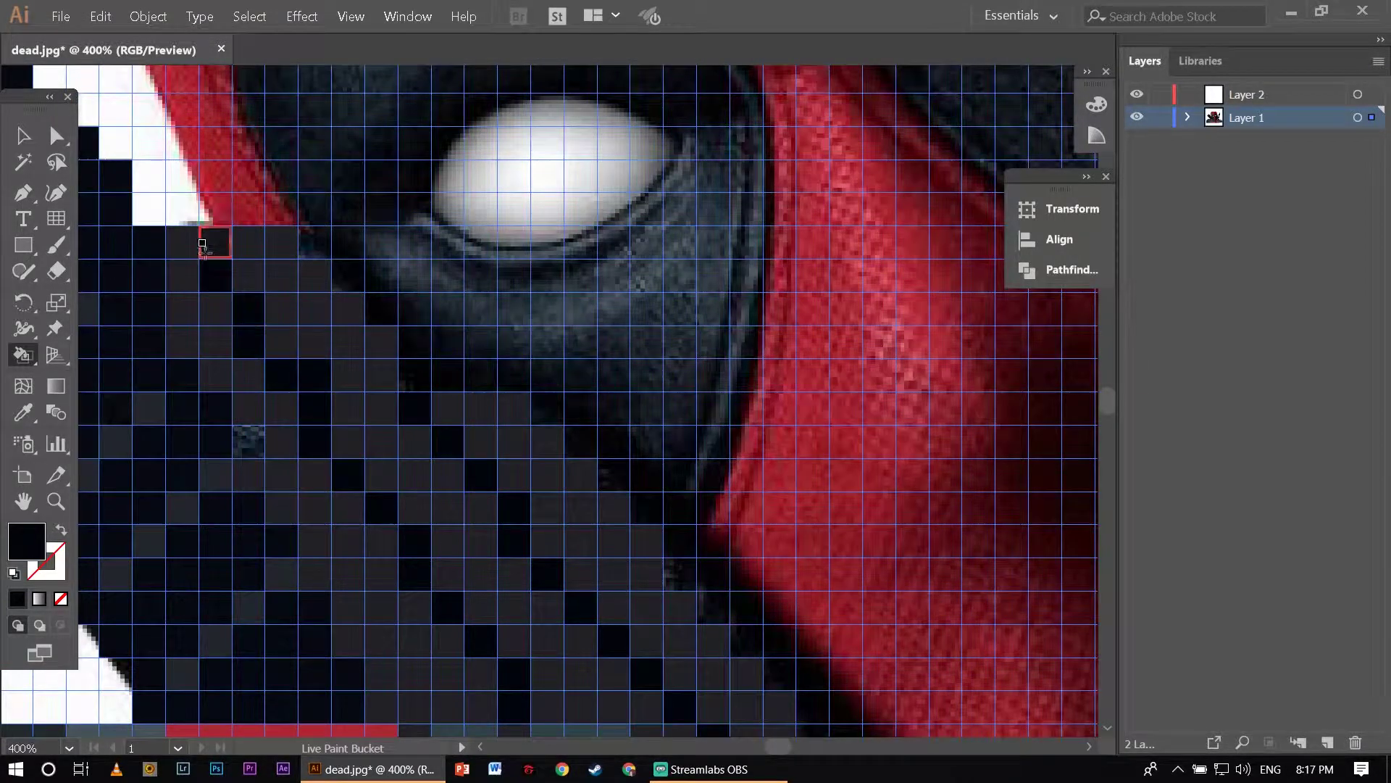
scroll(279, 335, down, 3)
scroll(202, 373, up, 2)
scroll(438, 370, down, 2)
scroll(438, 370, down, 3)
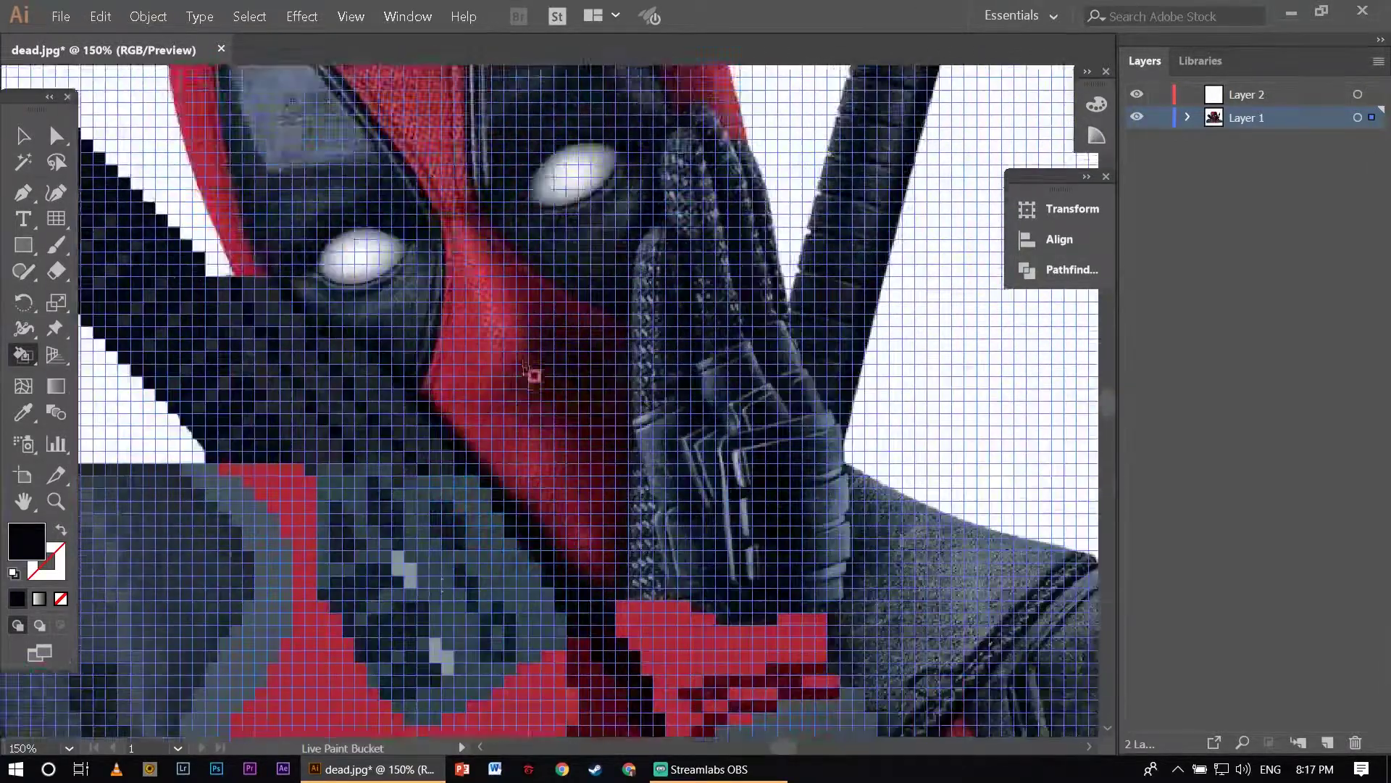
scroll(531, 376, up, 2)
alt+click(389, 190)
Paint the diagonal band below the left eye with crimson cells.
drag(376, 120, 320, 471)
scroll(320, 471, down, 2)
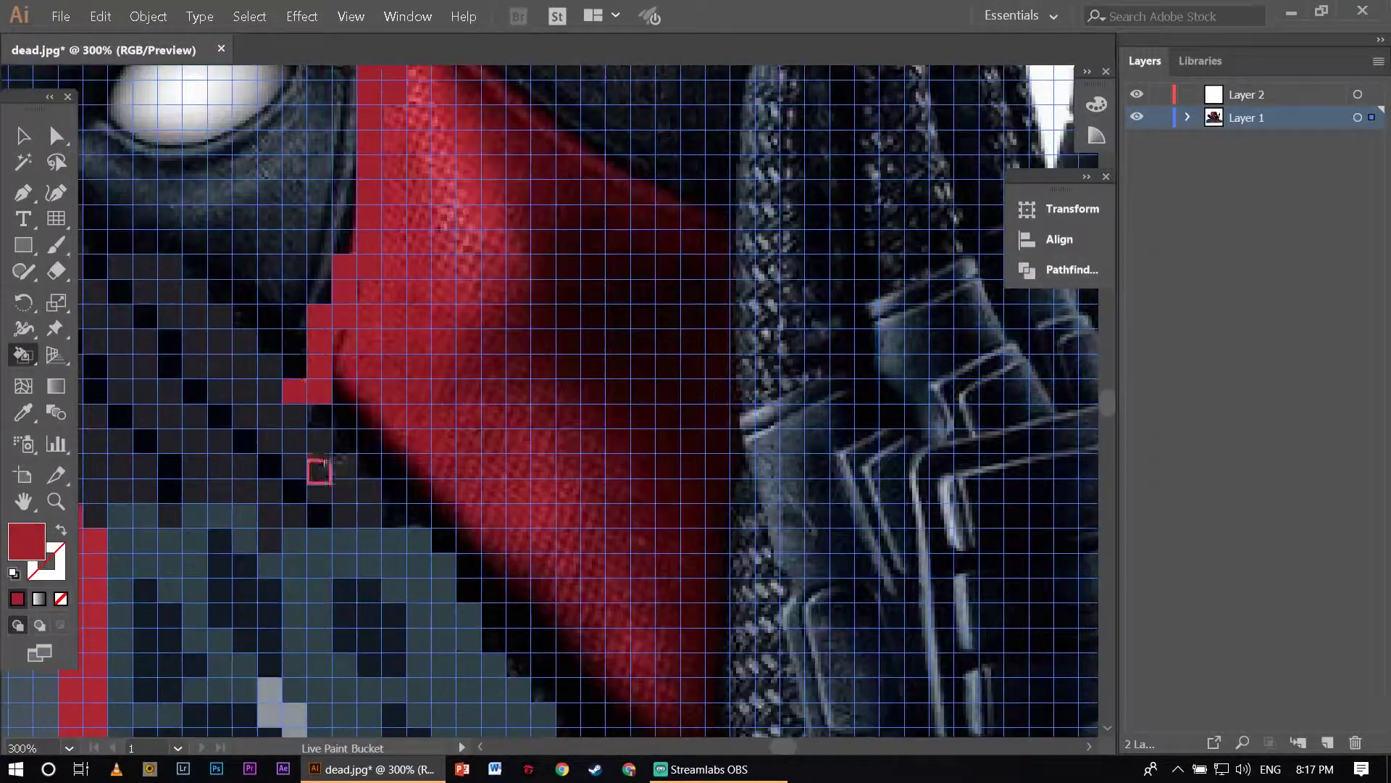
scroll(375, 461, down, 1)
drag(404, 466, 494, 563)
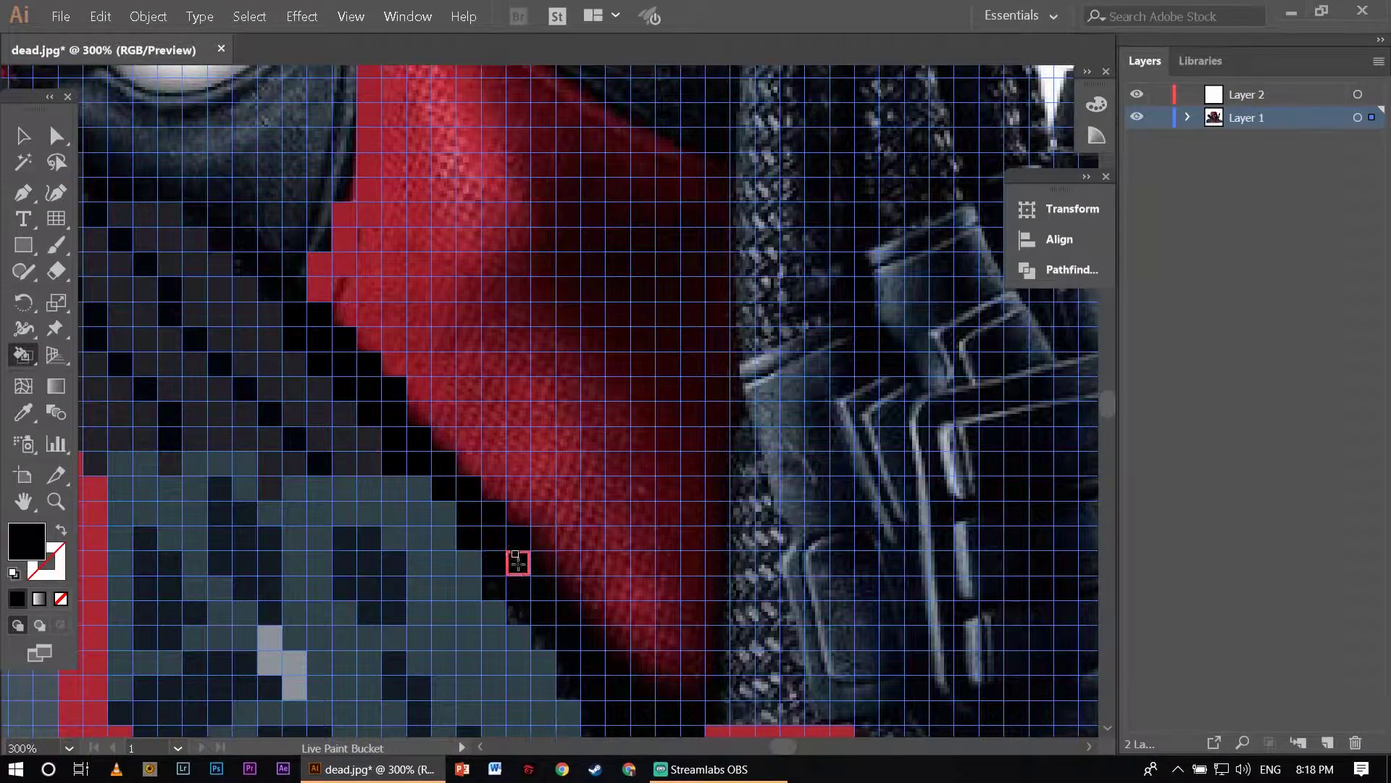
scroll(494, 442, down, 2)
drag(551, 510, 658, 574)
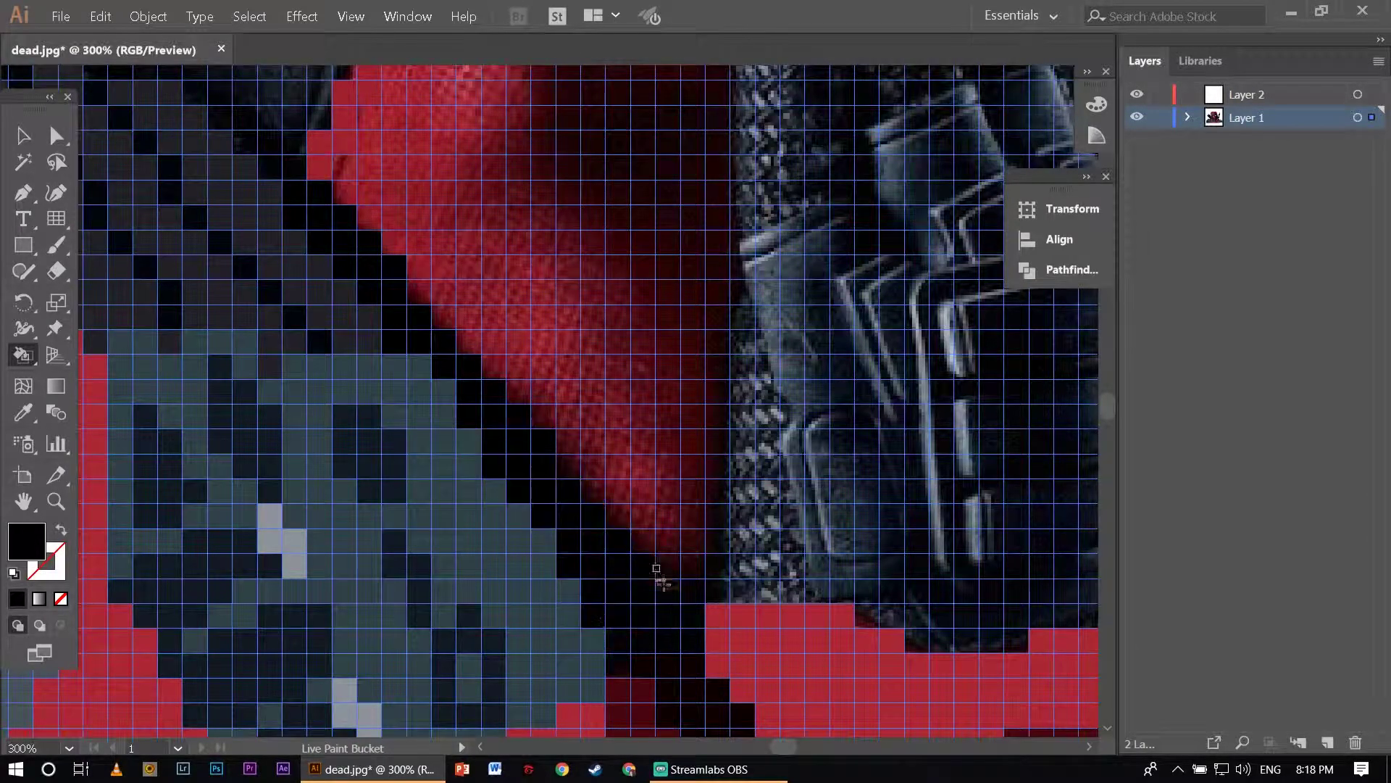
scroll(397, 354, up, 4)
Extend the crimson fill across more cells of the red band.
drag(330, 411, 685, 650)
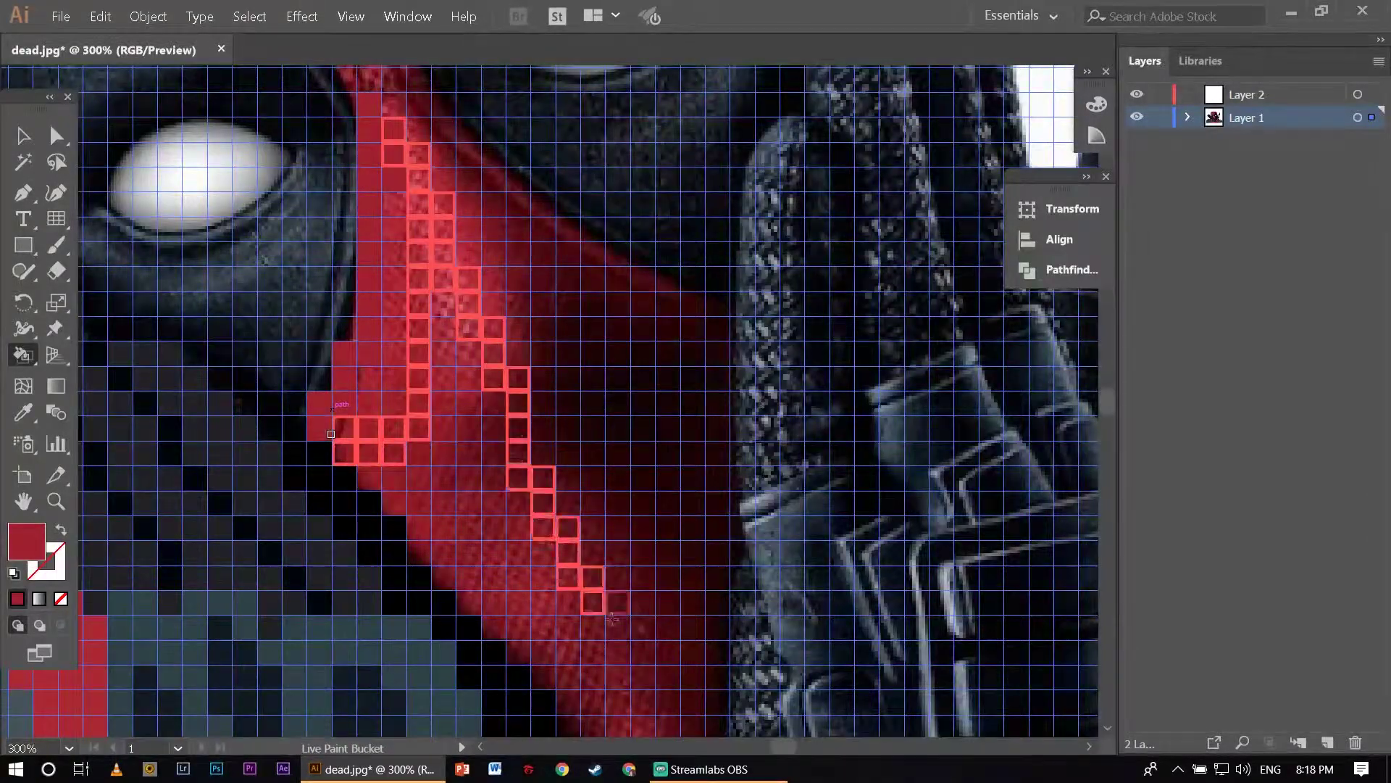
scroll(631, 626, down, 3)
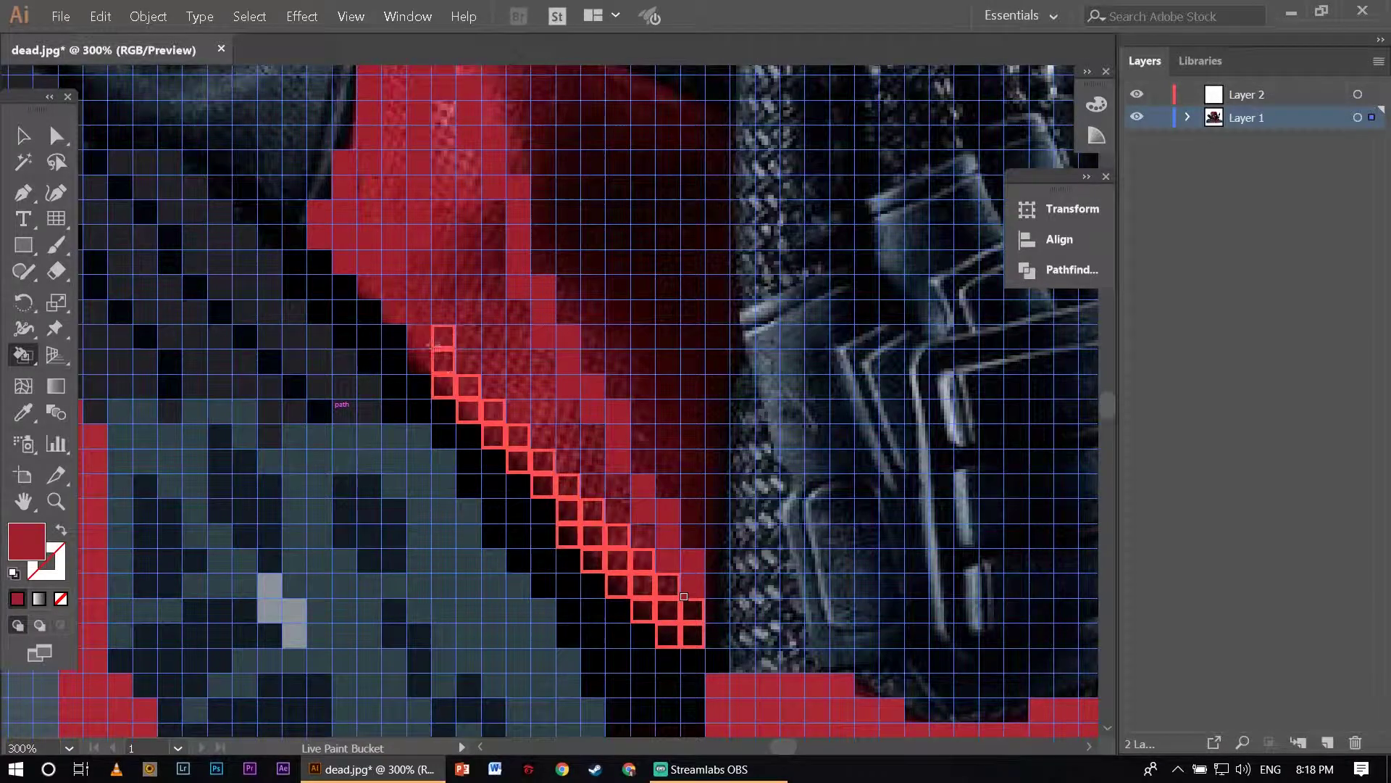
drag(345, 255, 346, 257)
scroll(347, 257, up, 2)
drag(391, 130, 463, 406)
drag(468, 469, 586, 593)
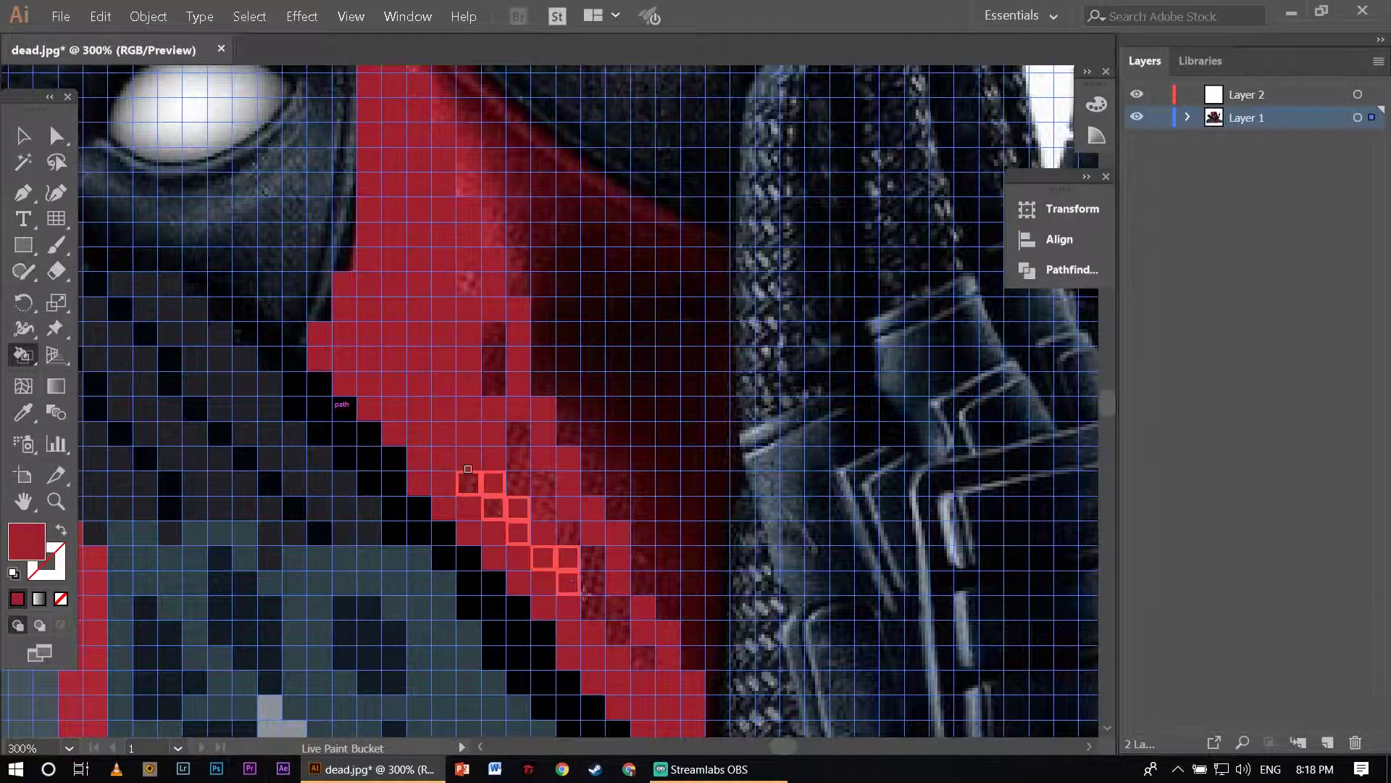
scroll(466, 286, up, 2)
Sample dark maroon and fill the cells beside the red band.
alt+click(518, 406)
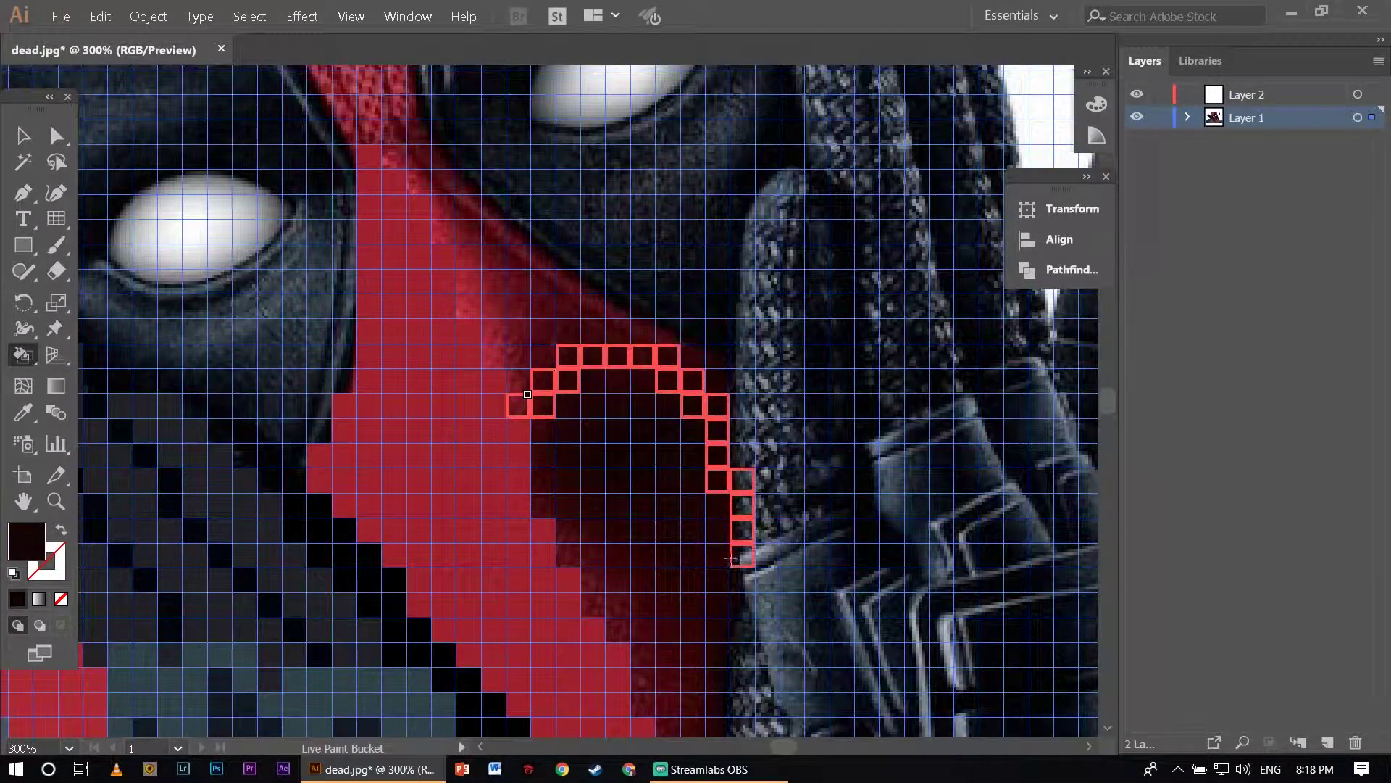
drag(518, 406, 725, 638)
scroll(530, 424, down, 1)
drag(572, 341, 714, 464)
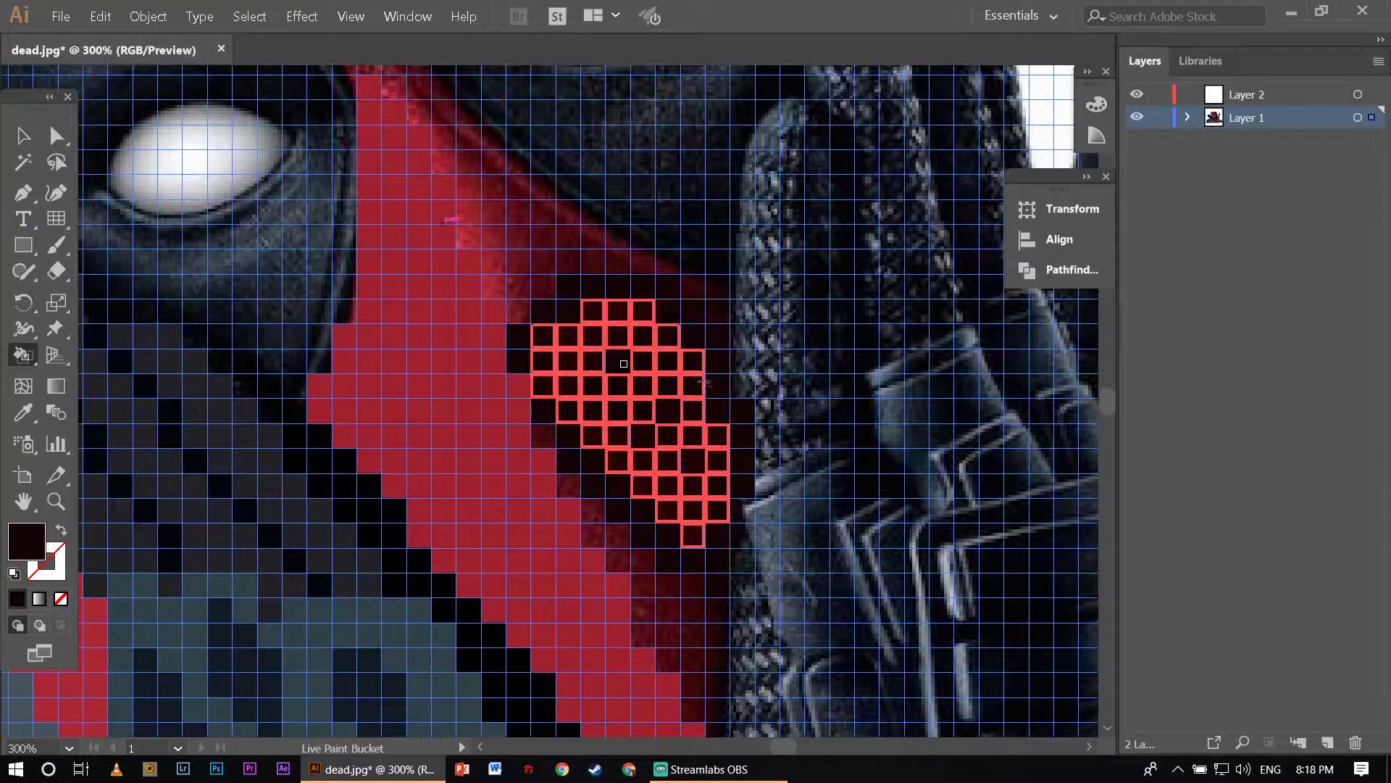
drag(703, 382, 703, 384)
scroll(652, 363, down, 1)
Fill the remaining traced cells, including lighter red ones, dark maroon.
alt+click(544, 301)
drag(544, 301, 714, 602)
alt+click(704, 558)
scroll(529, 311, up, 1)
scroll(565, 319, up, 1)
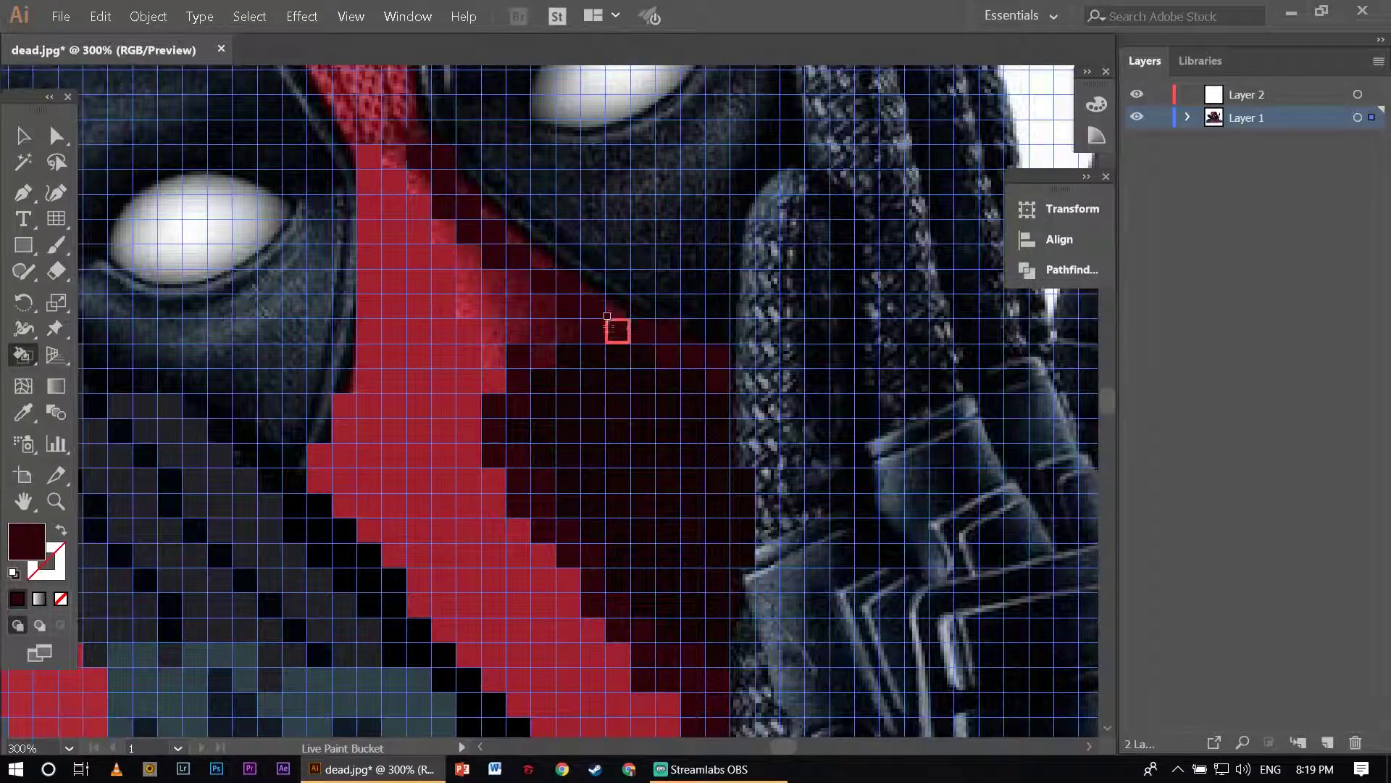
drag(607, 316, 534, 285)
drag(460, 261, 461, 263)
scroll(461, 262, down, 2)
Paint the cells along the mask edge and above the eye patch red.
scroll(471, 362, down, 2)
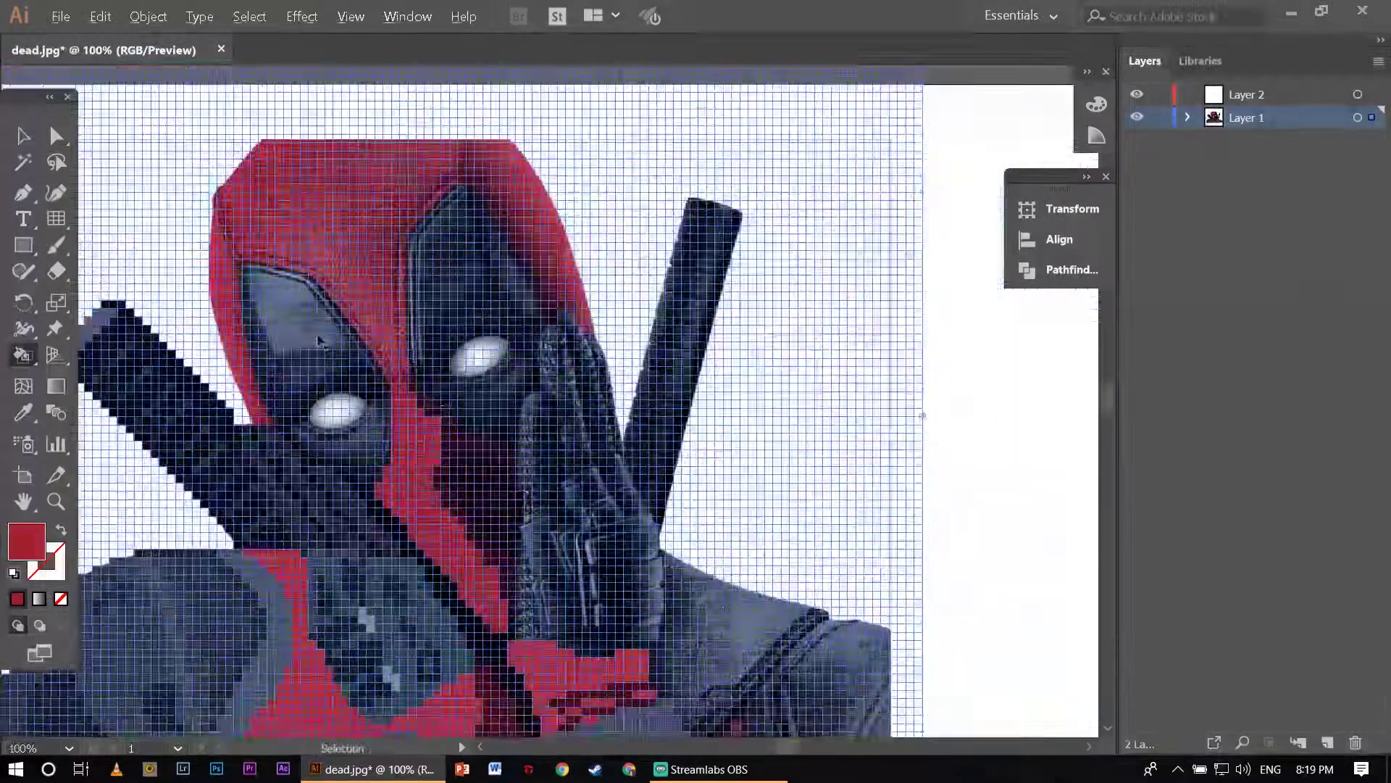
scroll(511, 542, up, 5)
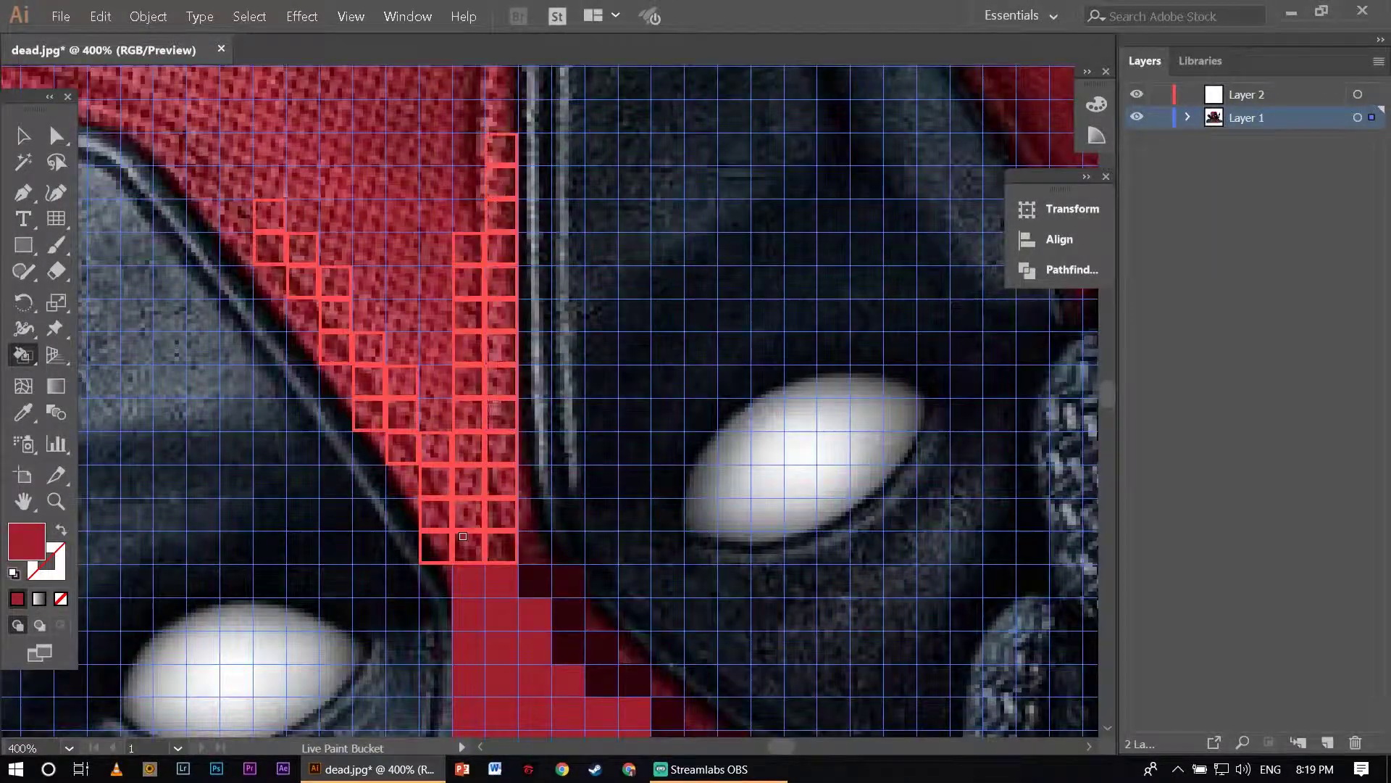
drag(463, 536, 434, 282)
scroll(434, 398, up, 1)
drag(388, 360, 363, 238)
scroll(405, 523, up, 1)
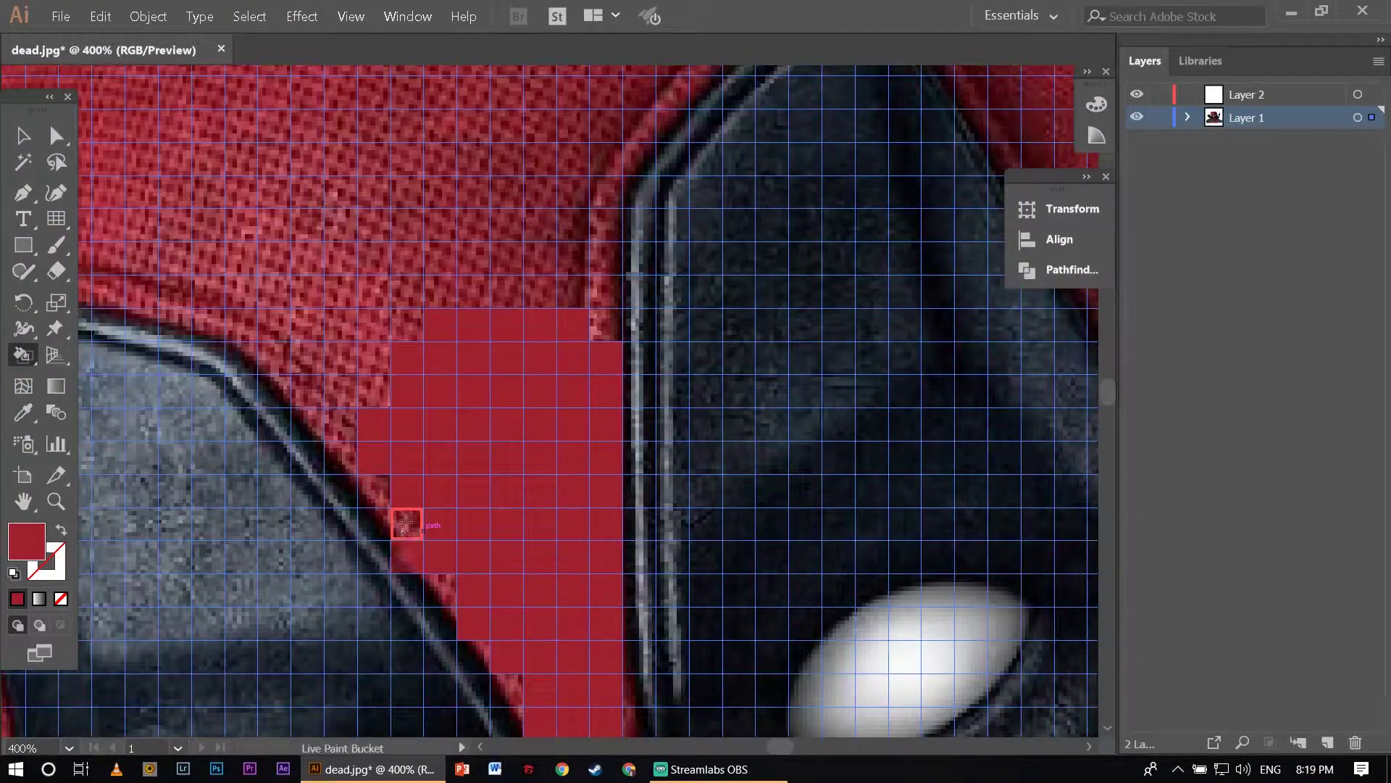
Fill runs of forehead cells red.
drag(361, 454, 318, 359)
drag(218, 297, 391, 239)
drag(464, 333, 580, 188)
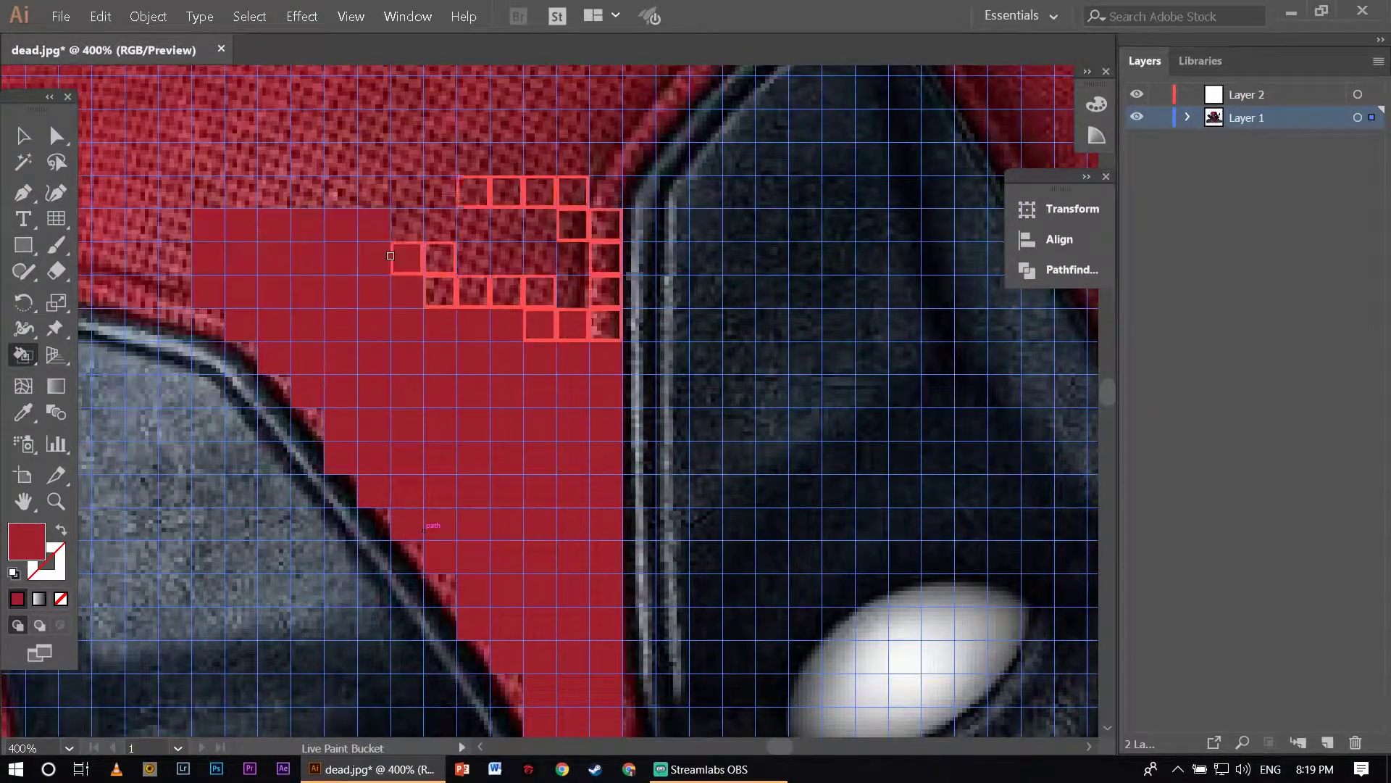
scroll(444, 223, down, 2)
scroll(444, 223, up, 2)
drag(536, 386, 174, 115)
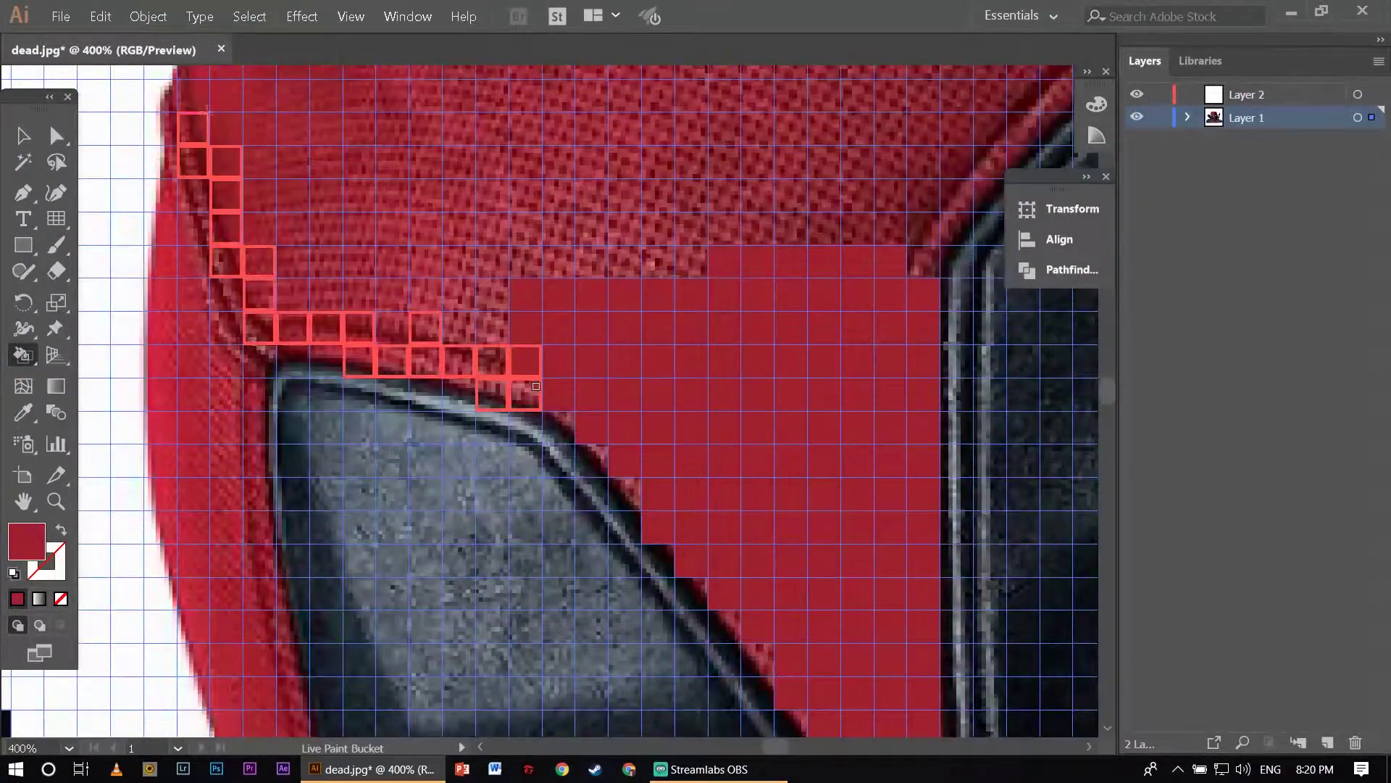
scroll(362, 217, up, 2)
scroll(362, 217, up, 1)
drag(602, 97, 421, 150)
scroll(421, 150, down, 1)
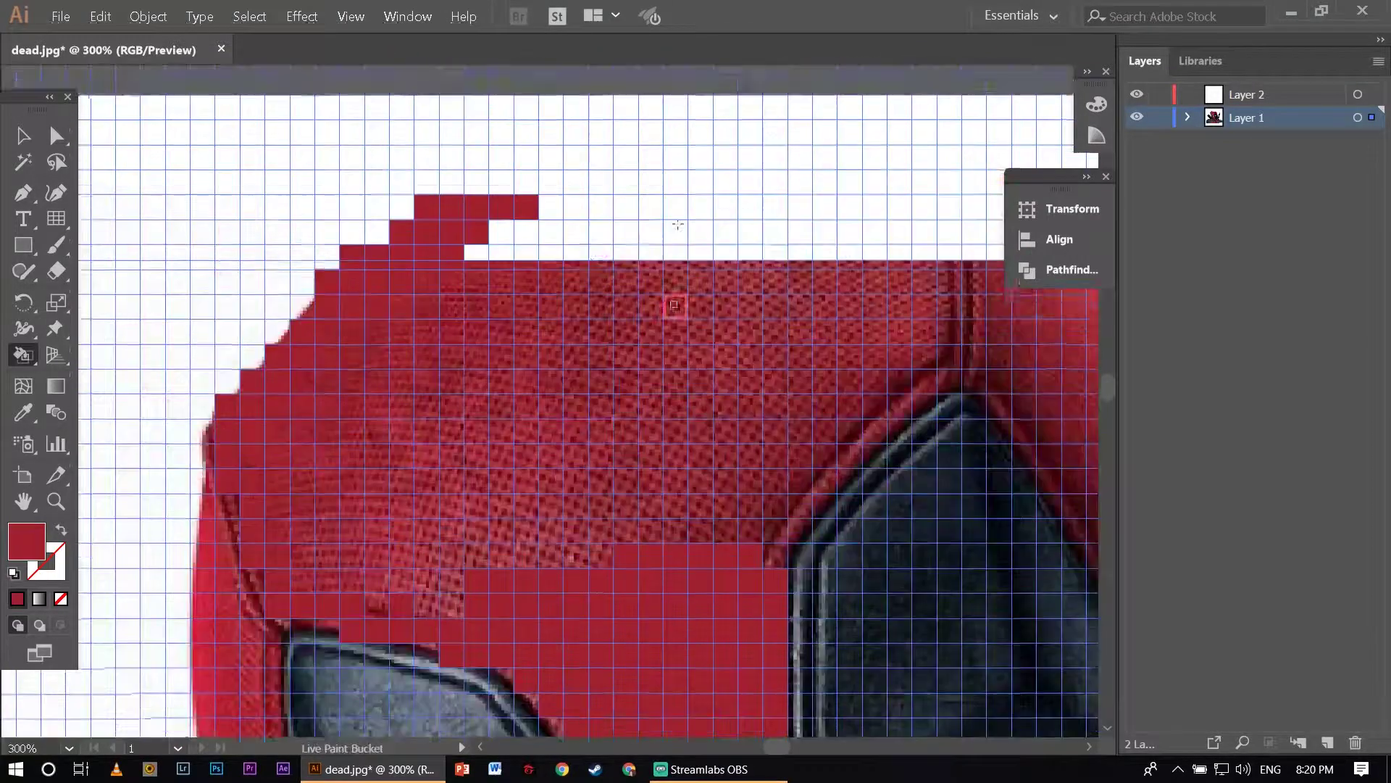
Paint the top-edge, right-side and left-edge head cells red.
drag(492, 200, 384, 199)
drag(580, 199, 760, 250)
mouse_move(754, 399)
mouse_down()
mouse_move(790, 269)
mouse_move(341, 602)
mouse_up()
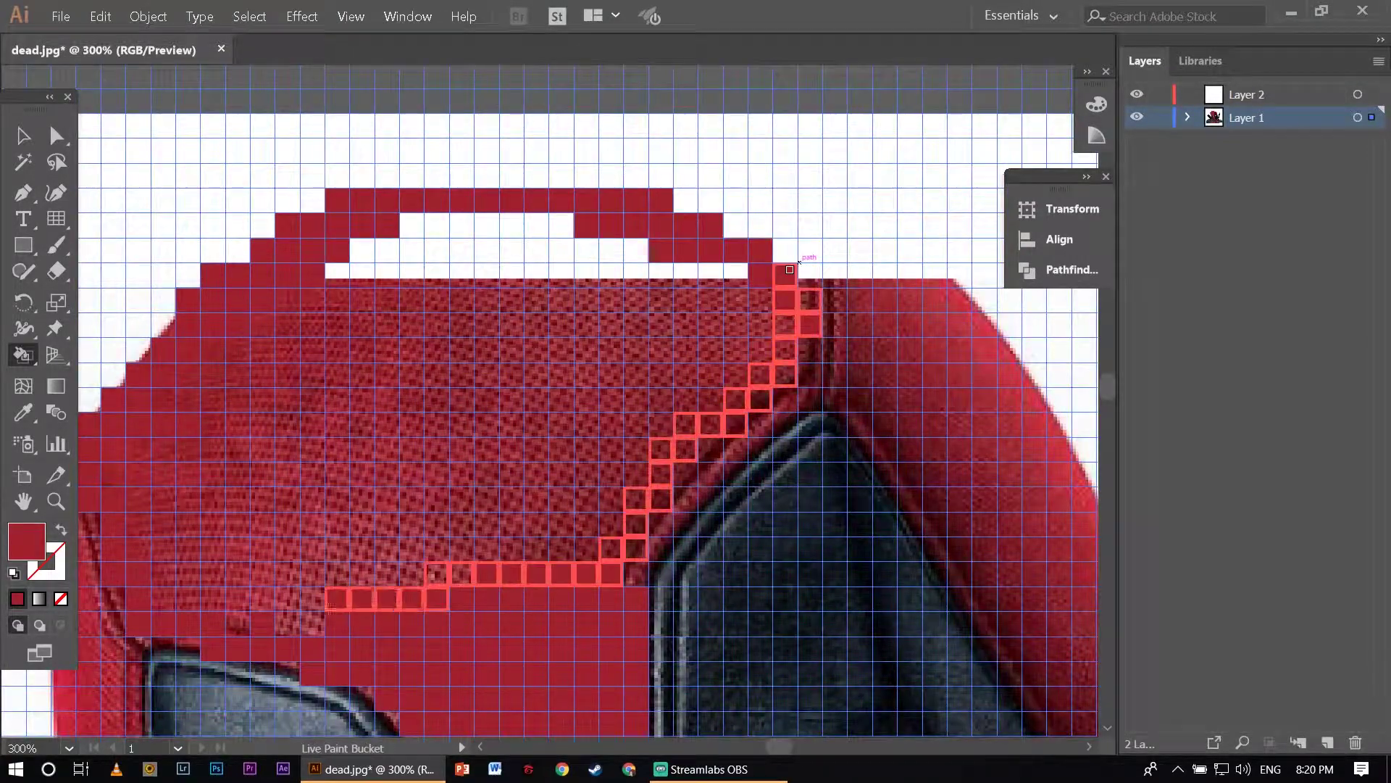
drag(797, 304, 529, 518)
drag(681, 197, 935, 275)
drag(308, 303, 227, 367)
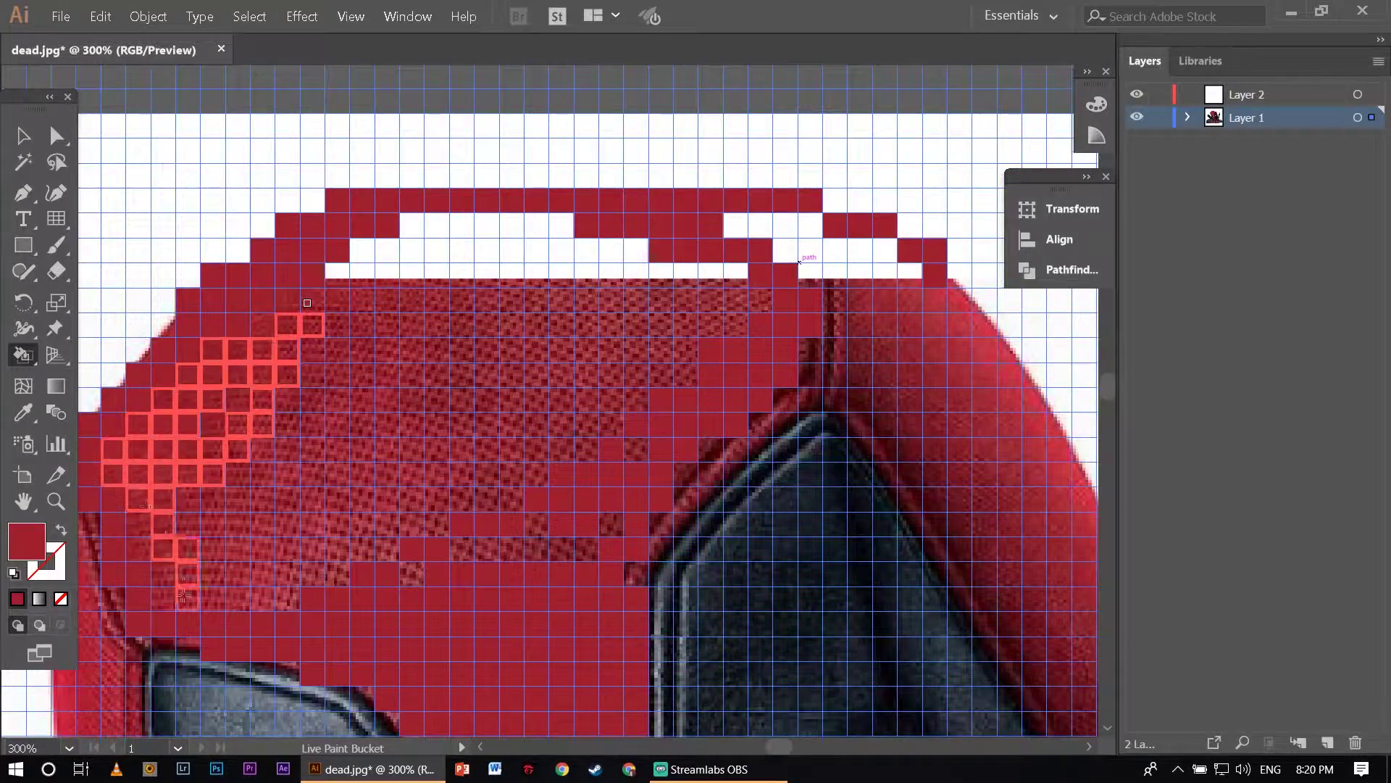
drag(183, 595, 183, 596)
Paint the cells beside the eye patch red.
scroll(243, 427, down, 2)
scroll(242, 428, left, 4)
drag(281, 337, 280, 337)
scroll(290, 435, down, 3)
scroll(319, 533, down, 2)
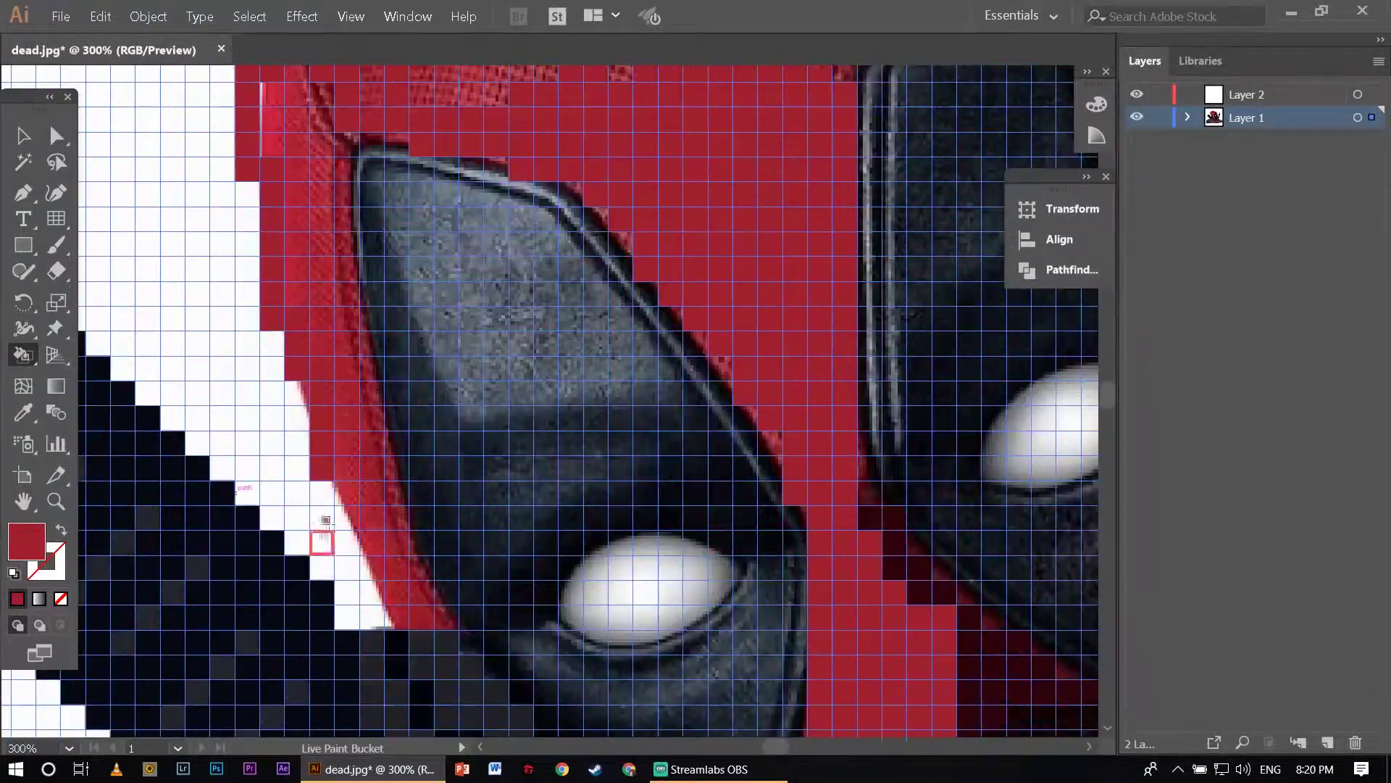
drag(412, 606, 412, 606)
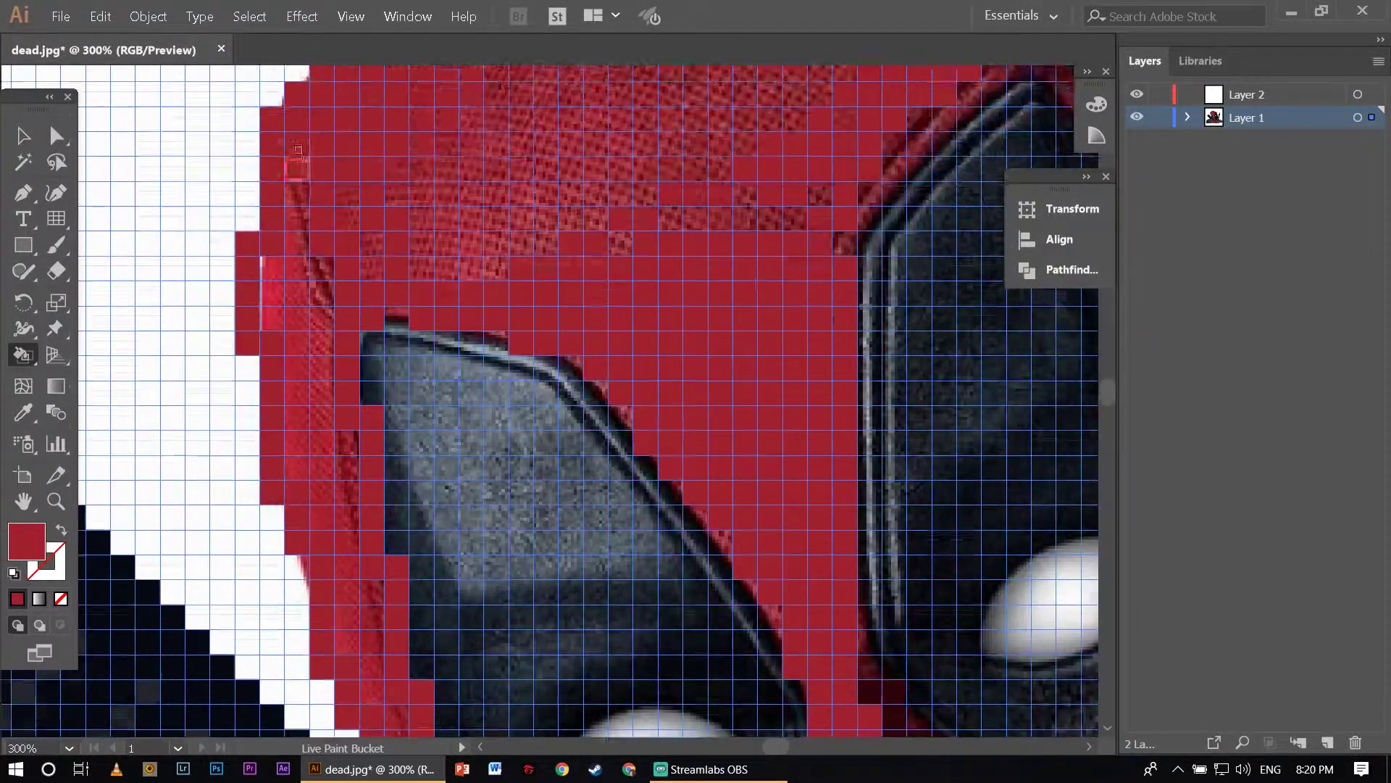
scroll(508, 435, up, 3)
scroll(508, 435, right, 4)
Paint the eye-patch top and right edge cells red, adding a darker red diagonal band.
drag(548, 190, 374, 350)
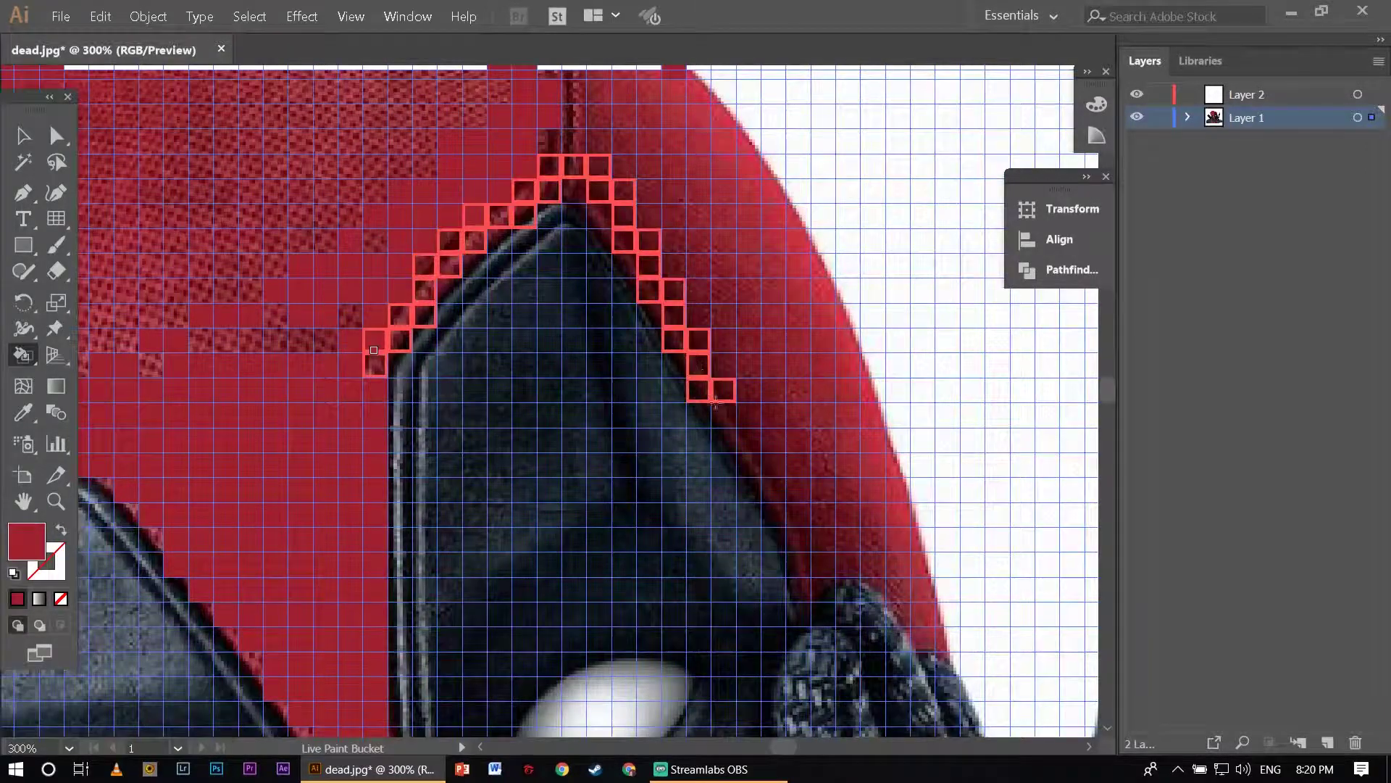
drag(945, 638, 895, 439)
drag(847, 365, 877, 413)
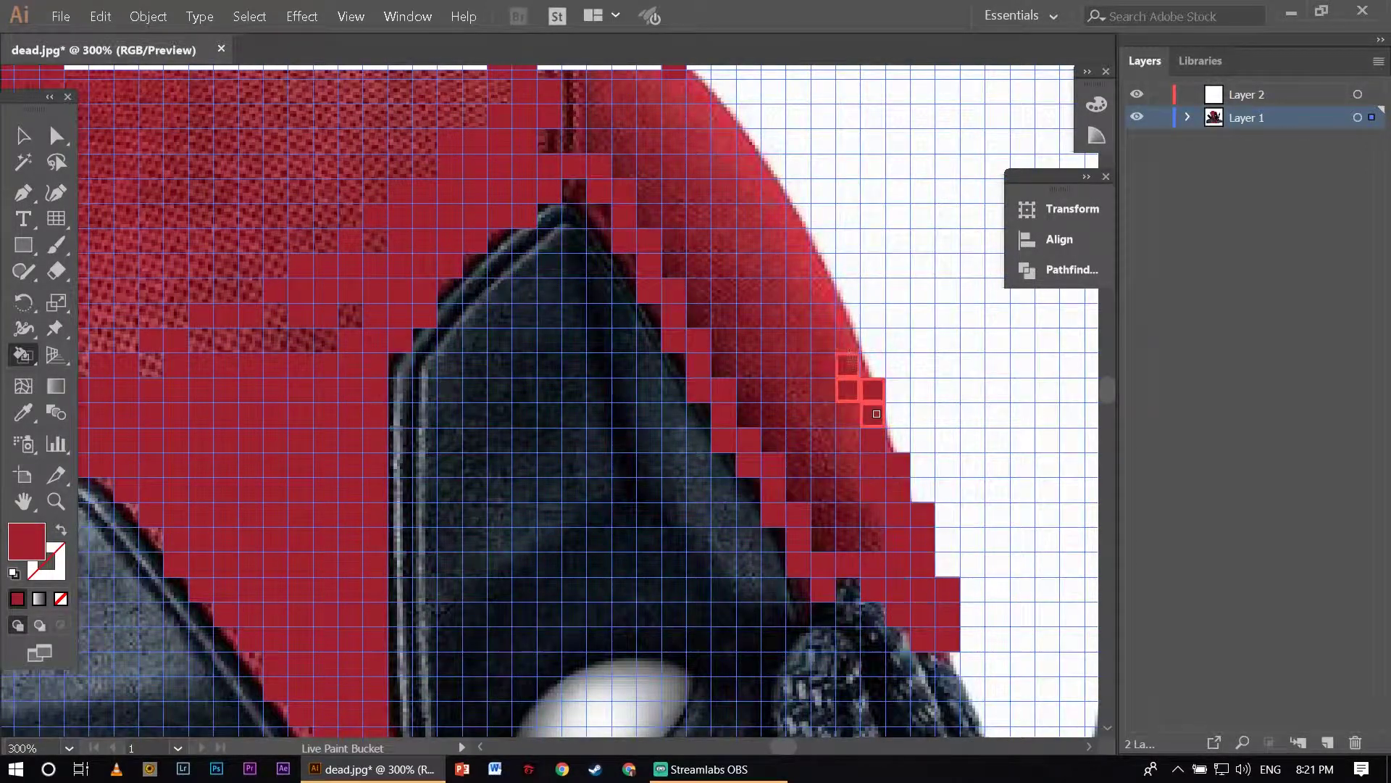
scroll(877, 414, up, 1)
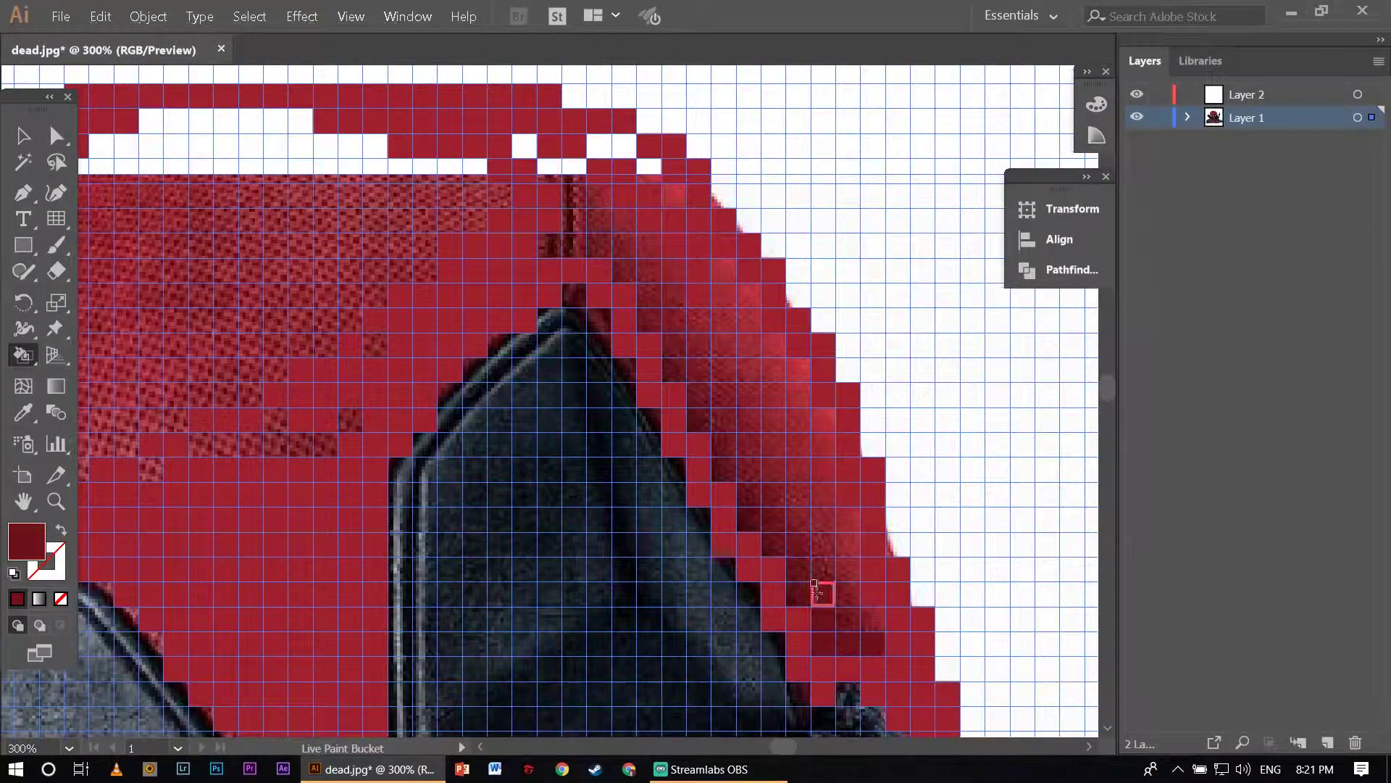
mouse_move(816, 529)
mouse_down()
mouse_move(647, 285)
mouse_move(544, 233)
mouse_move(723, 242)
mouse_move(554, 143)
mouse_up()
scroll(555, 143, down, 2)
Sample a lighter red and repaint the forehead band with it.
scroll(652, 254, up, 1)
alt+click(652, 254)
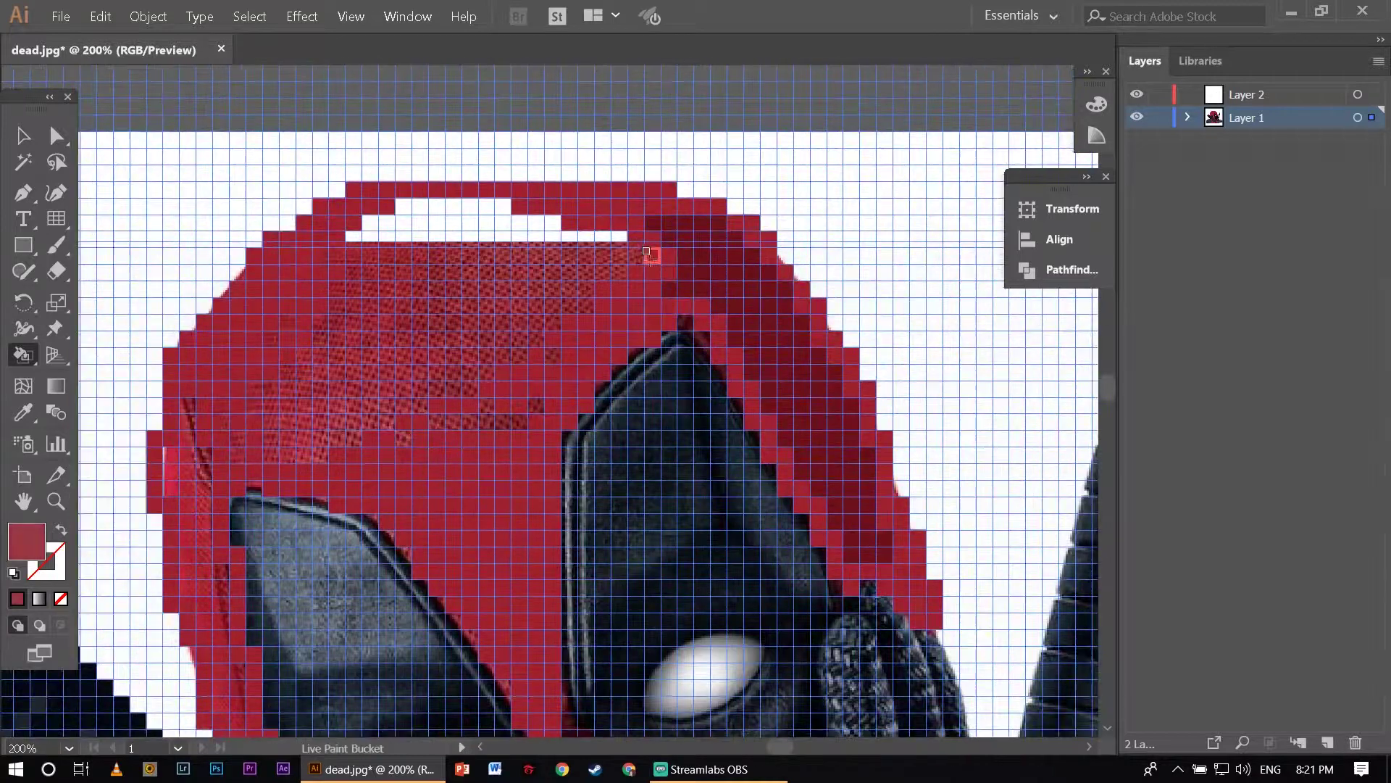
drag(652, 254, 267, 421)
scroll(308, 408, up, 2)
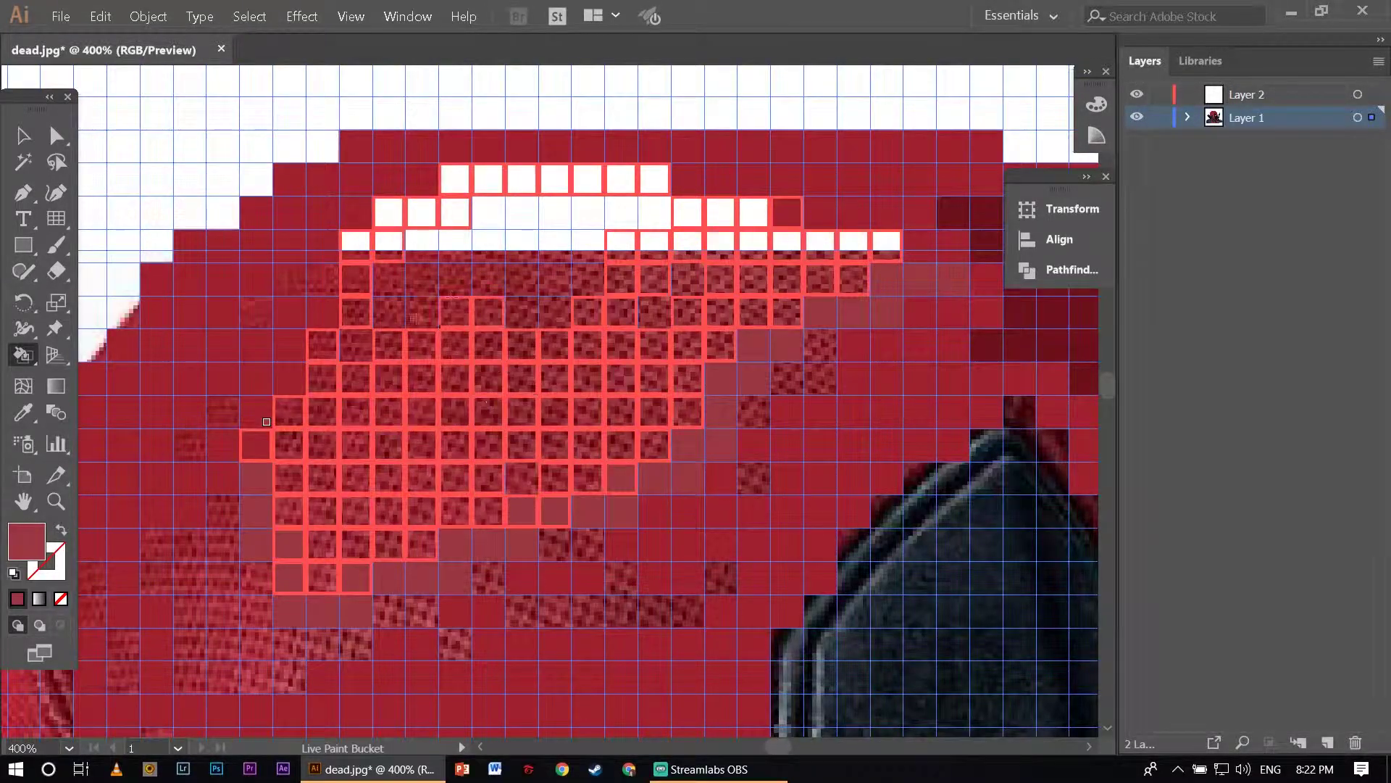
scroll(267, 421, down, 1)
scroll(426, 372, down, 1)
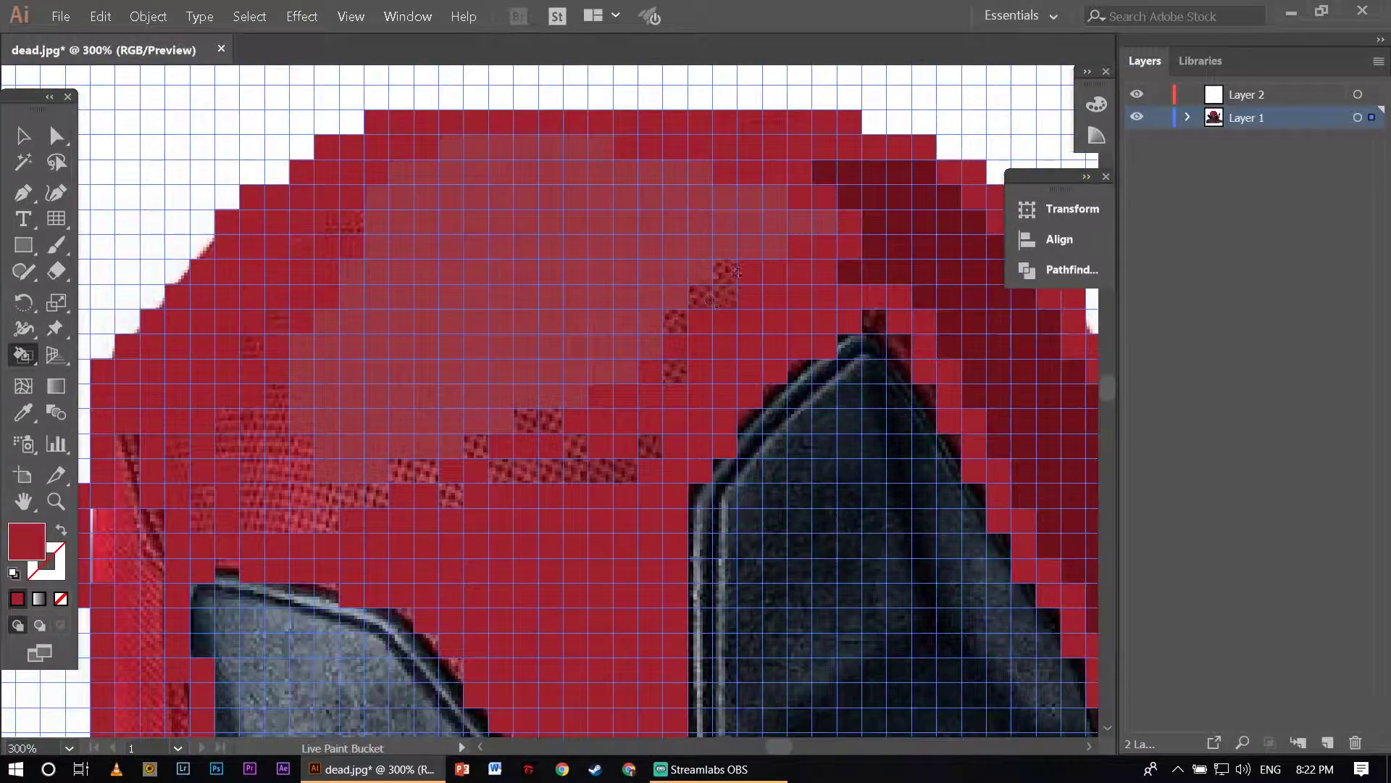
Fill the traced forehead cells and the lighter red region solid red.
drag(519, 471, 519, 432)
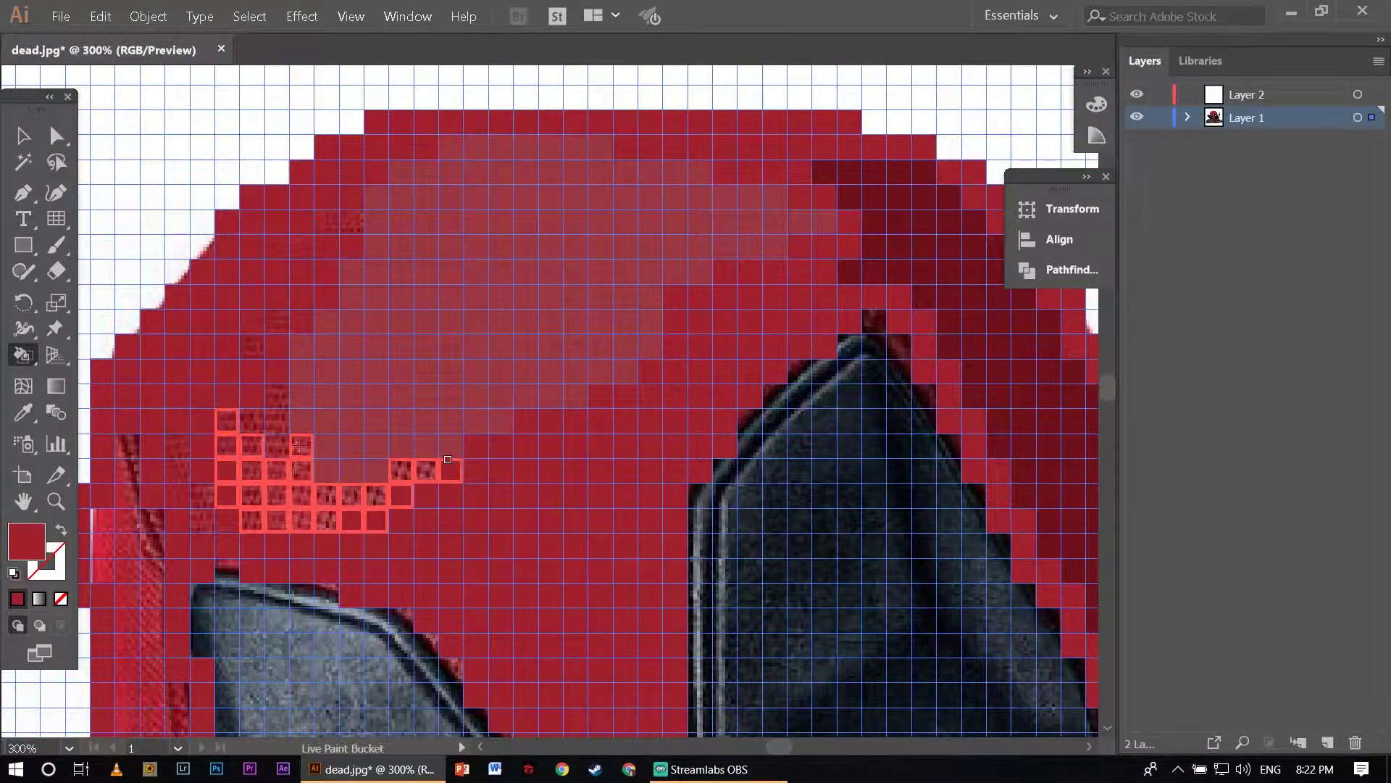
scroll(447, 459, down, 1)
scroll(376, 336, up, 1)
click(351, 406)
scroll(350, 407, down, 1)
scroll(374, 332, up, 1)
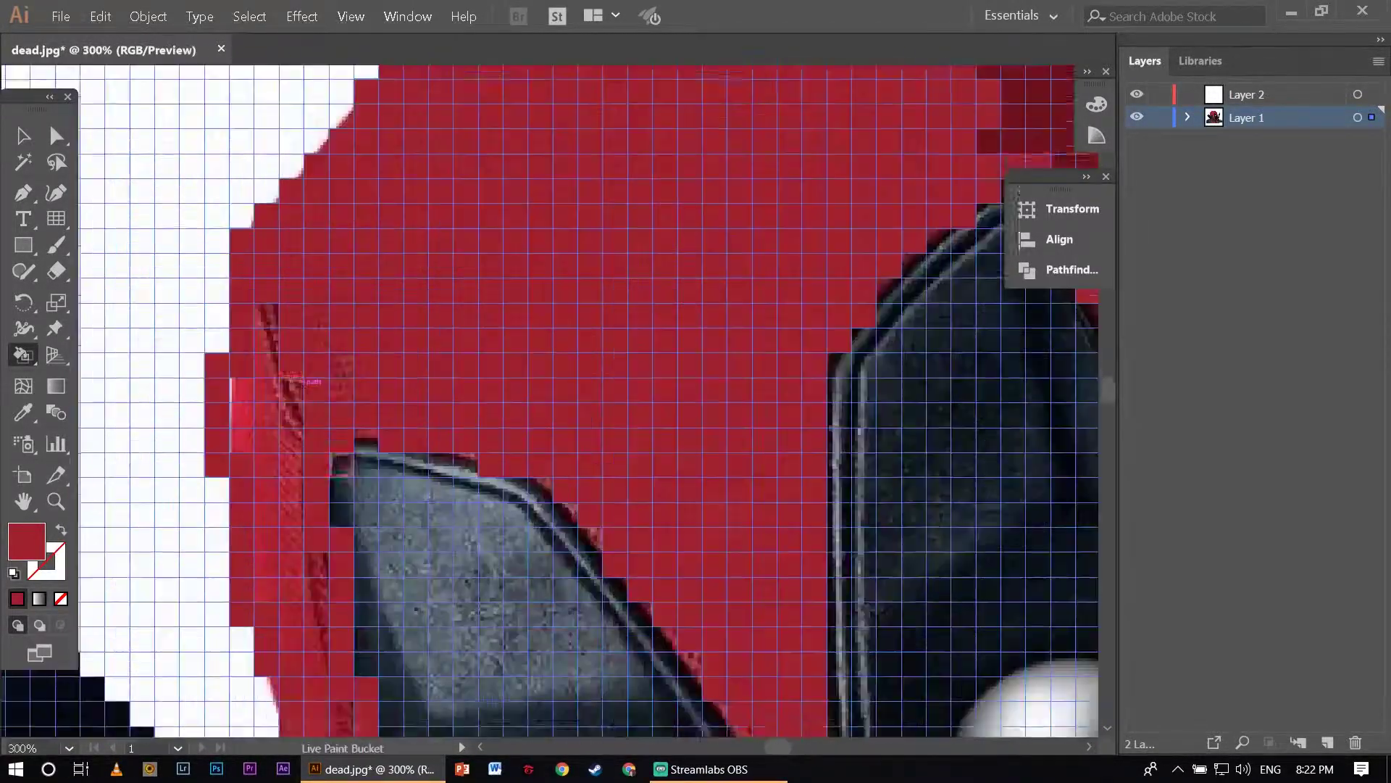
Sample the dark navy colour for the eye patch.
scroll(348, 413, down, 2)
scroll(392, 435, down, 1)
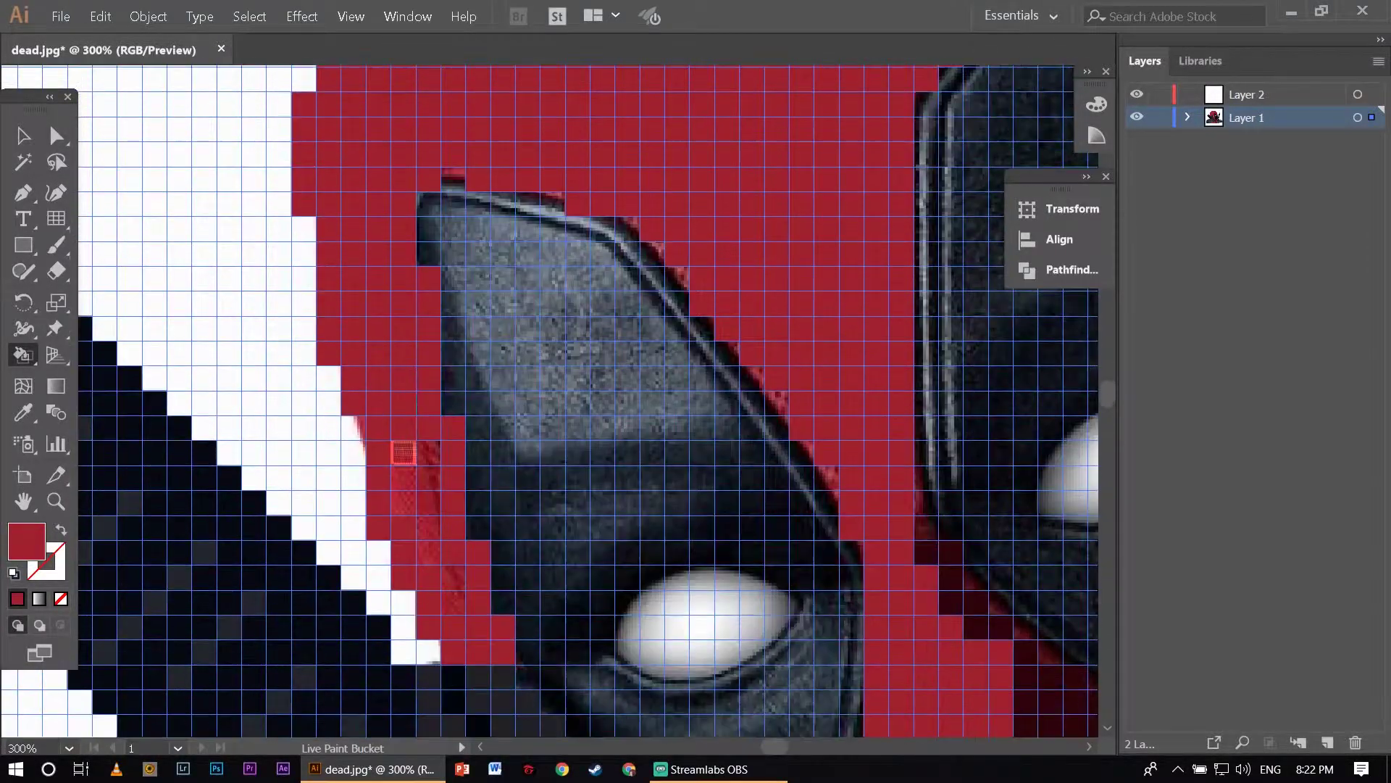
scroll(457, 622, down, 2)
scroll(580, 507, right, 1)
alt+click(764, 458)
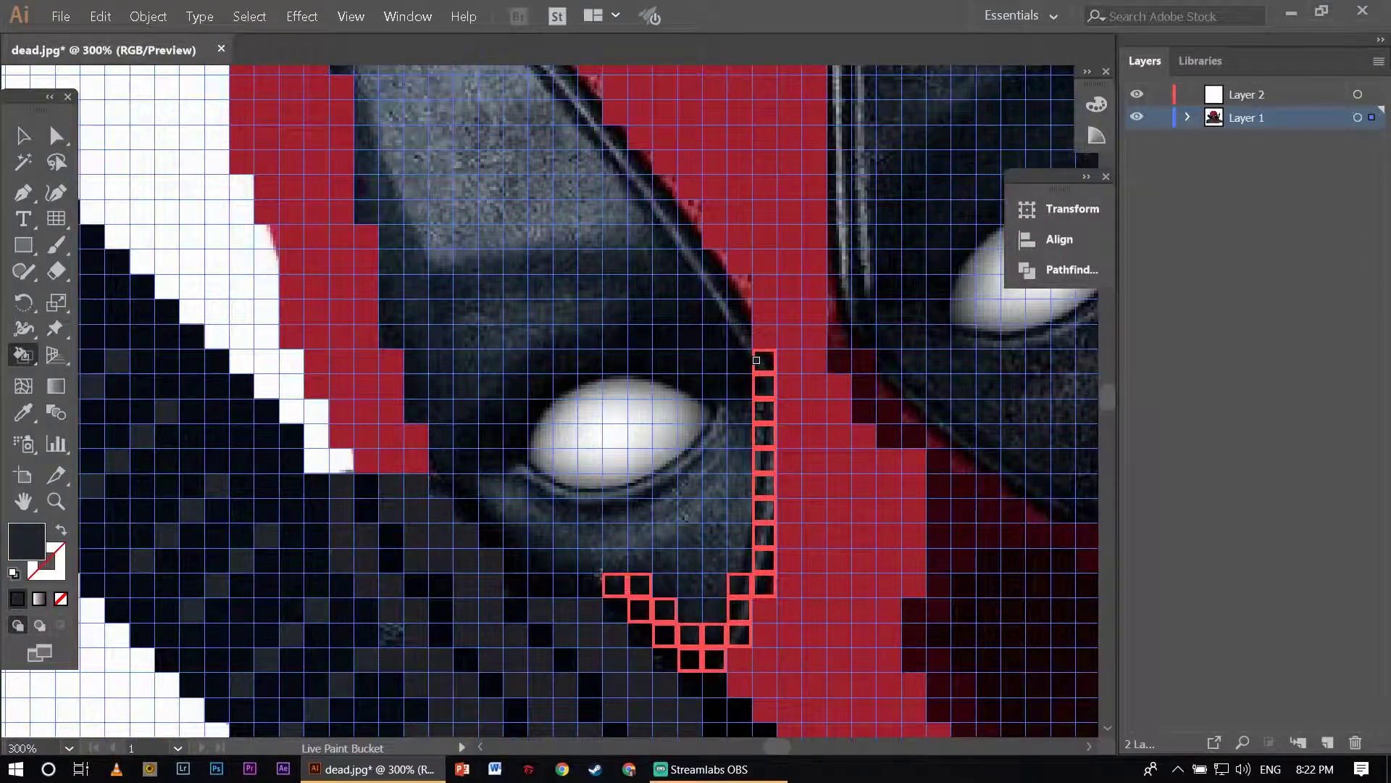
scroll(565, 562, up, 3)
scroll(659, 543, down, 1)
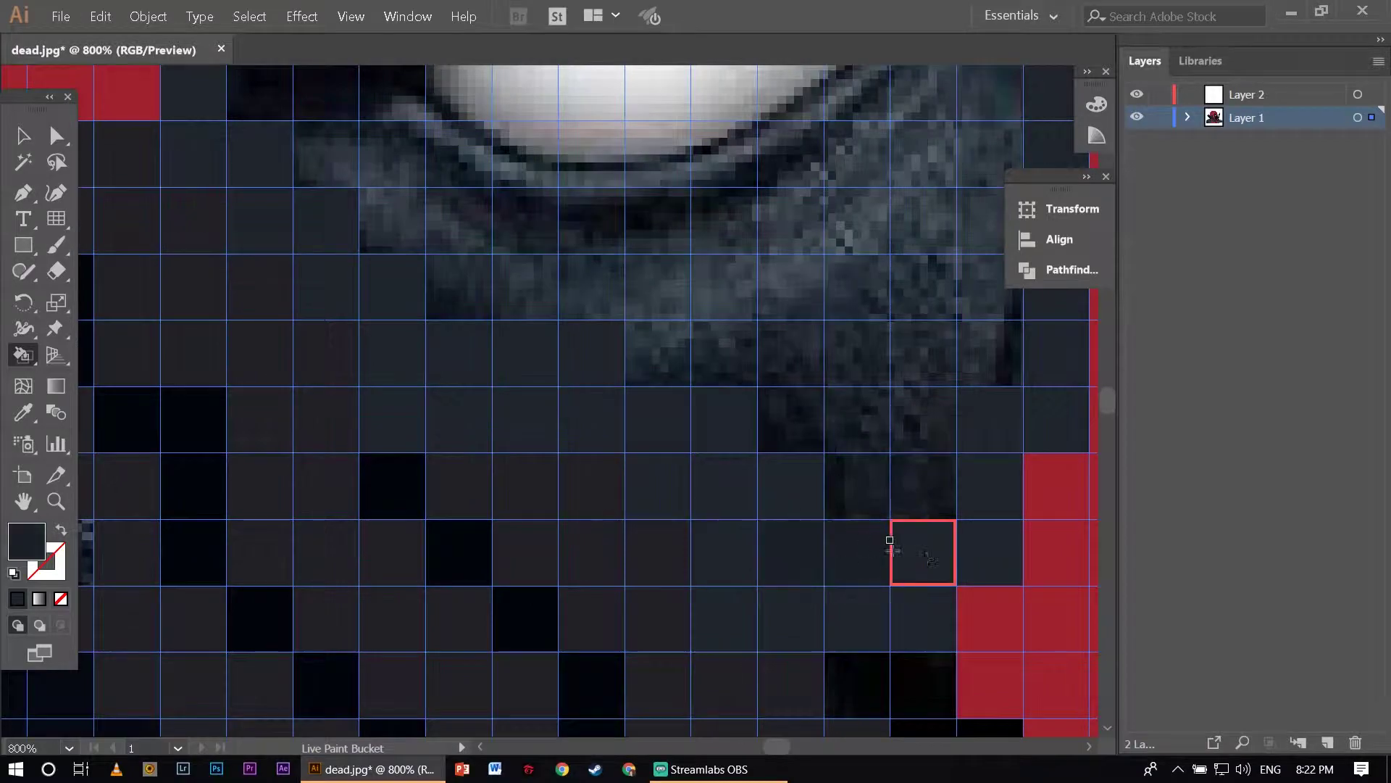
Paint the mask cells left of, below and above Deadpool's left eye black.
scroll(934, 565, down, 3)
scroll(957, 559, down, 3)
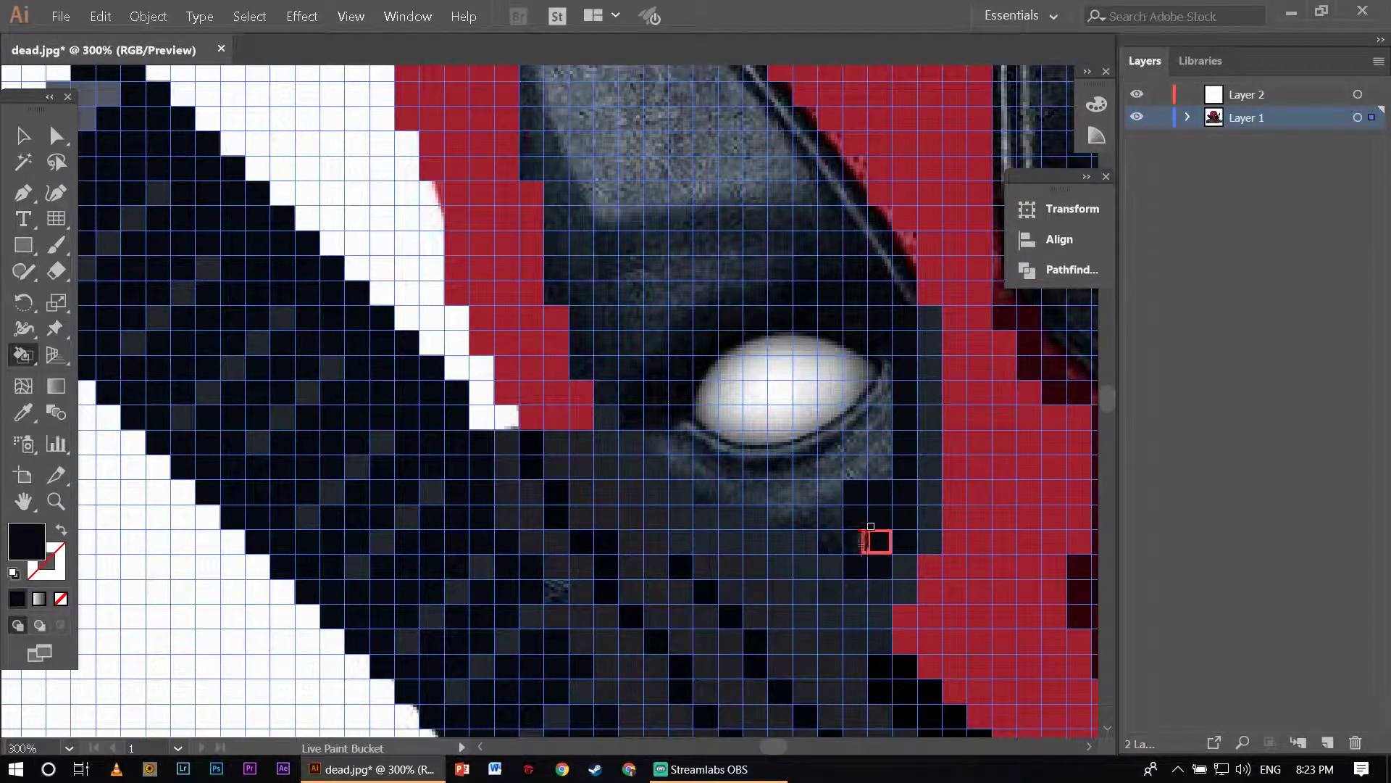
scroll(881, 429, up, 1)
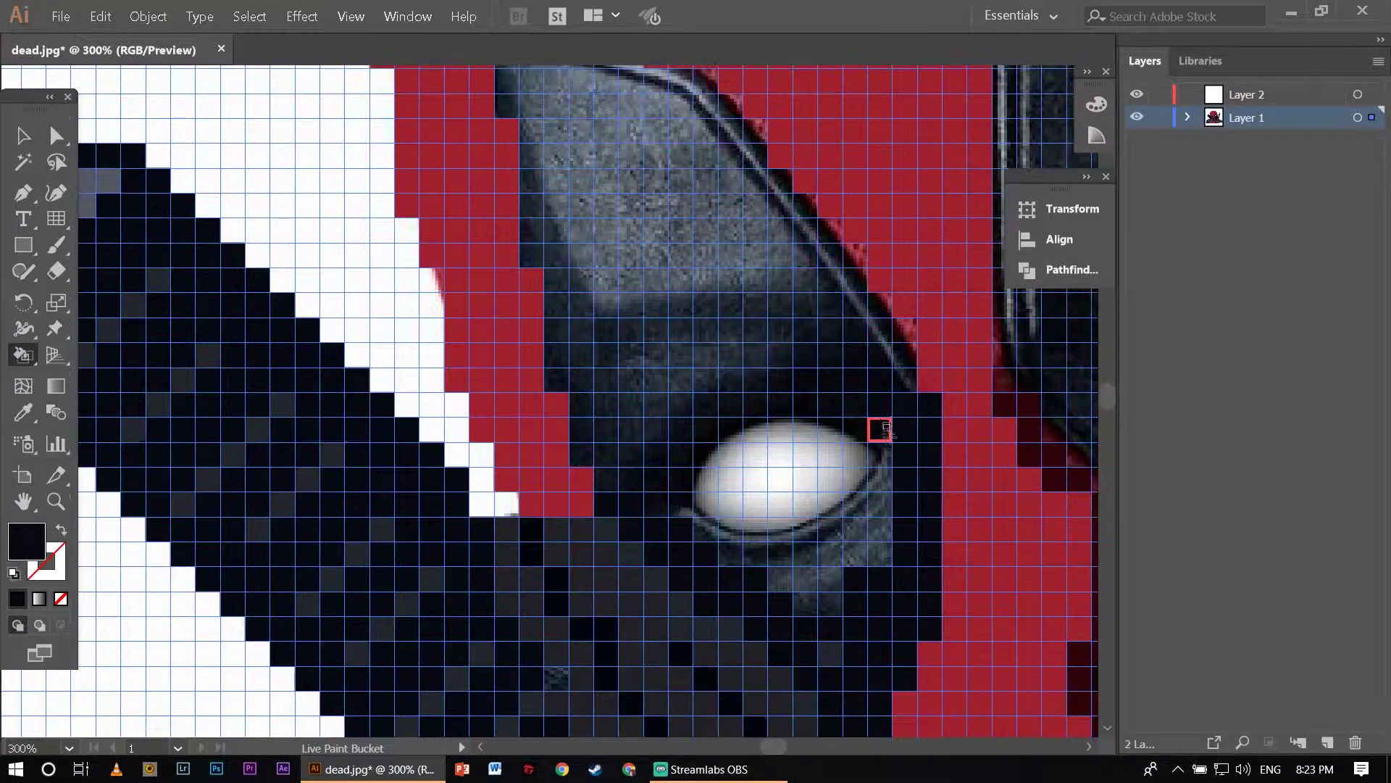
click(730, 404)
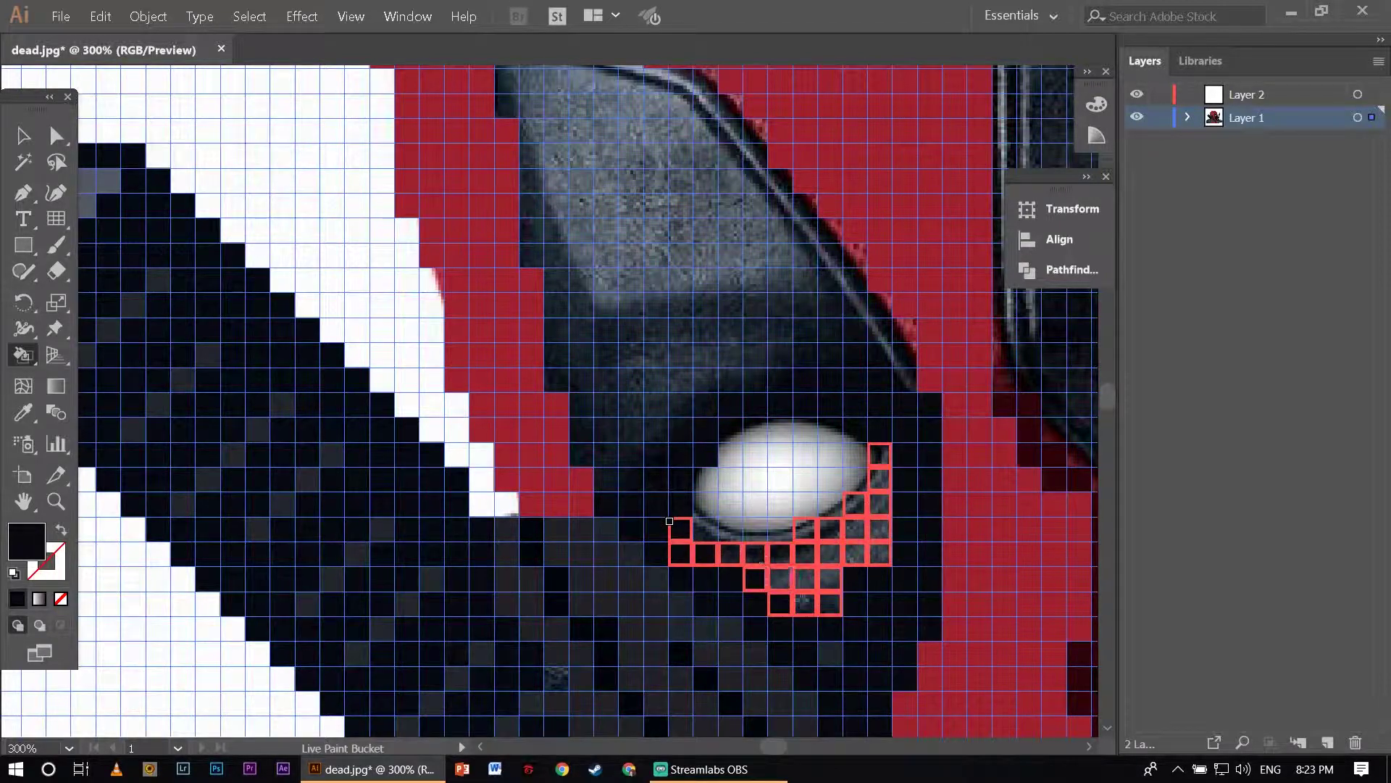
click(669, 521)
scroll(529, 193, up, 1)
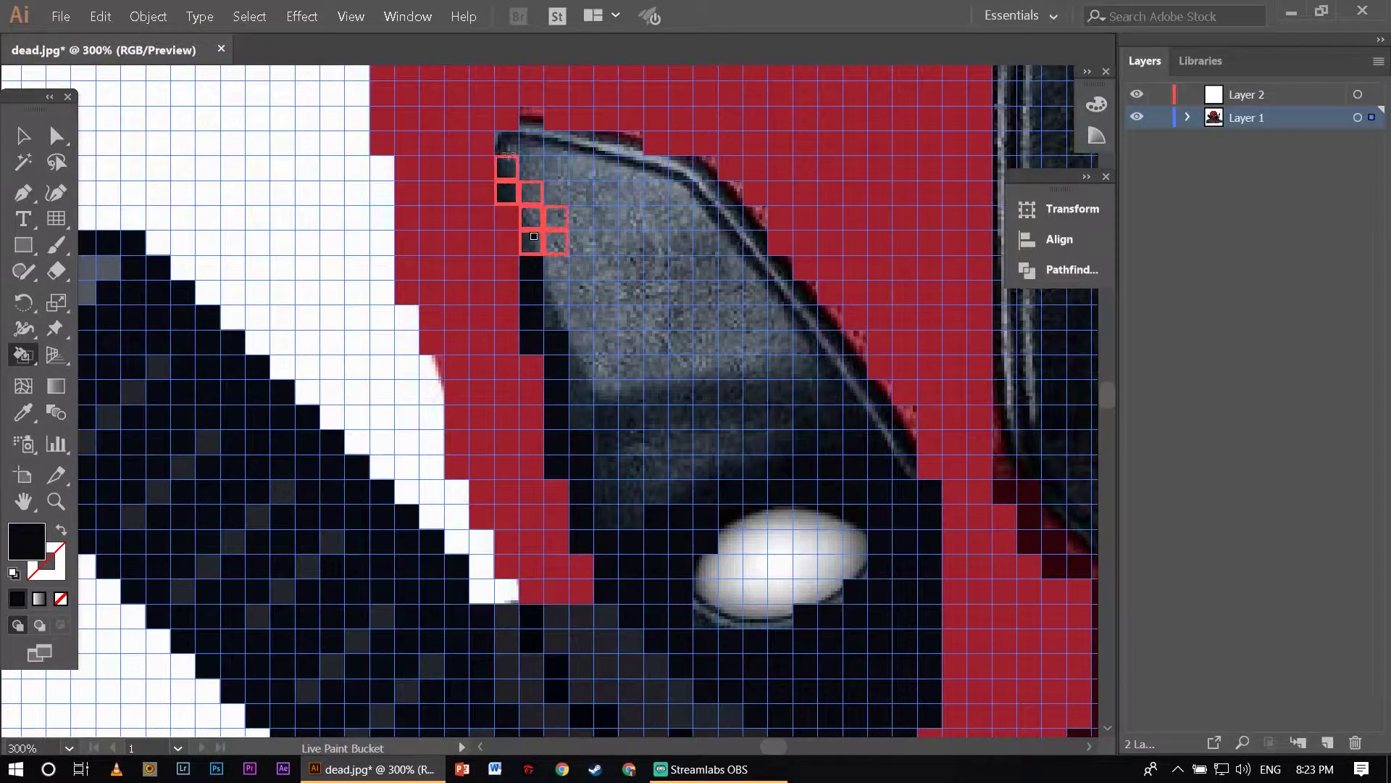
click(866, 391)
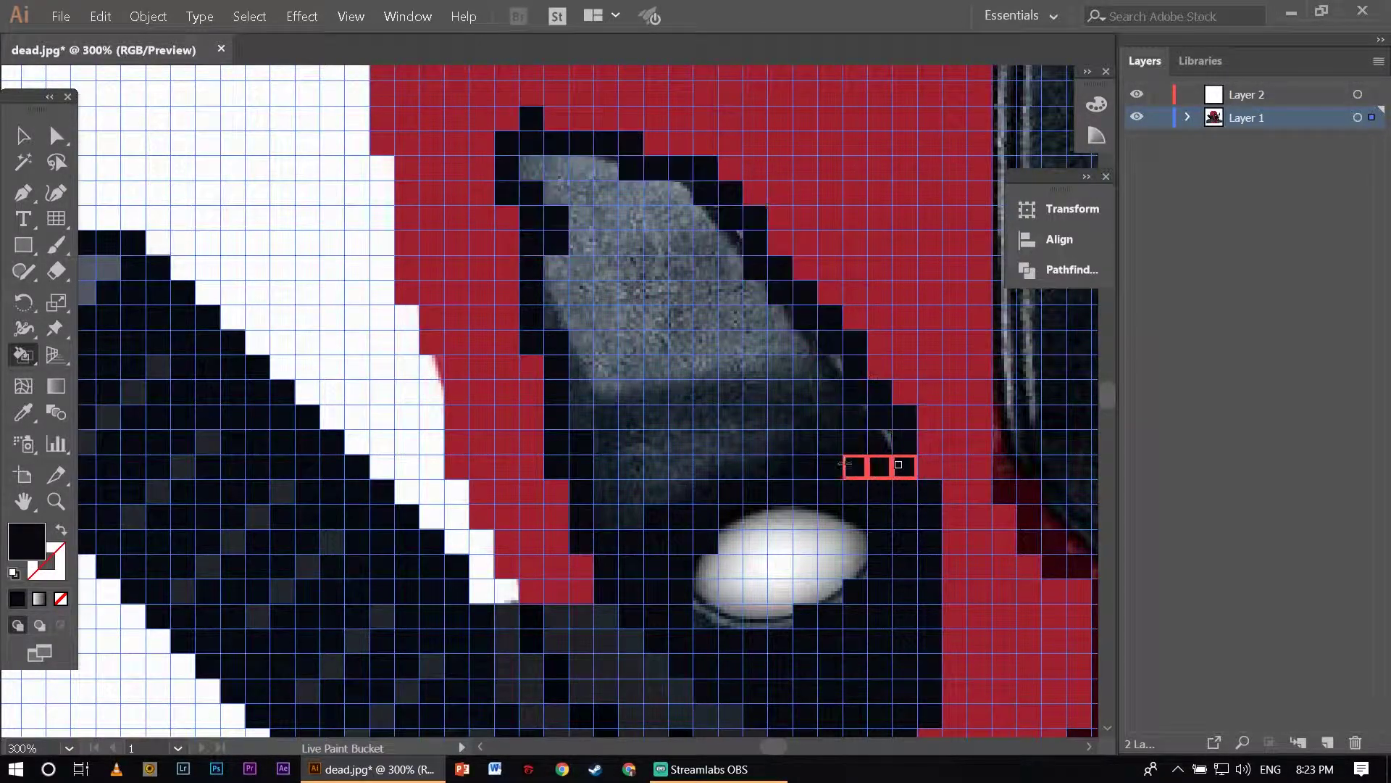
drag(608, 448, 811, 370)
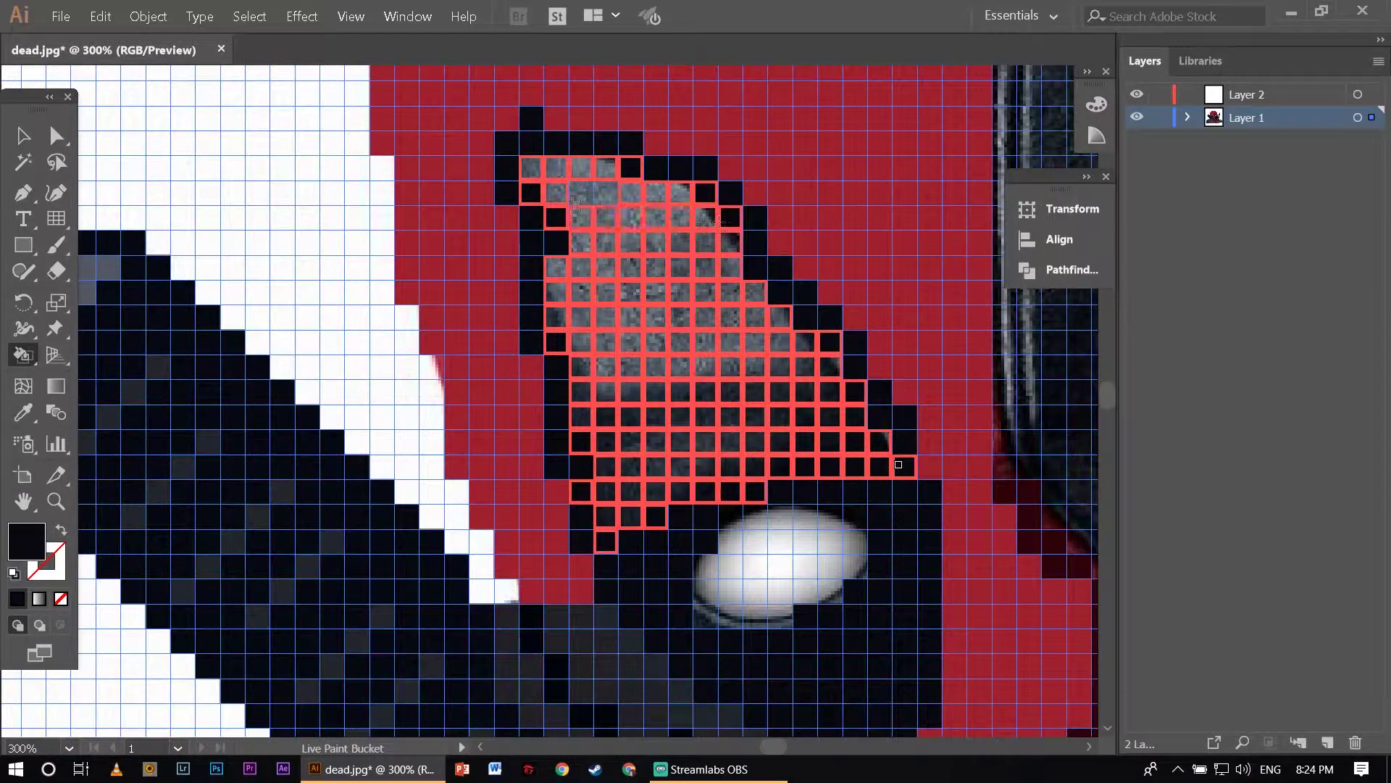
drag(576, 205, 571, 198)
scroll(571, 198, down, 1)
Paint the left eye cells white, undoing and redoing the fill once.
drag(666, 523, 813, 466)
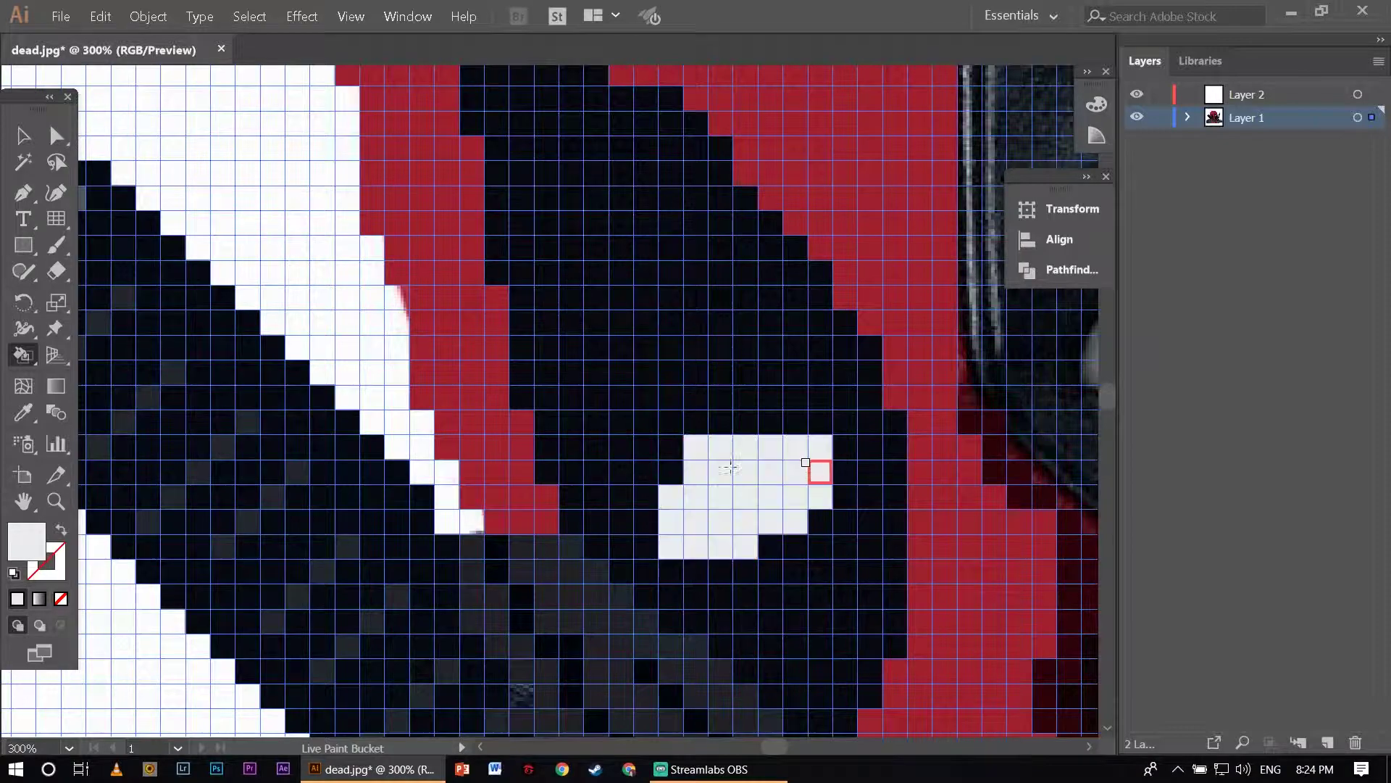
scroll(773, 432, down, 2)
scroll(702, 333, up, 2)
key(ctrl+z)
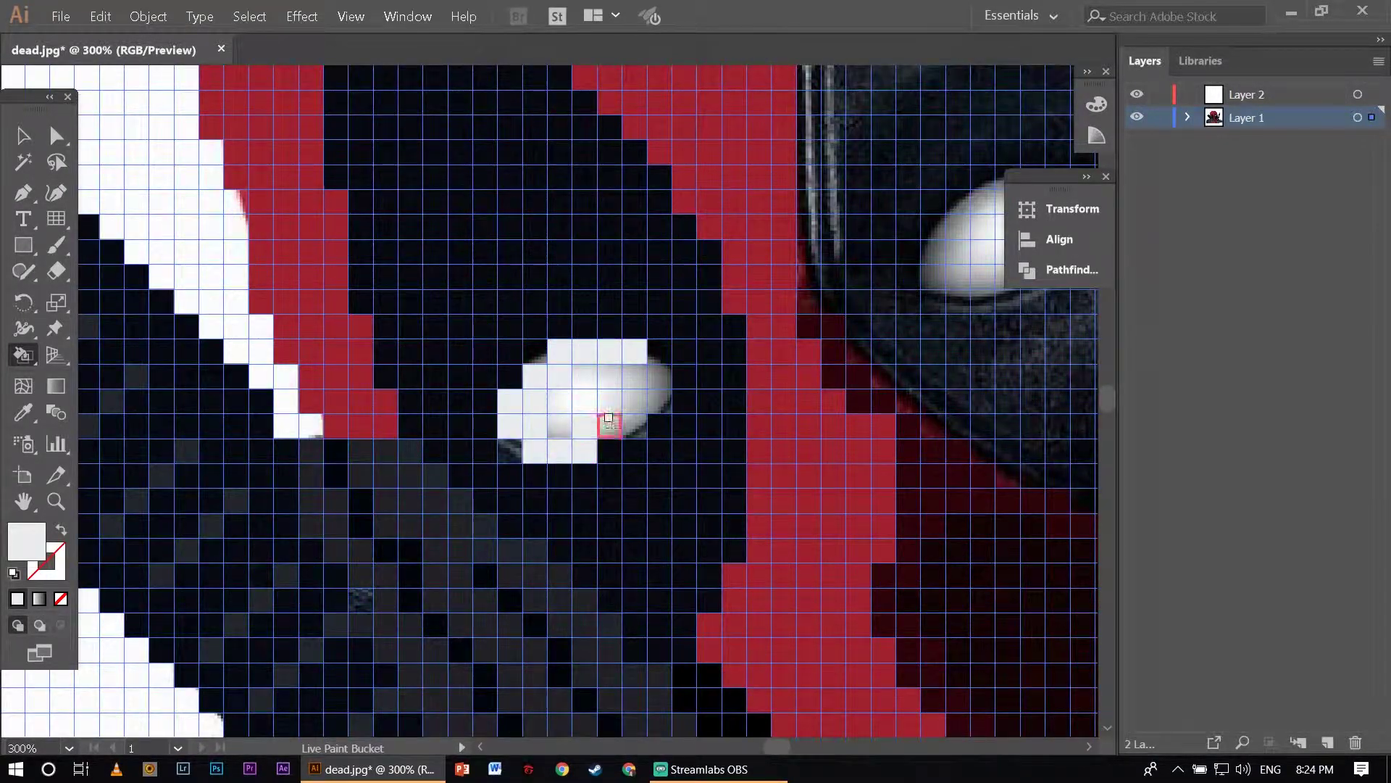
drag(632, 384, 562, 443)
Blacken the cells along the mask edge and the staircase of cells atop the mask.
scroll(528, 450, down, 2)
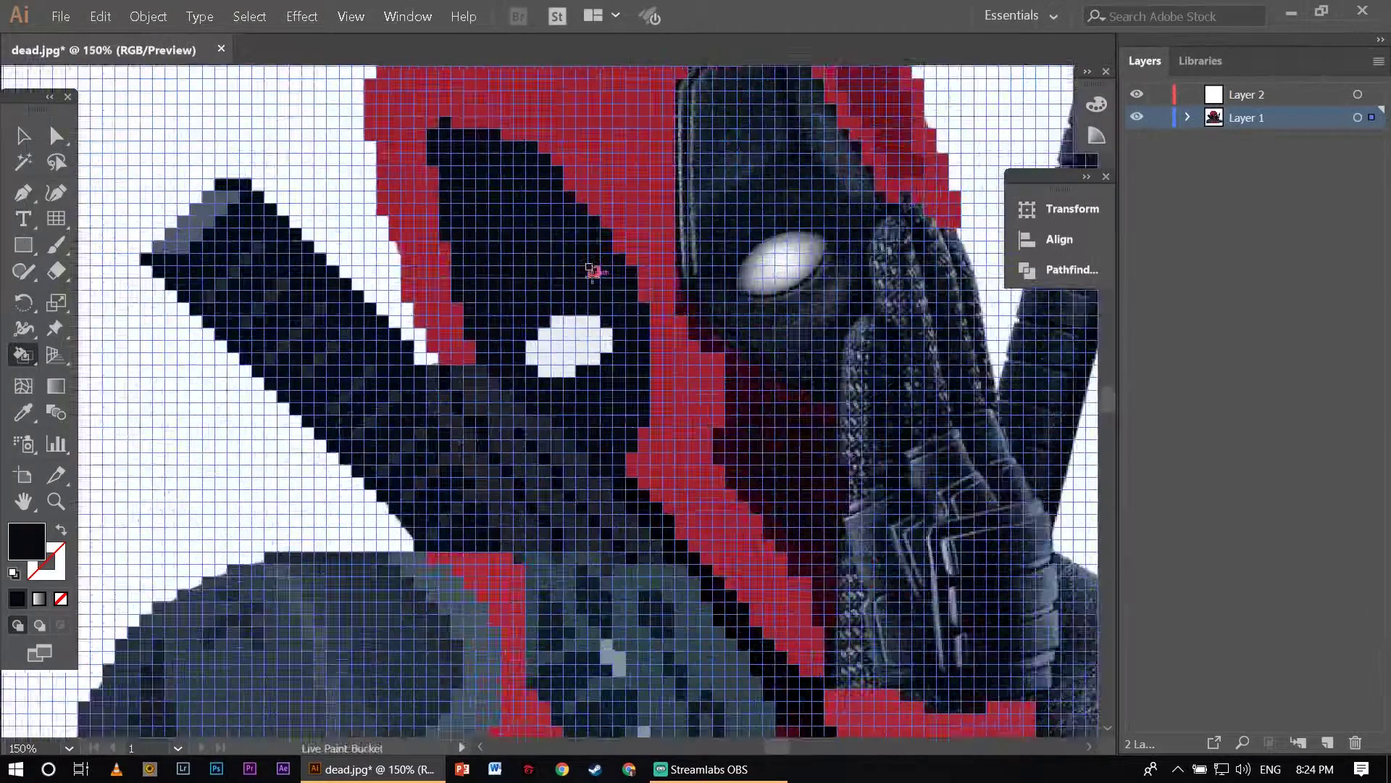
scroll(716, 366, up, 2)
scroll(716, 366, down, 2)
drag(736, 655, 456, 275)
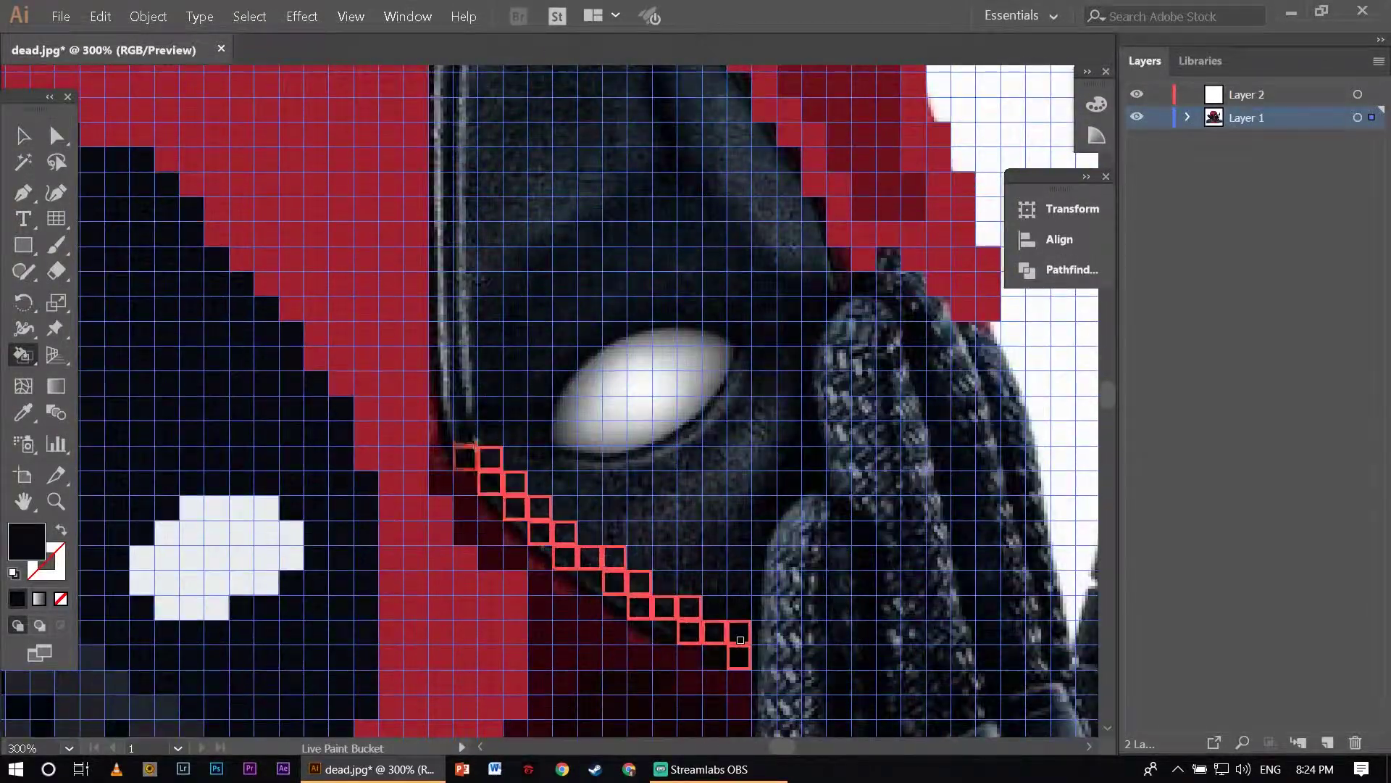
scroll(400, 482, up, 2)
scroll(400, 482, up, 4)
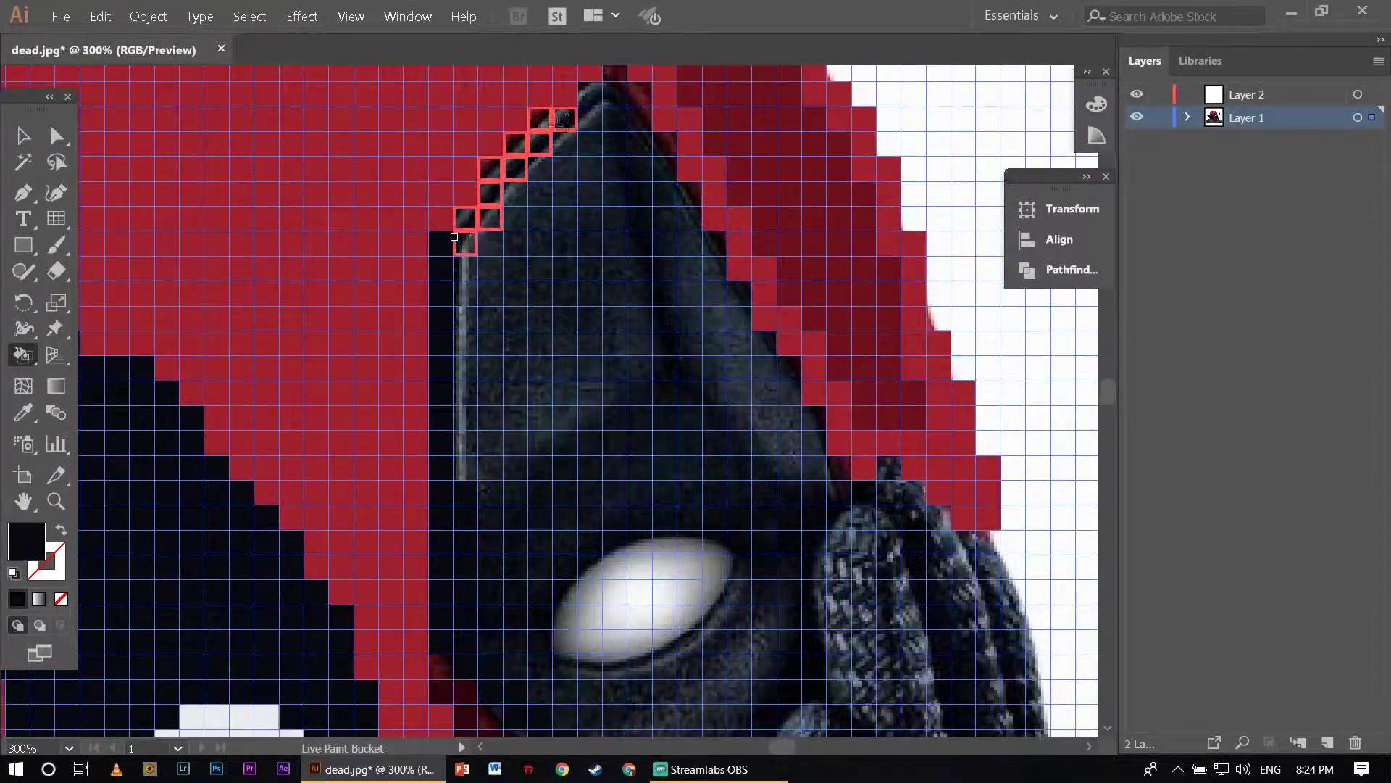
scroll(454, 237, up, 1)
drag(637, 119, 642, 170)
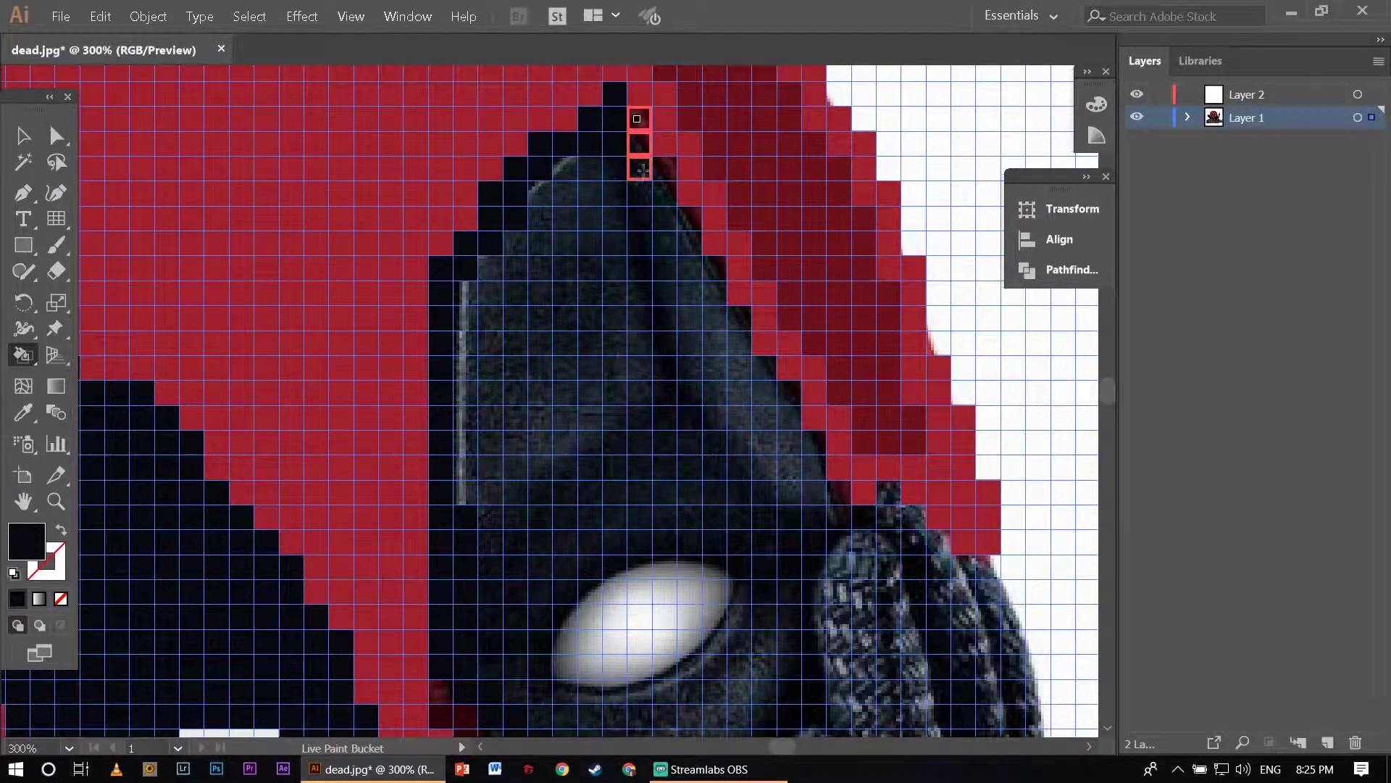
drag(837, 516, 839, 518)
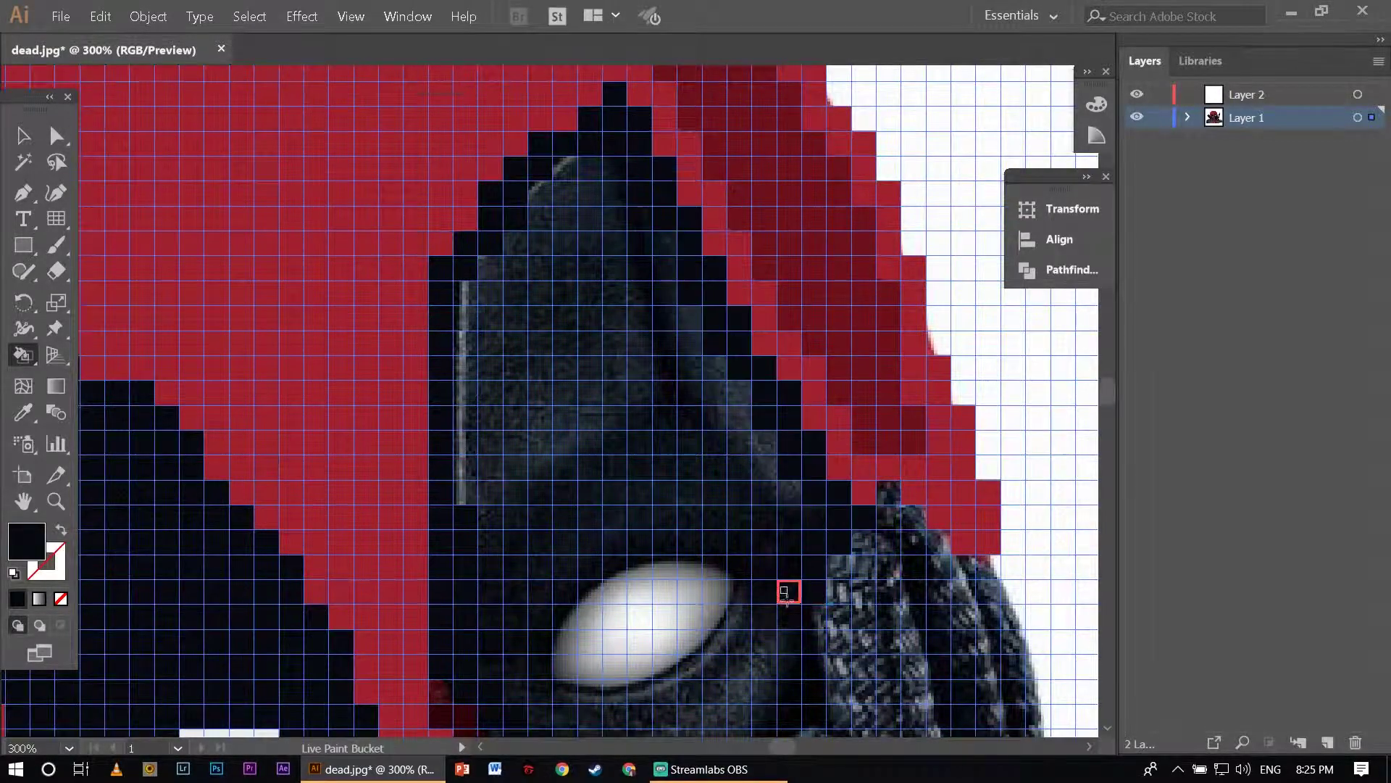
scroll(789, 572, down, 4)
scroll(789, 572, down, 2)
mouse_move(602, 541)
mouse_down()
mouse_move(717, 576)
mouse_move(754, 479)
mouse_up()
Blacken the remaining mask cells around, under and along the right eye's lower edge.
scroll(732, 478, up, 2)
mouse_move(753, 297)
mouse_down()
mouse_move(663, 442)
mouse_move(297, 492)
mouse_up()
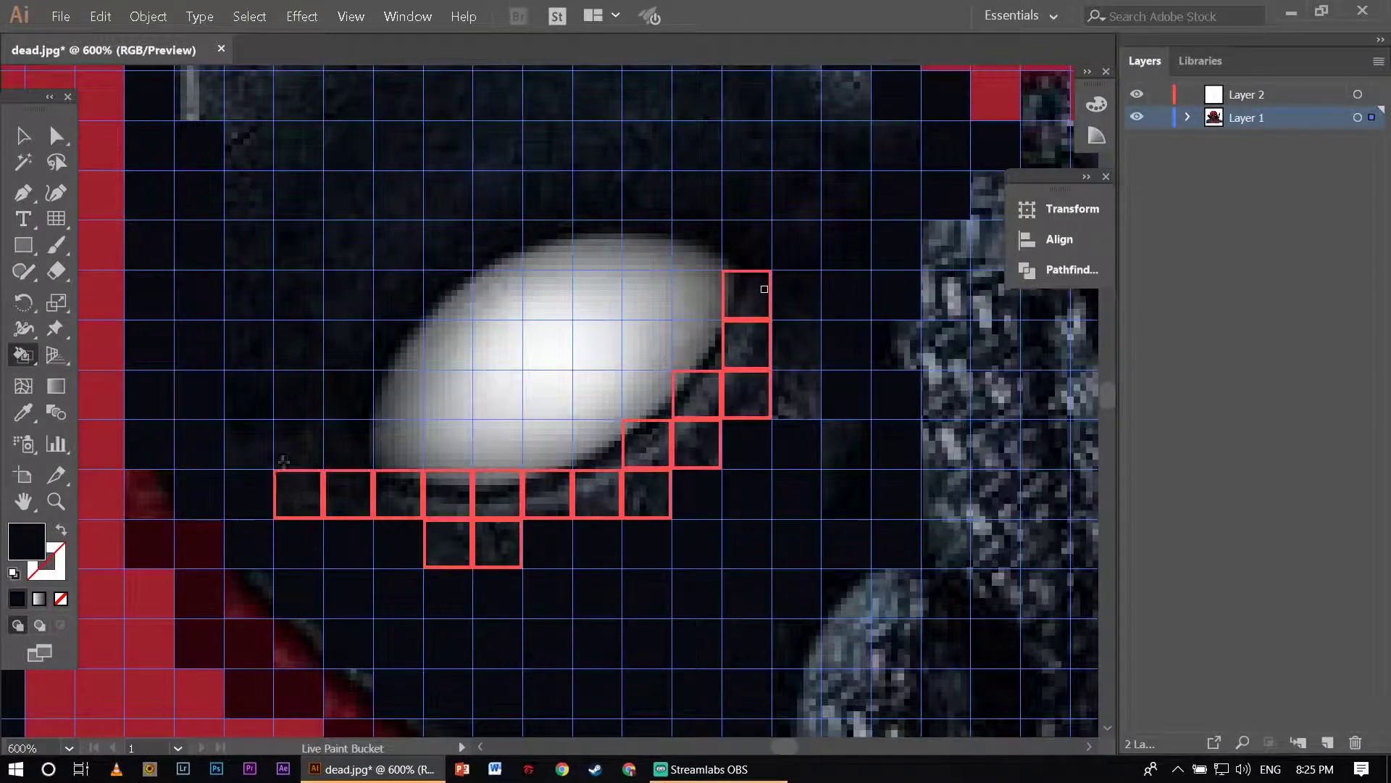
drag(344, 294, 327, 441)
click(397, 335)
drag(793, 276, 826, 424)
scroll(792, 276, up, 2)
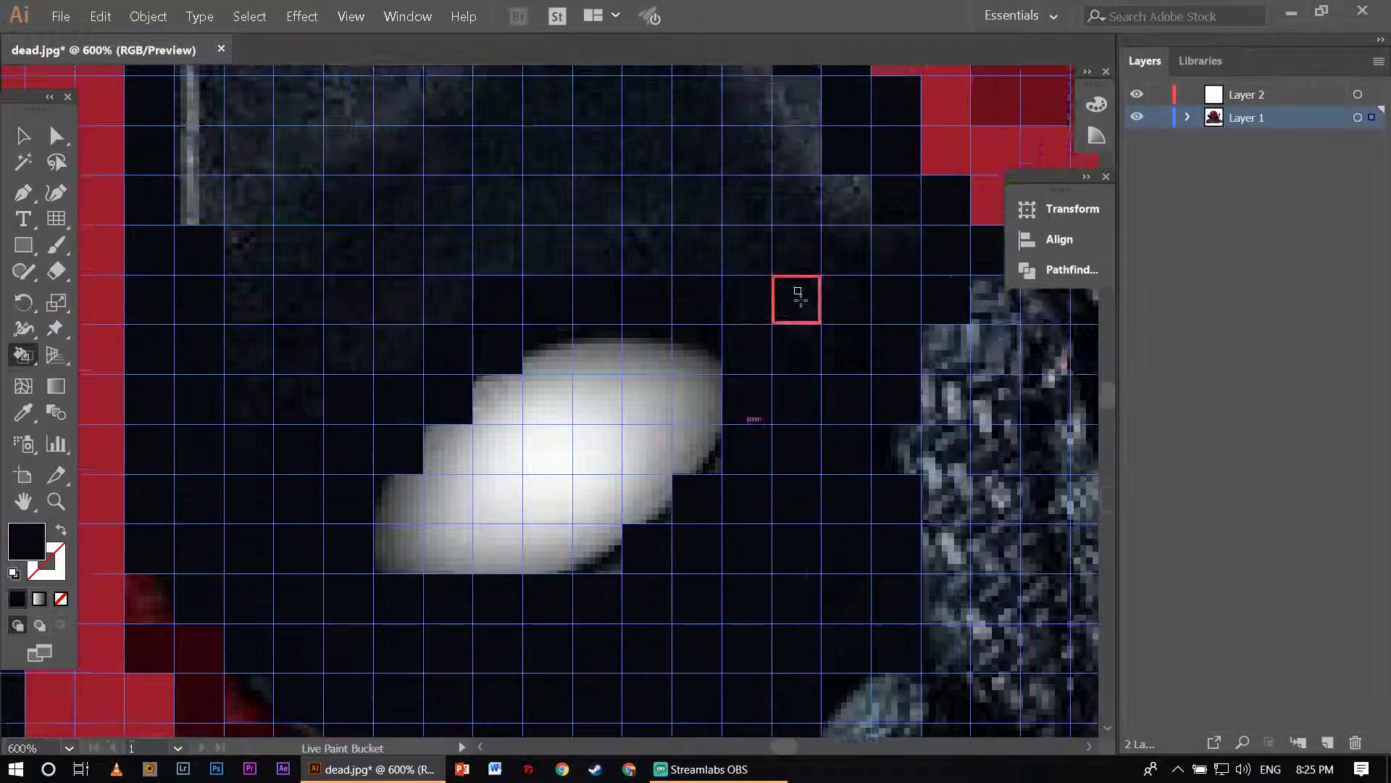
scroll(795, 295, down, 1)
drag(800, 279, 429, 410)
scroll(428, 410, up, 1)
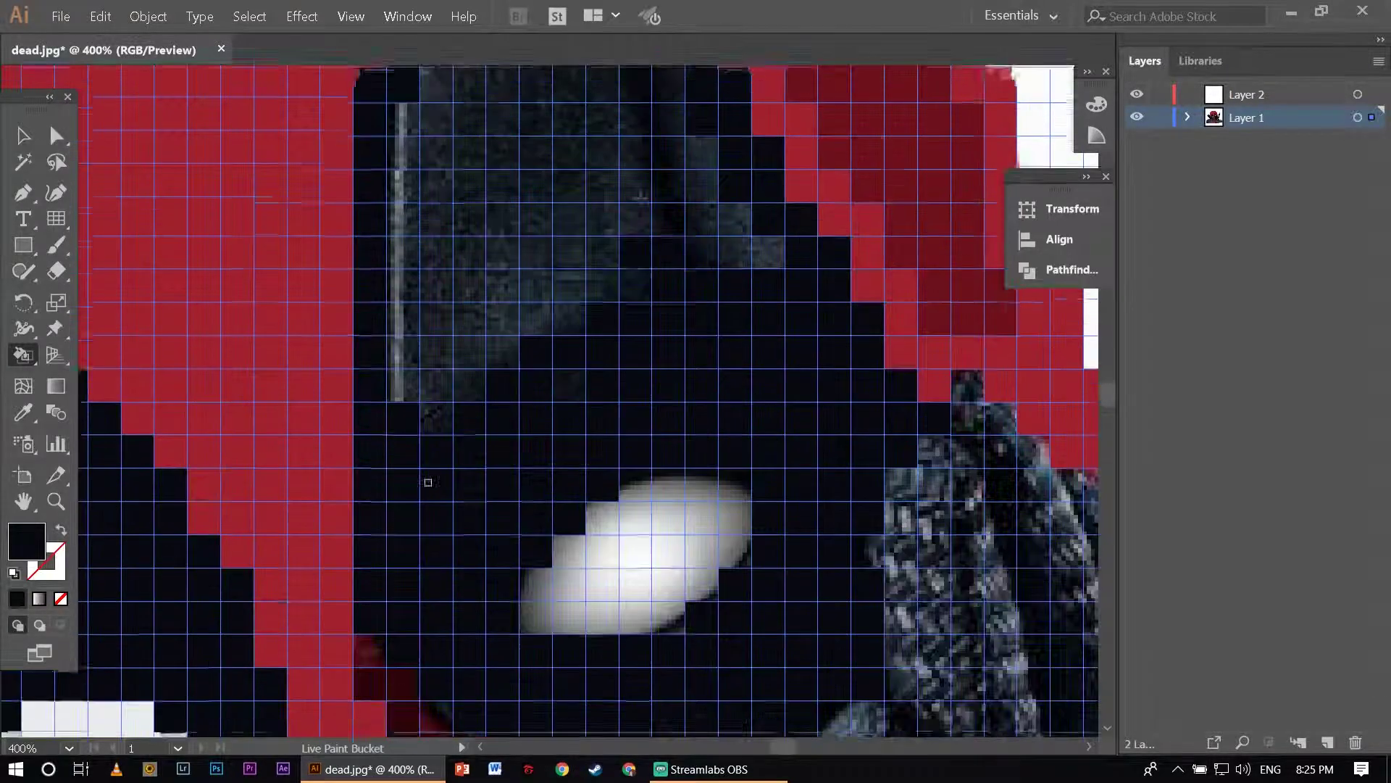
scroll(428, 410, up, 2)
mouse_move(598, 117)
mouse_down()
mouse_move(461, 291)
mouse_move(508, 327)
mouse_up()
Paint the right eye cells white.
scroll(507, 328, down, 3)
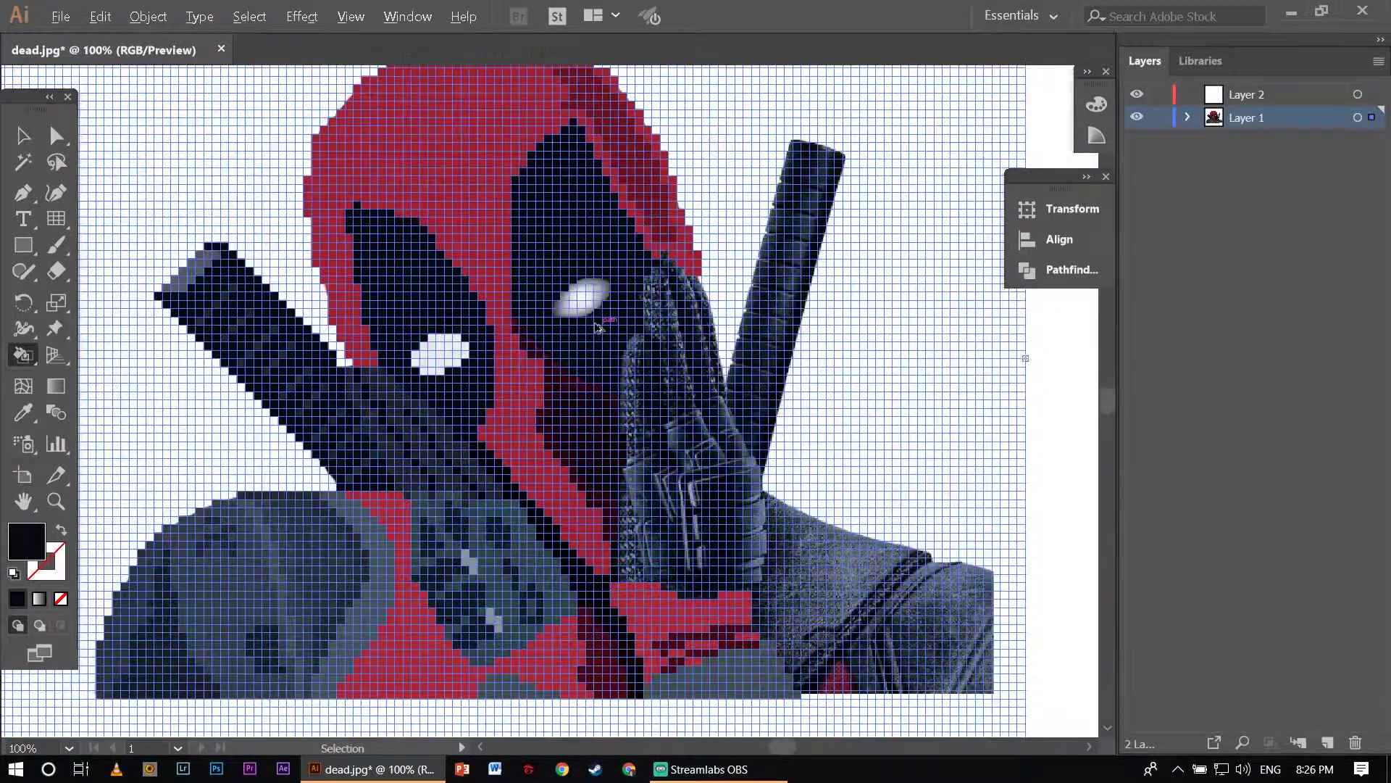
alt+click(338, 424)
scroll(338, 423, up, 2)
mouse_move(391, 424)
mouse_down()
mouse_move(339, 423)
mouse_move(357, 397)
mouse_up()
scroll(357, 397, down, 1)
scroll(305, 273, down, 3)
scroll(429, 502, up, 4)
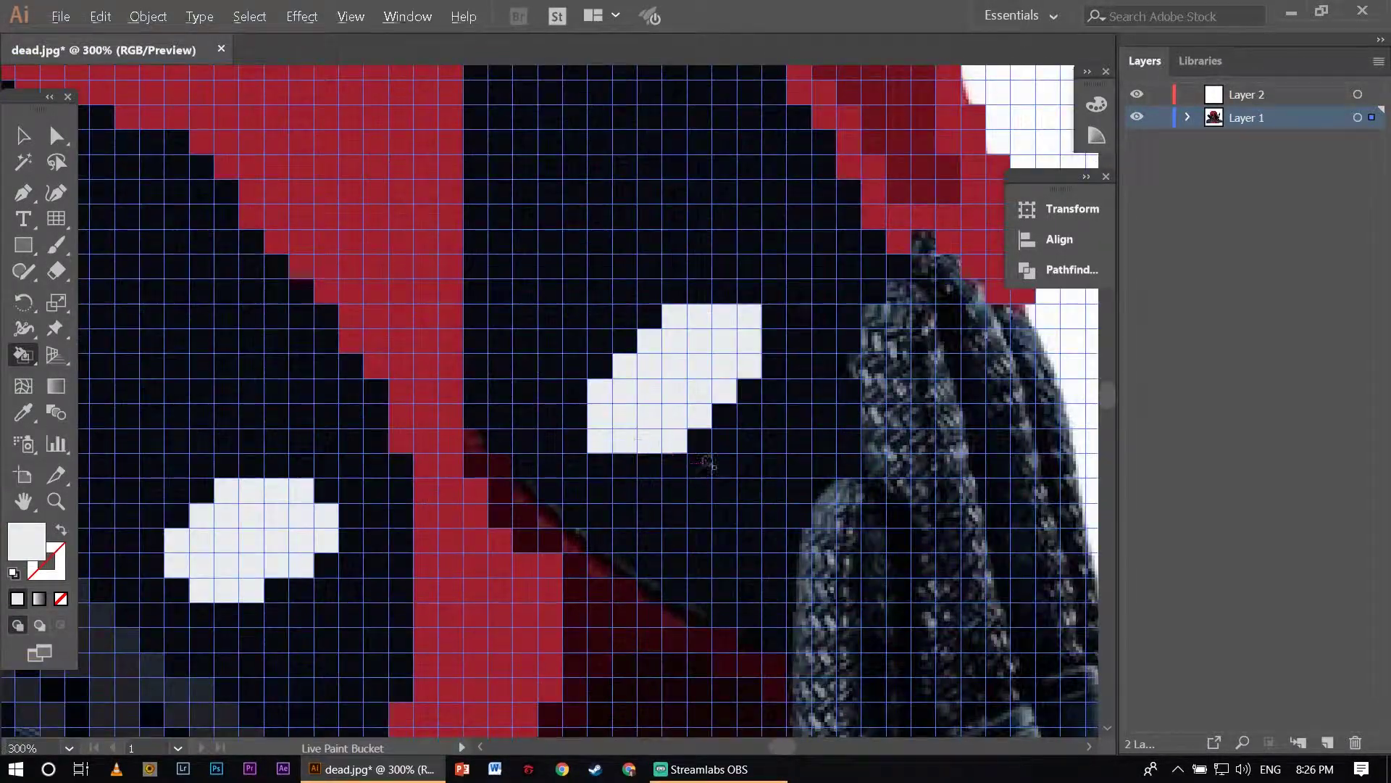
Turn stray white cells under the right eye black and fill gaps at its left edge white.
alt+click(706, 462)
drag(706, 462, 599, 442)
scroll(625, 392, down, 3)
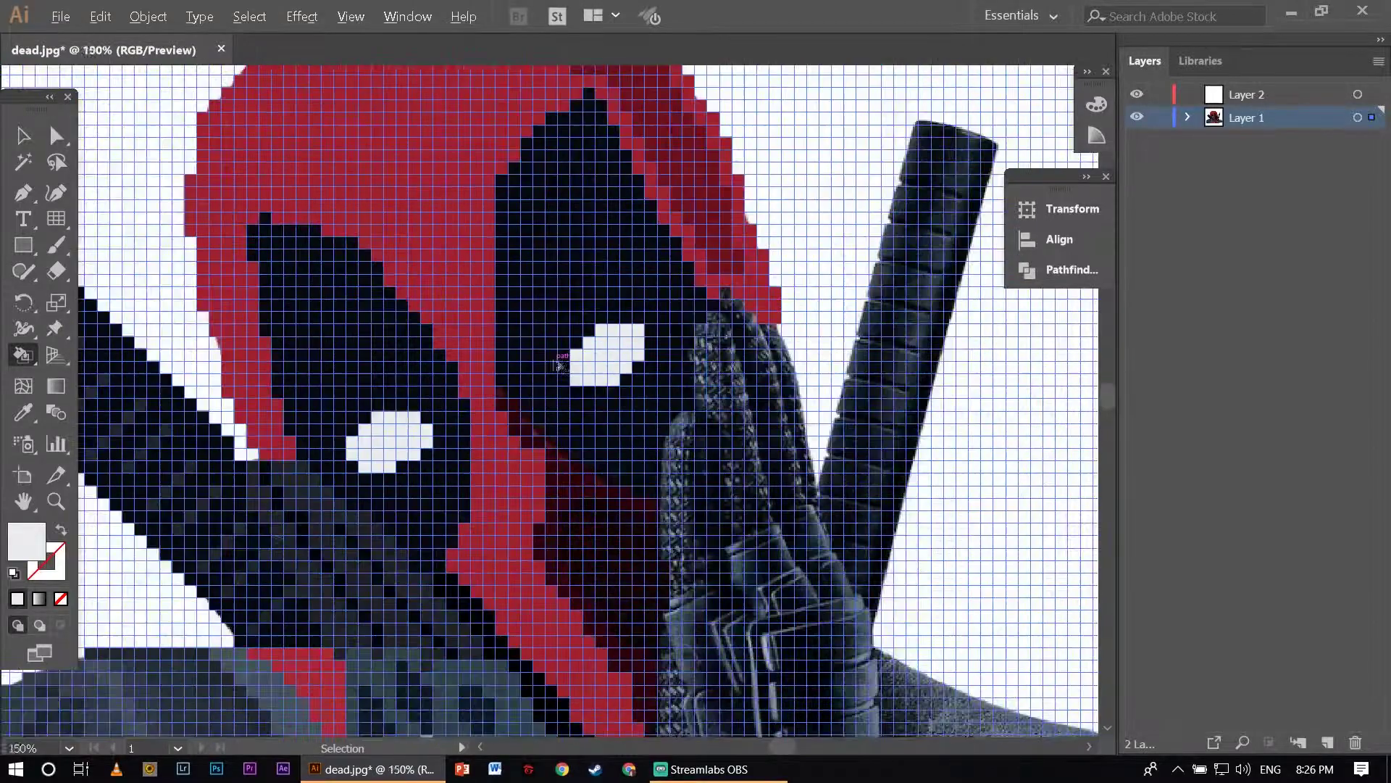
scroll(574, 448, up, 4)
click(578, 381)
scroll(631, 398, down, 1)
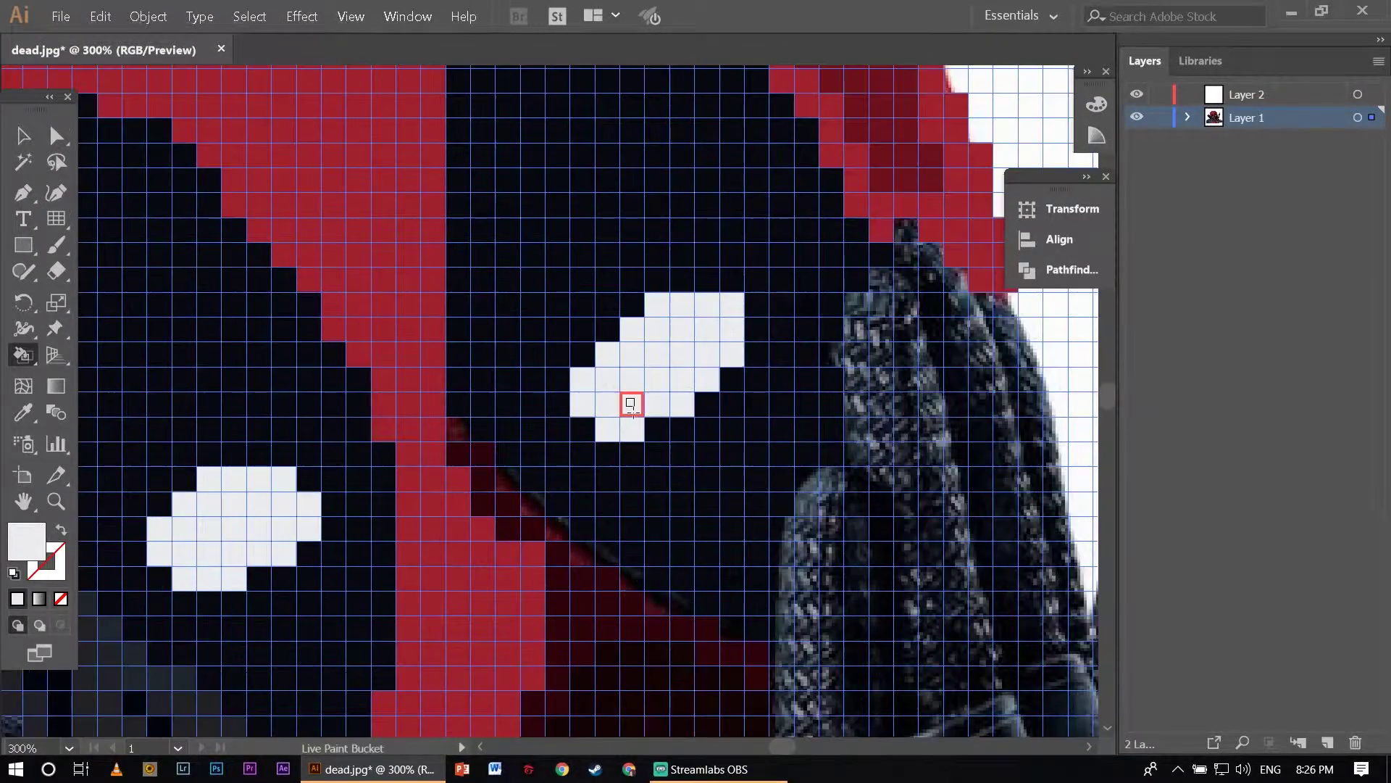
scroll(634, 410, up, 1)
scroll(599, 457, down, 1)
click(545, 471)
scroll(545, 471, down, 3)
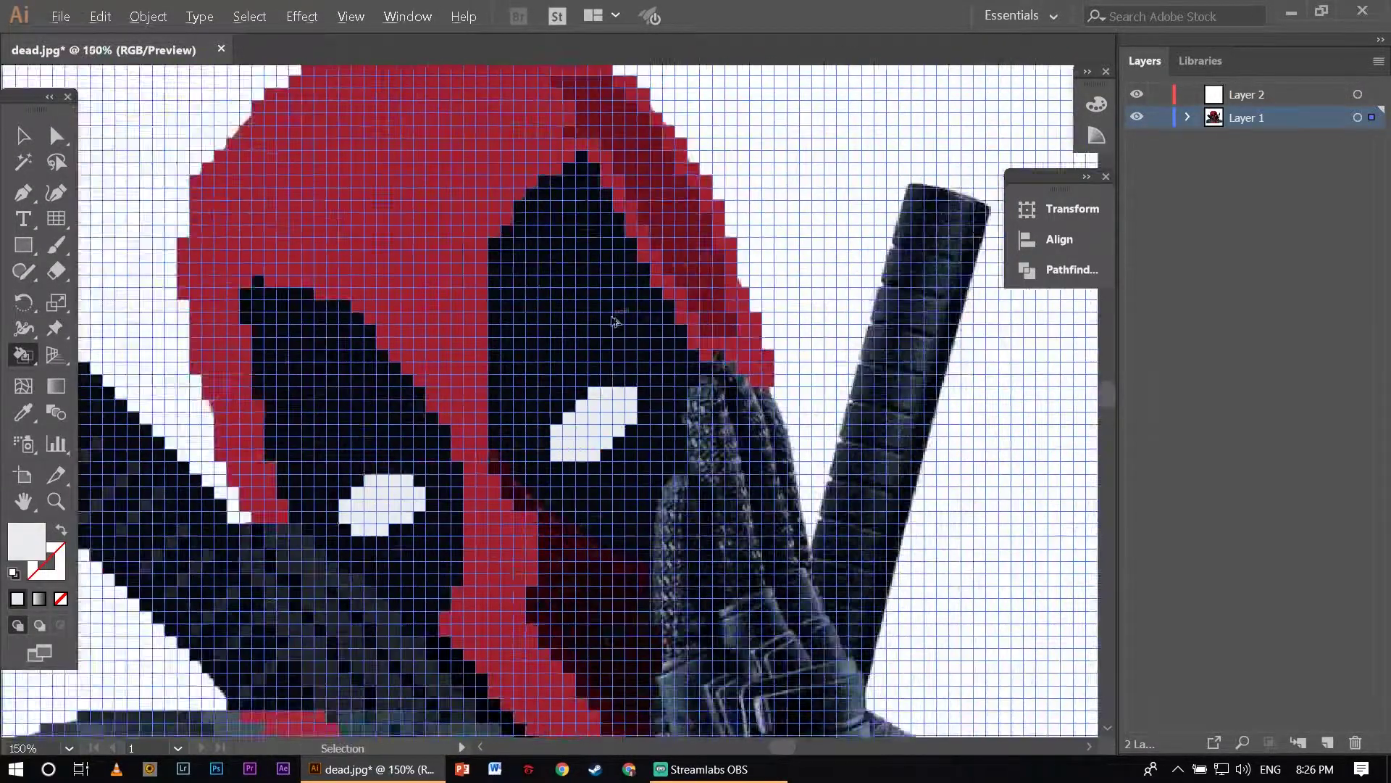
scroll(578, 559, up, 3)
Turn the dark cells above the right eye white.
alt+click(578, 559)
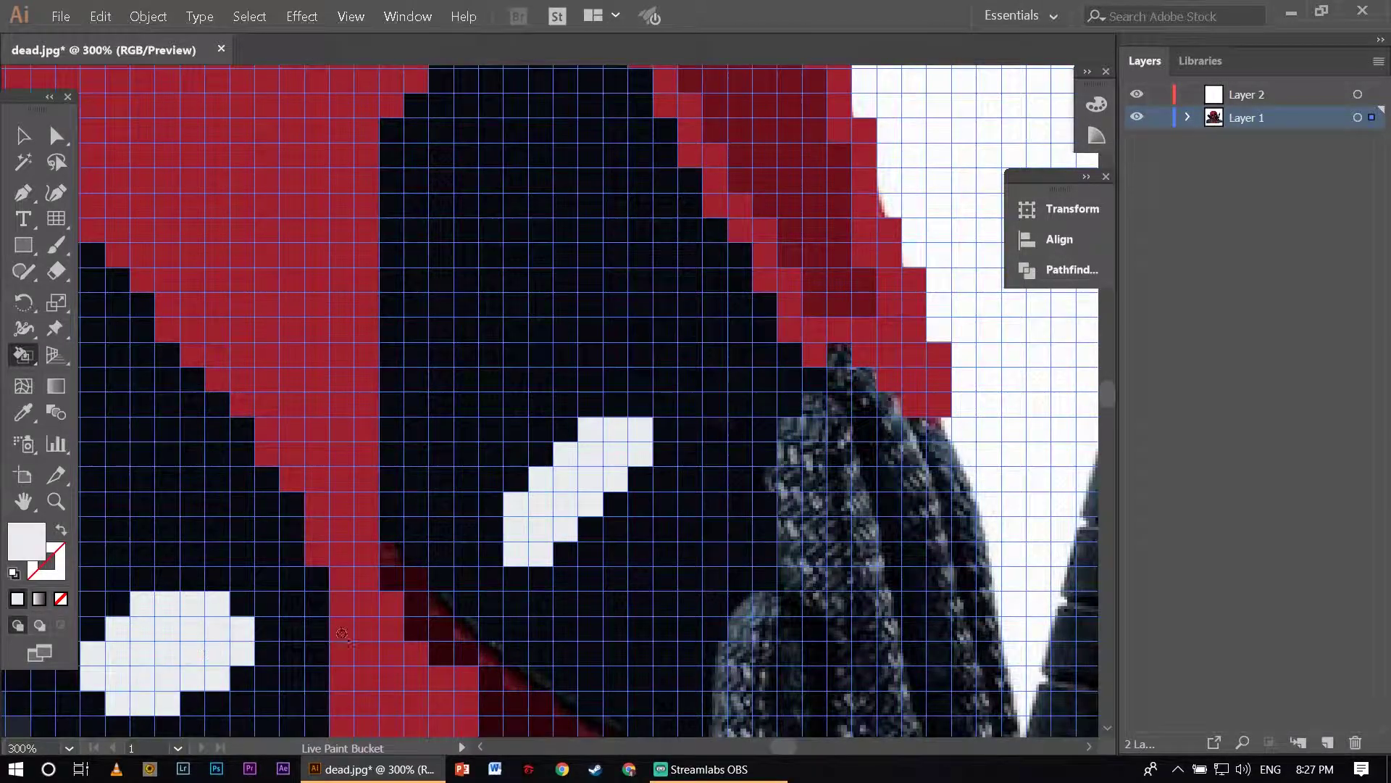
scroll(604, 516, down, 3)
scroll(582, 467, up, 3)
alt+click(582, 467)
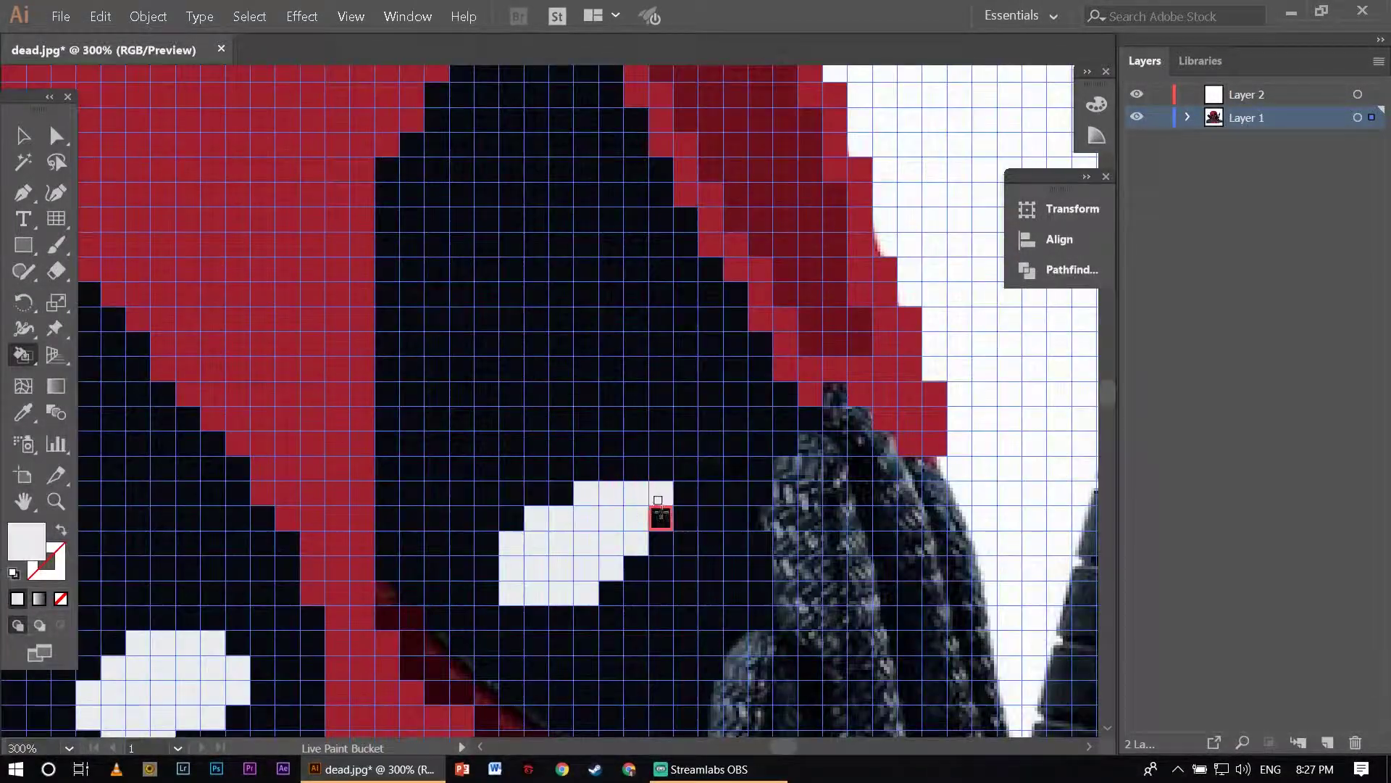
click(660, 516)
click(649, 468)
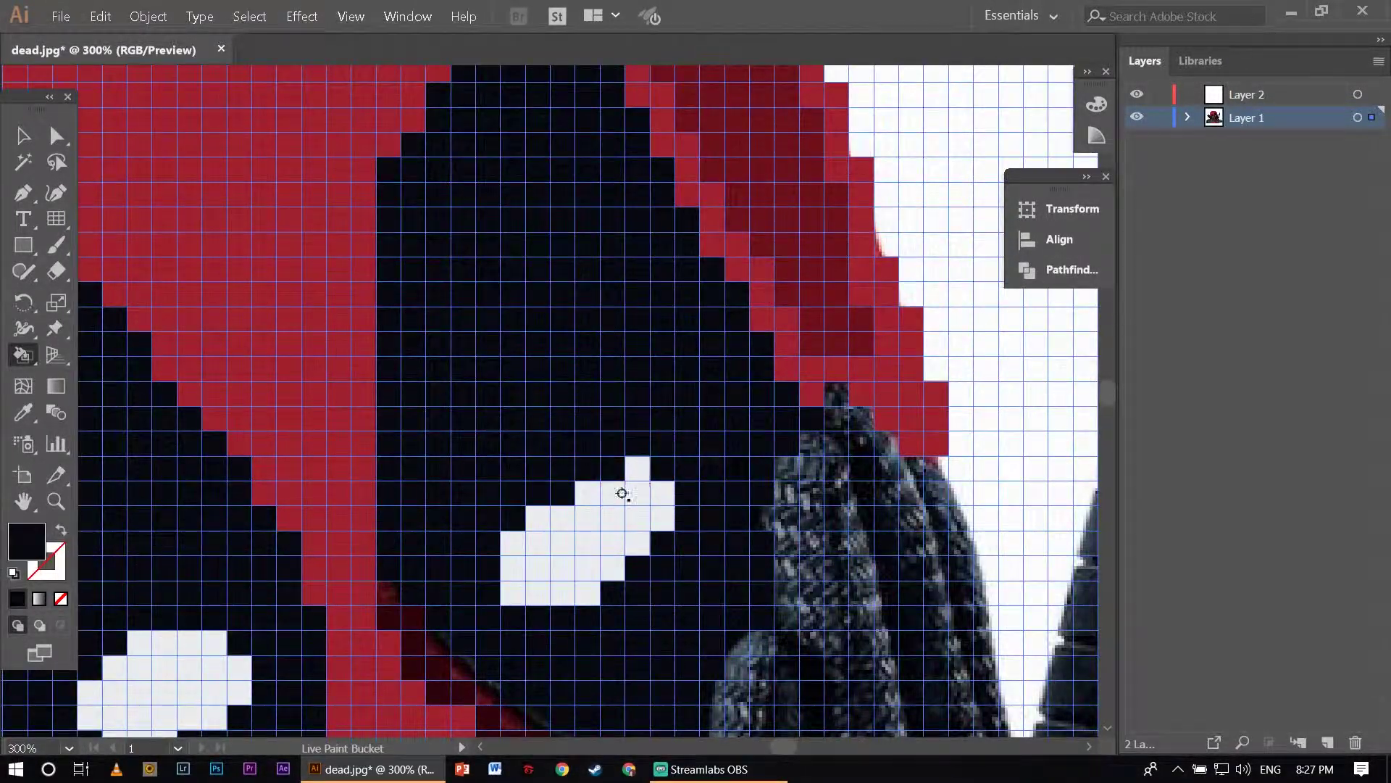
scroll(622, 493, down, 1)
Alternate between white and black swatches while checking the right eye's edges.
alt+click(627, 522)
scroll(577, 522, up, 1)
alt+click(539, 498)
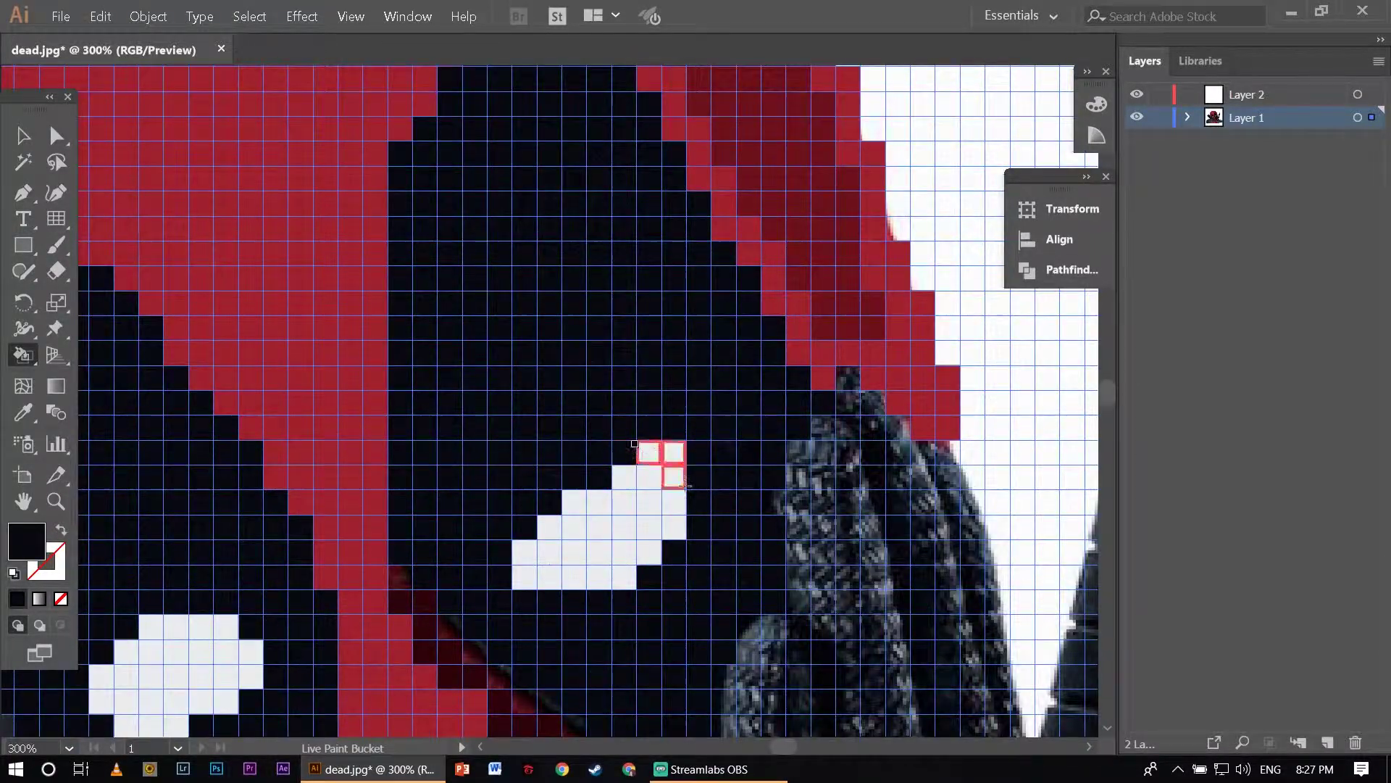
scroll(606, 503, down, 1)
alt+click(584, 557)
scroll(605, 554, down, 2)
scroll(464, 326, up, 1)
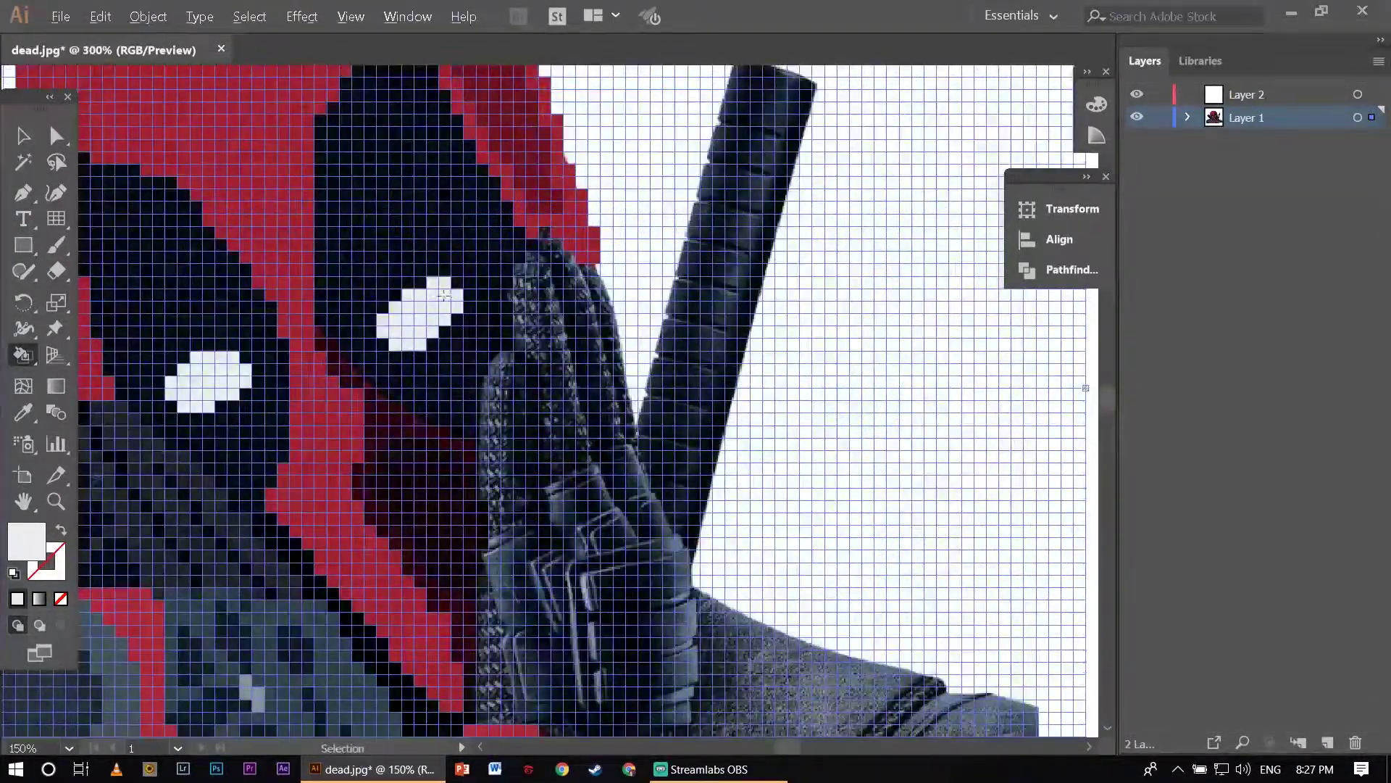
scroll(437, 239, up, 2)
scroll(403, 293, down, 1)
scroll(403, 293, down, 2)
scroll(507, 444, up, 3)
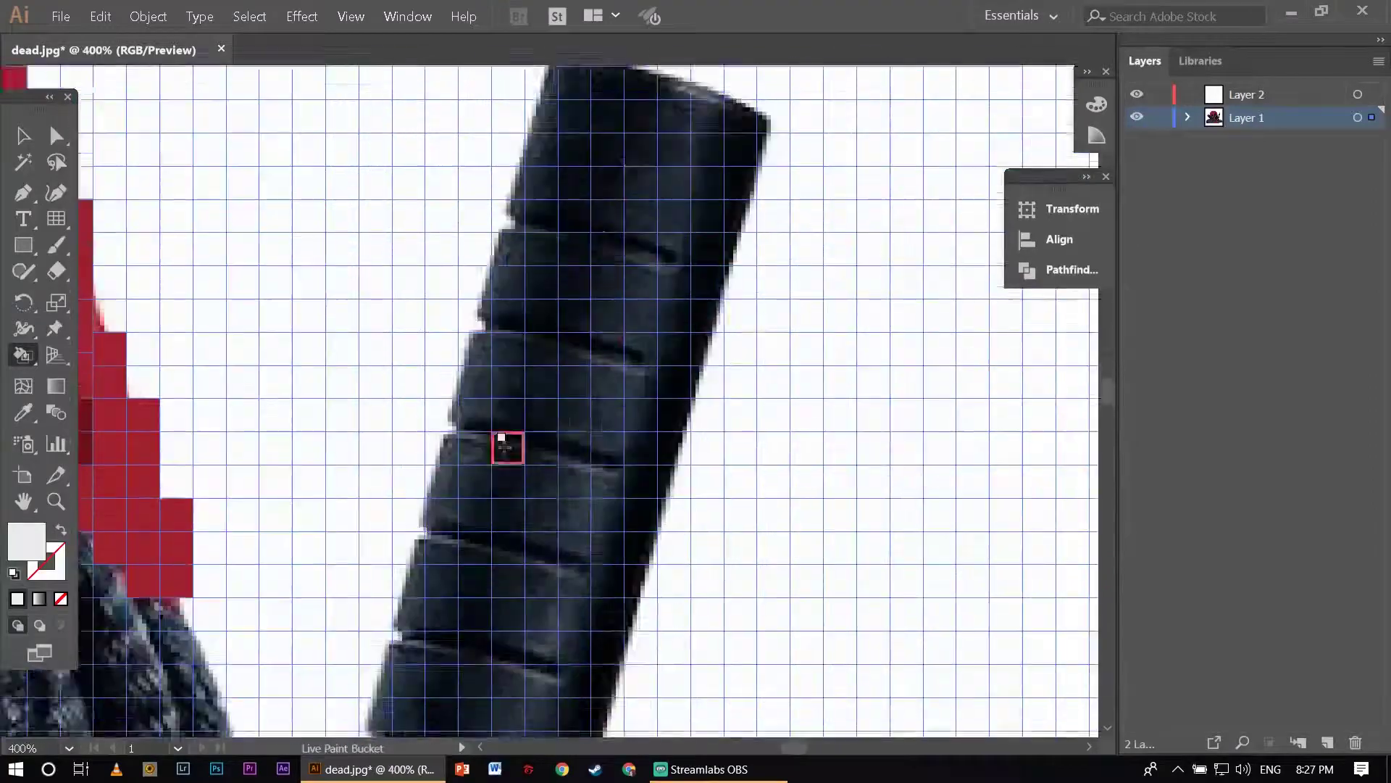
scroll(506, 444, down, 3)
scroll(414, 353, up, 2)
scroll(414, 353, up, 1)
Fill the stair-shaped region, its adjacent cell and the large connected region dark blue-grey.
alt+click(263, 363)
scroll(263, 363, down, 2)
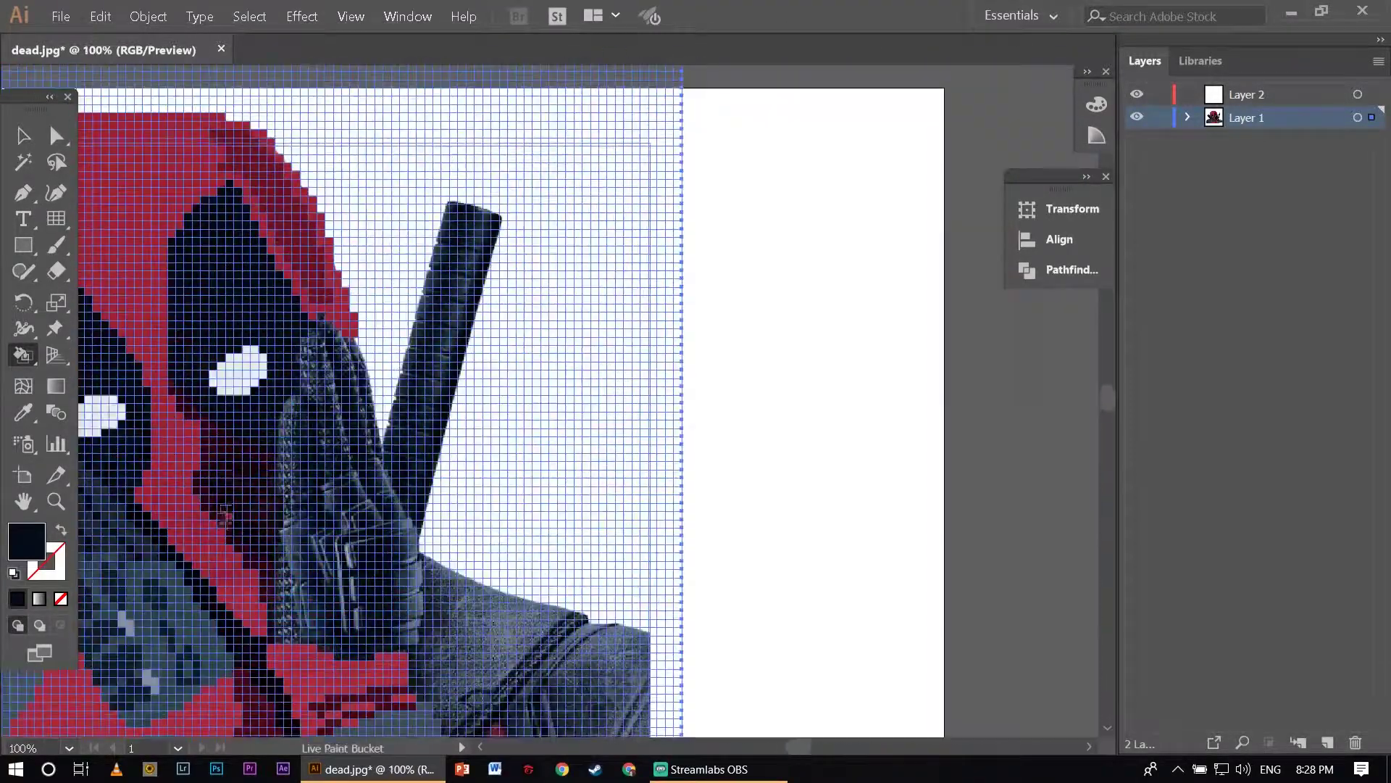
scroll(311, 504, up, 3)
click(307, 665)
click(340, 679)
scroll(373, 590, down, 3)
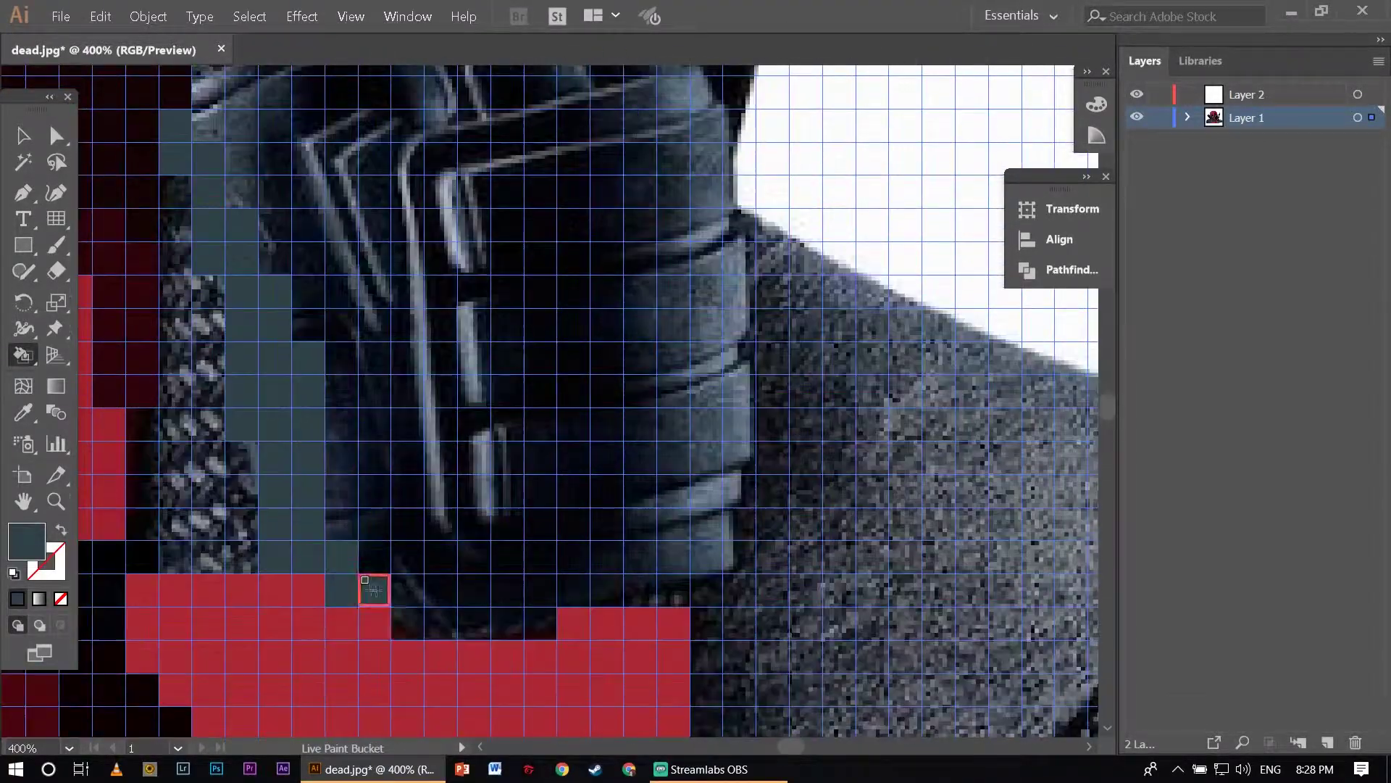
scroll(728, 370, up, 3)
scroll(652, 362, up, 2)
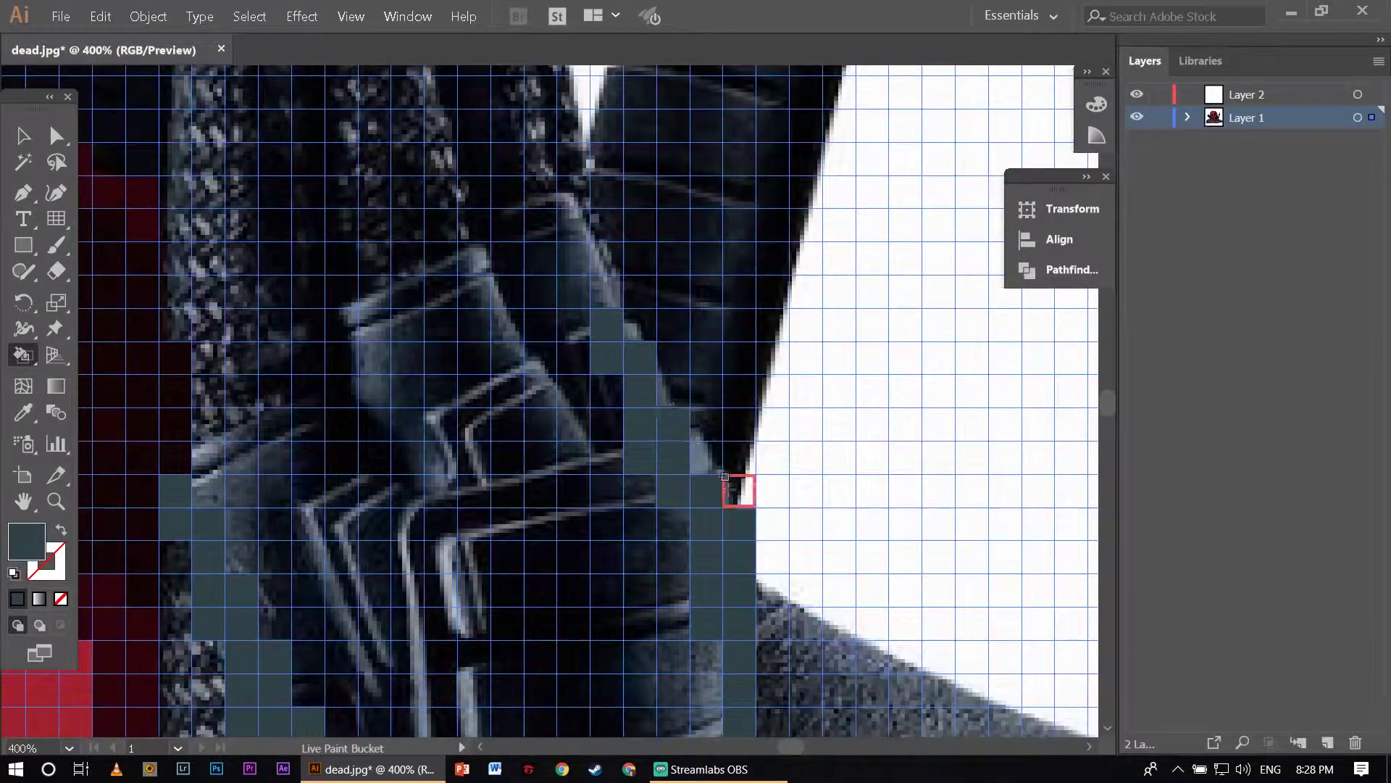
scroll(609, 403, up, 2)
click(609, 402)
Fill the bracket's column, top face and neighbouring cells dark, and its outlined cells teal.
scroll(434, 471, down, 2)
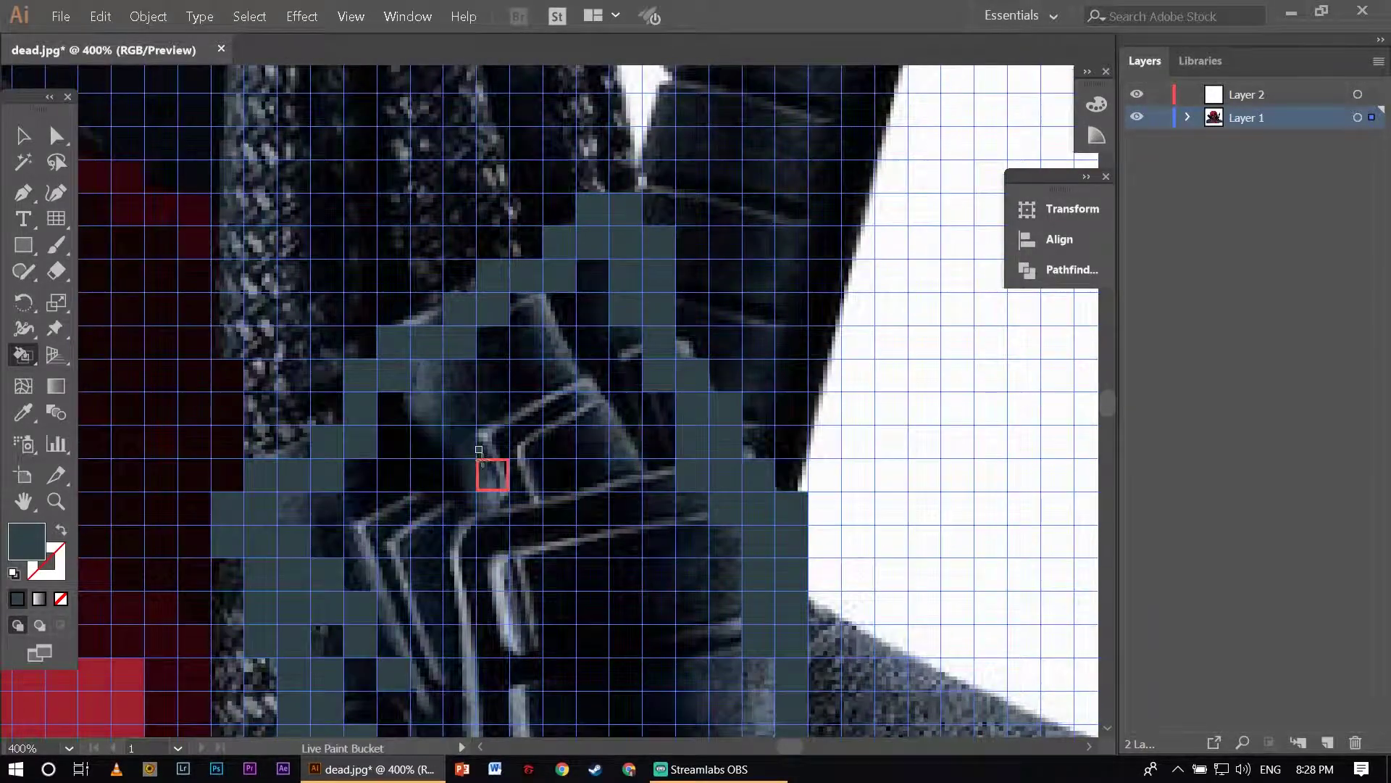
scroll(638, 348, down, 3)
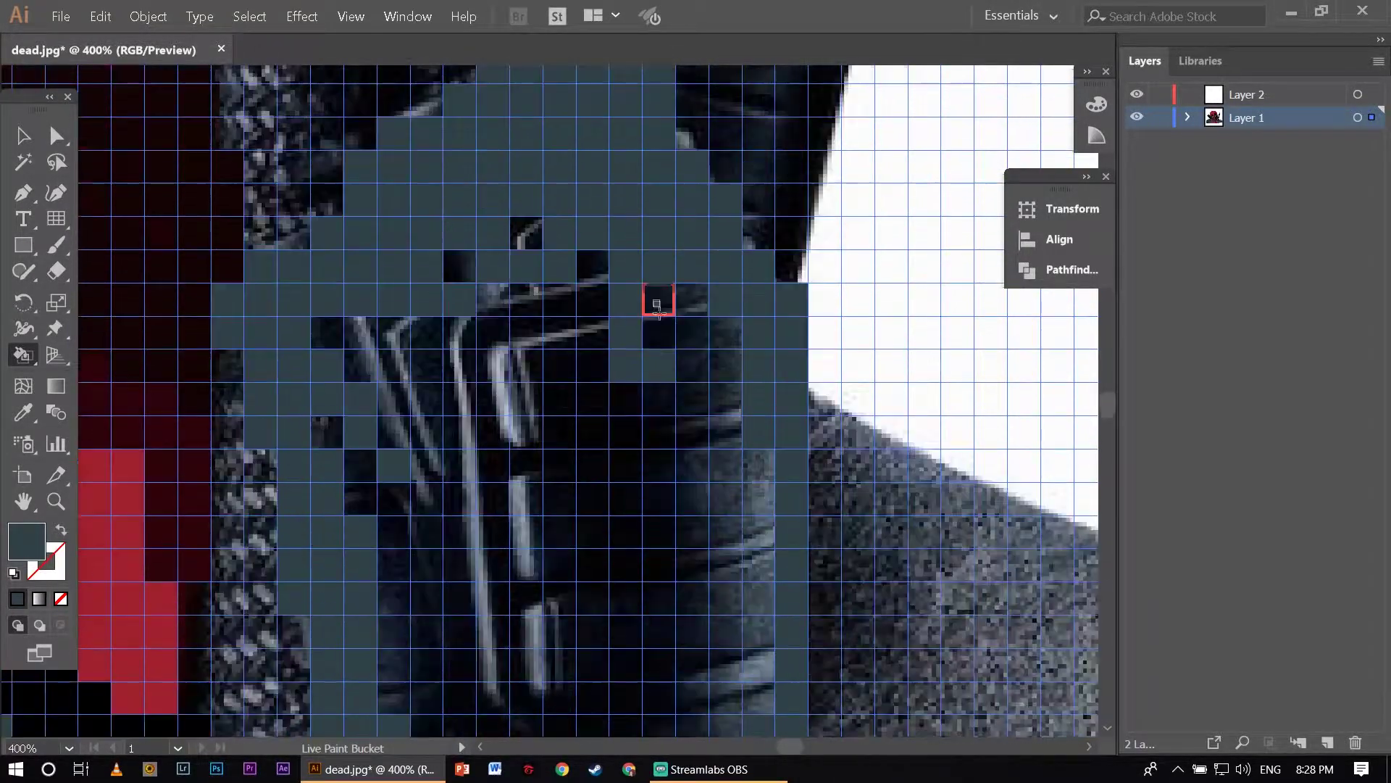
scroll(718, 321, down, 3)
click(656, 261)
scroll(551, 145, up, 2)
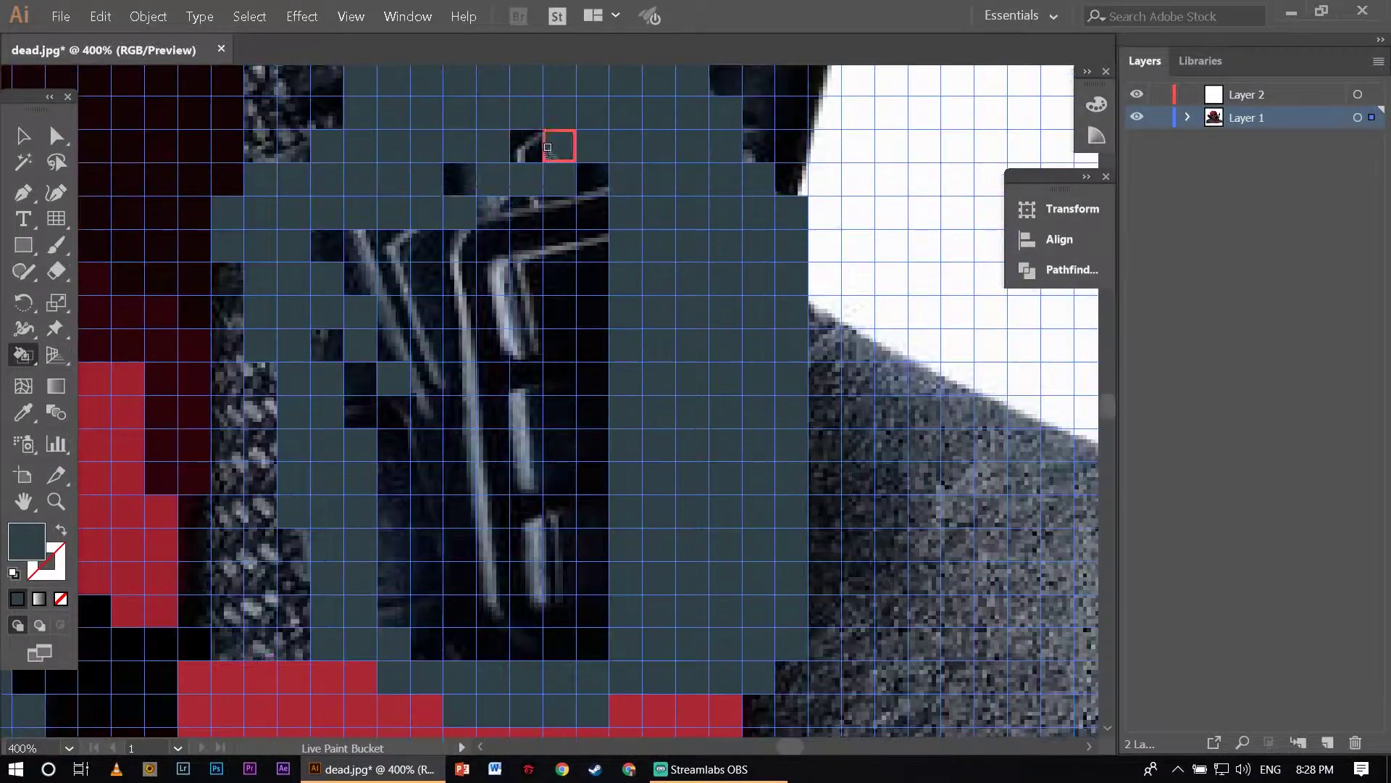
click(409, 236)
click(576, 508)
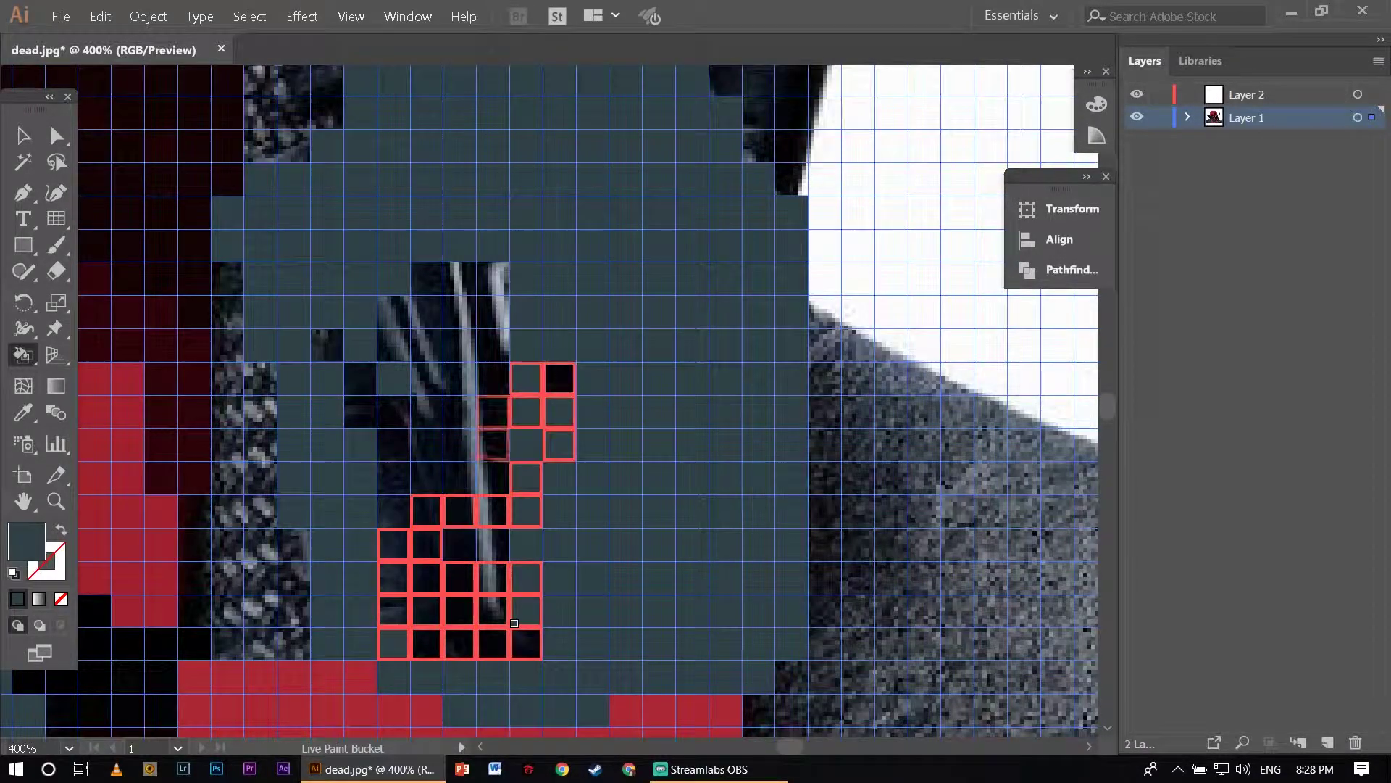
click(484, 265)
scroll(533, 444, down, 1)
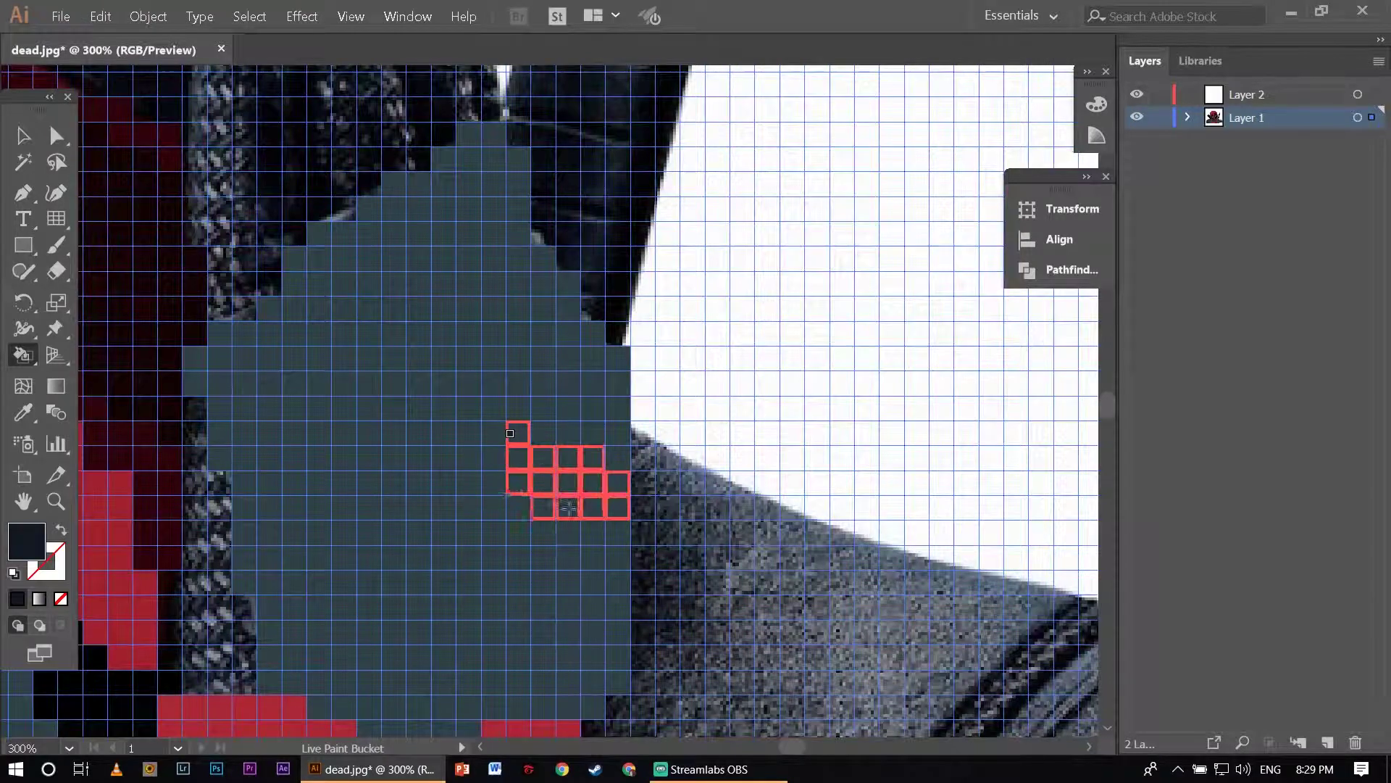
click(510, 434)
click(547, 620)
Repaint the upper dark cells teal and paint blocks of outlined cells dark navy.
alt+click(472, 577)
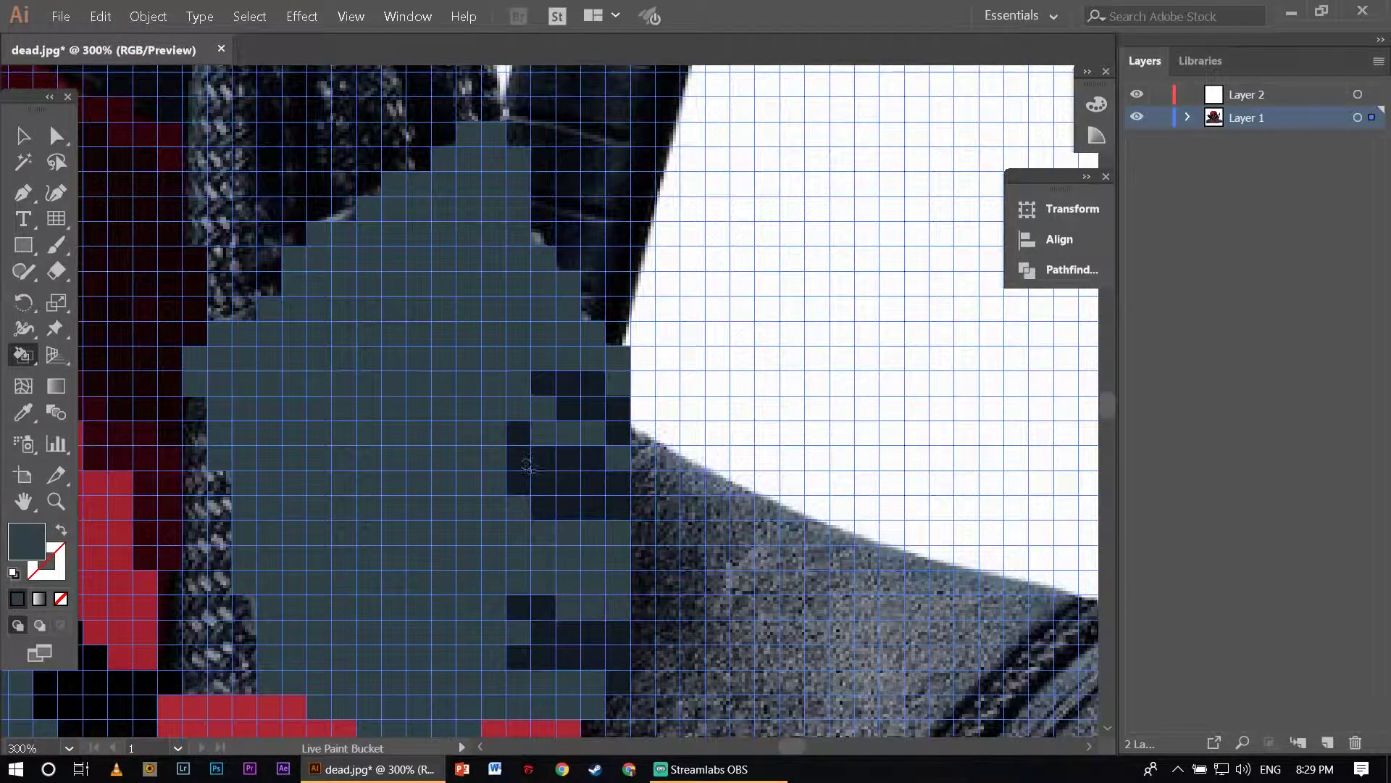
click(580, 427)
scroll(616, 507, up, 1)
alt+click(507, 521)
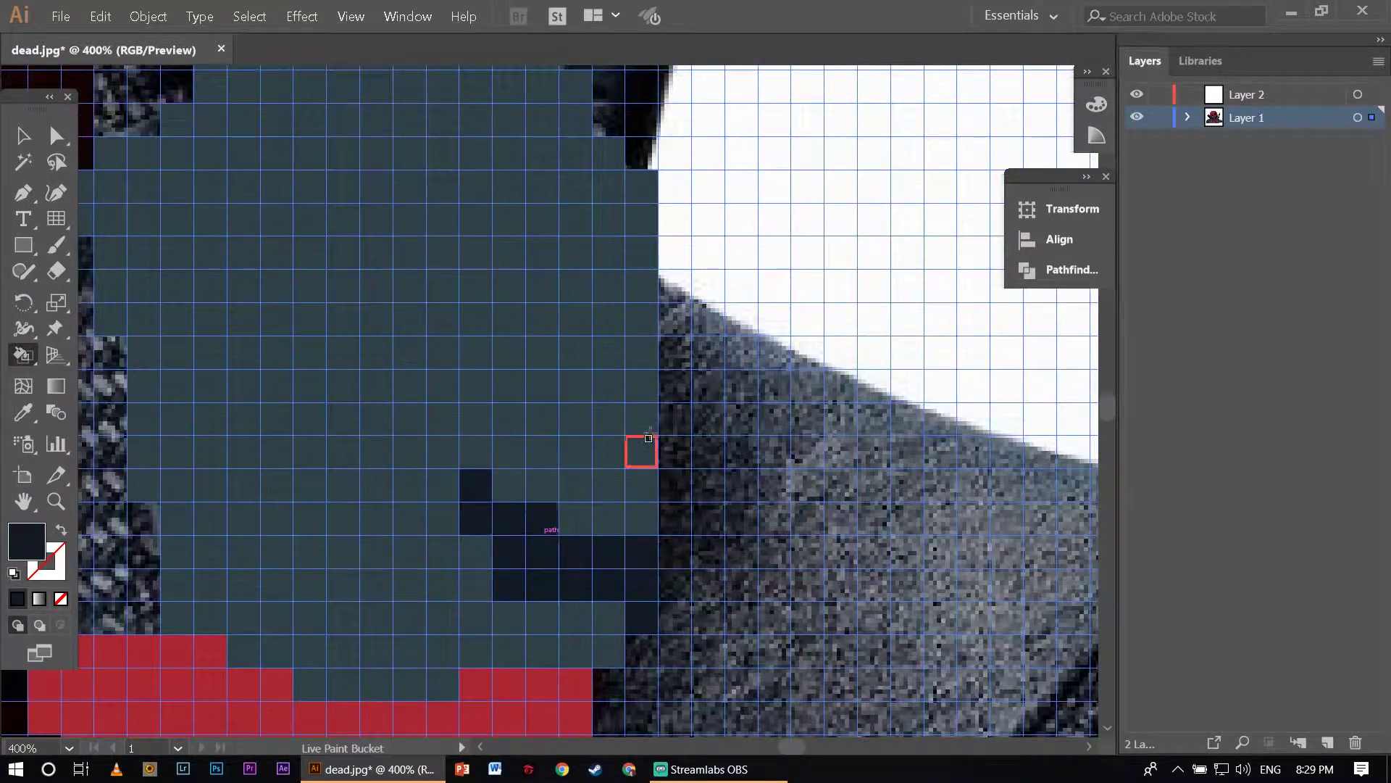
click(638, 405)
click(631, 252)
alt+scroll(481, 435, down, 1)
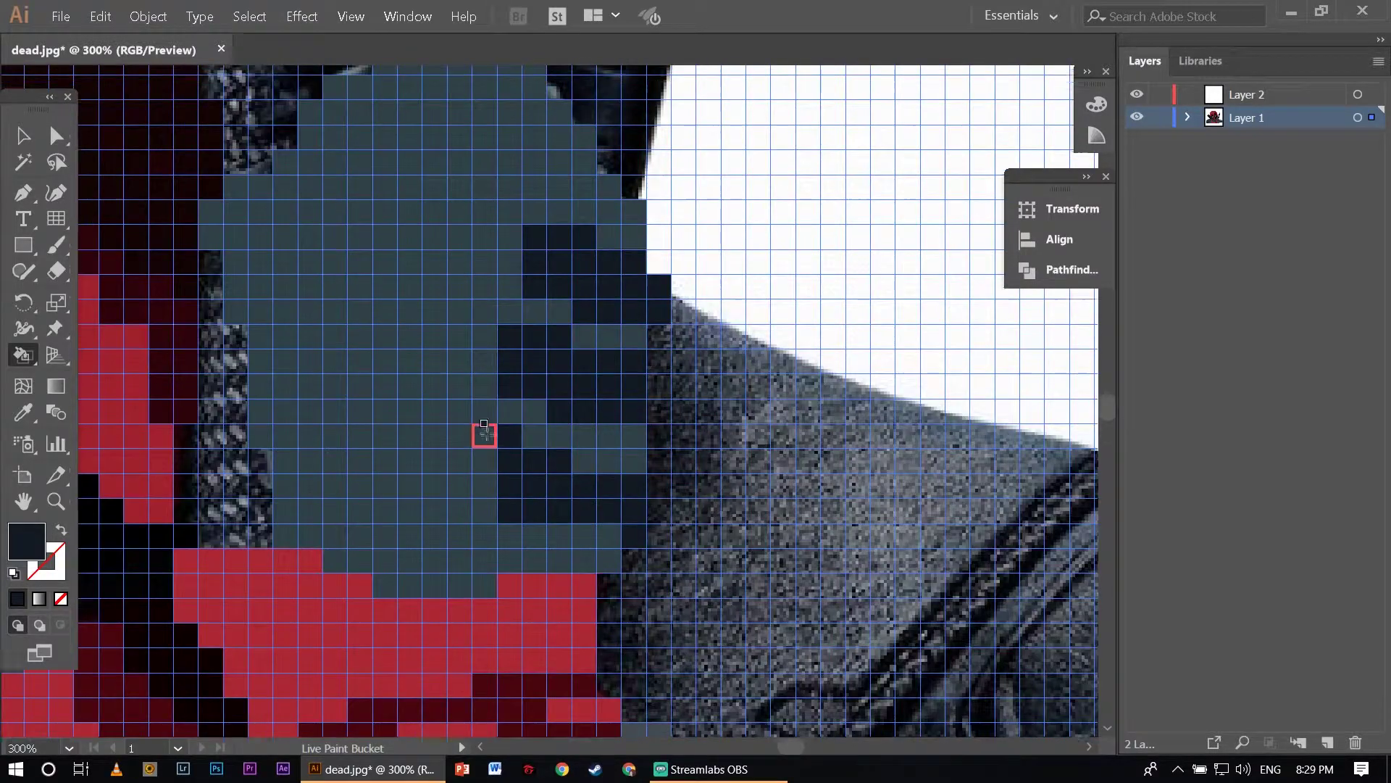
scroll(127, 633, left, 3)
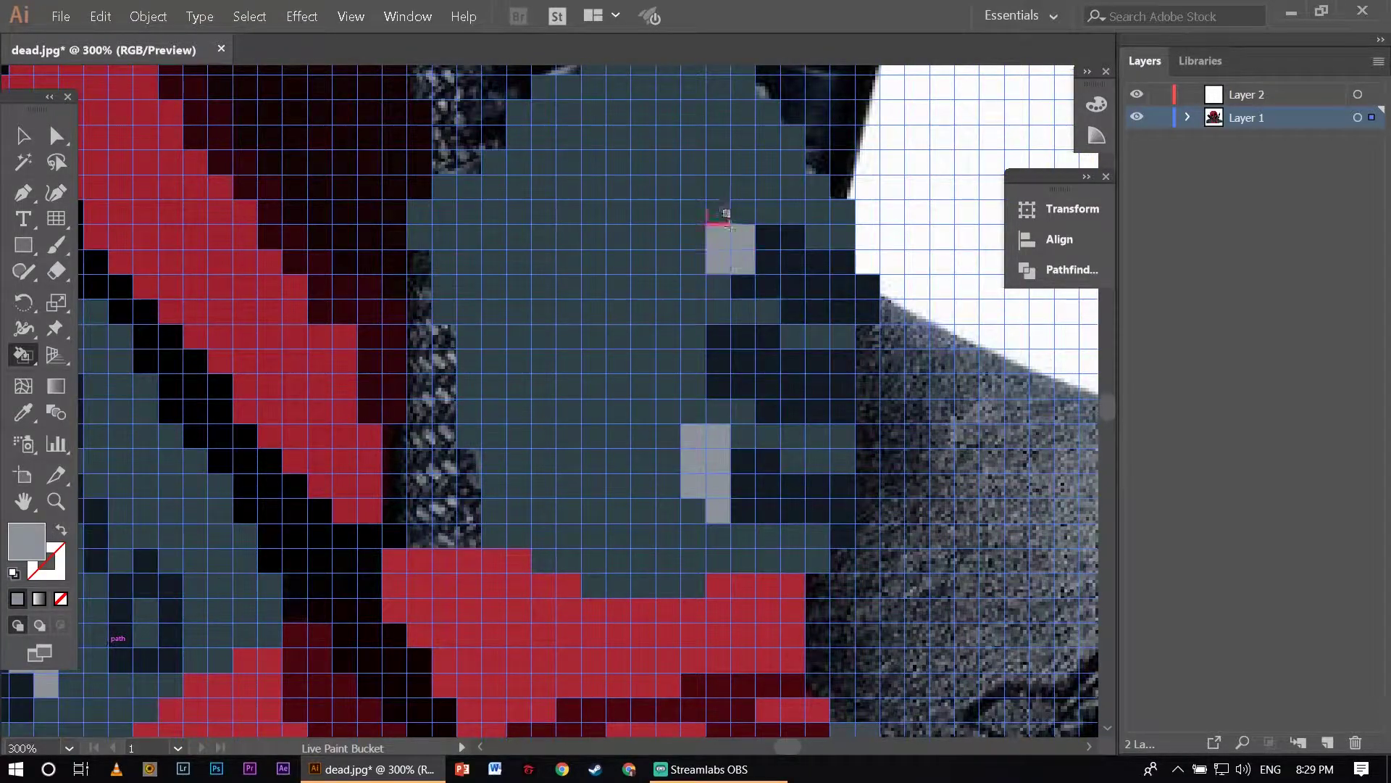
Add a light grey highlight cell, repaint stray grey cells teal, and paint a dark navy trail.
click(728, 213)
alt+scroll(615, 348, down, 1)
alt+scroll(670, 276, up, 1)
alt+click(670, 276)
click(650, 516)
alt+scroll(650, 516, down, 1)
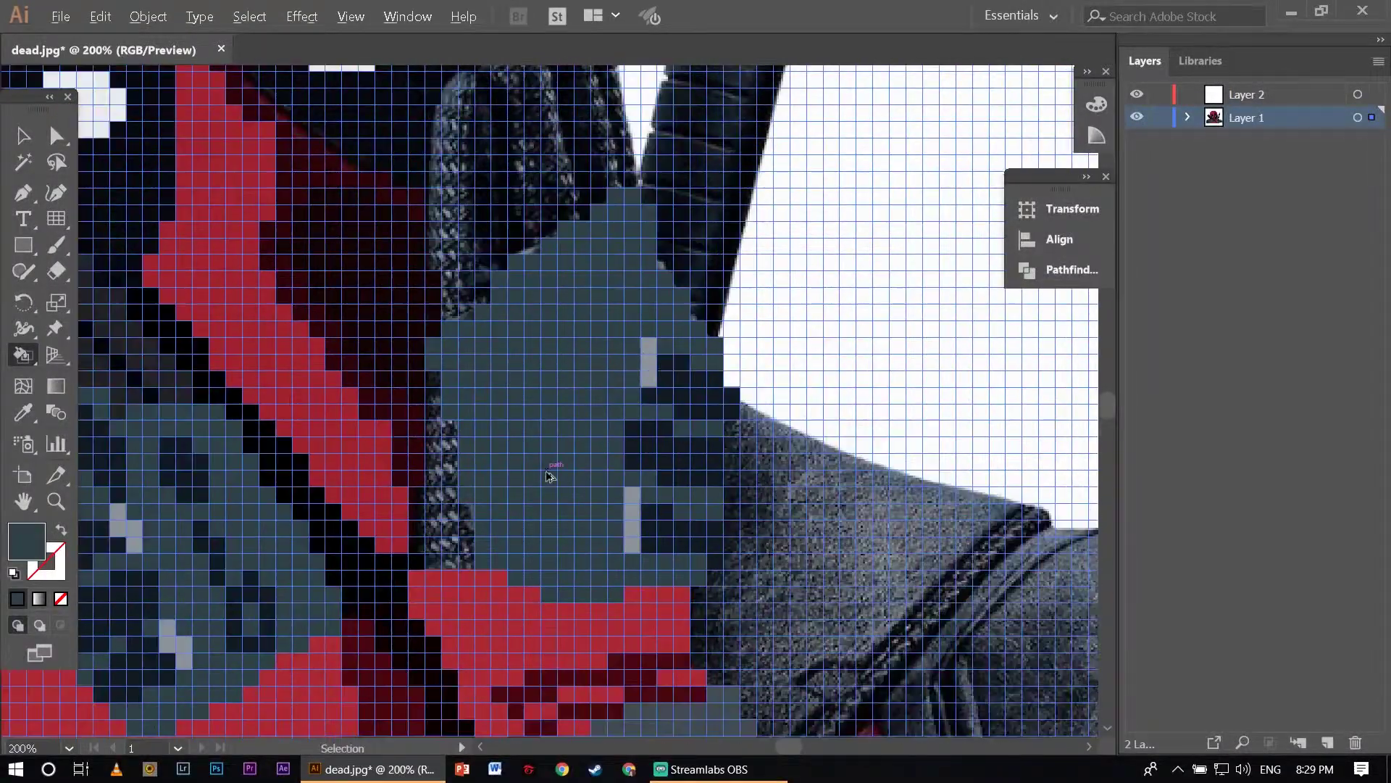
alt+scroll(616, 471, up, 1)
scroll(661, 210, up, 2)
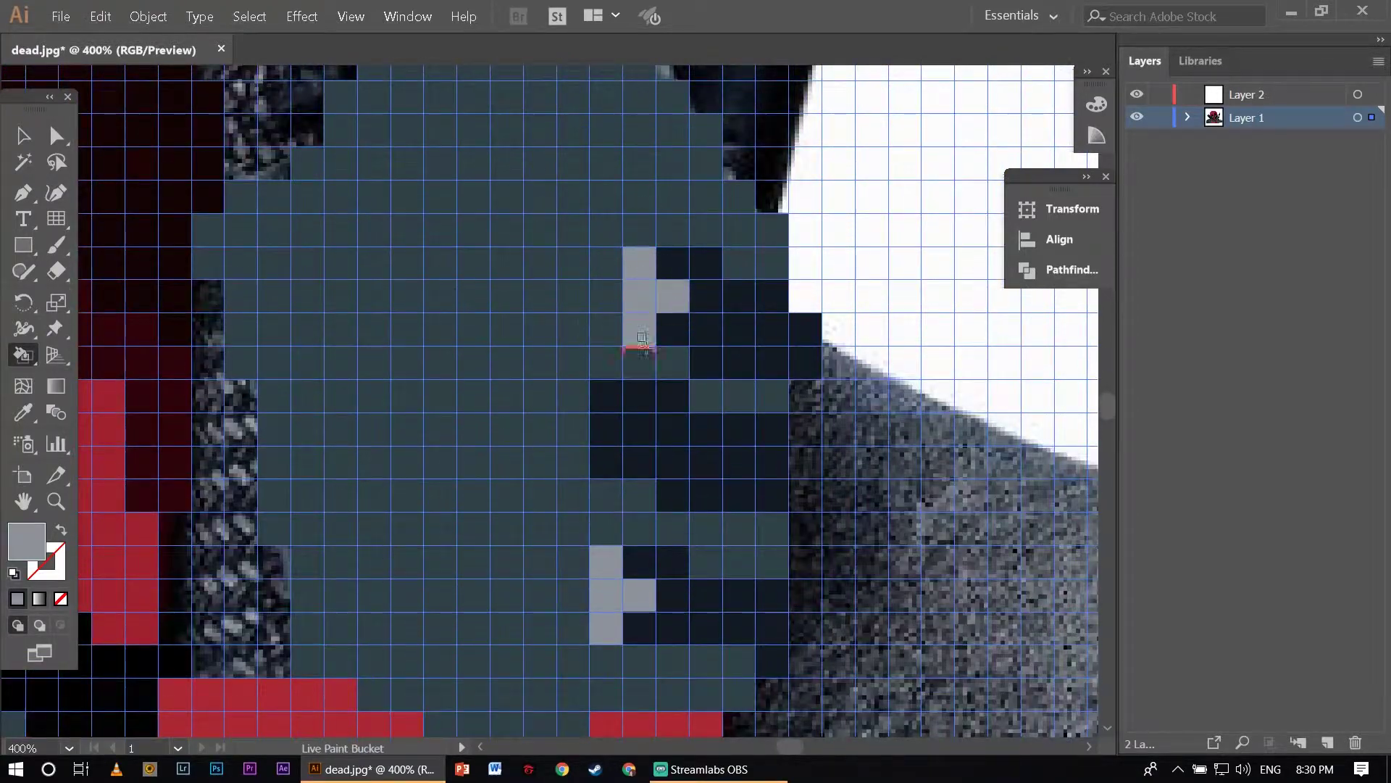
alt+scroll(642, 337, down, 4)
alt+scroll(642, 338, up, 3)
drag(630, 246, 587, 455)
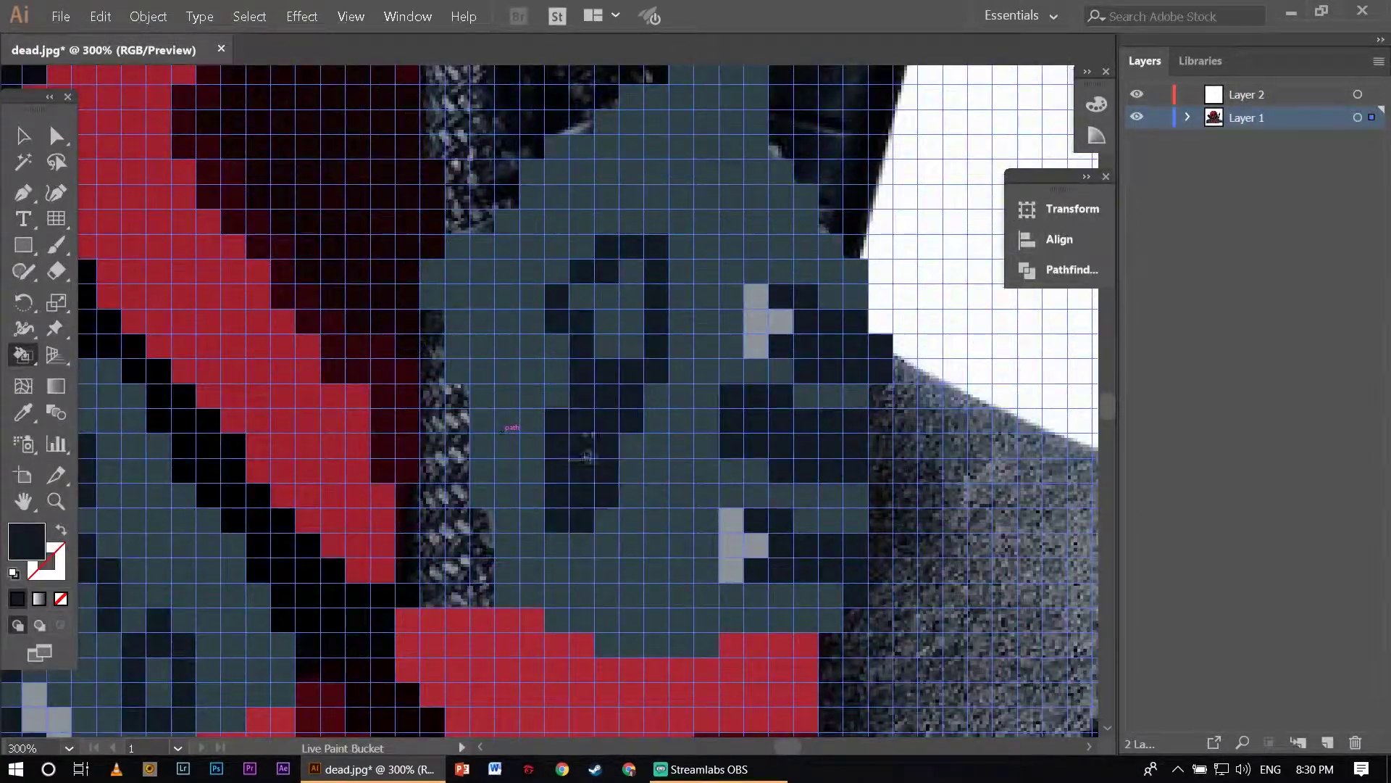
alt+scroll(632, 497, down, 3)
alt+scroll(637, 406, up, 3)
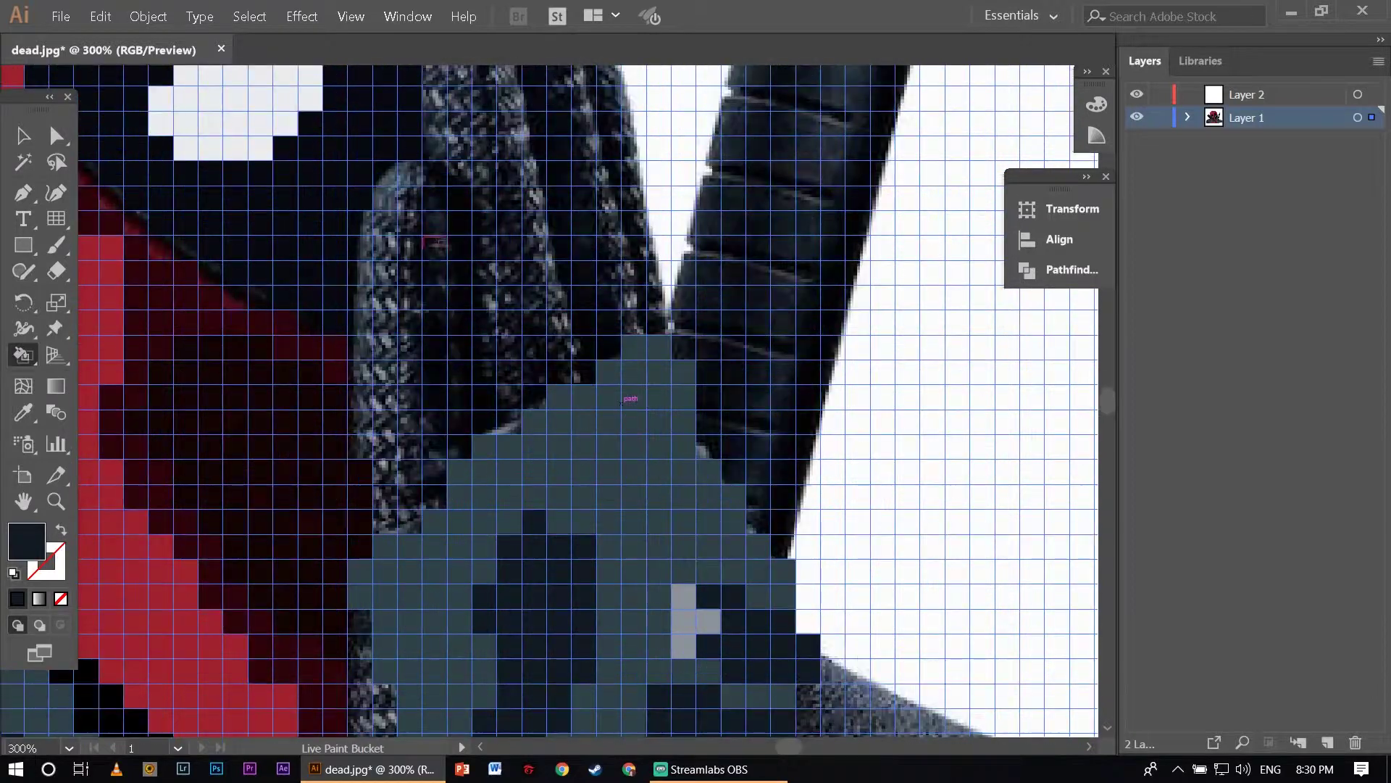
alt+scroll(190, 478, down, 3)
alt+scroll(838, 285, up, 3)
Paint the strap streak cells beside the right eye dark with the Live Paint Bucket.
scroll(840, 217, up, 2)
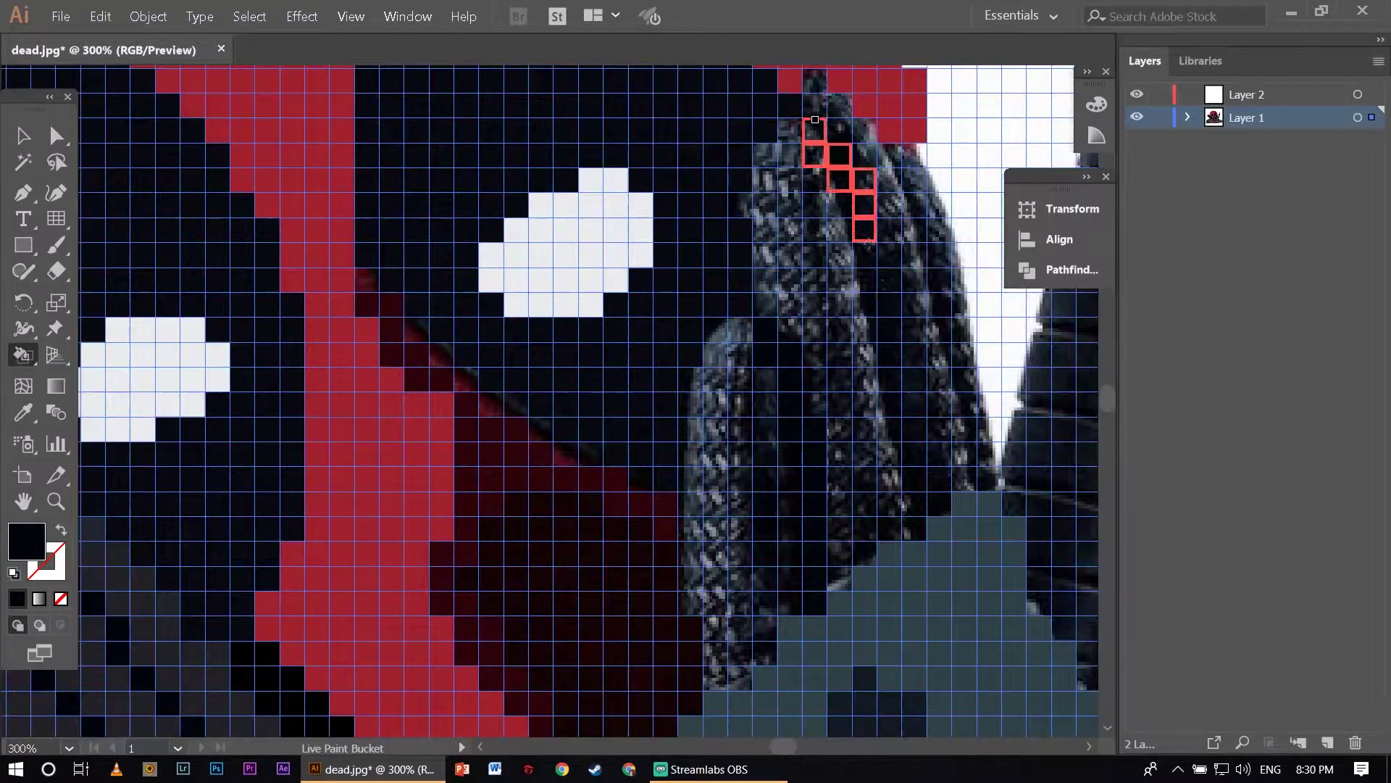
drag(885, 133, 961, 454)
scroll(350, 558, down, 2)
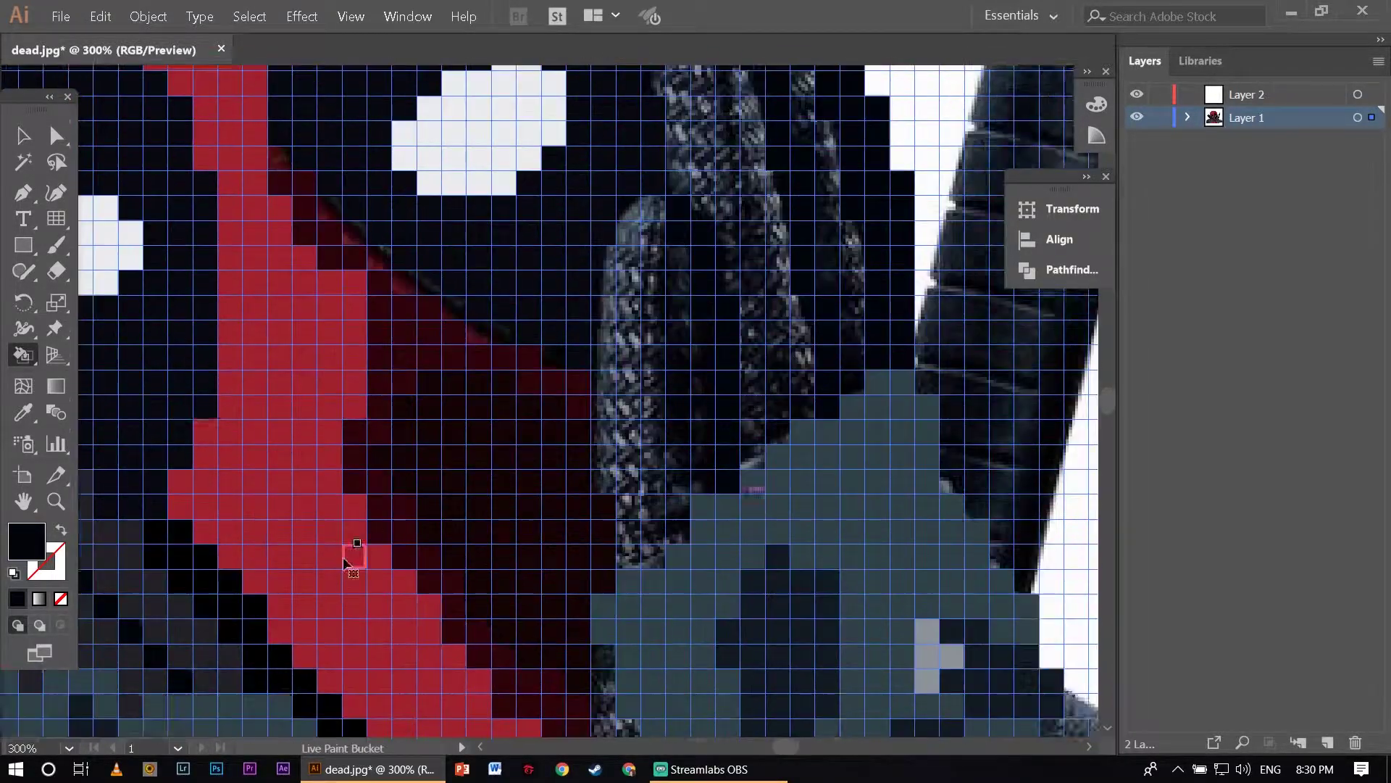
drag(744, 199, 724, 196)
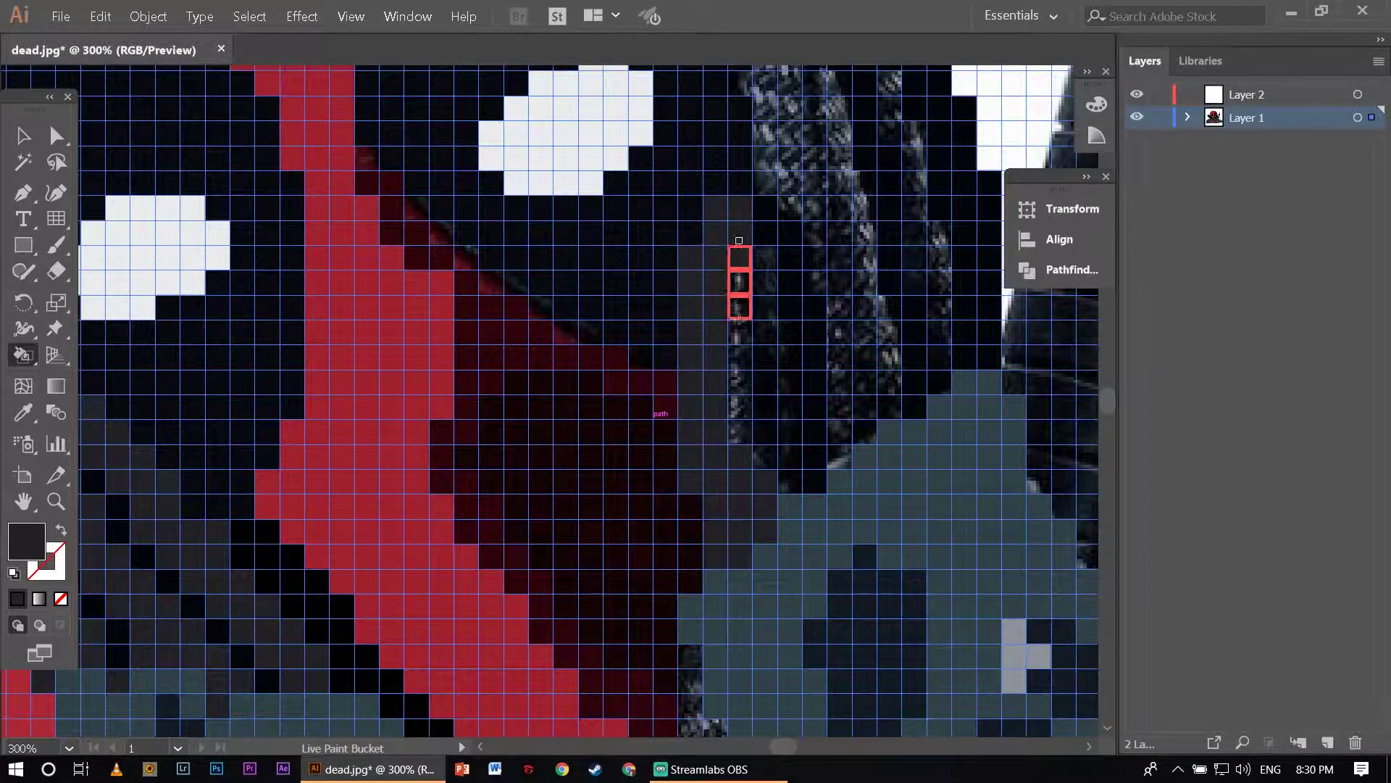
scroll(735, 368, down, 2)
scroll(735, 369, right, 2)
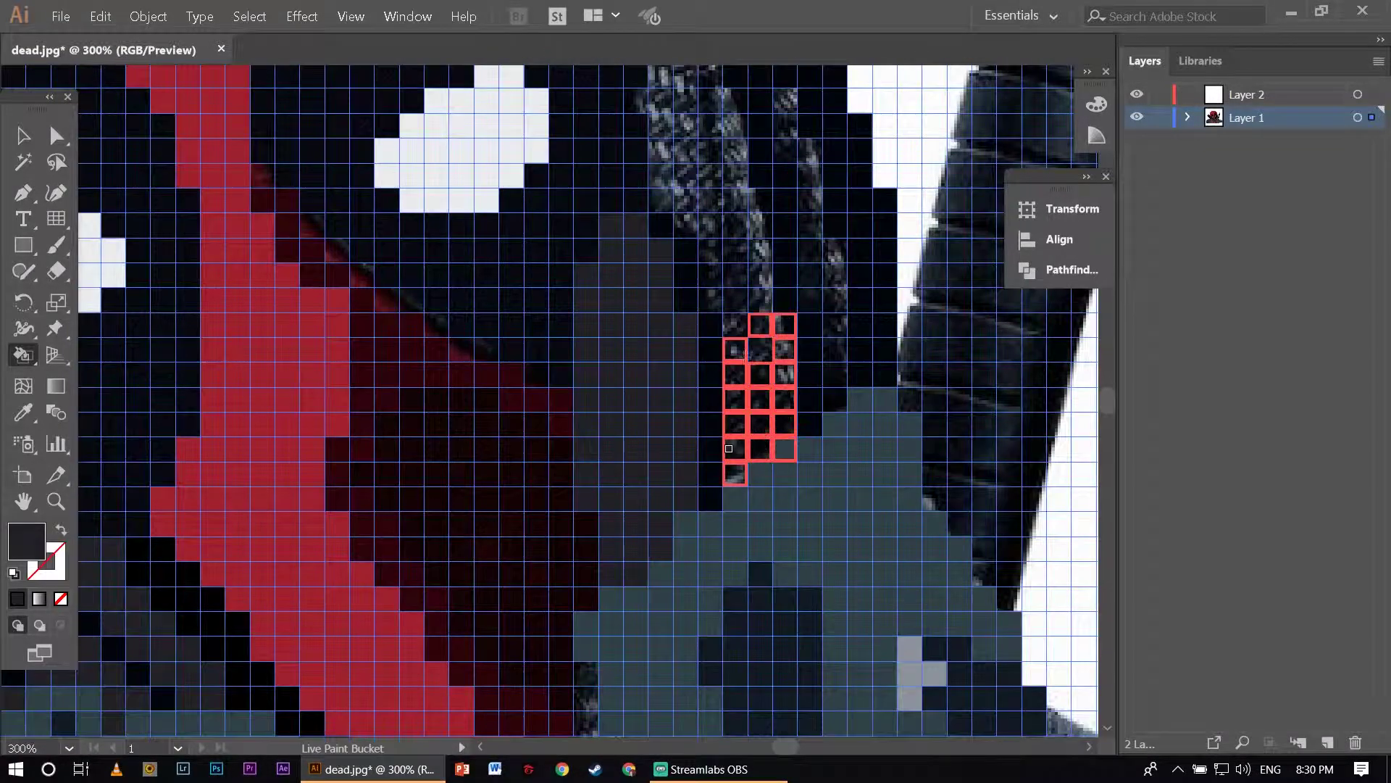
scroll(770, 240, up, 3)
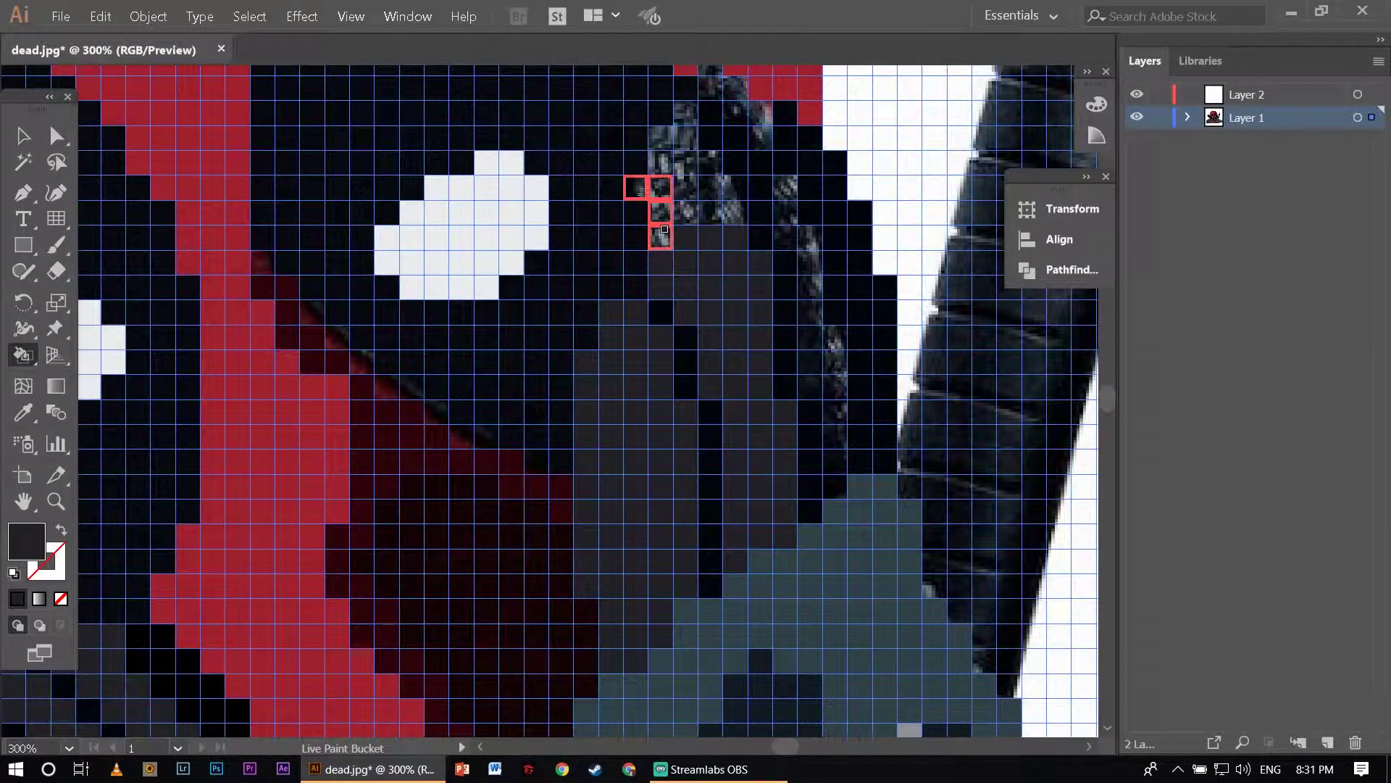
scroll(664, 229, up, 3)
scroll(629, 265, up, 3)
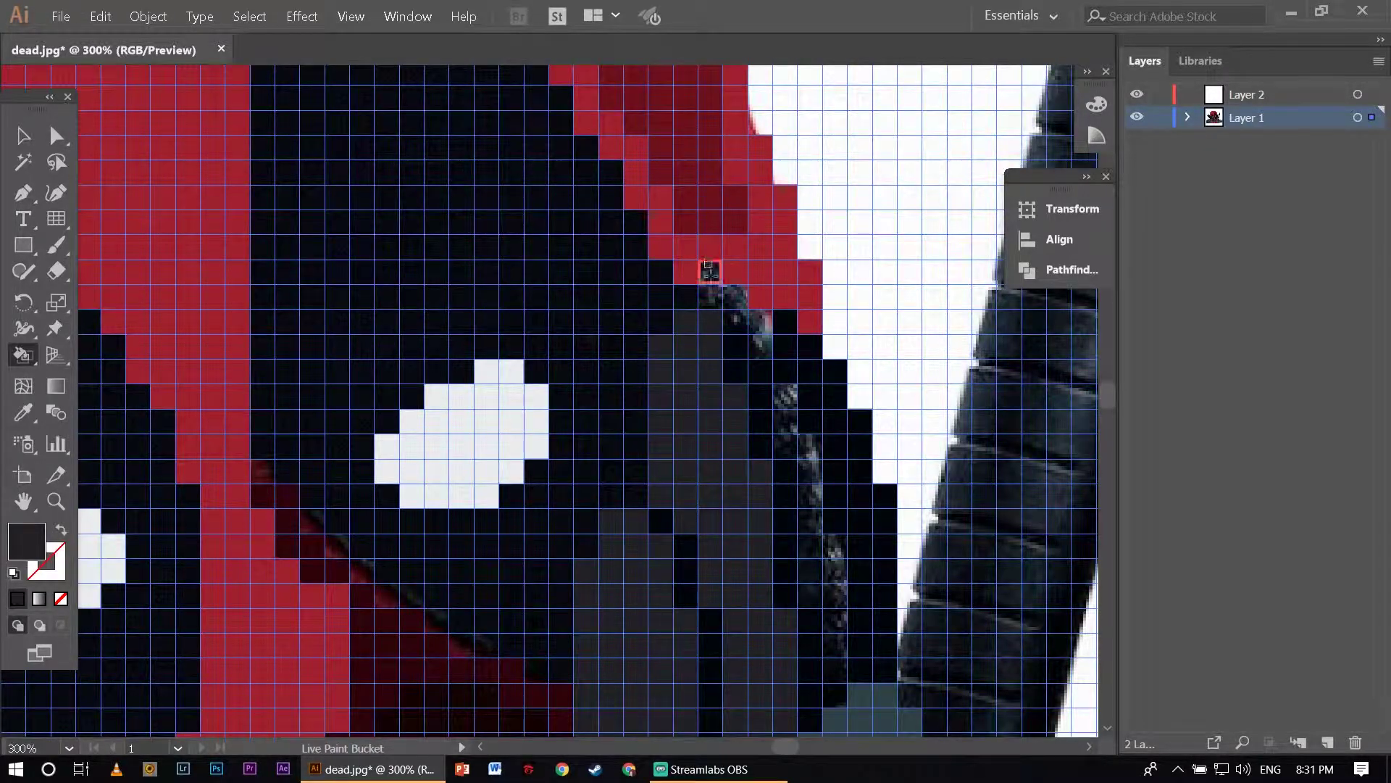
scroll(724, 333, down, 3)
scroll(724, 321, right, 3)
click(698, 279)
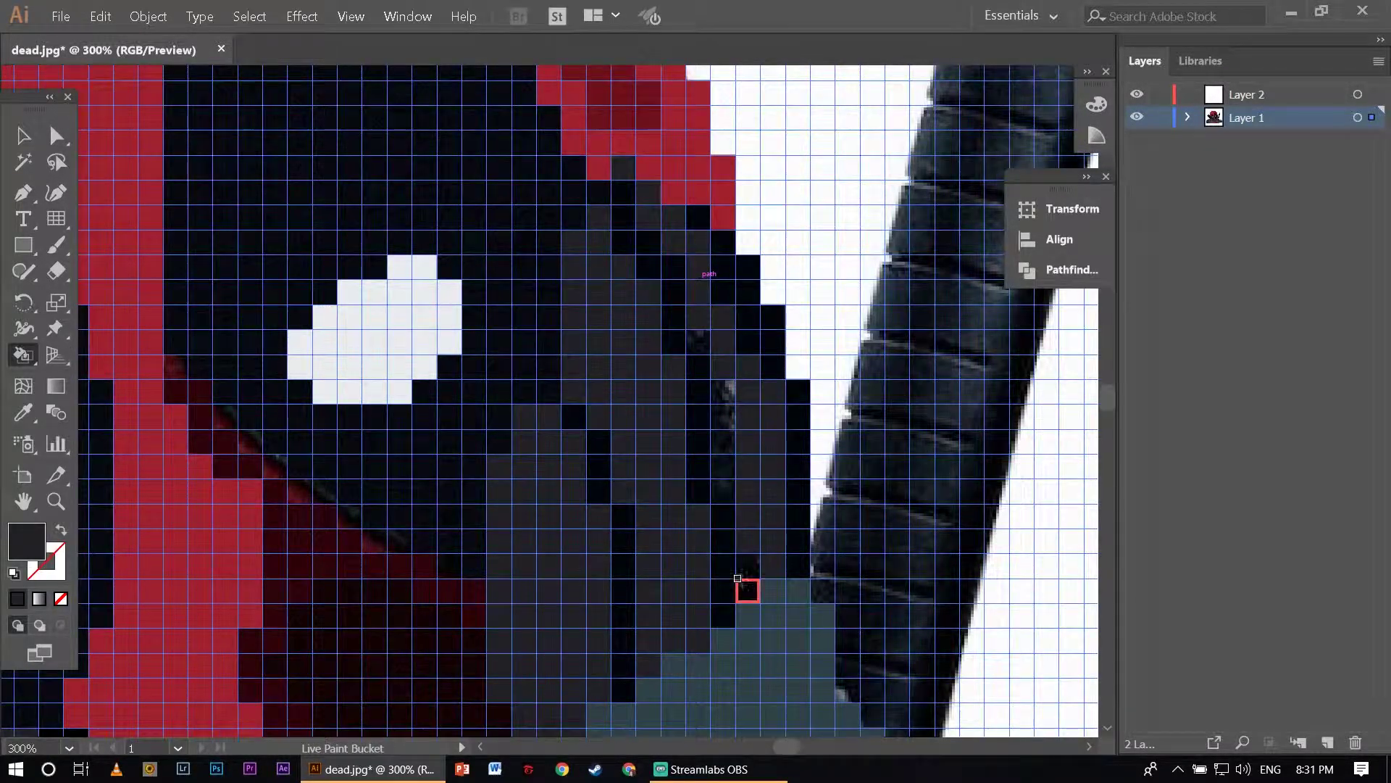
scroll(580, 395, up, 1)
scroll(507, 435, down, 3)
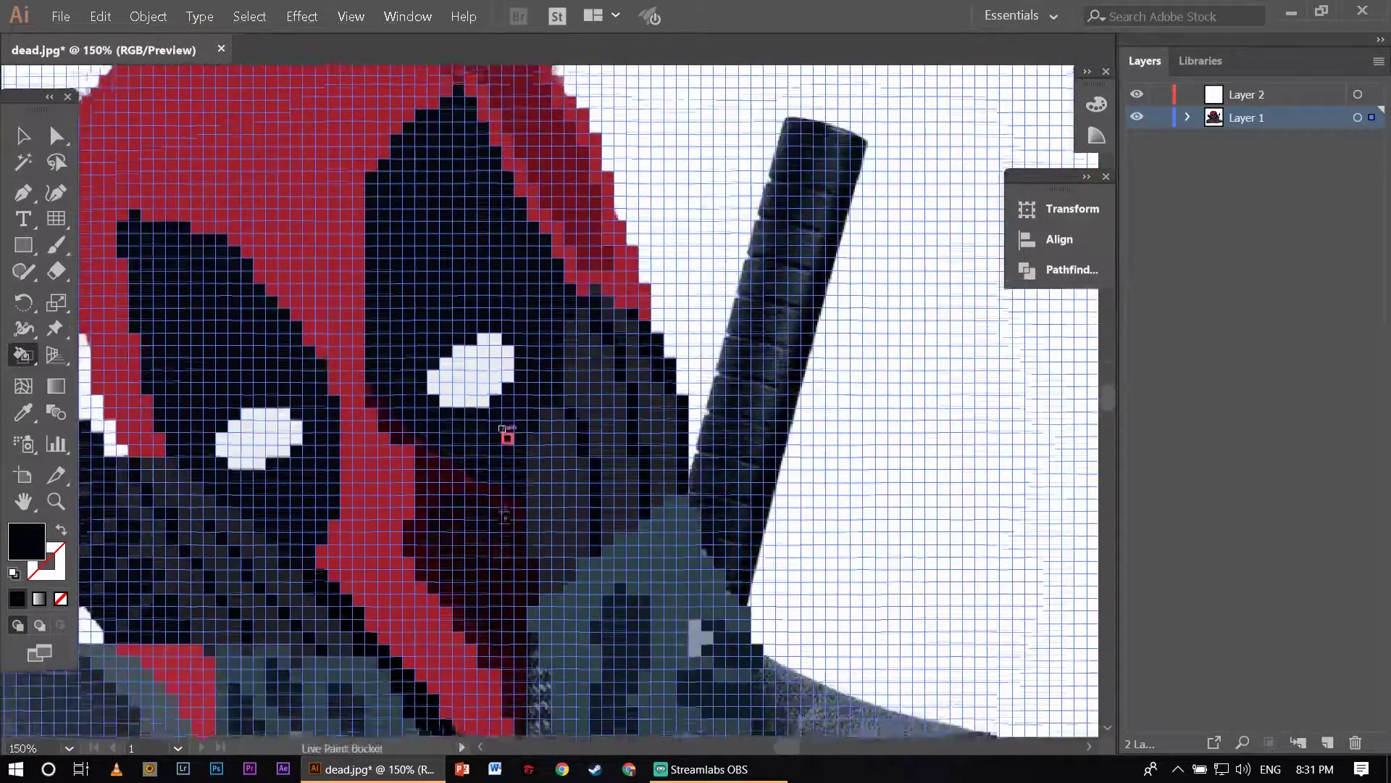
scroll(616, 326, down, 3)
scroll(655, 228, up, 3)
drag(664, 225, 721, 638)
scroll(709, 371, up, 3)
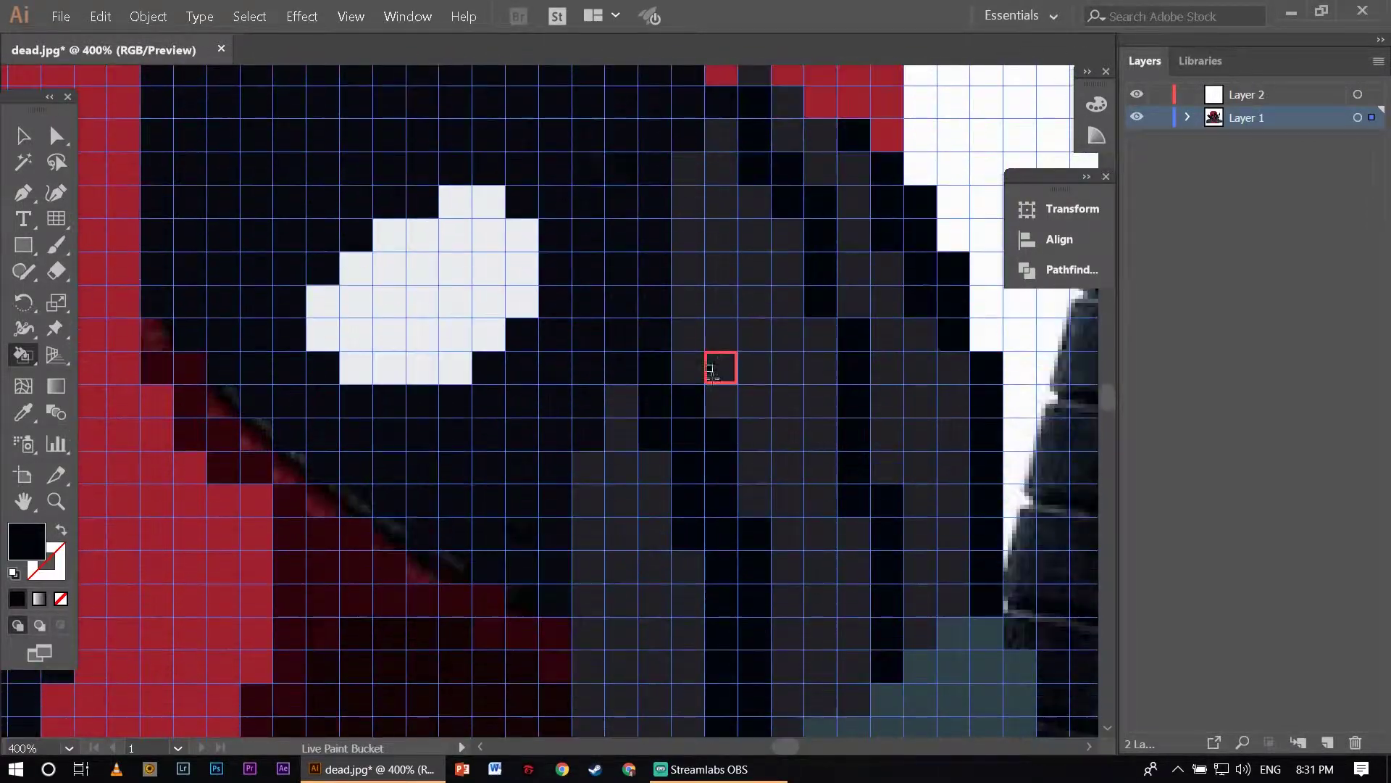
scroll(721, 162, up, 2)
drag(774, 258, 901, 606)
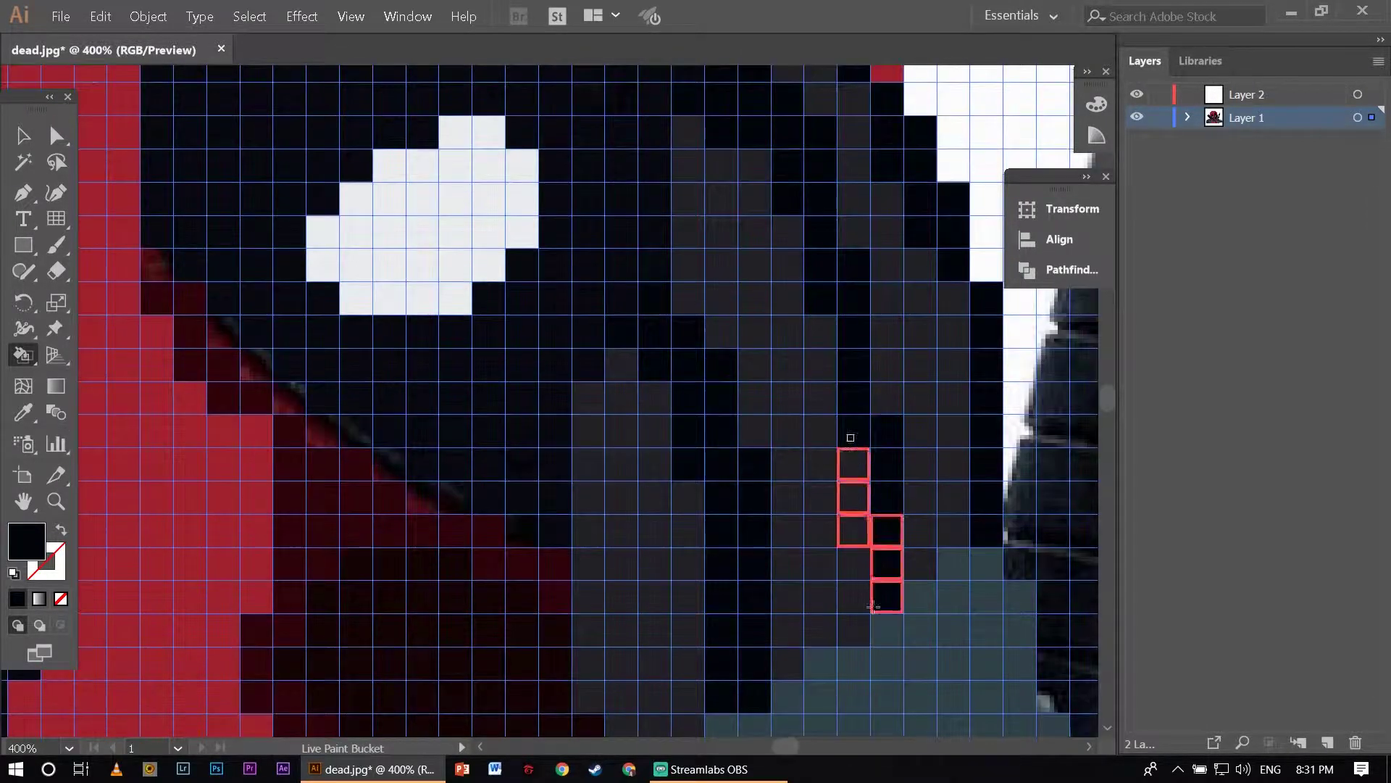
scroll(898, 301, up, 1)
scroll(898, 301, up, 1)
scroll(725, 362, down, 3)
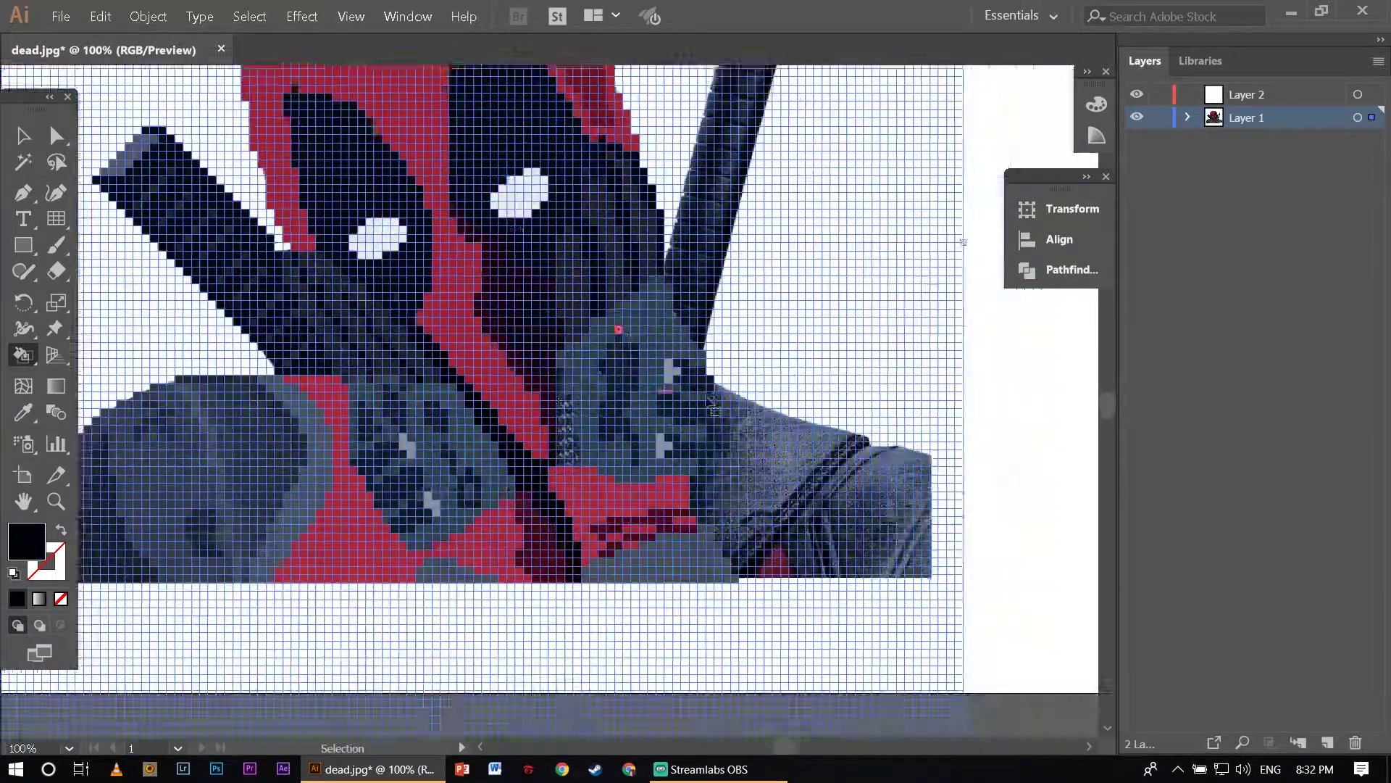
scroll(543, 495, up, 3)
scroll(543, 495, down, 2)
scroll(652, 362, down, 3)
scroll(696, 290, up, 4)
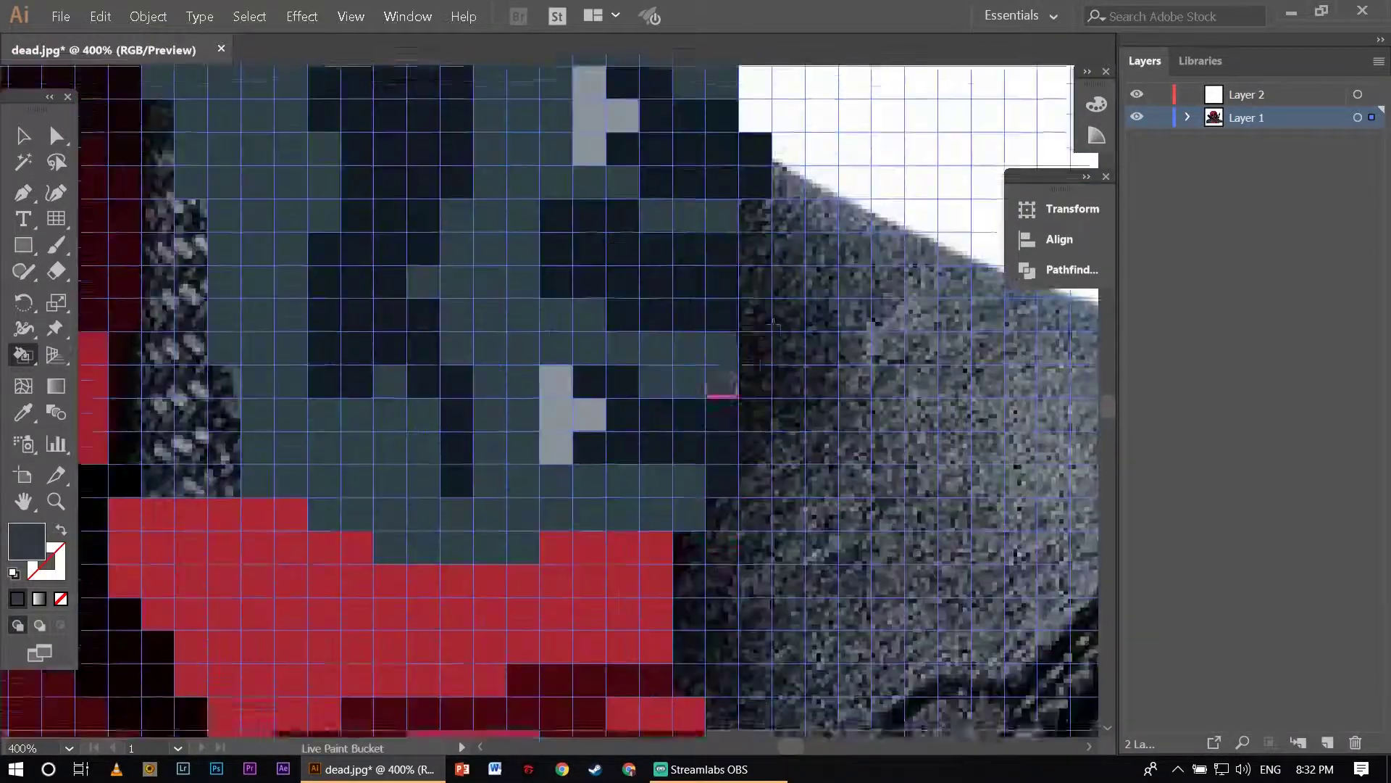
Fill the cells along the jacket edge dark grey.
drag(900, 384, 695, 235)
scroll(919, 382, right, 3)
drag(920, 382, 708, 652)
scroll(707, 652, up, 2)
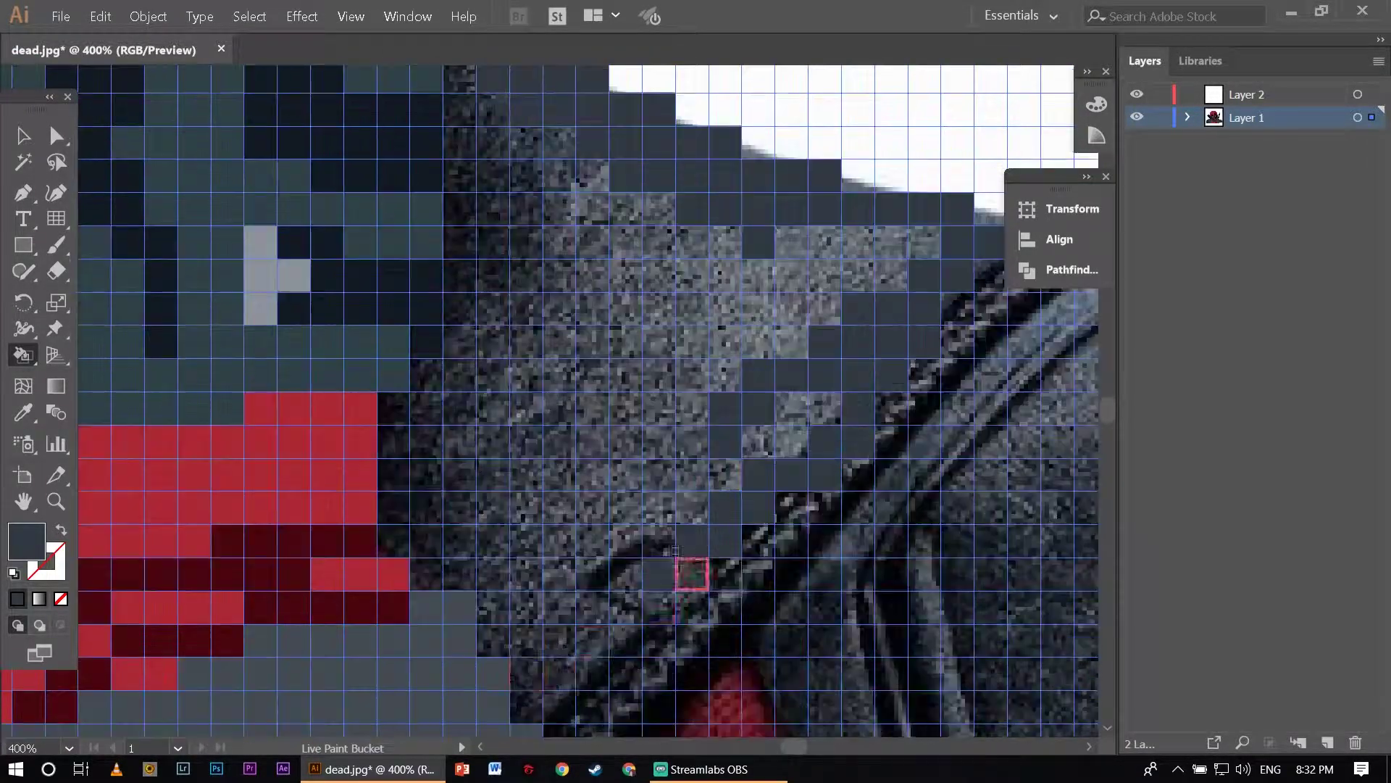
drag(689, 574, 641, 584)
drag(483, 564, 552, 517)
drag(641, 584, 797, 406)
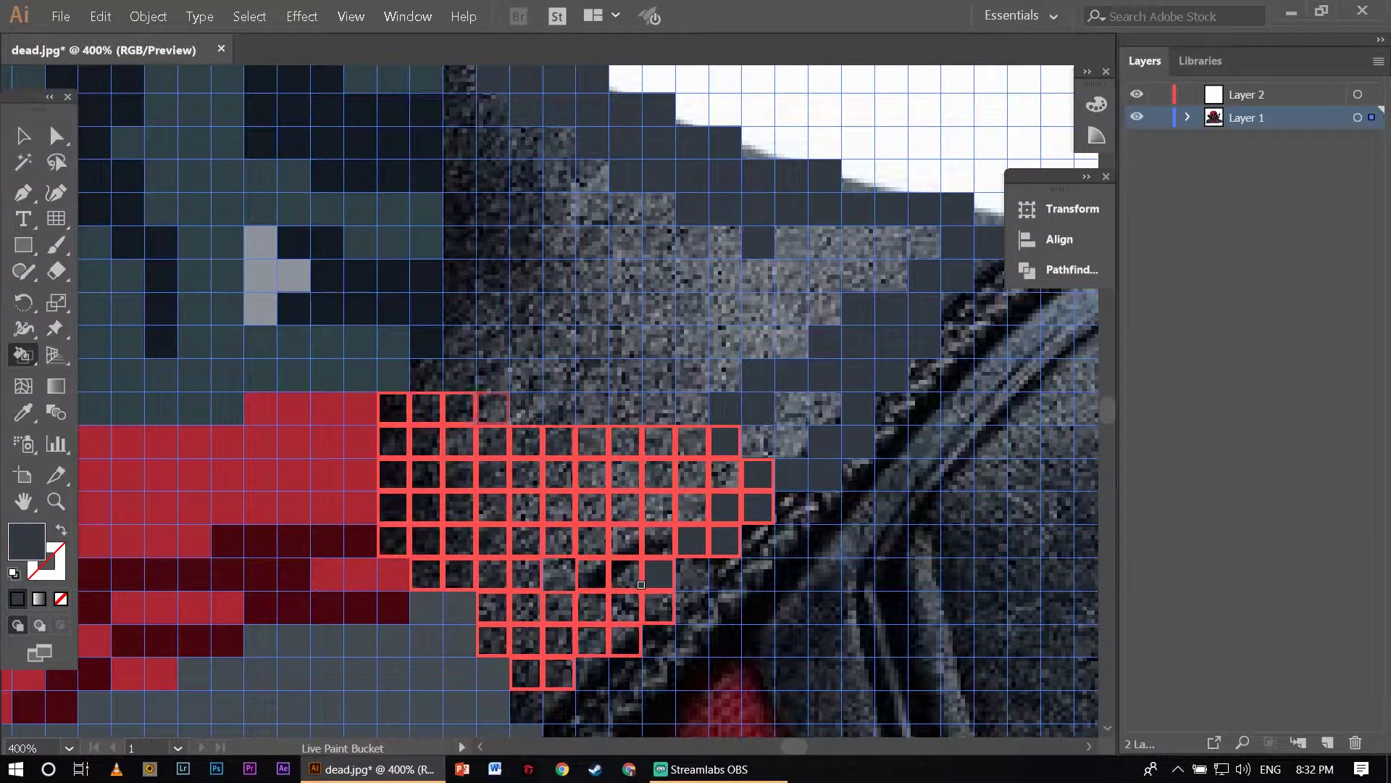
Extend the dark grey fill across the textured jacket rows and columns of the shoulder.
scroll(464, 460, up, 2)
drag(463, 460, 739, 427)
drag(493, 395, 870, 362)
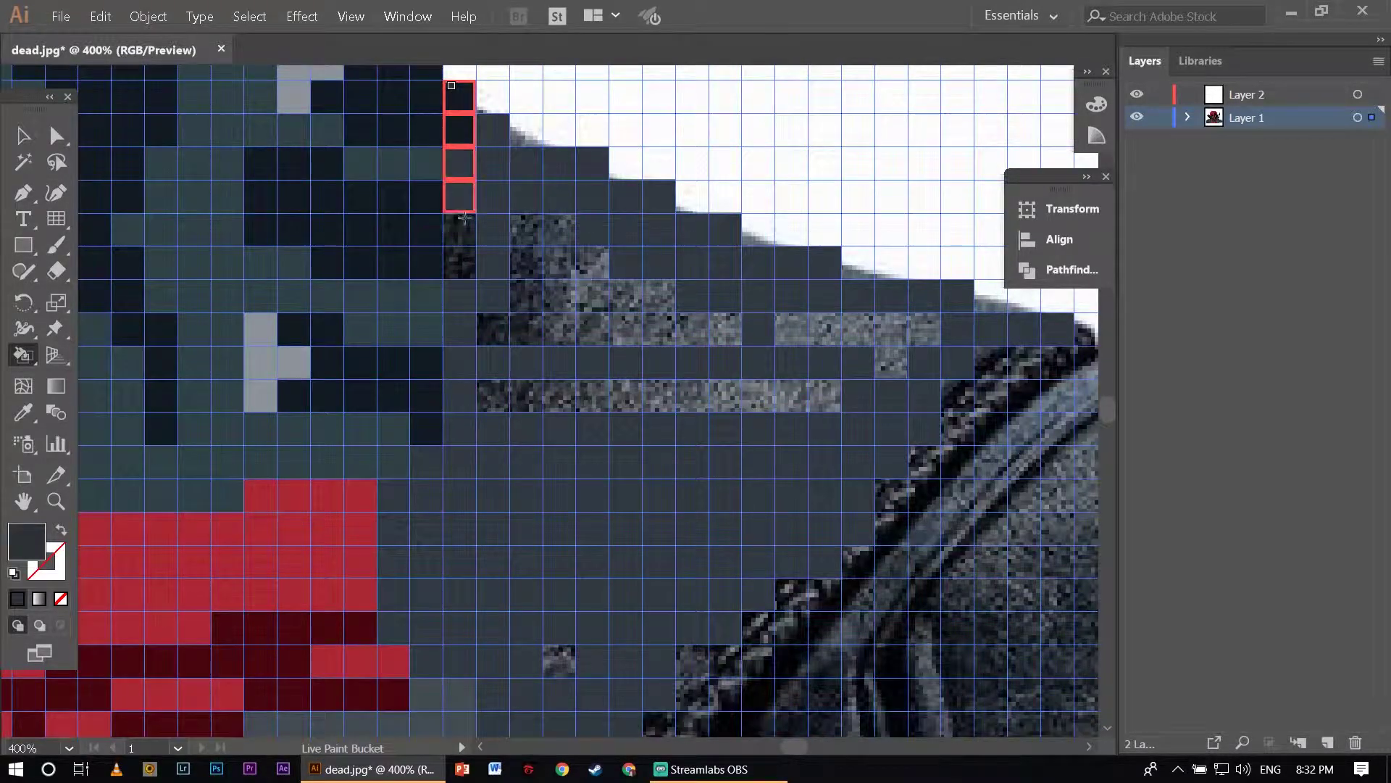
drag(464, 218, 395, 601)
drag(558, 360, 927, 363)
drag(592, 328, 560, 228)
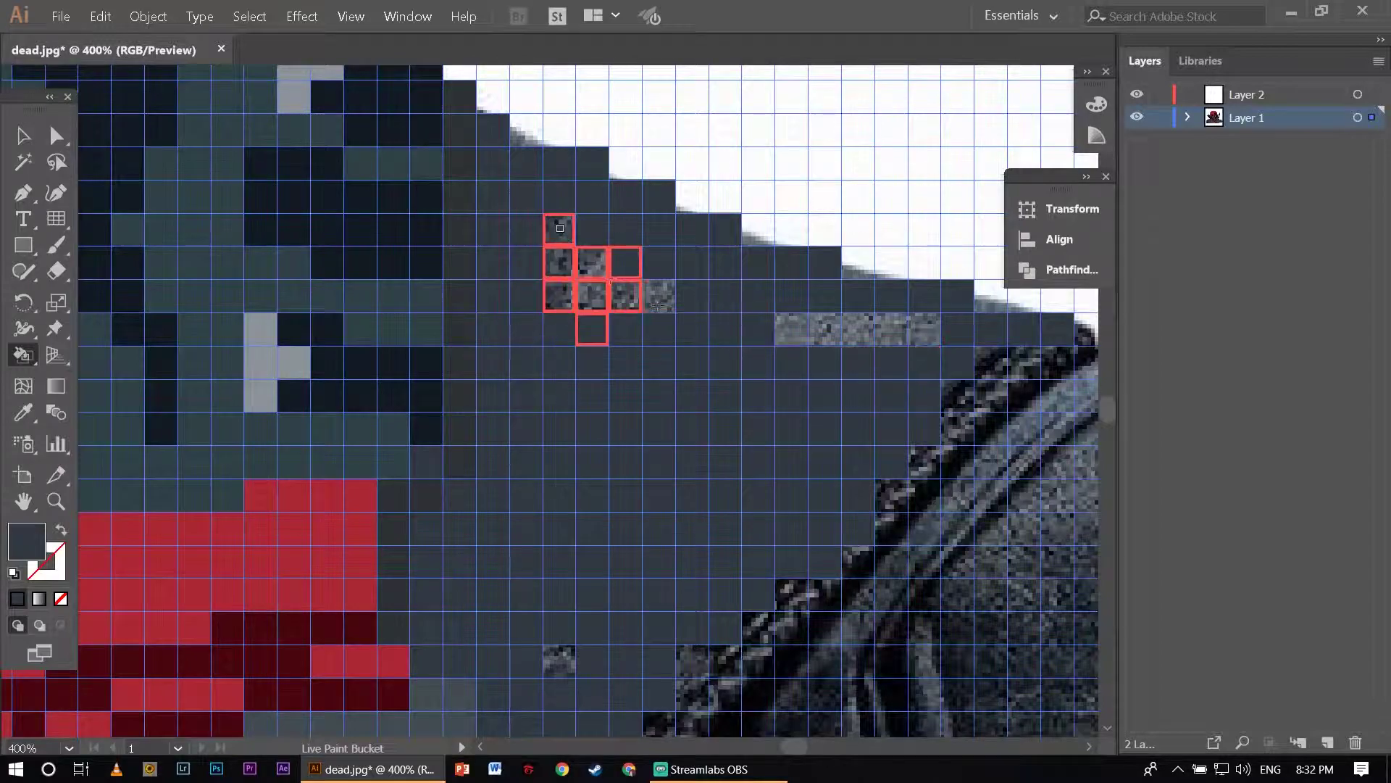
key(ctrl+minus)
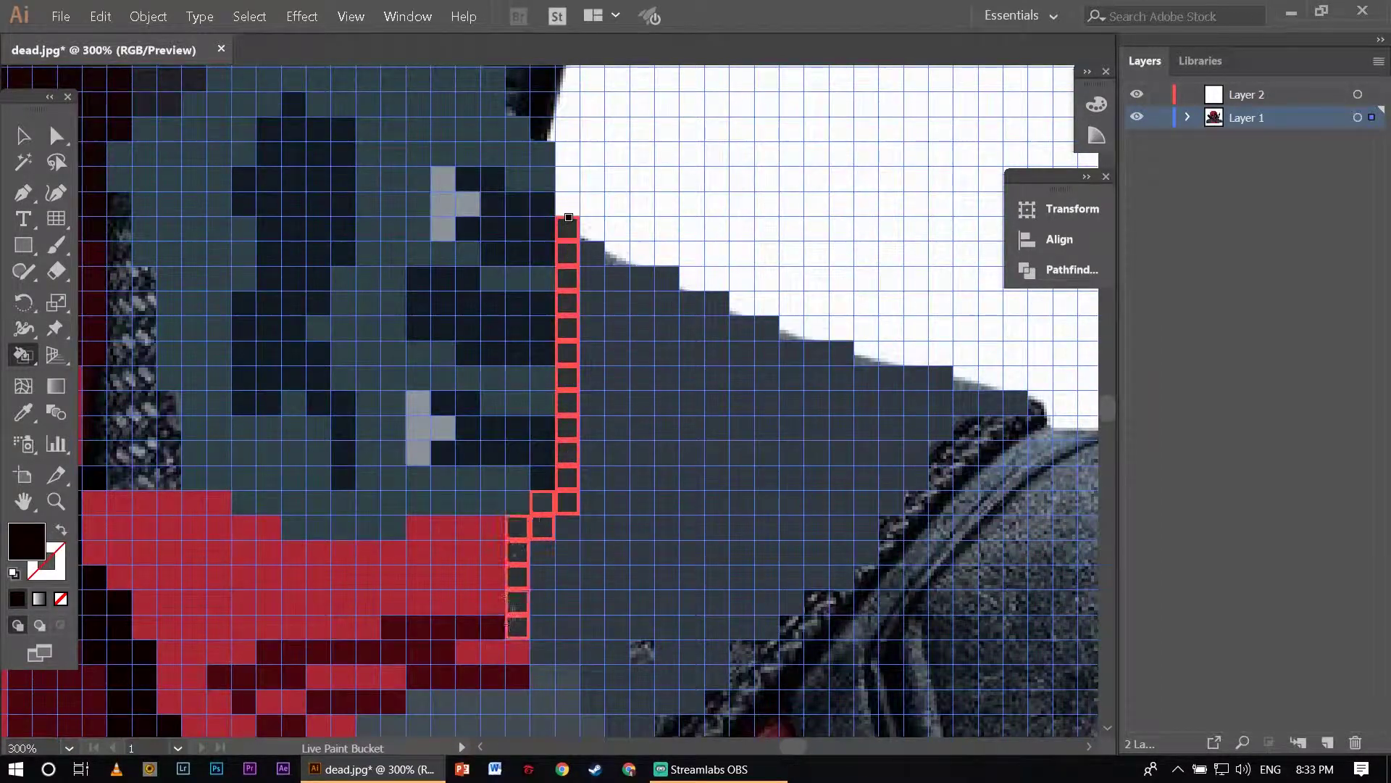
scroll(568, 218, down, 3)
key(ctrl+minus)
key(ctrl+minus)
key(ctrl+plus)
Fill the shoulder arc, right edge and V-shaped cell runs dark grey.
scroll(356, 392, down, 1)
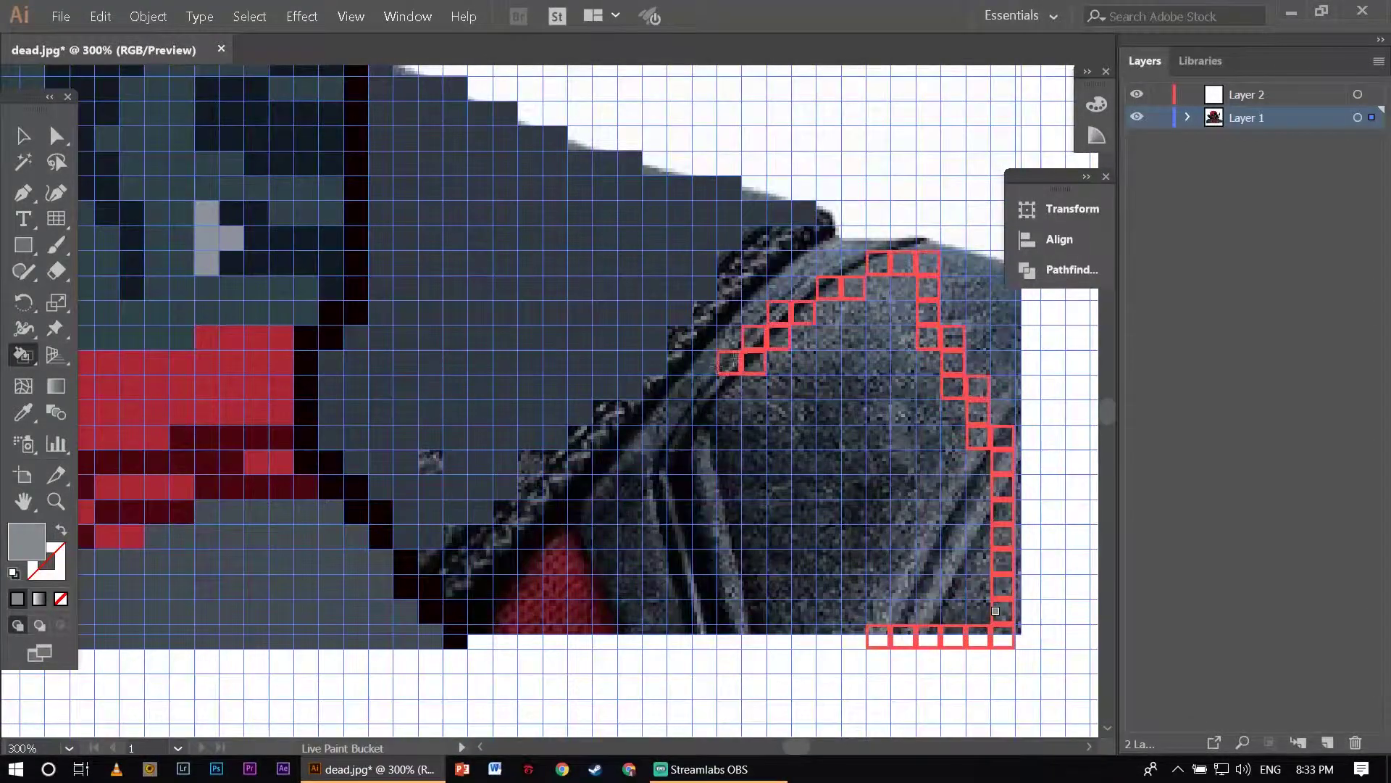
drag(1002, 485, 707, 341)
drag(891, 609, 835, 340)
drag(457, 605, 589, 467)
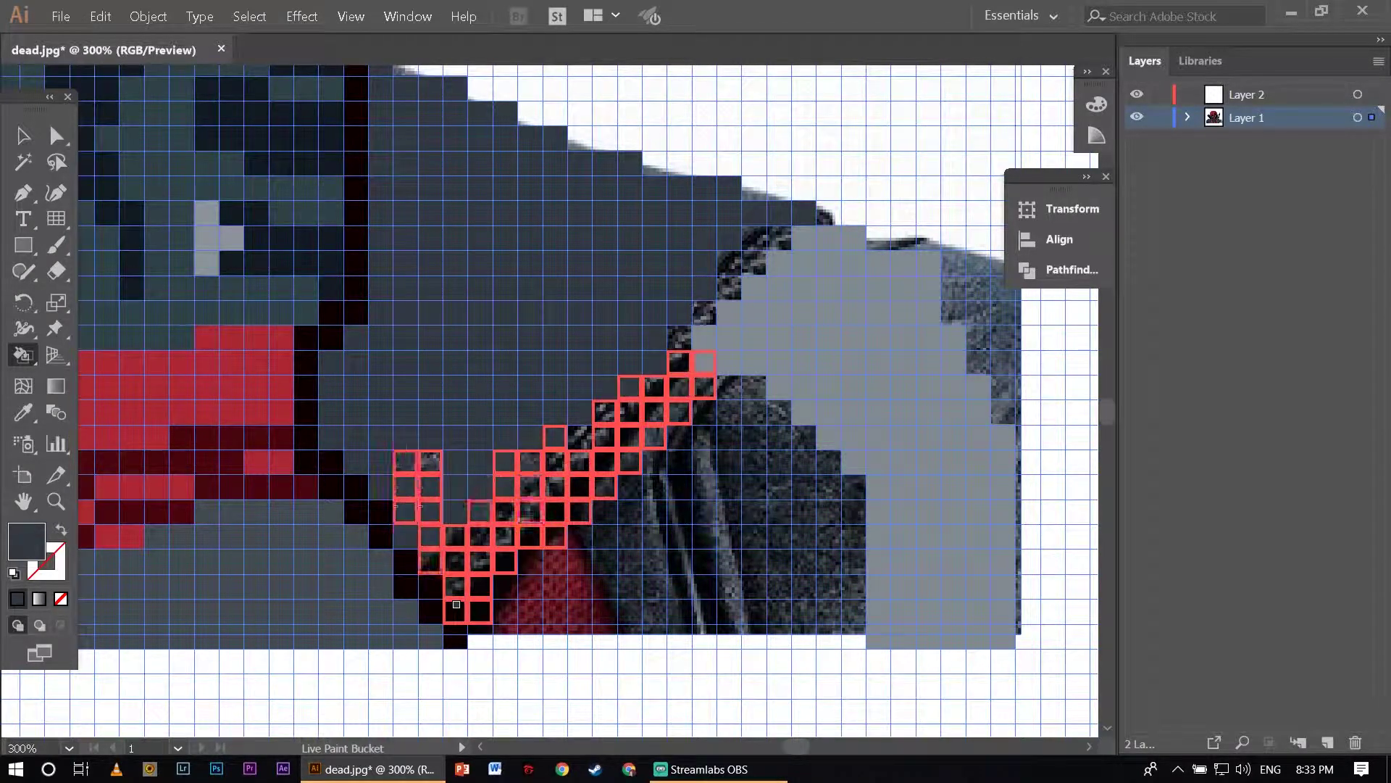
drag(457, 604, 416, 464)
drag(703, 398, 704, 398)
mouse_move(654, 610)
mouse_down()
mouse_move(616, 503)
mouse_move(730, 534)
mouse_up()
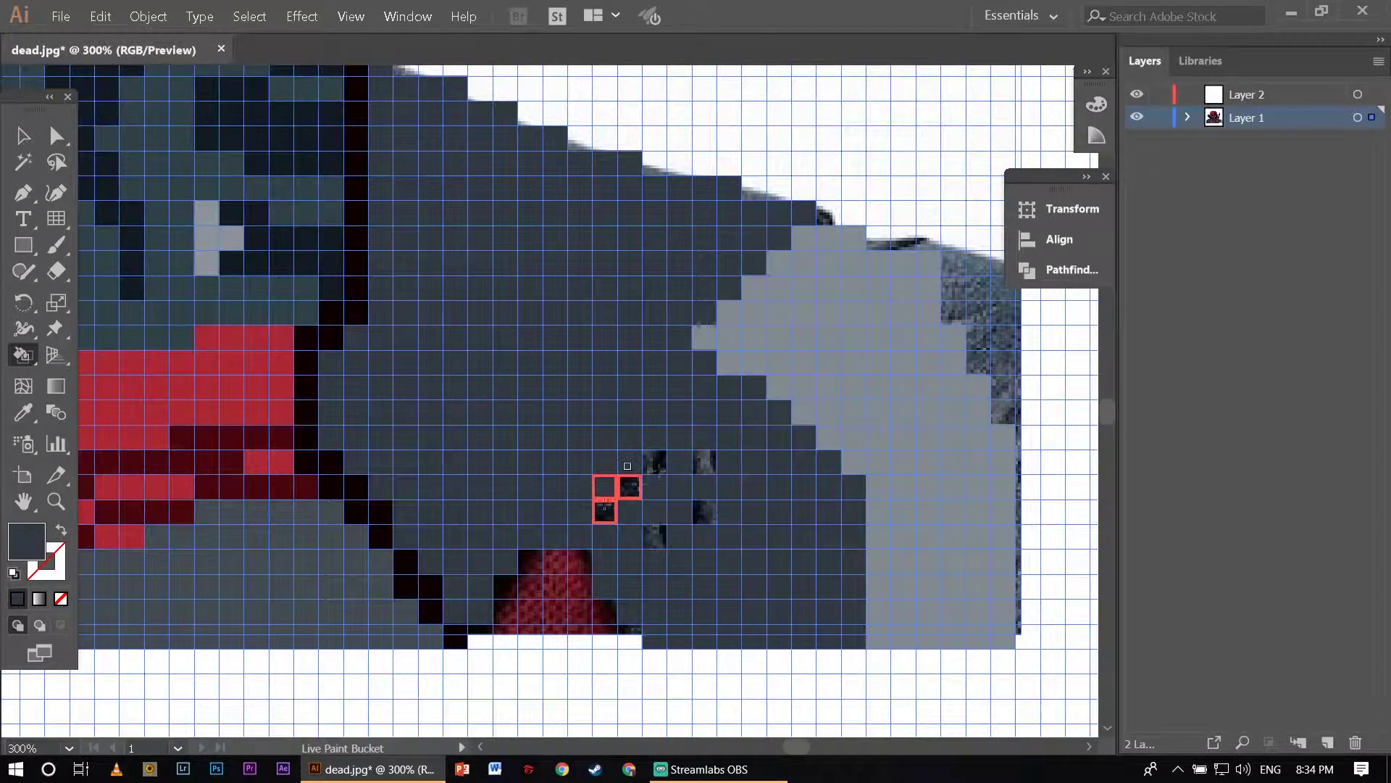
alt+click(504, 611)
Paint the lower shoulder cells dark red and fill the outlined shoulder pad light grey.
drag(479, 634, 606, 612)
scroll(665, 353, up, 3)
scroll(664, 353, right, 3)
alt+click(665, 353)
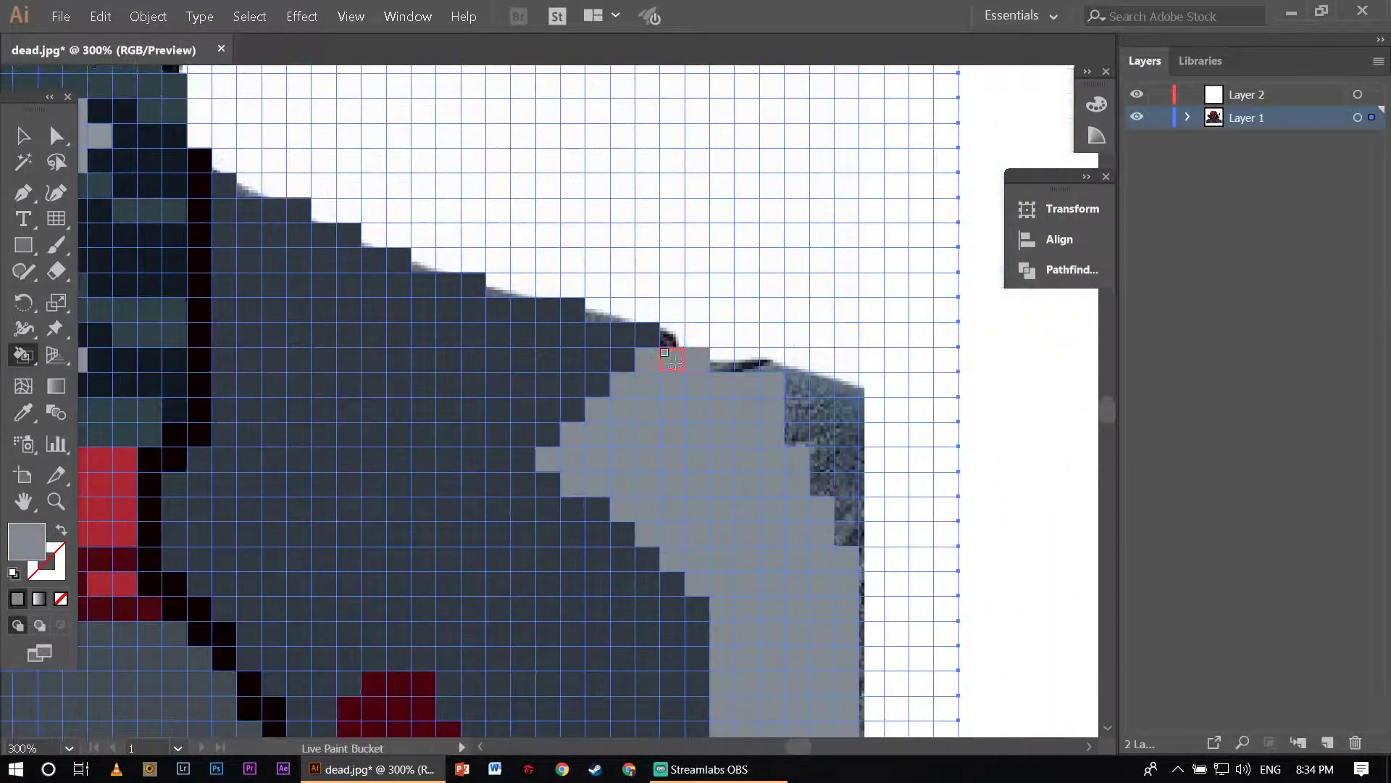
drag(691, 351, 691, 351)
scroll(434, 513, down, 3)
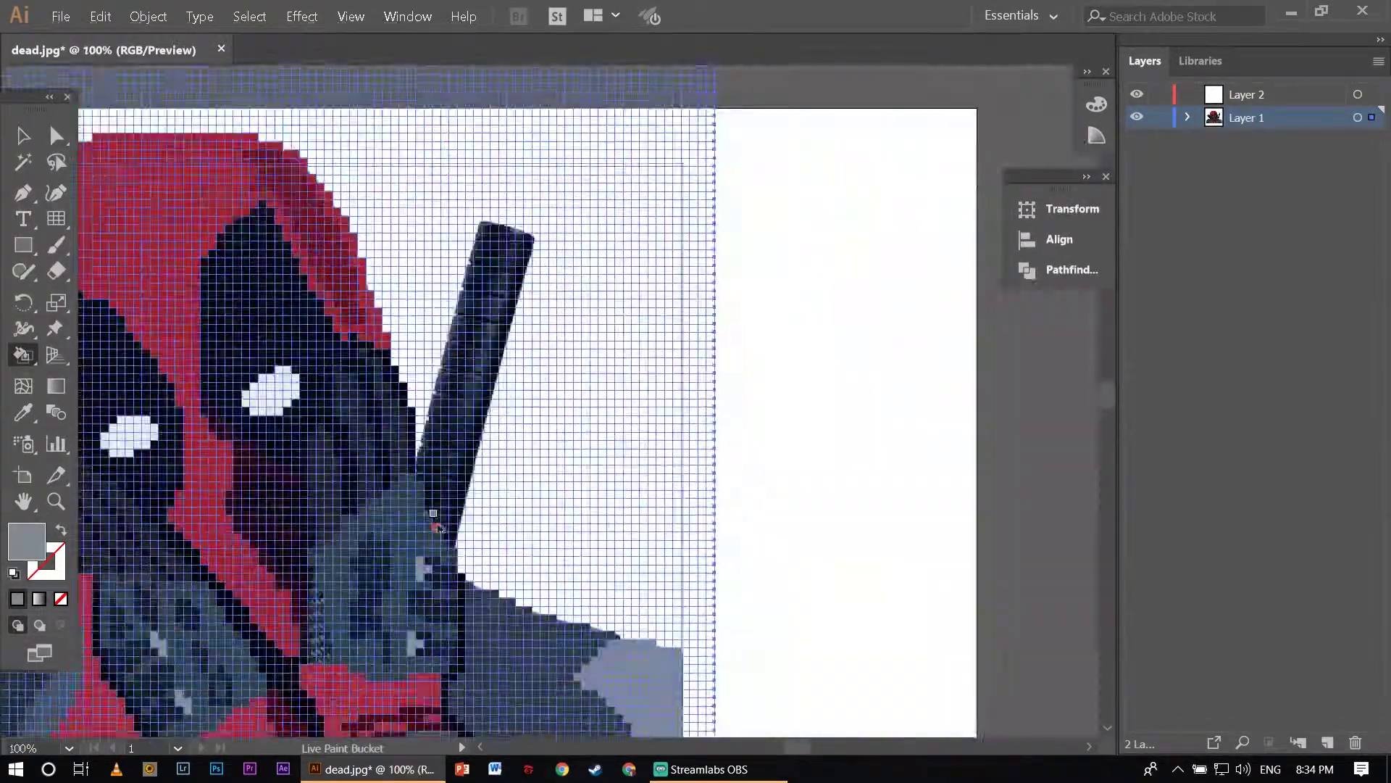
Pick black and paint the first cells along the sword's edge.
scroll(434, 513, up, 4)
alt+click(495, 566)
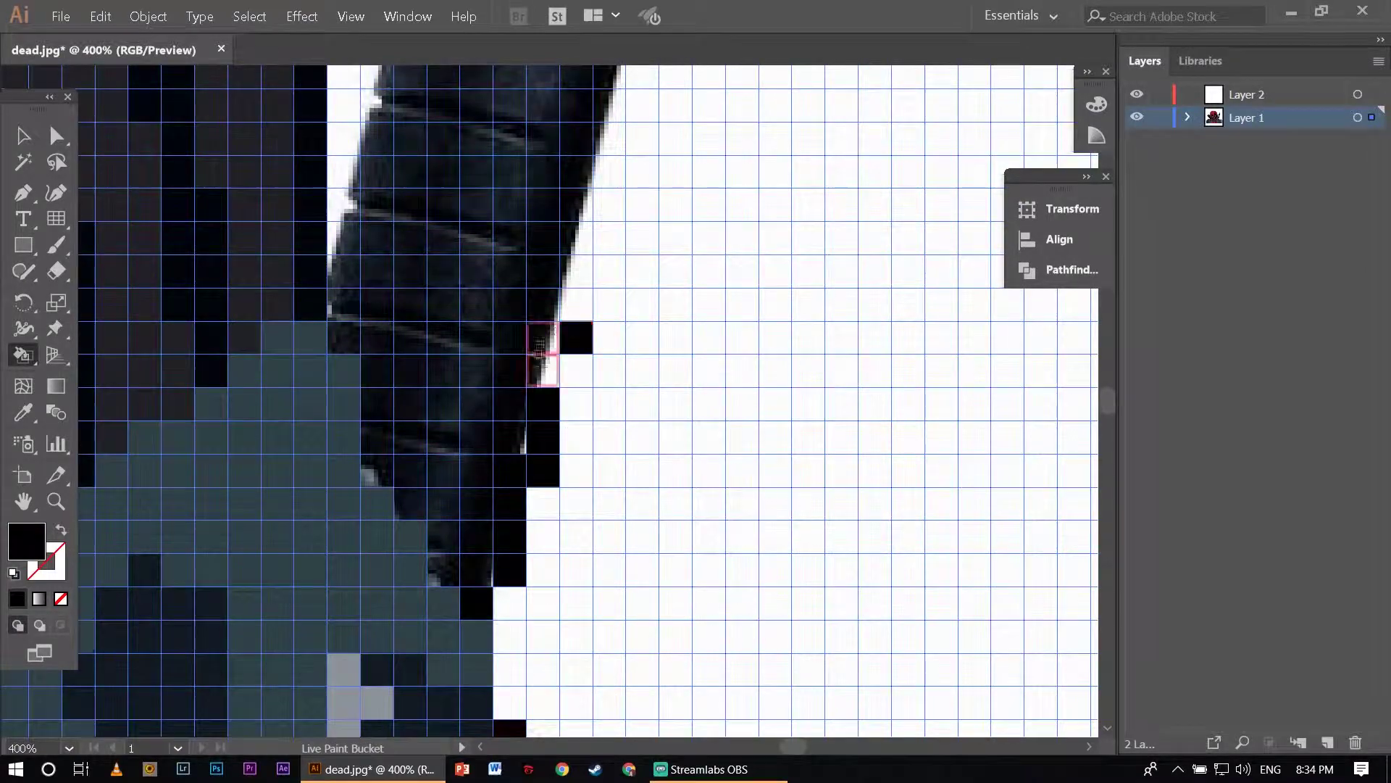
scroll(575, 258, up, 2)
mouse_move(533, 464)
mouse_down()
mouse_move(575, 258)
mouse_move(639, 254)
mouse_move(673, 150)
mouse_move(776, 176)
mouse_move(806, 149)
mouse_move(443, 464)
mouse_up()
scroll(640, 254, up, 2)
scroll(673, 150, up, 2)
scroll(673, 150, up, 2)
scroll(708, 149, up, 2)
scroll(739, 171, up, 2)
scroll(776, 177, up, 3)
scroll(778, 180, up, 2)
scroll(443, 464, down, 5)
drag(441, 351, 342, 663)
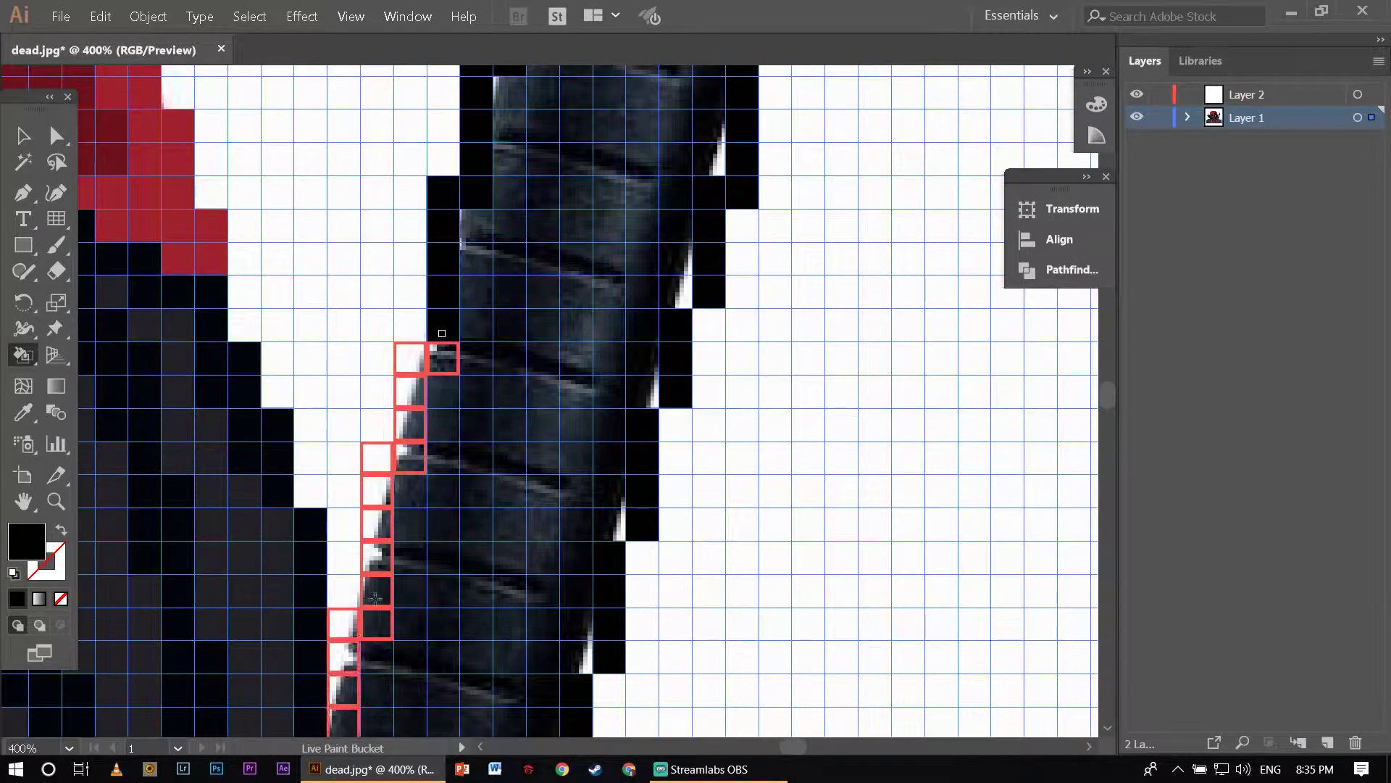
scroll(341, 663, down, 5)
drag(341, 616, 350, 596)
scroll(350, 596, down, 2)
mouse_move(350, 521)
mouse_down()
mouse_move(630, 413)
mouse_move(915, 351)
mouse_up()
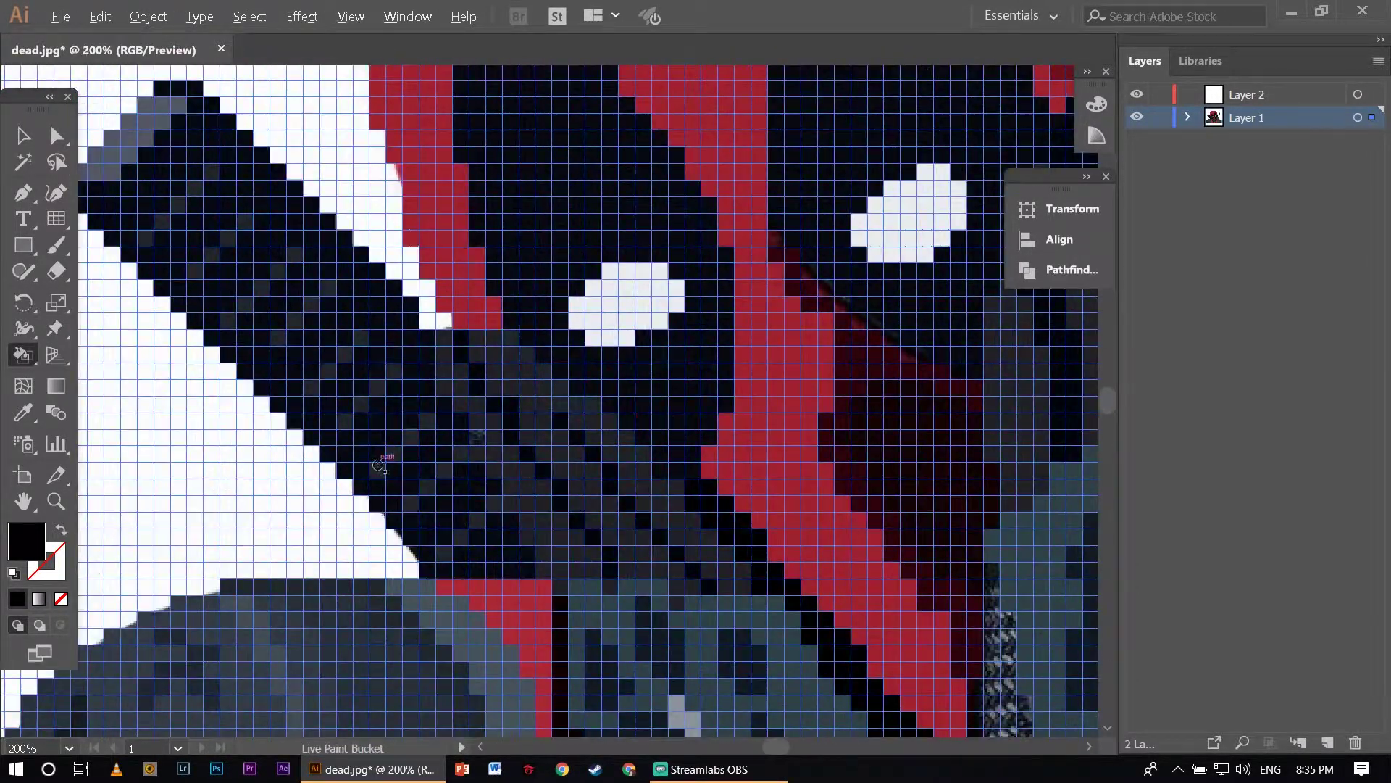
Paint the sword's body cells near-black, row by row.
scroll(915, 352, up, 3)
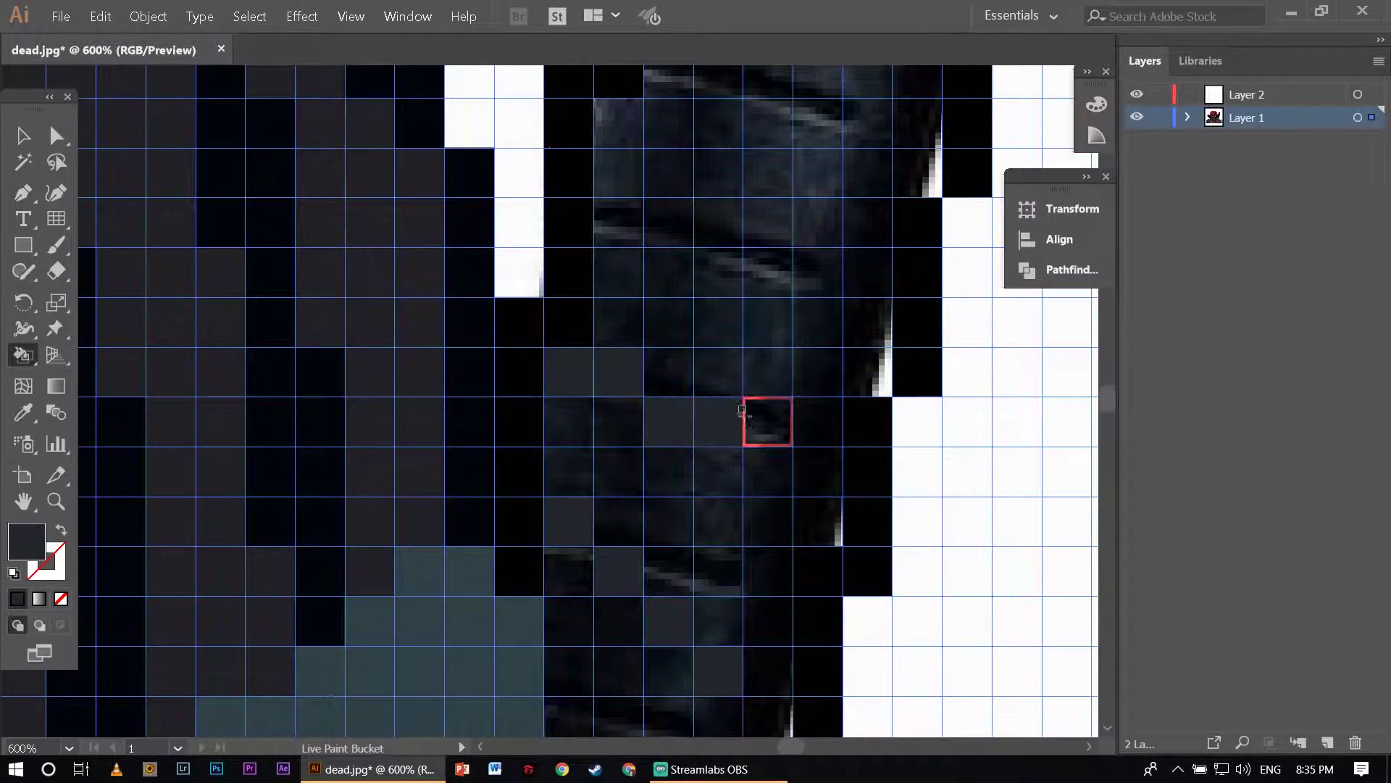
scroll(754, 370, up, 2)
scroll(768, 304, up, 2)
scroll(811, 247, up, 2)
scroll(826, 181, up, 2)
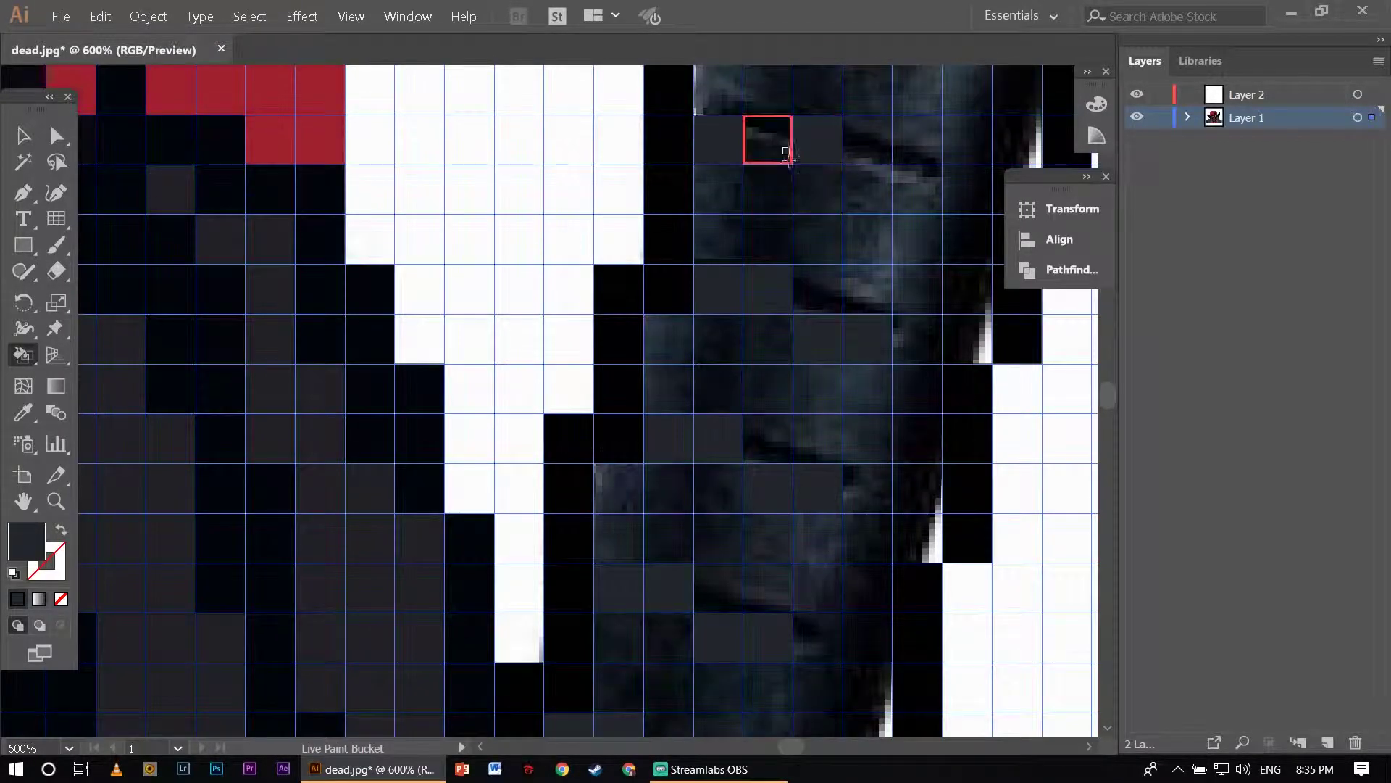
scroll(804, 138, up, 4)
scroll(797, 199, right, 4)
scroll(696, 185, up, 4)
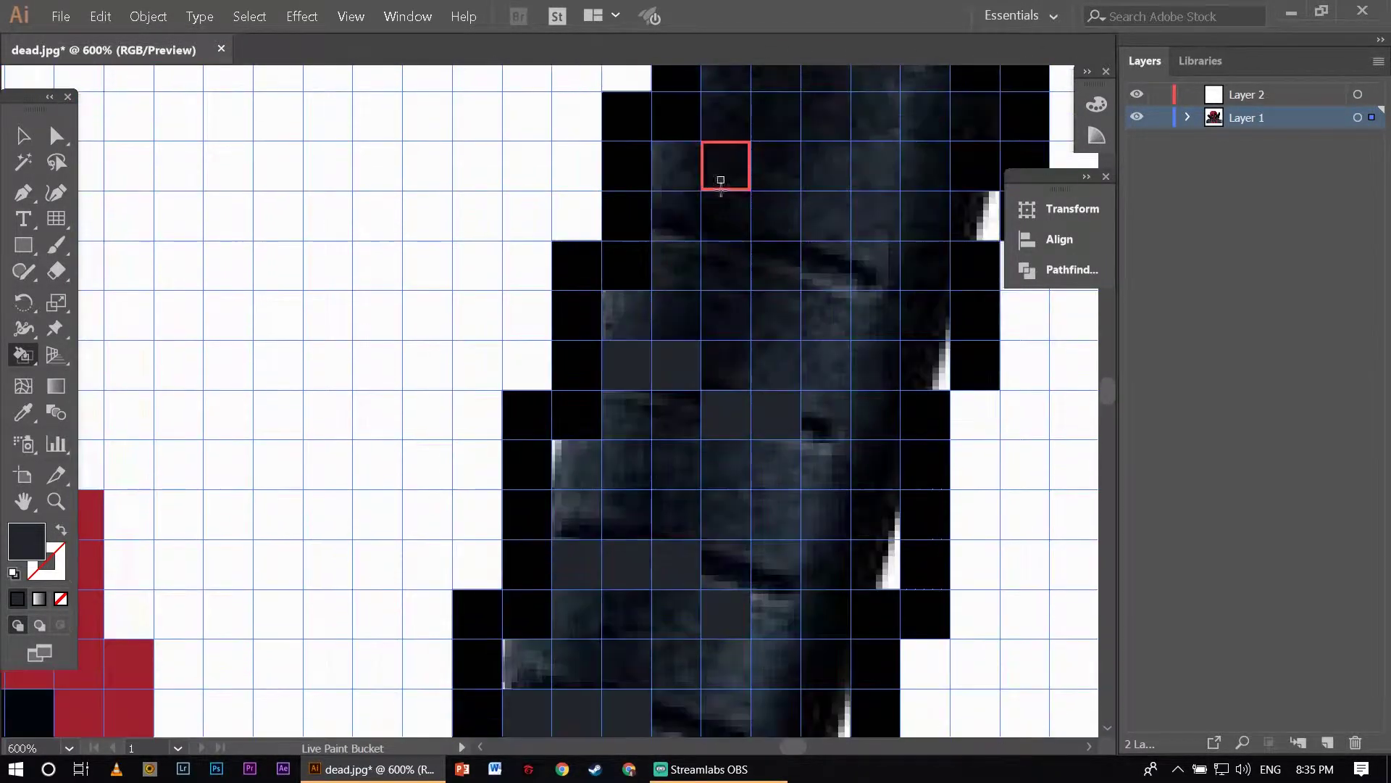
scroll(820, 242, up, 1)
scroll(819, 242, down, 3)
scroll(671, 351, up, 1)
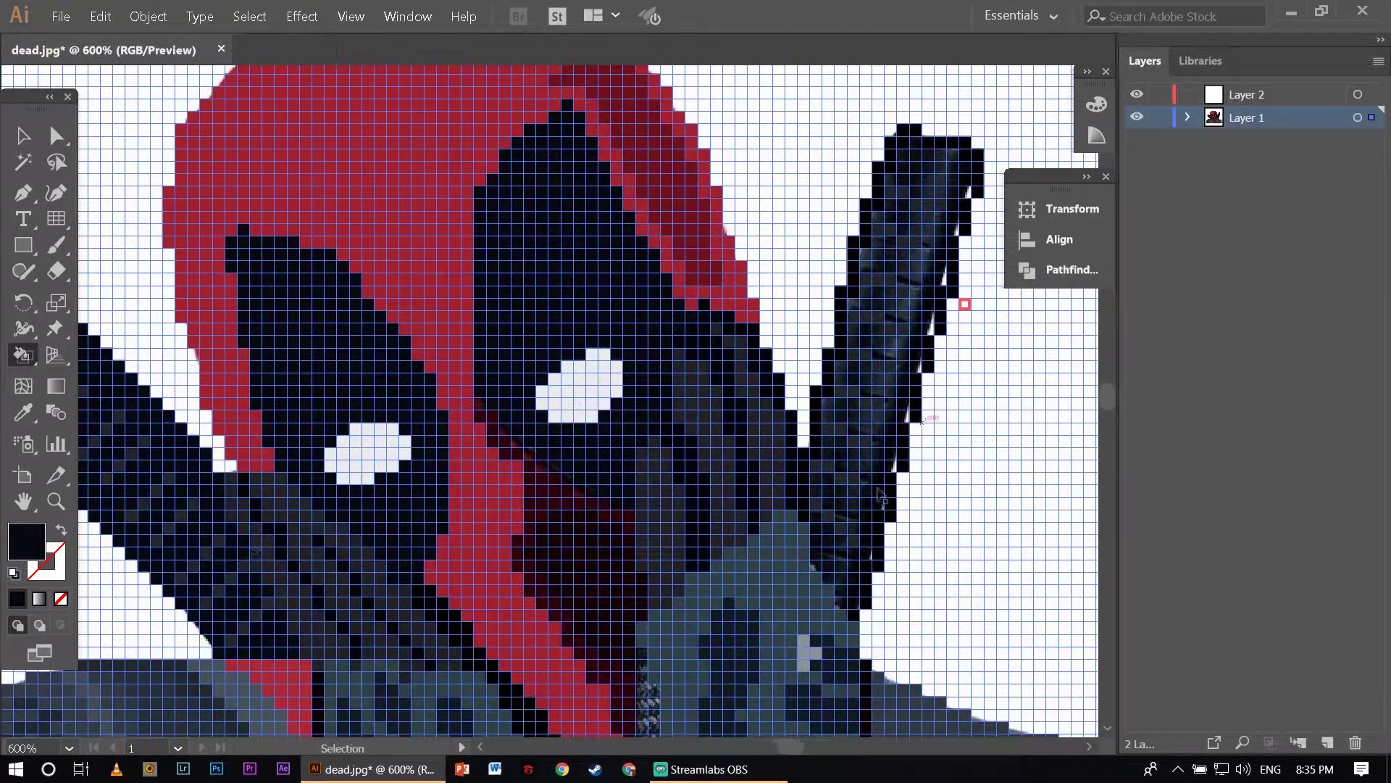
scroll(581, 404, up, 2)
mouse_move(580, 403)
mouse_down()
mouse_move(638, 513)
mouse_move(632, 255)
mouse_up()
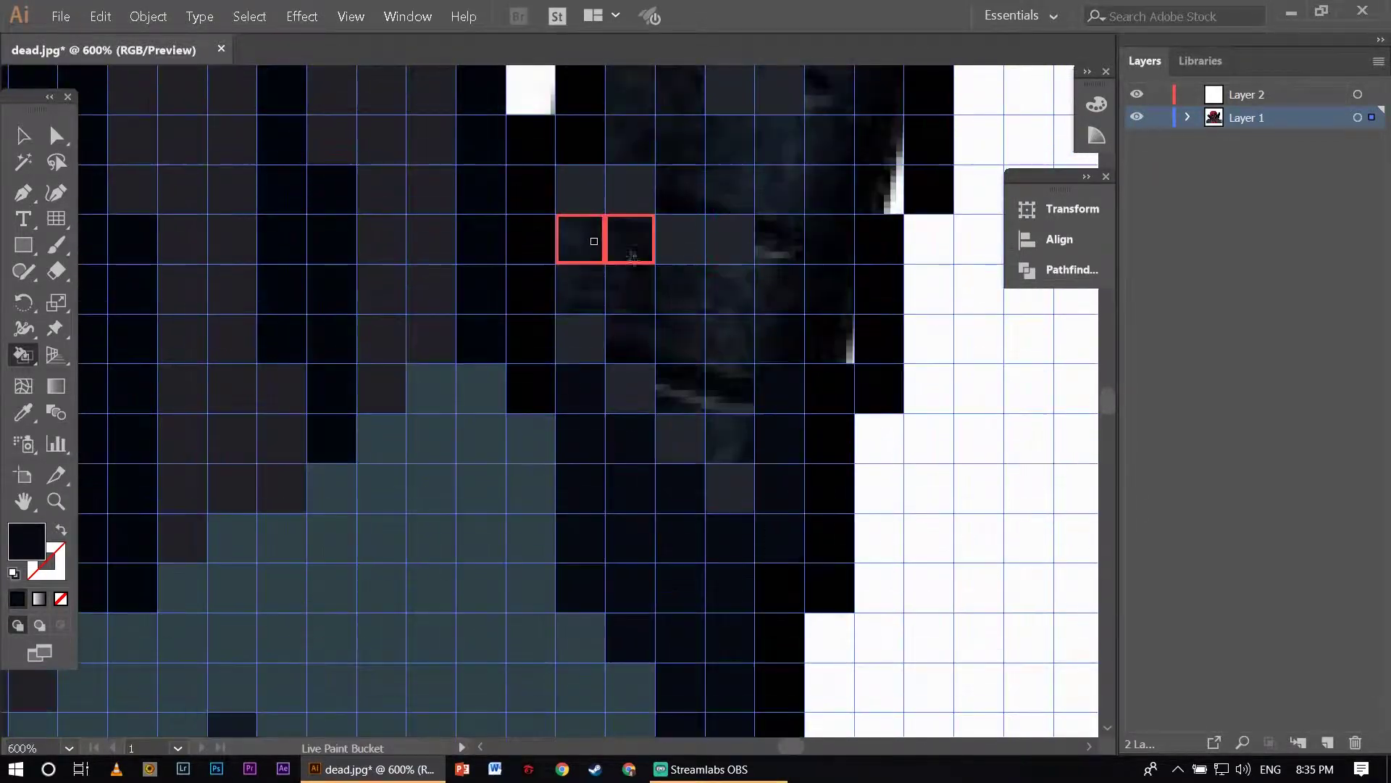
scroll(776, 233, up, 2)
scroll(637, 255, up, 1)
scroll(637, 227, up, 1)
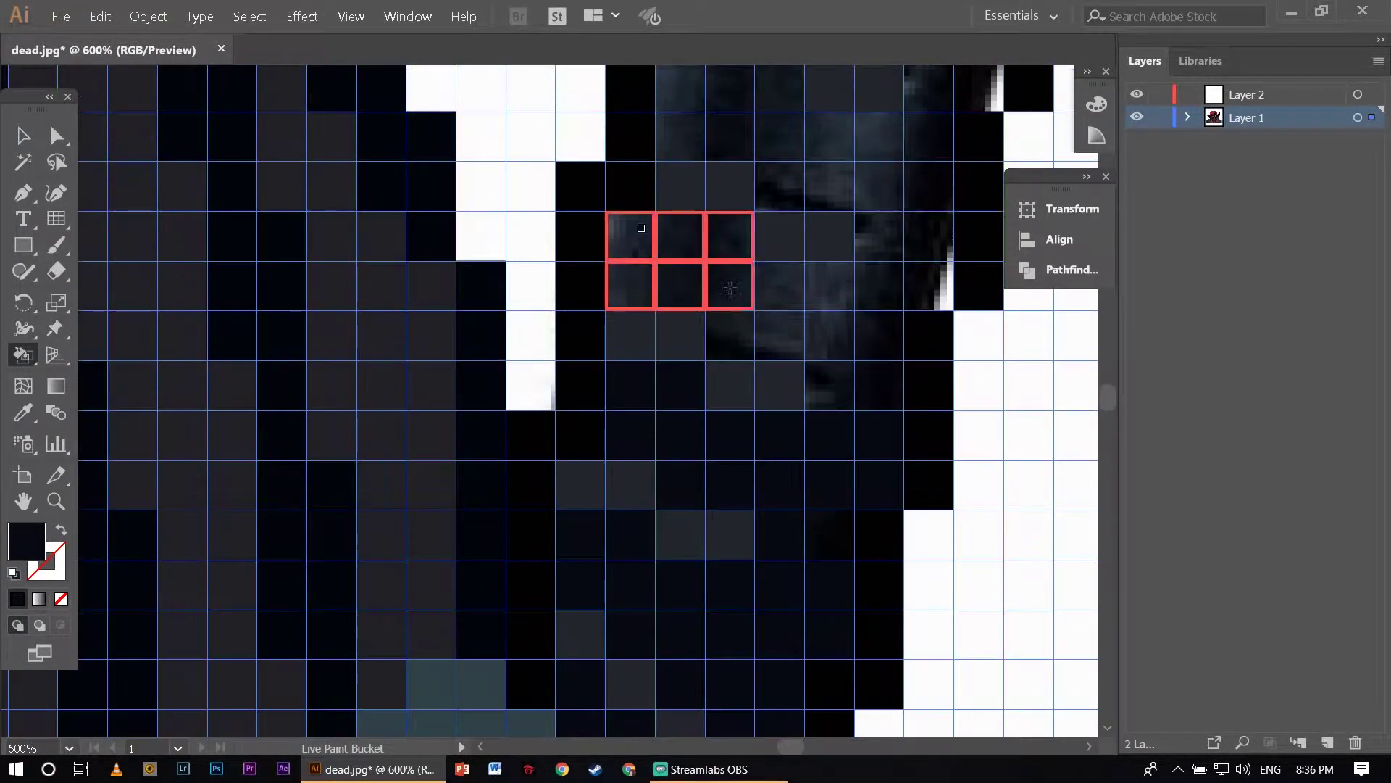
scroll(864, 236, up, 2)
scroll(673, 286, up, 2)
drag(545, 283, 734, 339)
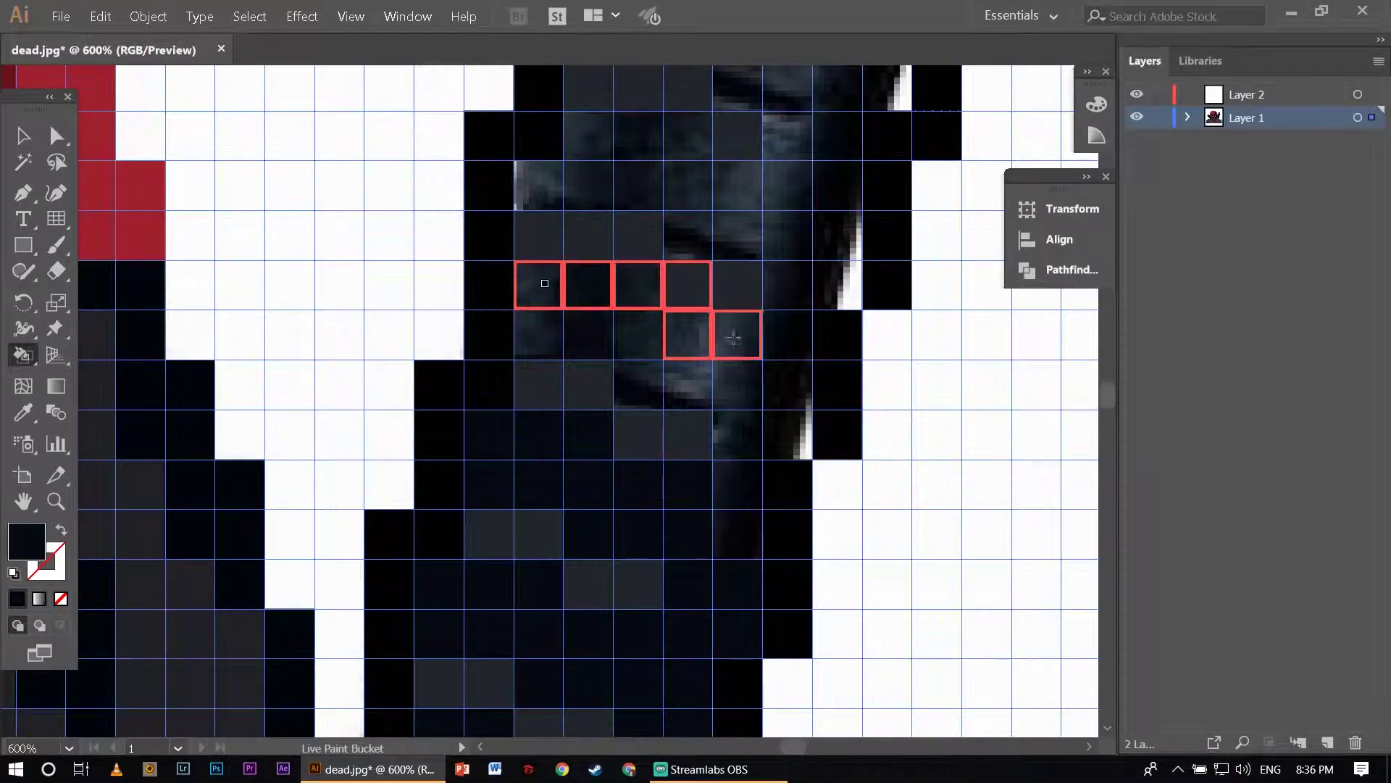
Fill the remaining sword rows and the tip cells near-black.
scroll(702, 381, up, 2)
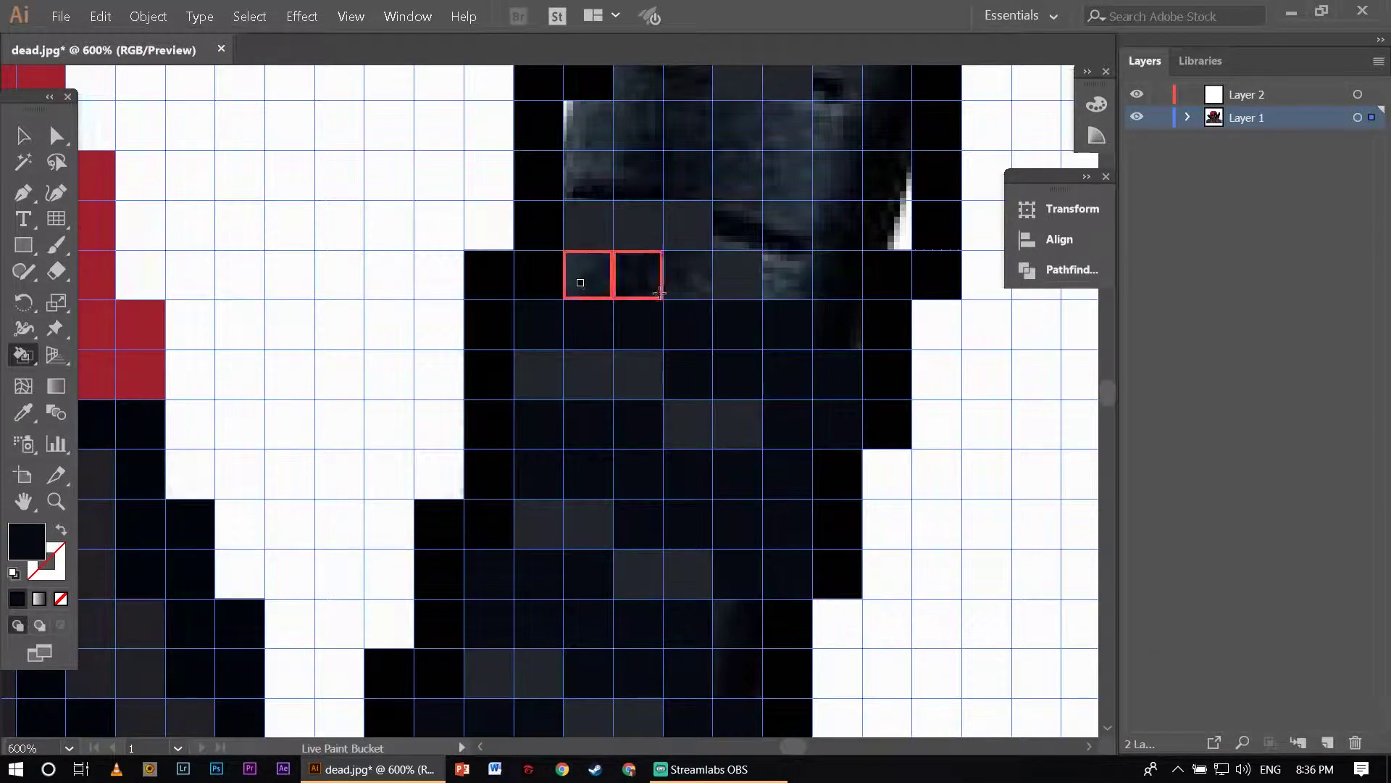
scroll(652, 290, up, 2)
scroll(797, 348, up, 1)
drag(599, 353, 781, 367)
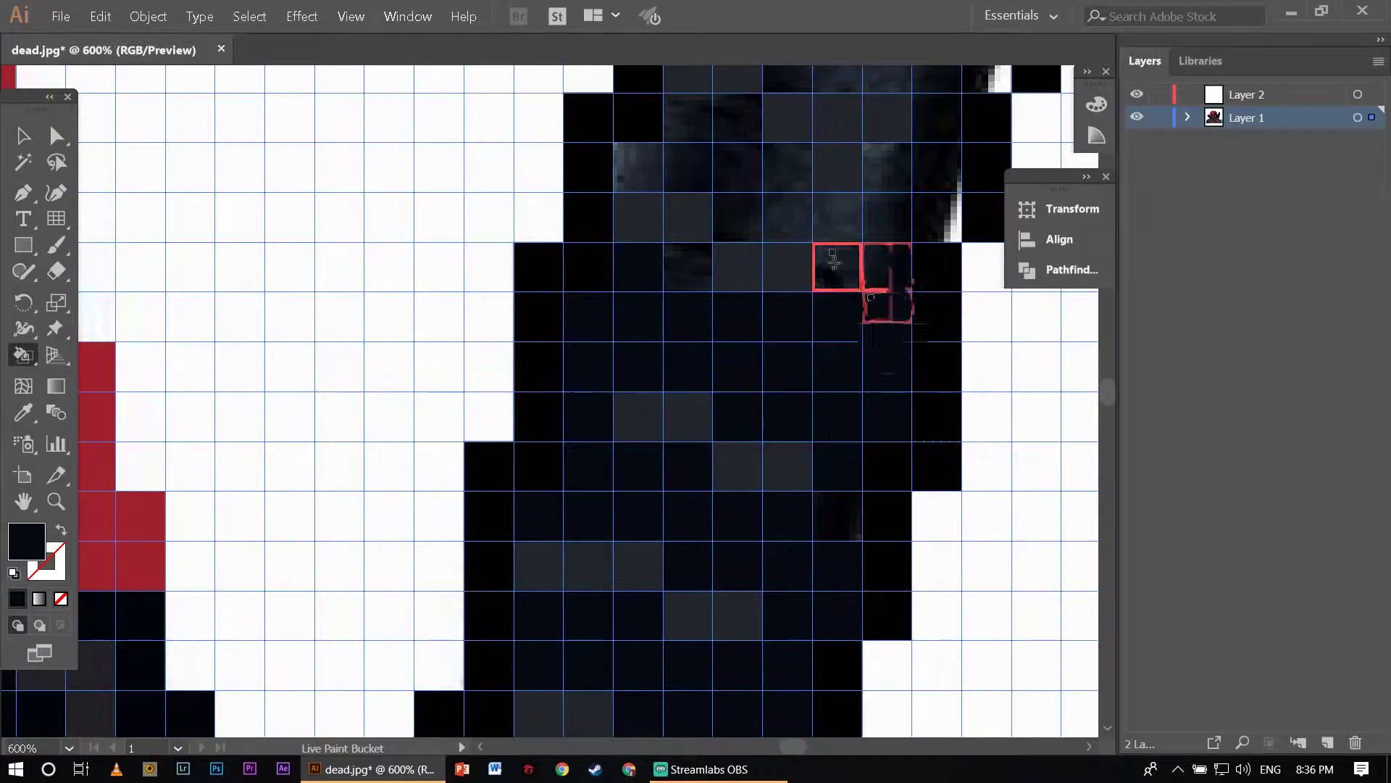
scroll(709, 367, up, 2)
scroll(892, 269, up, 1)
drag(795, 243, 976, 249)
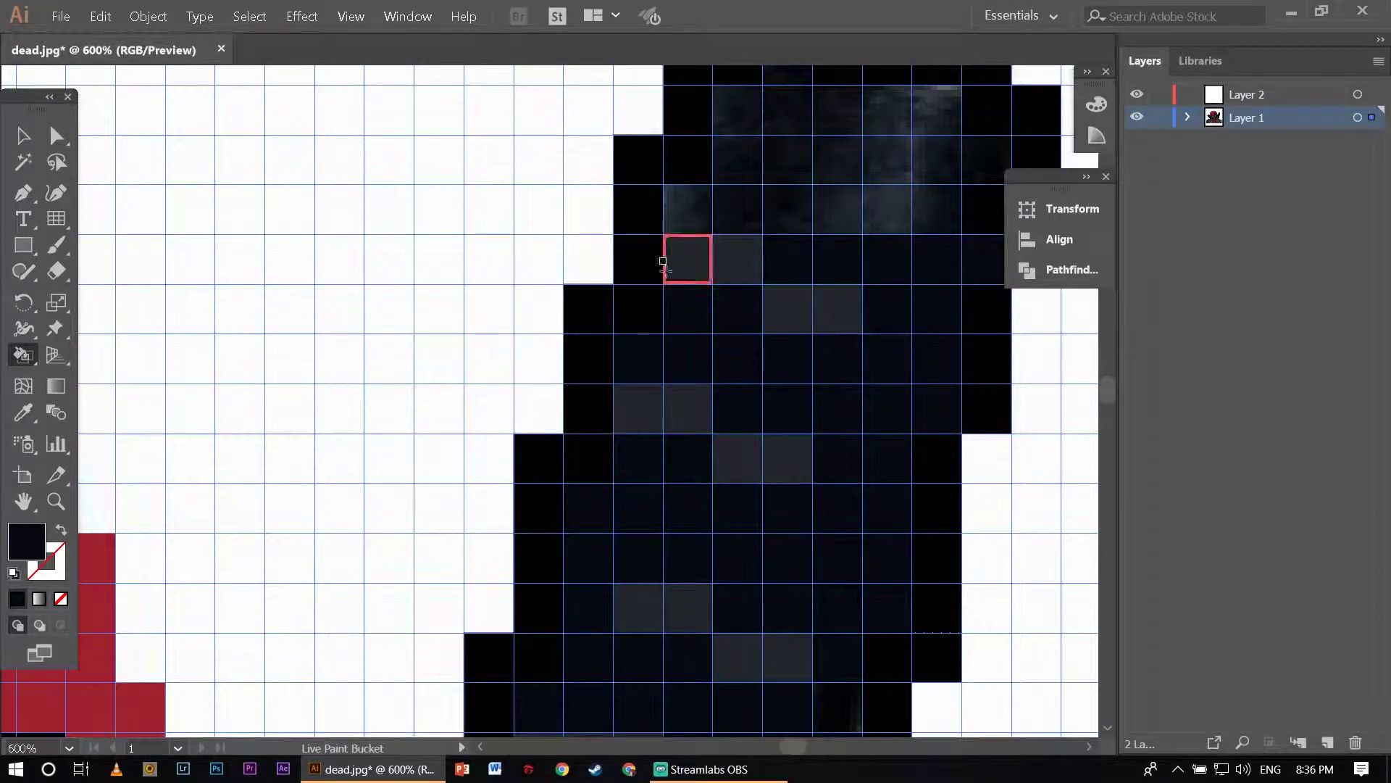
scroll(724, 272, up, 1)
drag(680, 292, 737, 243)
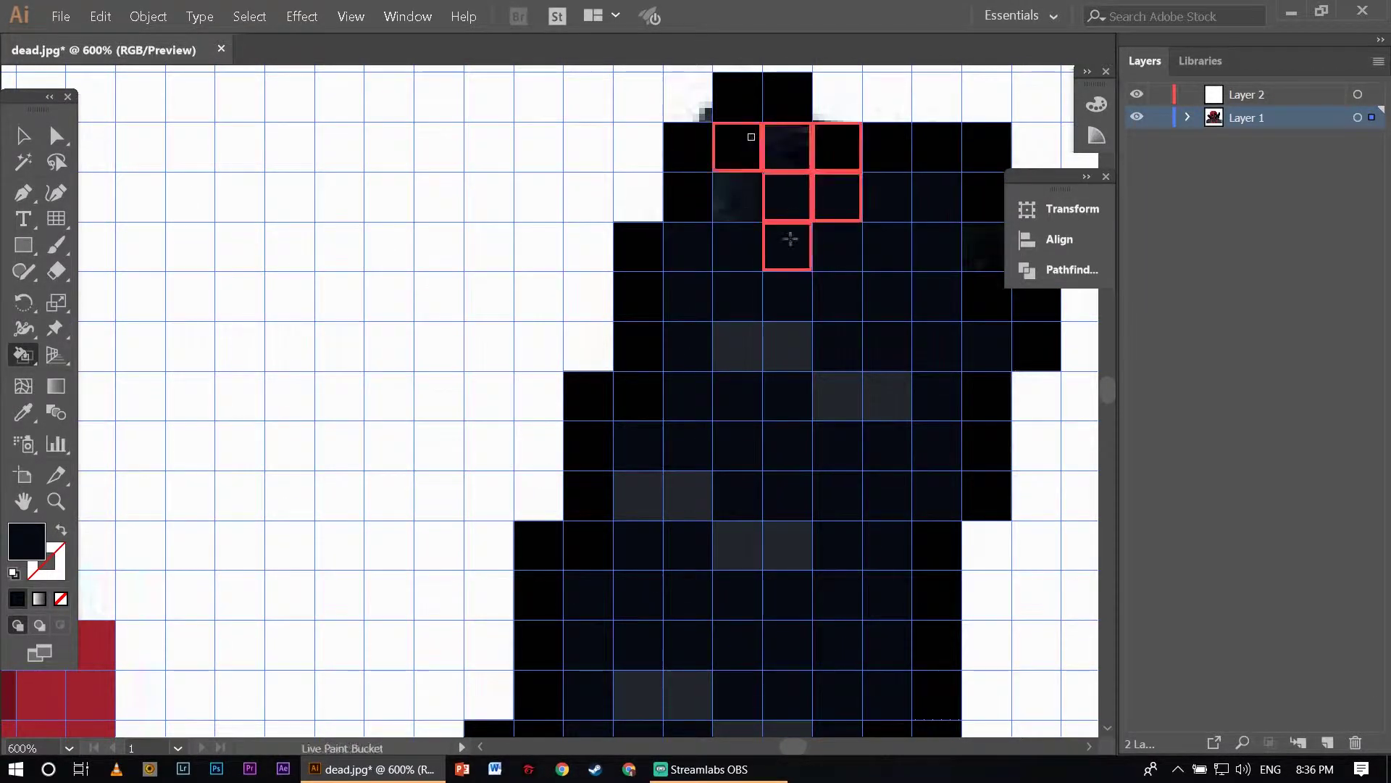
key(ctrl+minus)
key(ctrl+minus)
key(ctrl+minus)
key(ctrl+minus)
key(ctrl+minus)
key(ctrl+minus)
key(ctrl+plus)
key(ctrl+plus)
Fill the hat's top-edge cells red.
click(1137, 117)
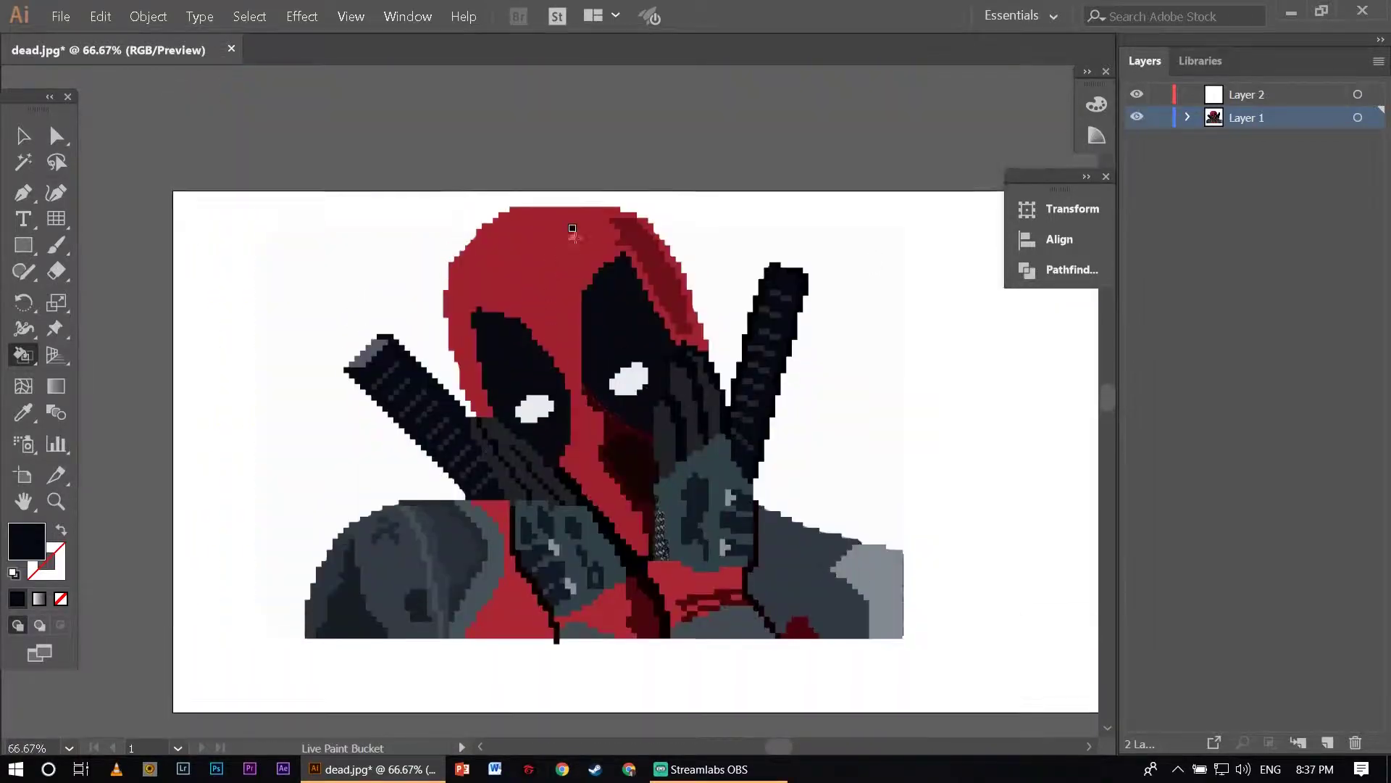
key(ctrl+plus)
key(ctrl+plus)
key(ctrl+plus)
drag(502, 210, 492, 142)
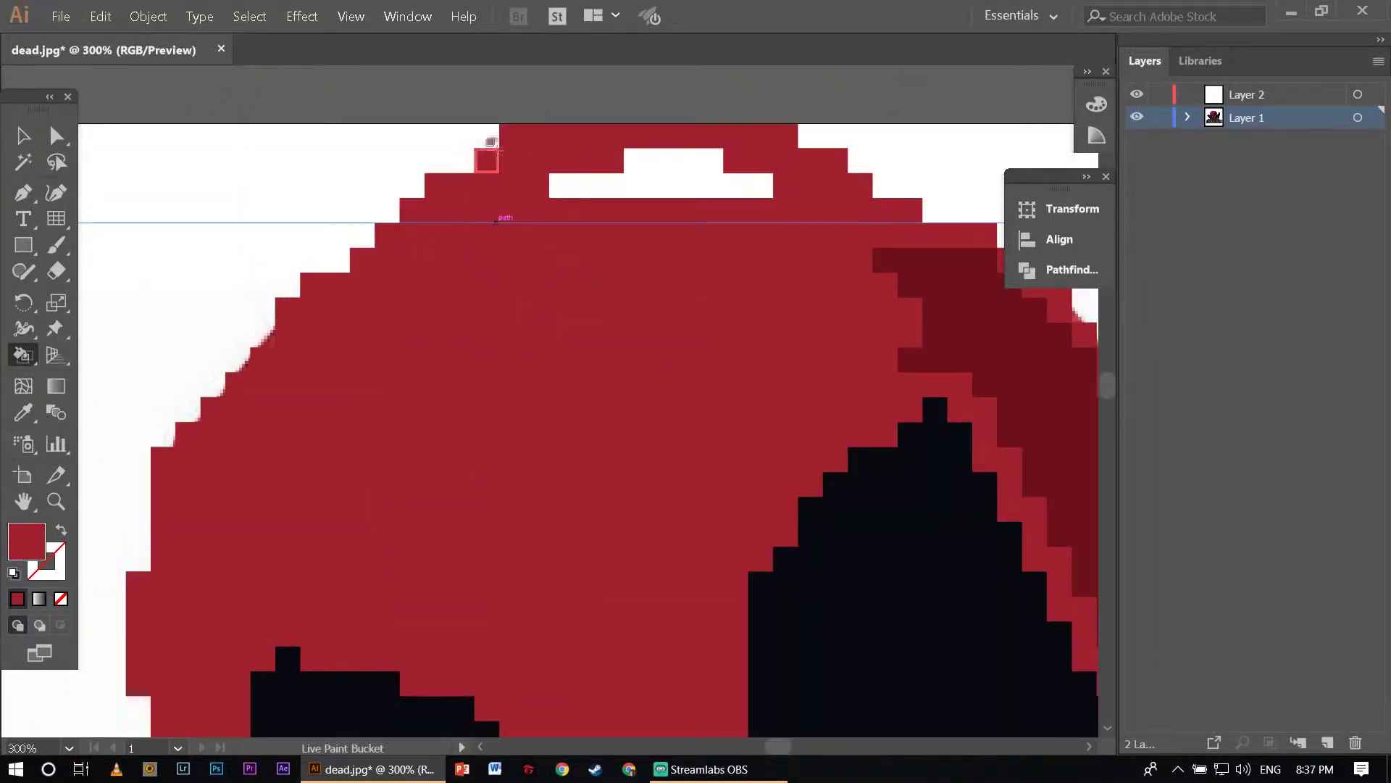
Paint a strip of cells along the diagonal strap black.
scroll(282, 319, down, 4)
scroll(347, 232, up, 3)
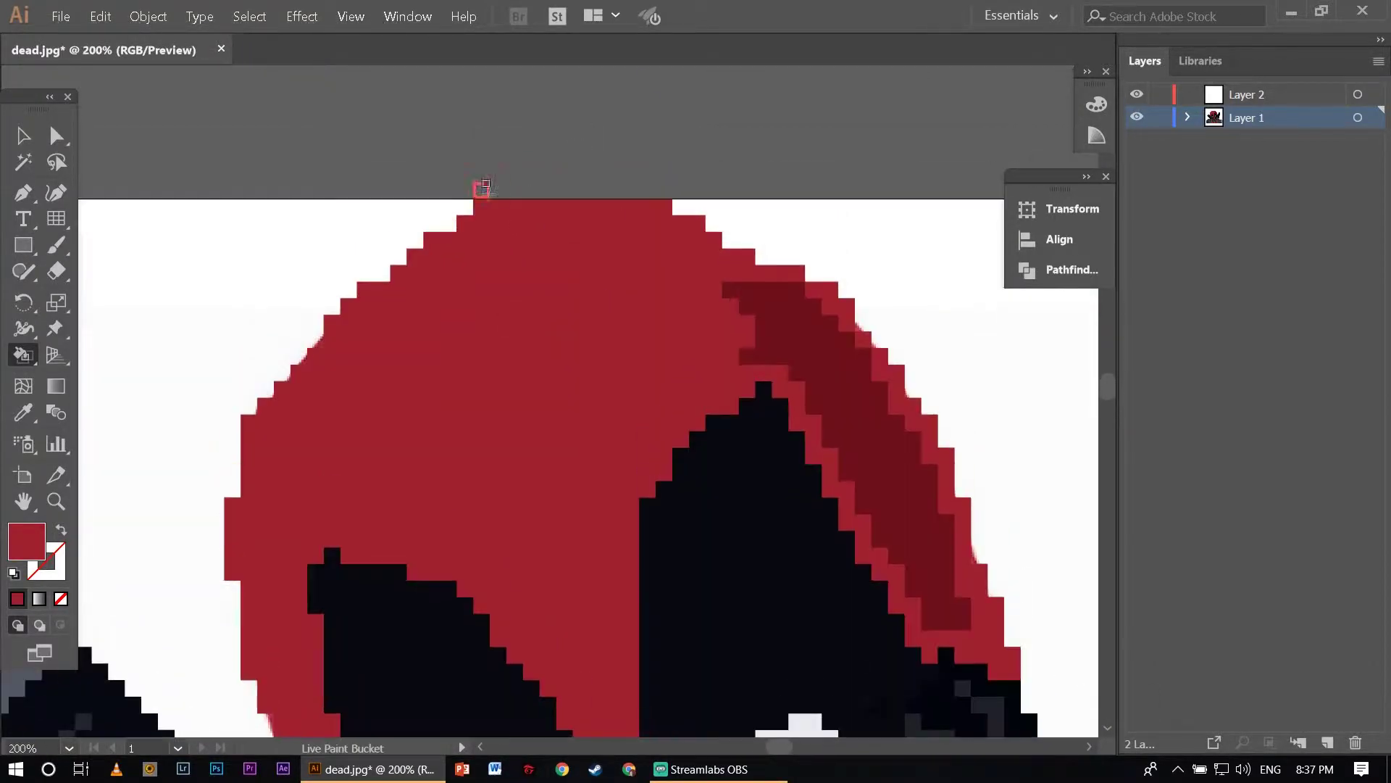
alt+click(364, 220)
scroll(549, 230, down, 3)
scroll(450, 528, up, 3)
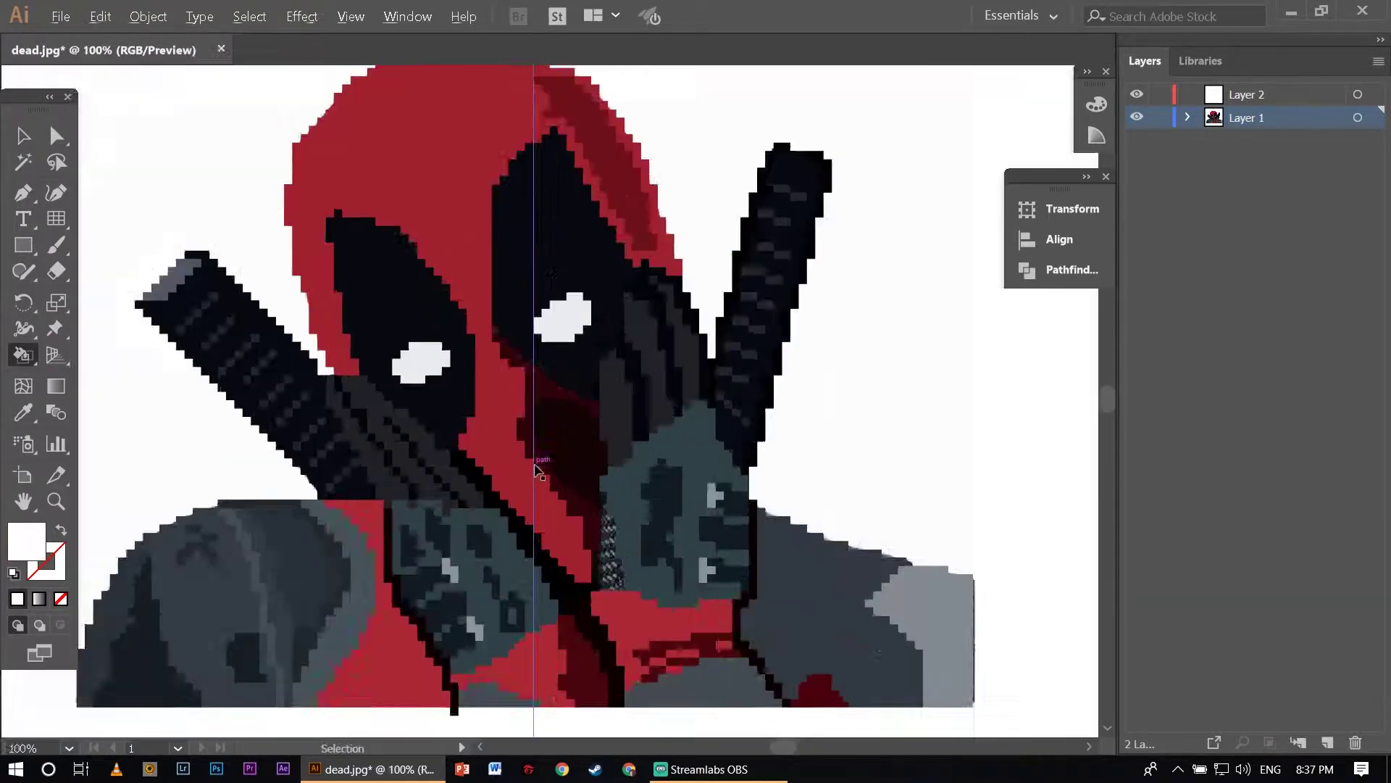
alt+click(451, 527)
drag(451, 527, 305, 506)
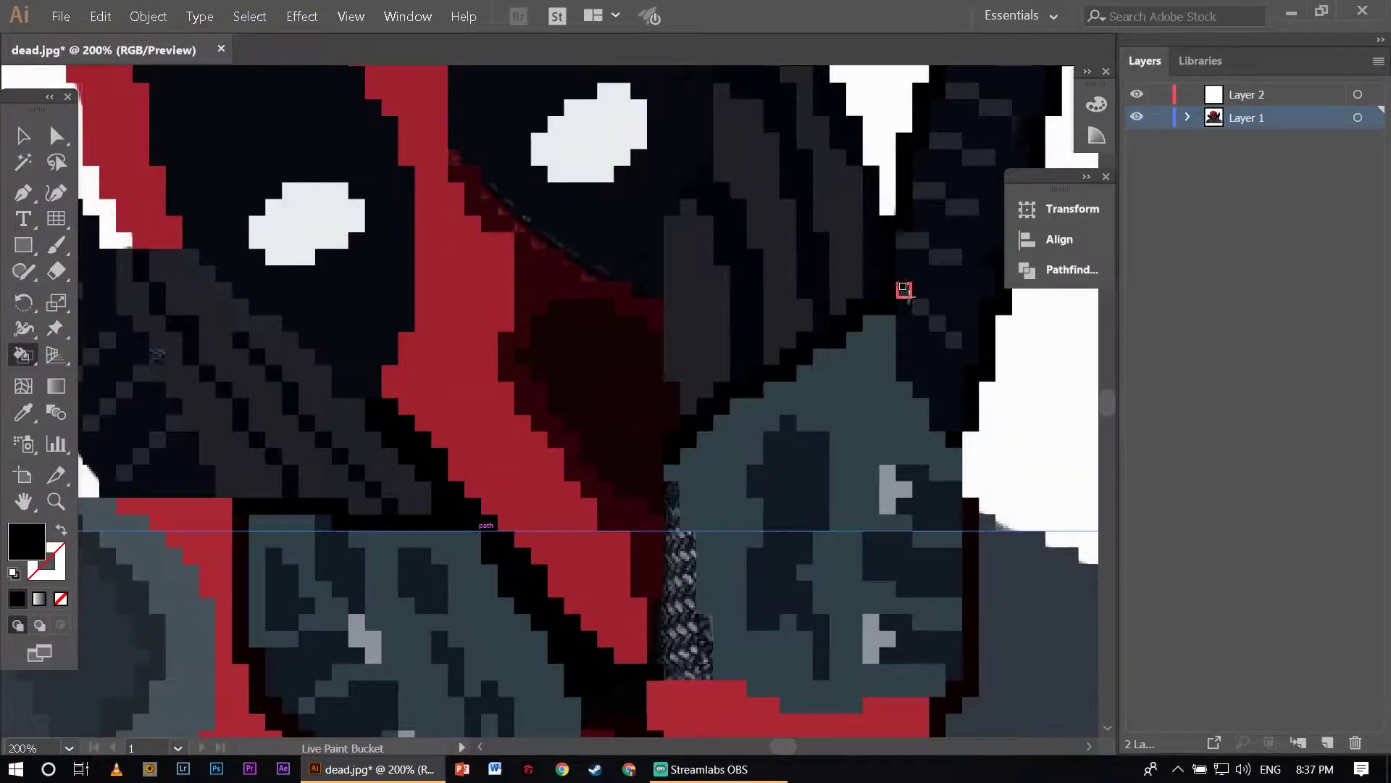
Choose the dark teal-grey paint colour.
scroll(771, 370, down, 1)
scroll(661, 376, up, 2)
alt+click(661, 374)
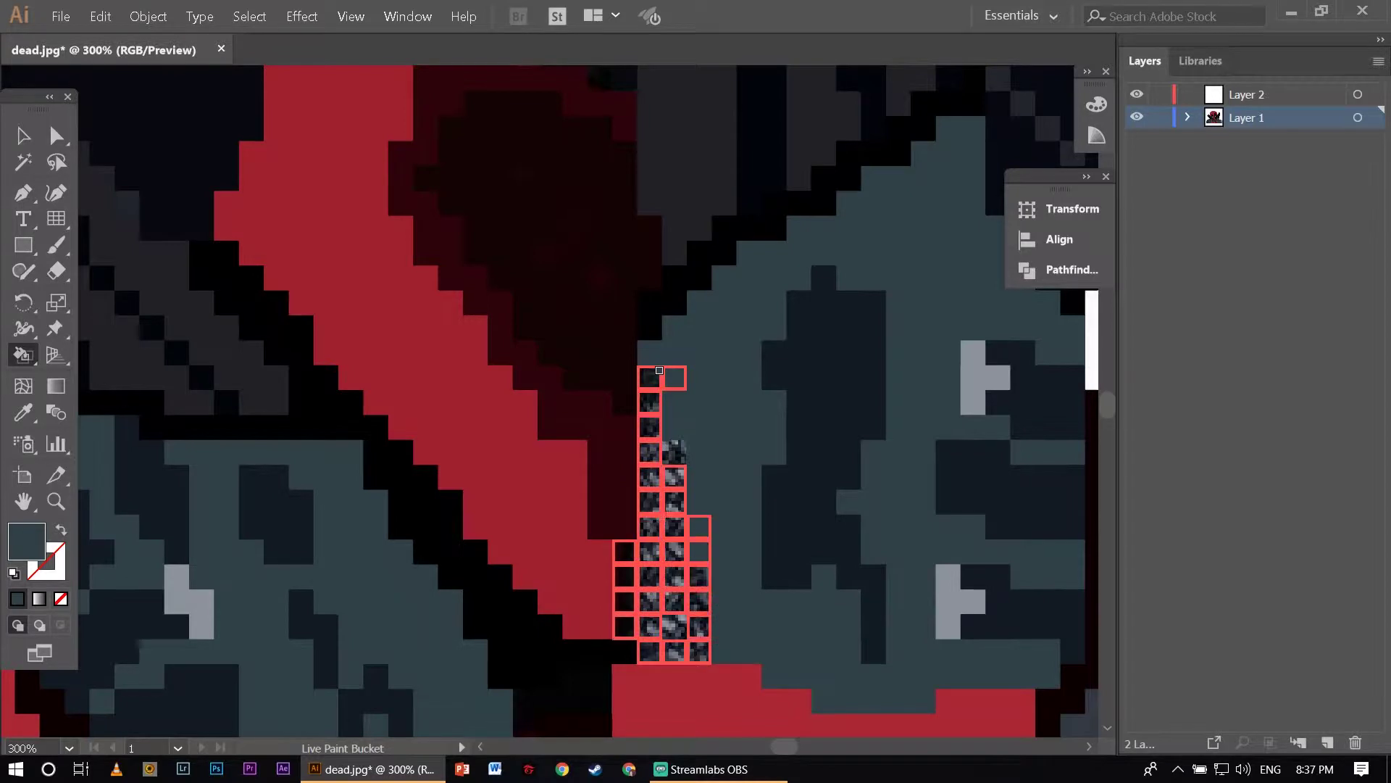
scroll(674, 621, down, 3)
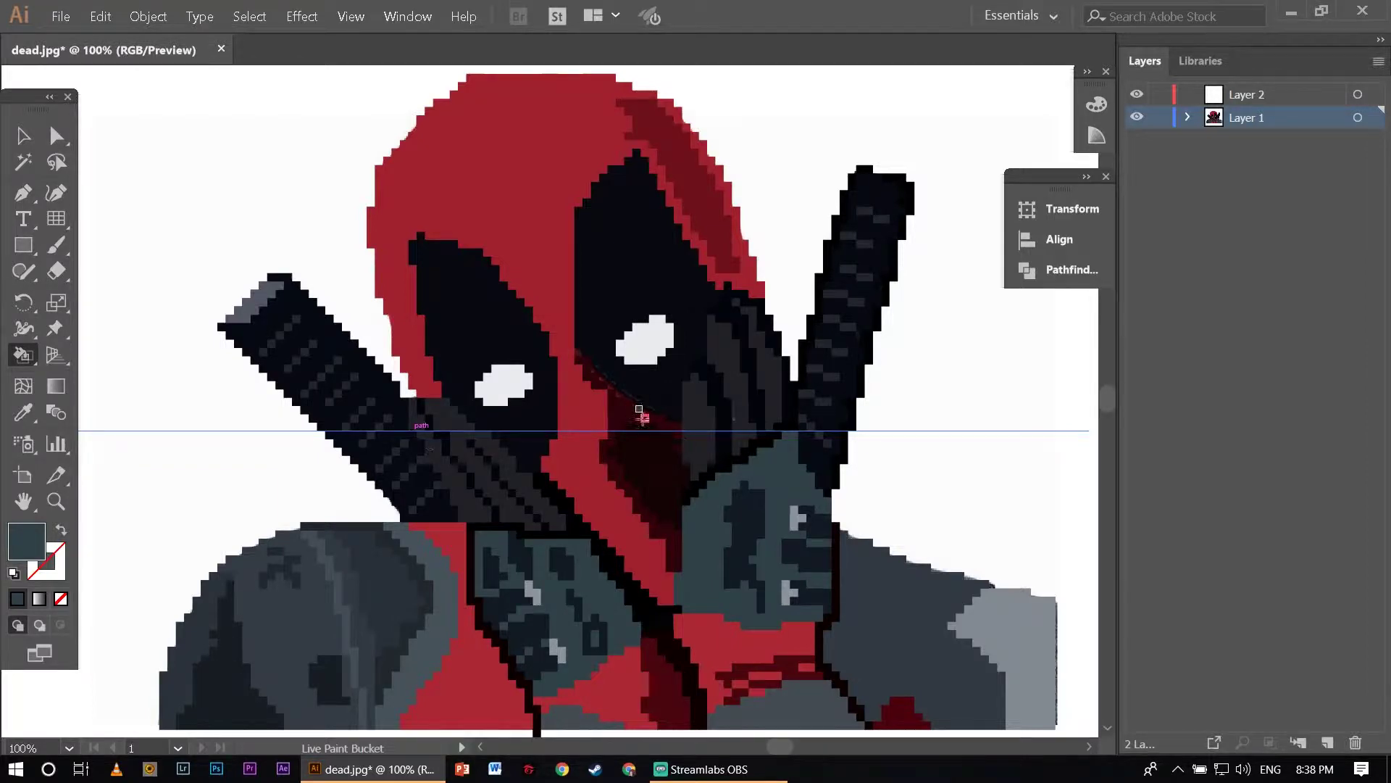
scroll(639, 410, down, 2)
scroll(406, 398, up, 1)
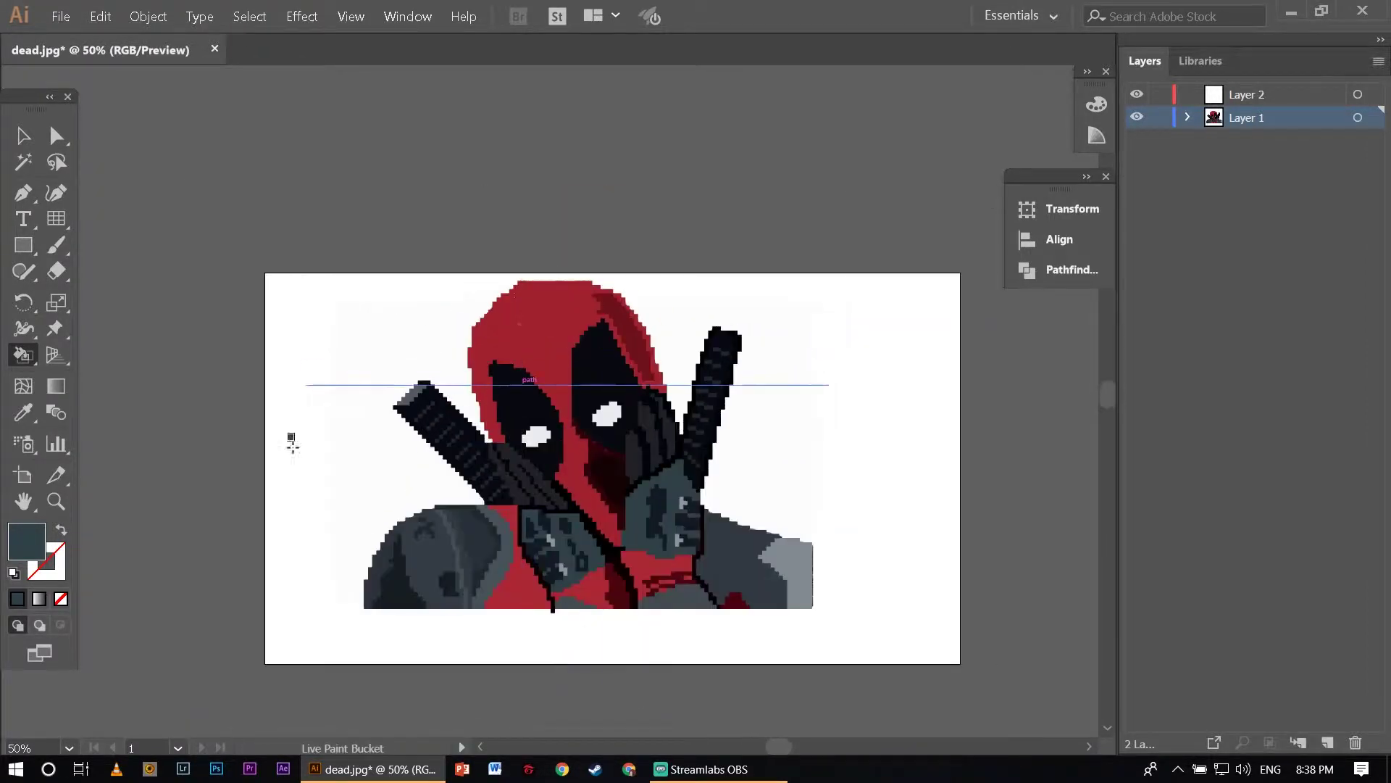
Set the fill colour to cyan in the Color Picker.
double_click(31, 552)
click(981, 394)
key(m)
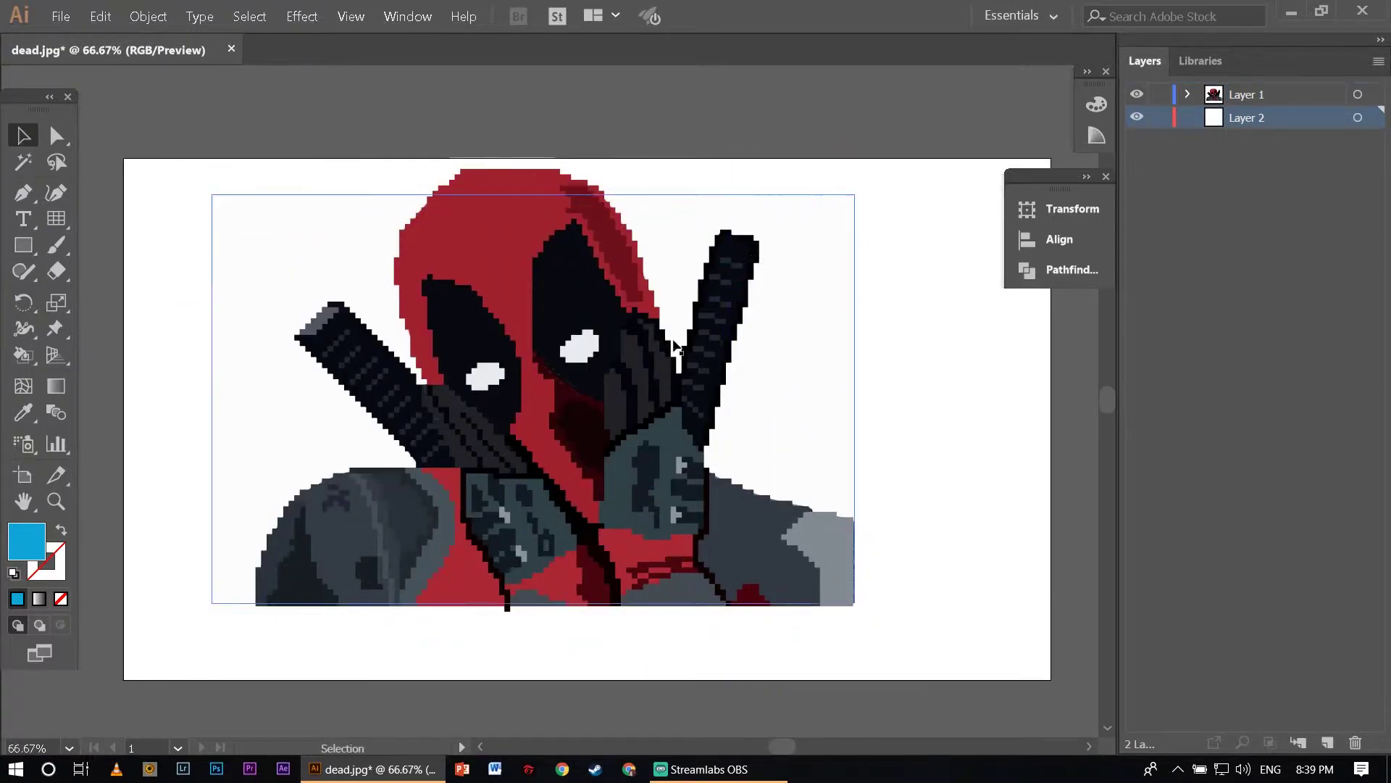
Move Layer 2 beneath Layer 1 in the Layers panel.
scroll(590, 355, up, 2)
scroll(583, 361, up, 1)
scroll(582, 360, down, 1)
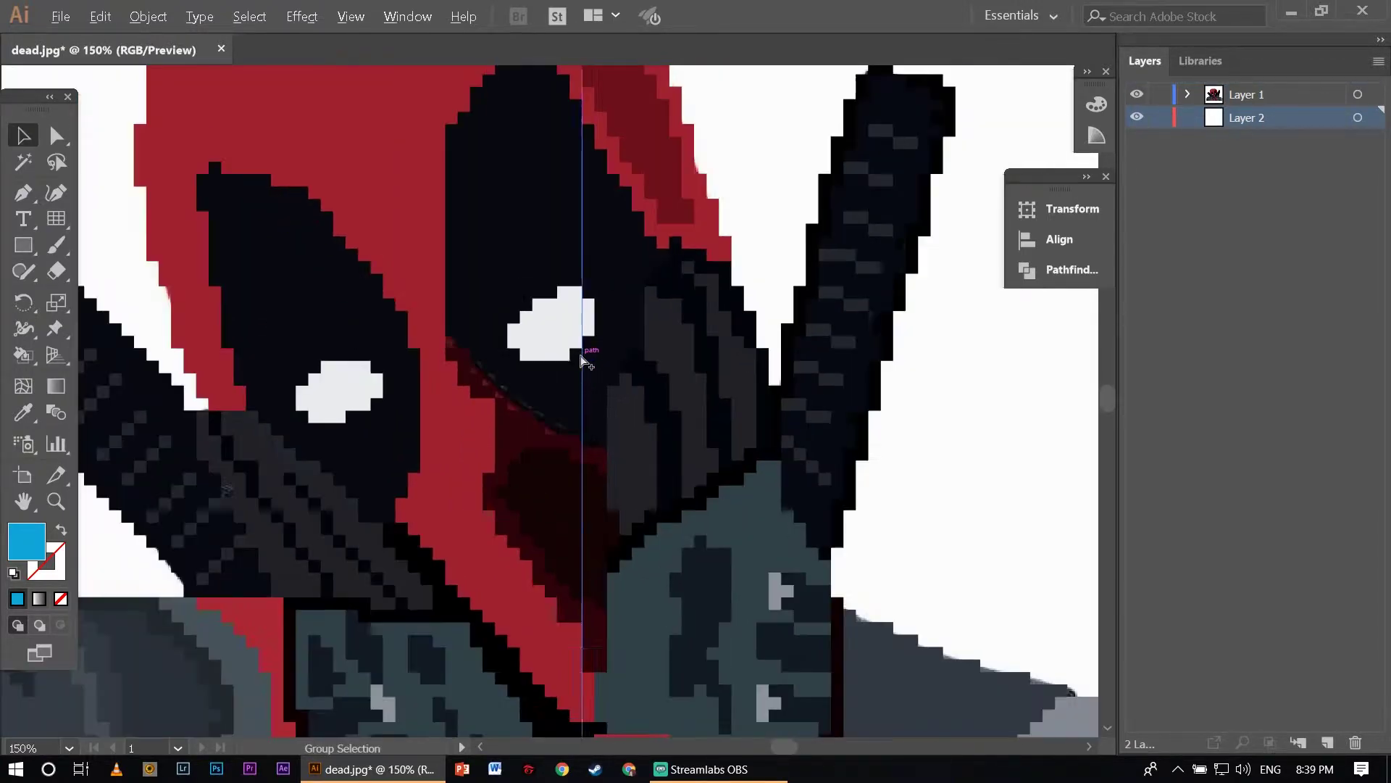
scroll(578, 353, down, 3)
scroll(522, 333, up, 2)
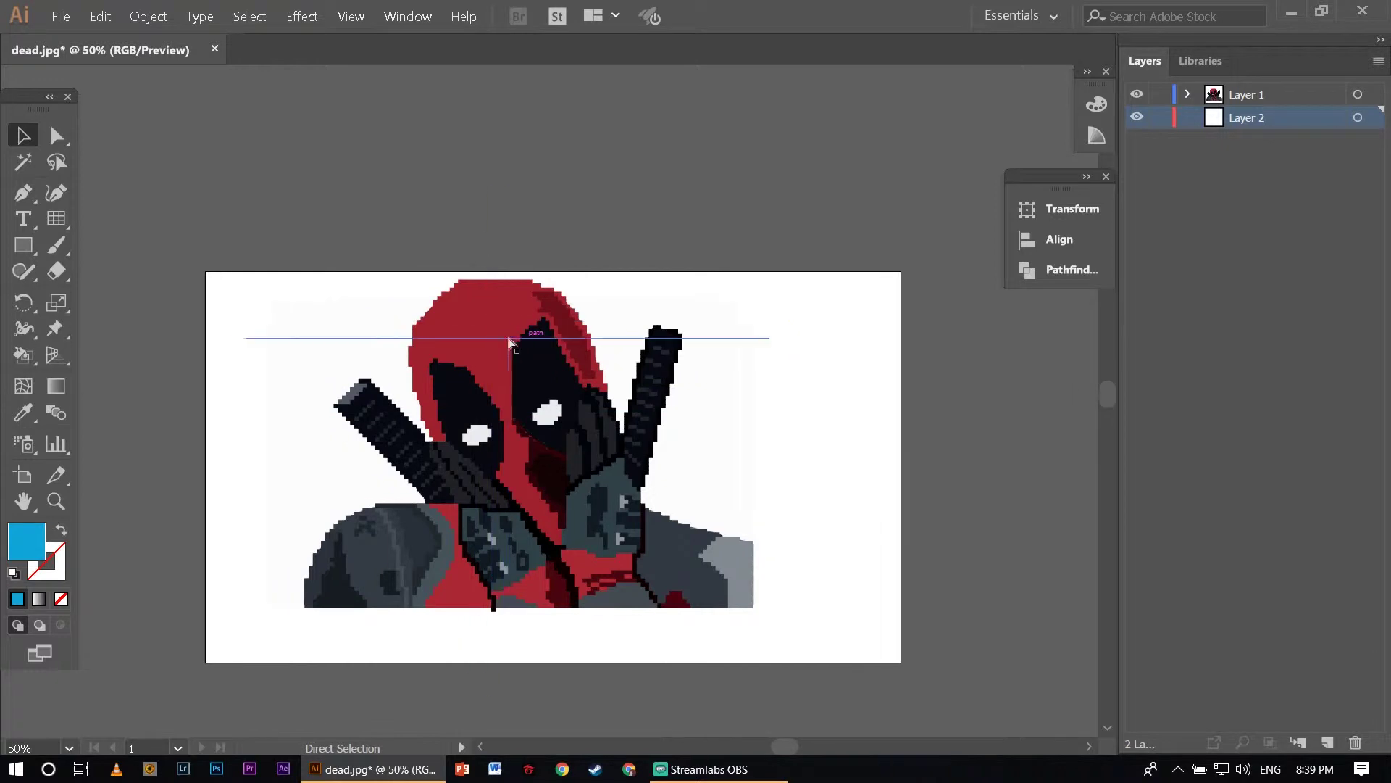
scroll(509, 342, down, 1)
scroll(524, 332, up, 1)
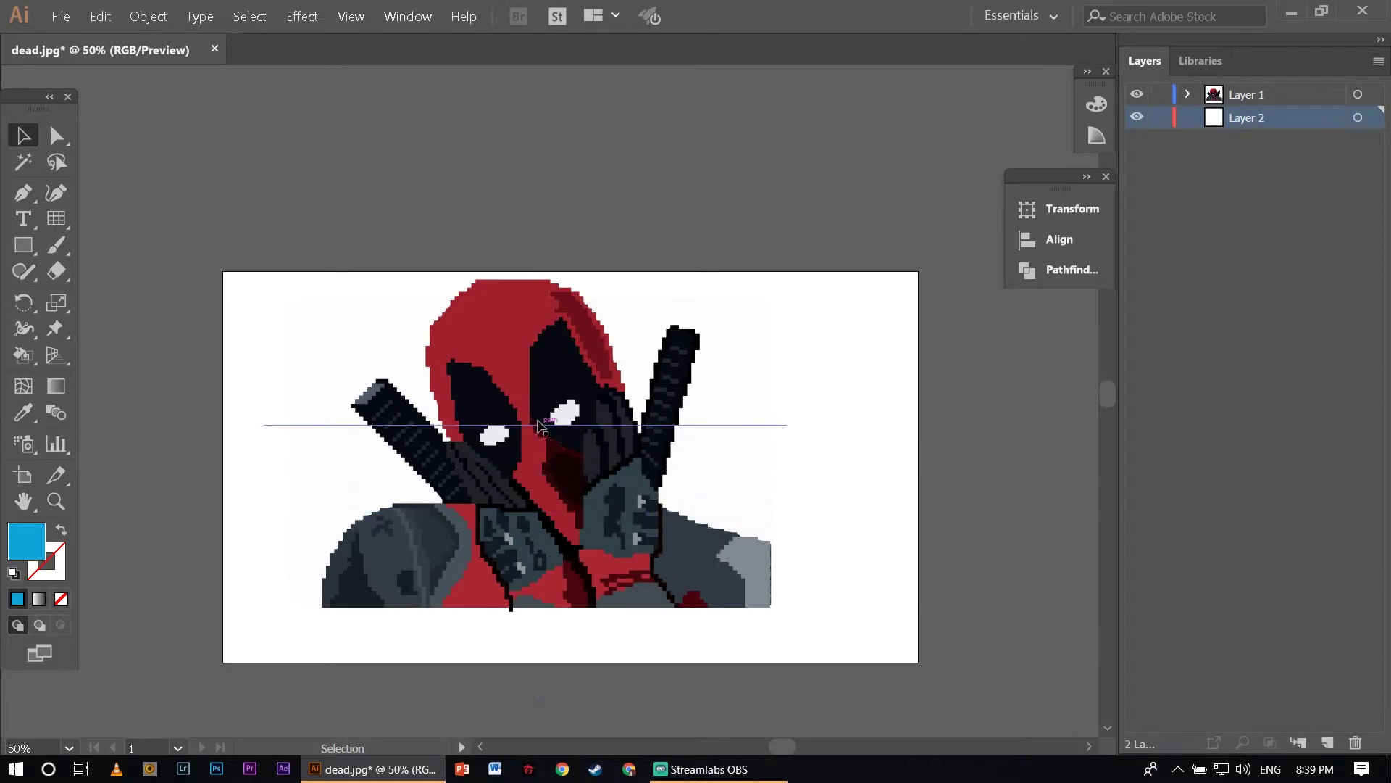
drag(622, 465, 380, 398)
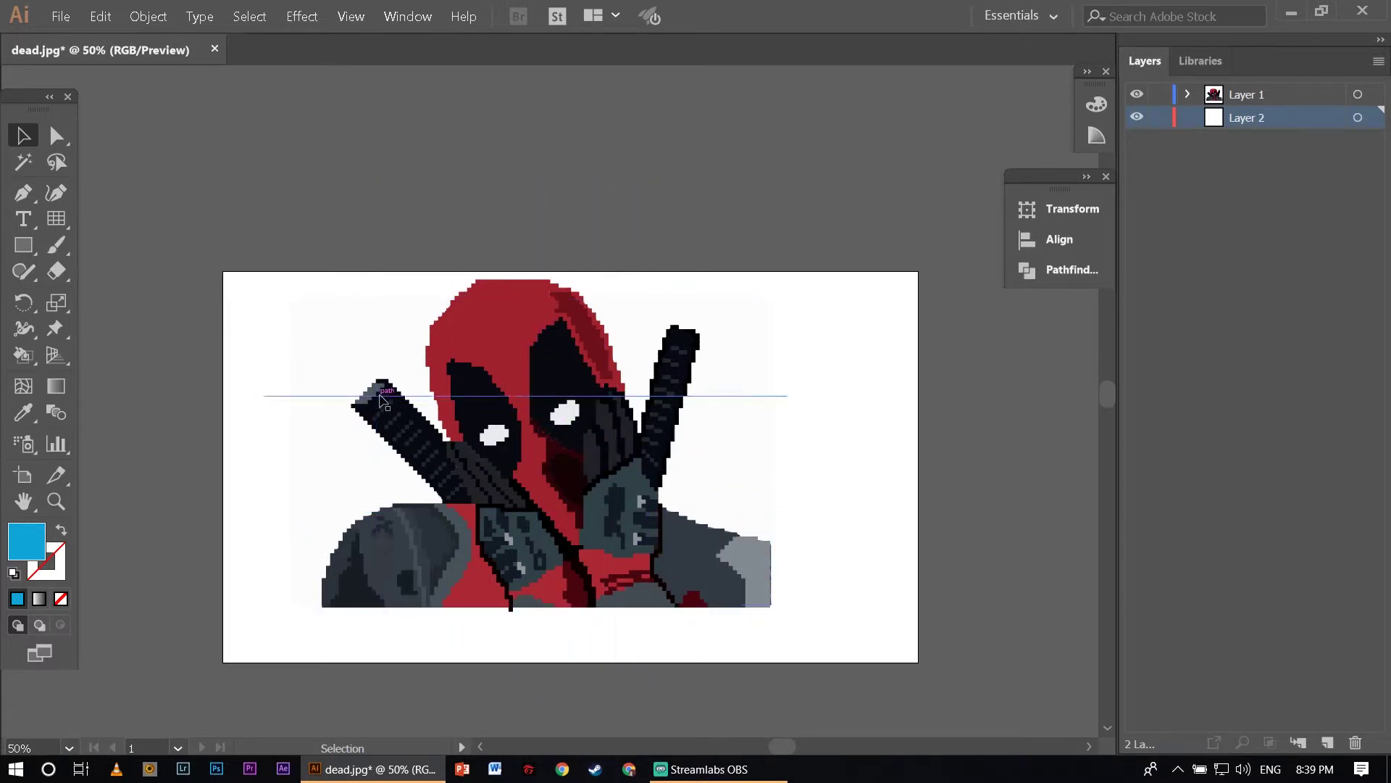